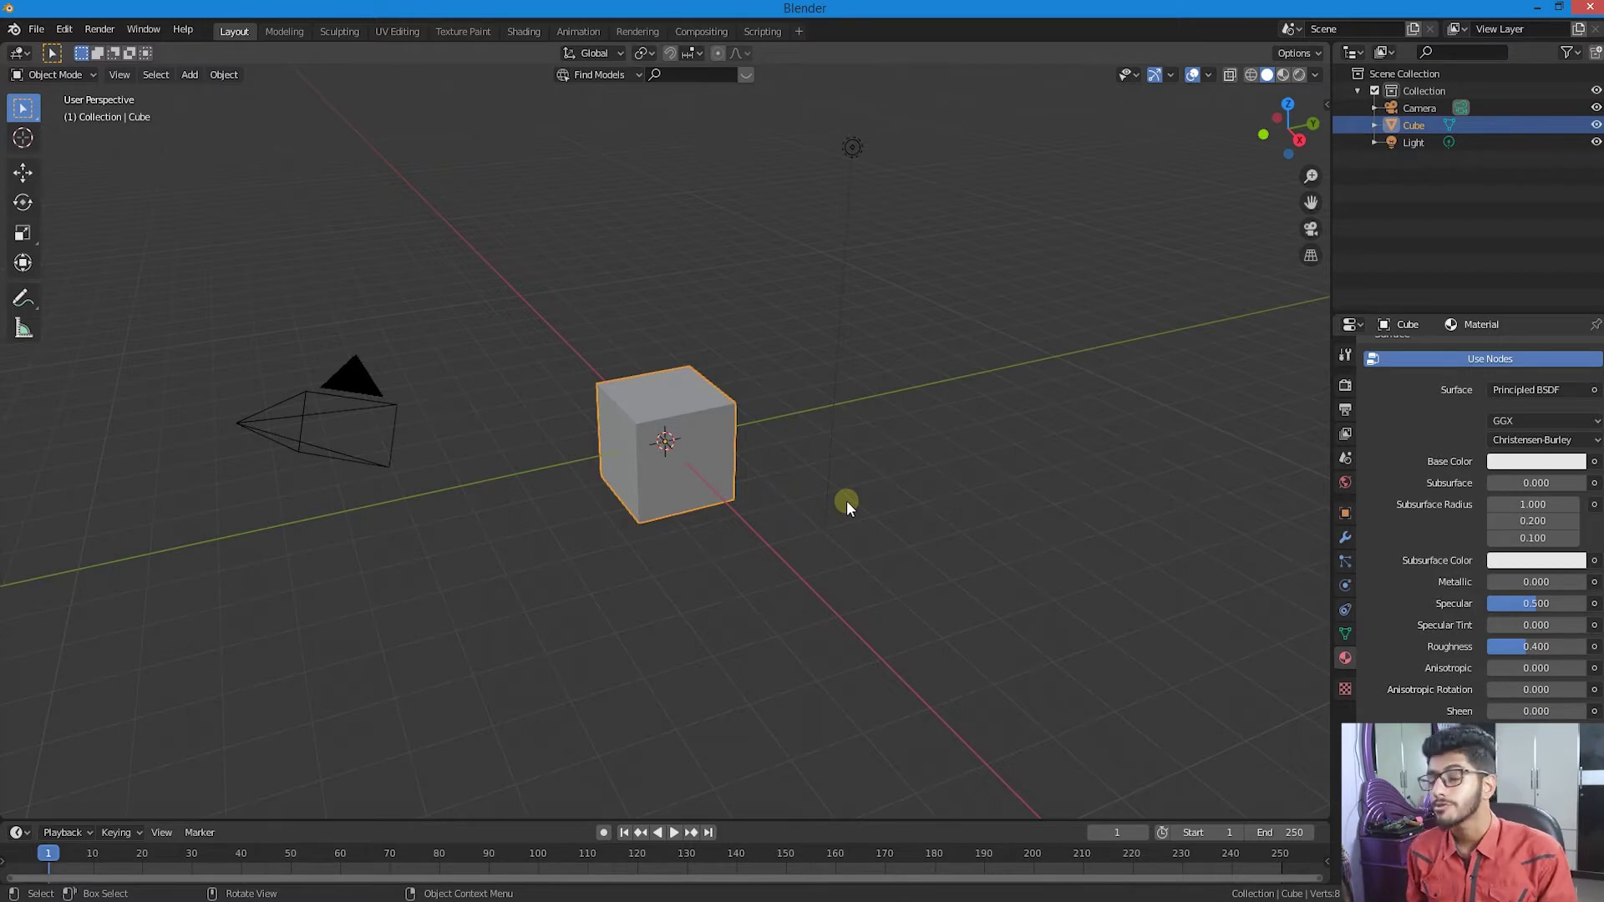
- Switch to the Shading workspace and rename the cube's material to kubus
{"action": "scroll", "coordinate": [1490, 446], "scroll_direction": "down", "scroll_amount": 2}
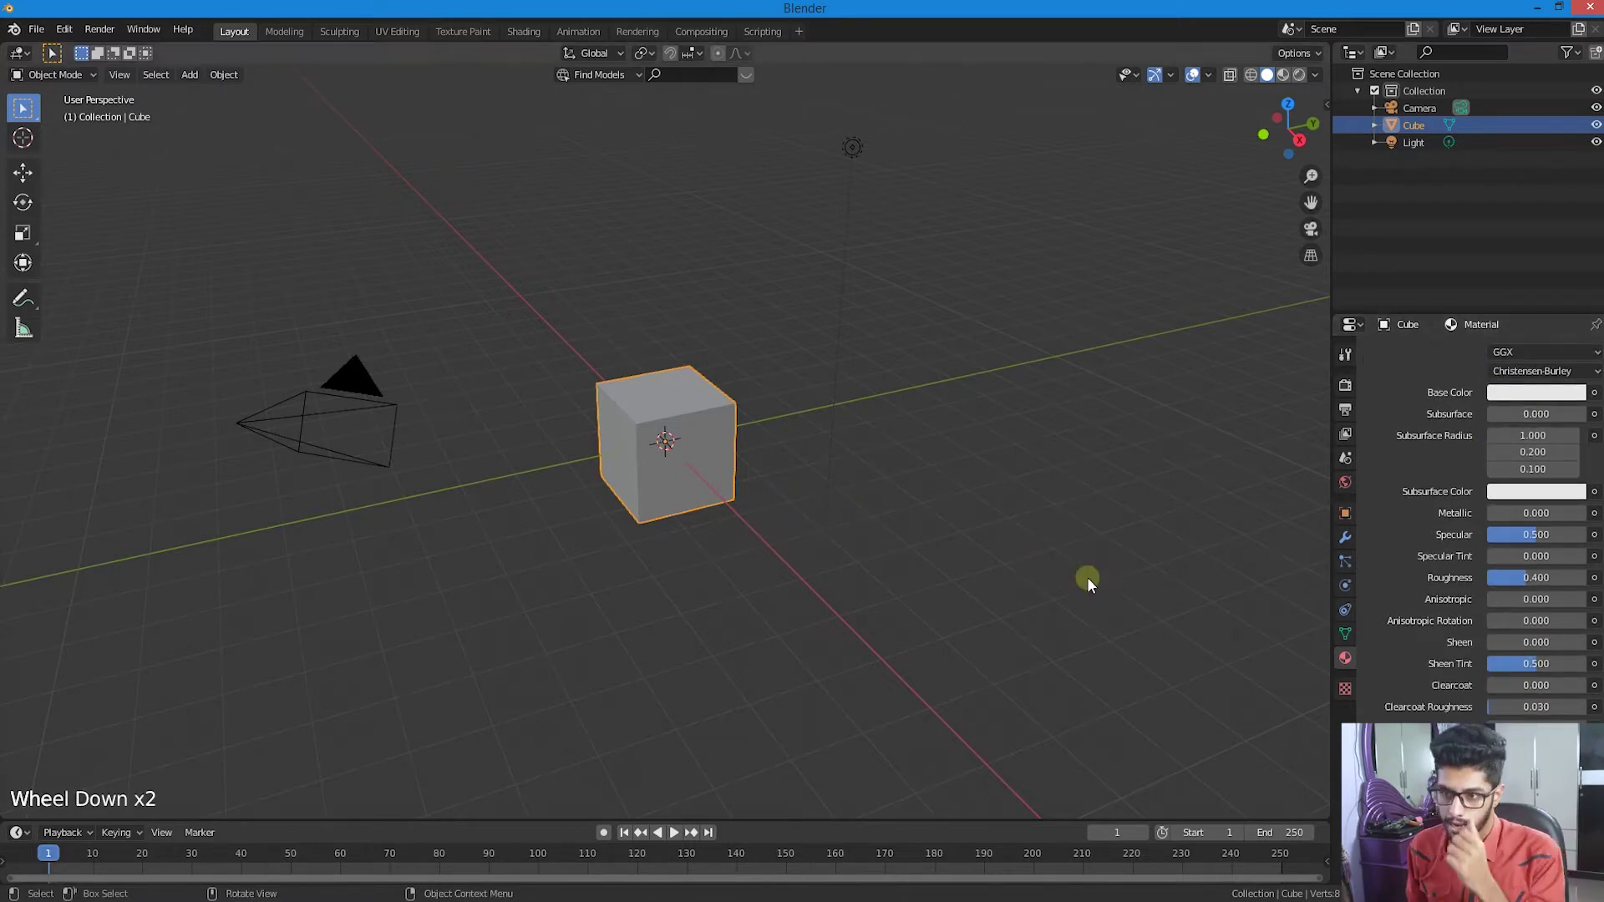
{"action": "left_click", "coordinate": [526, 32]}
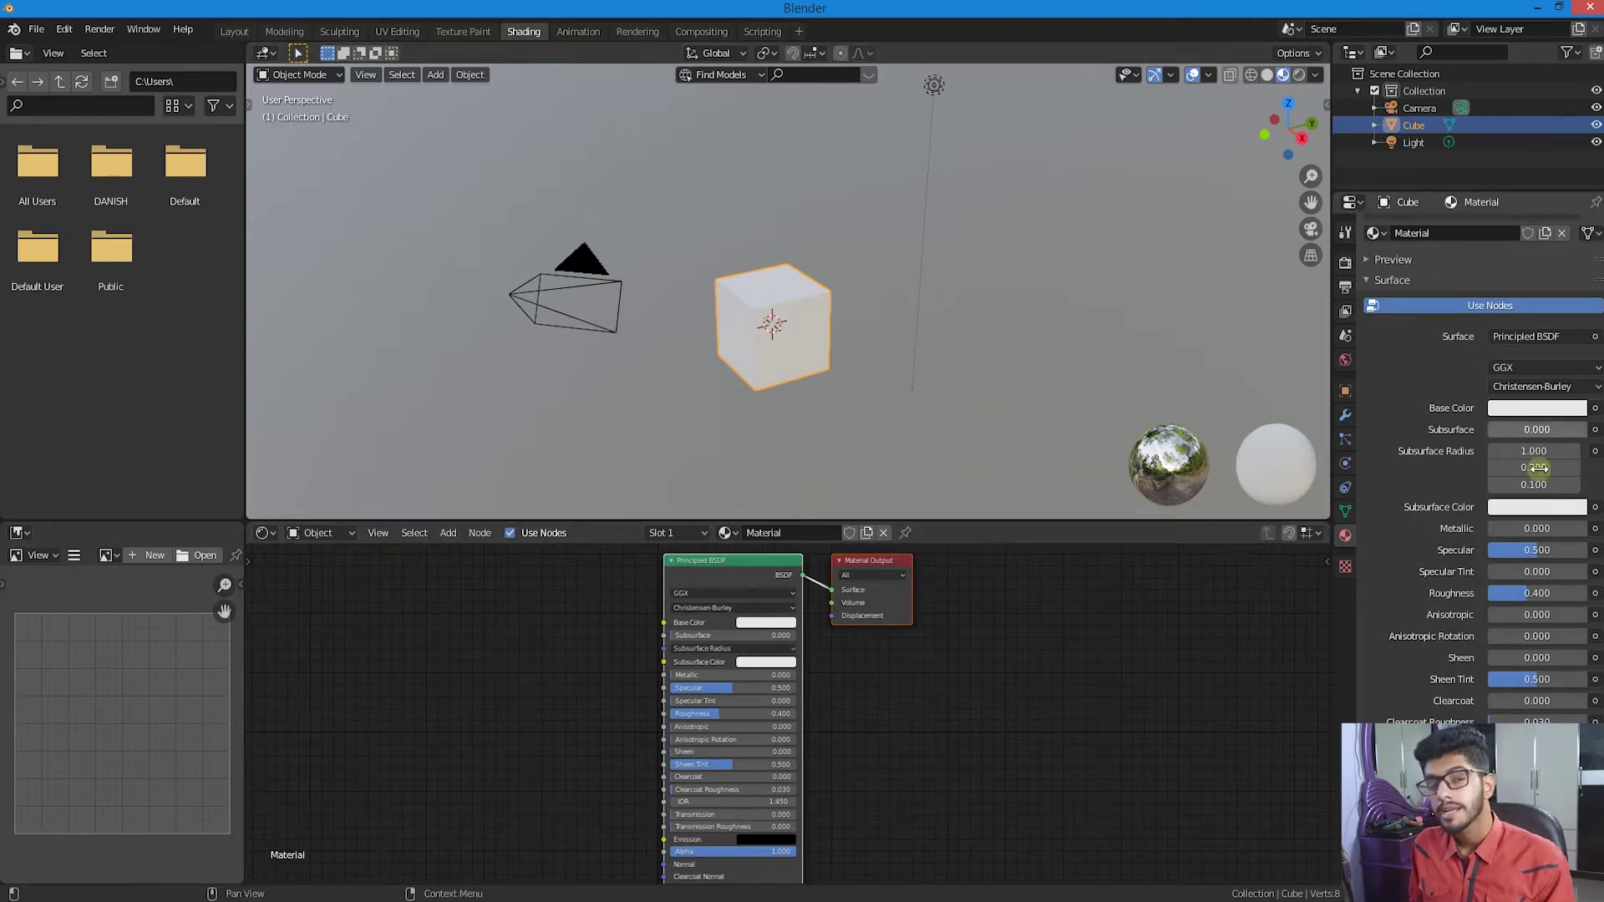
{"action": "scroll", "coordinate": [1478, 538], "scroll_direction": "up", "scroll_amount": 2}
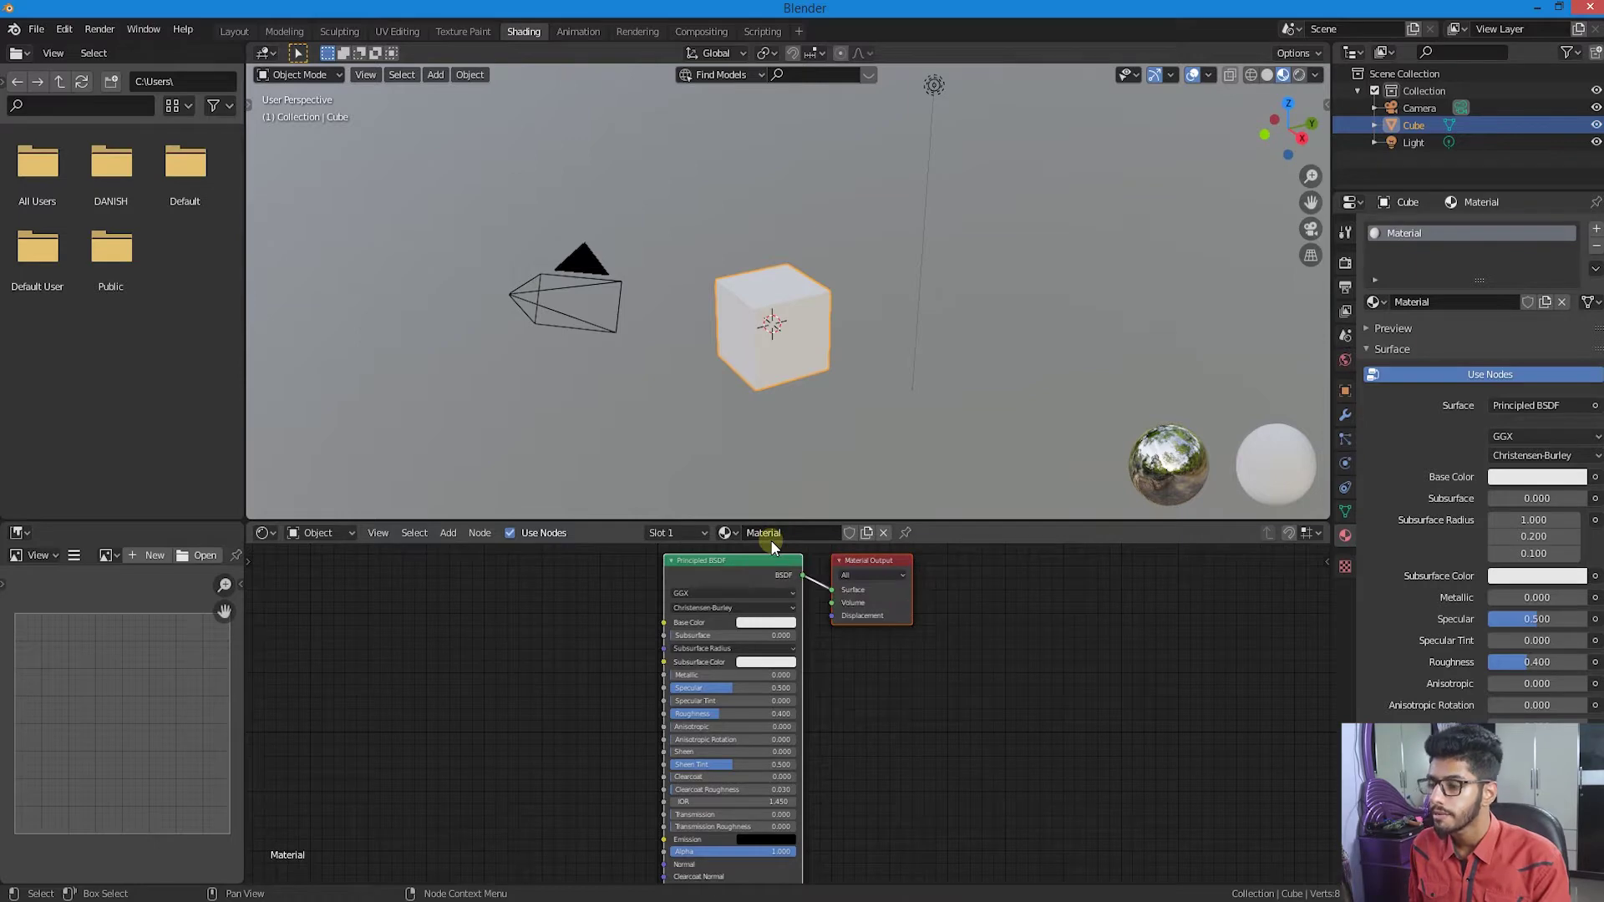
{"action": "double_click", "coordinate": [1446, 303]}
{"action": "type", "text": "k"}
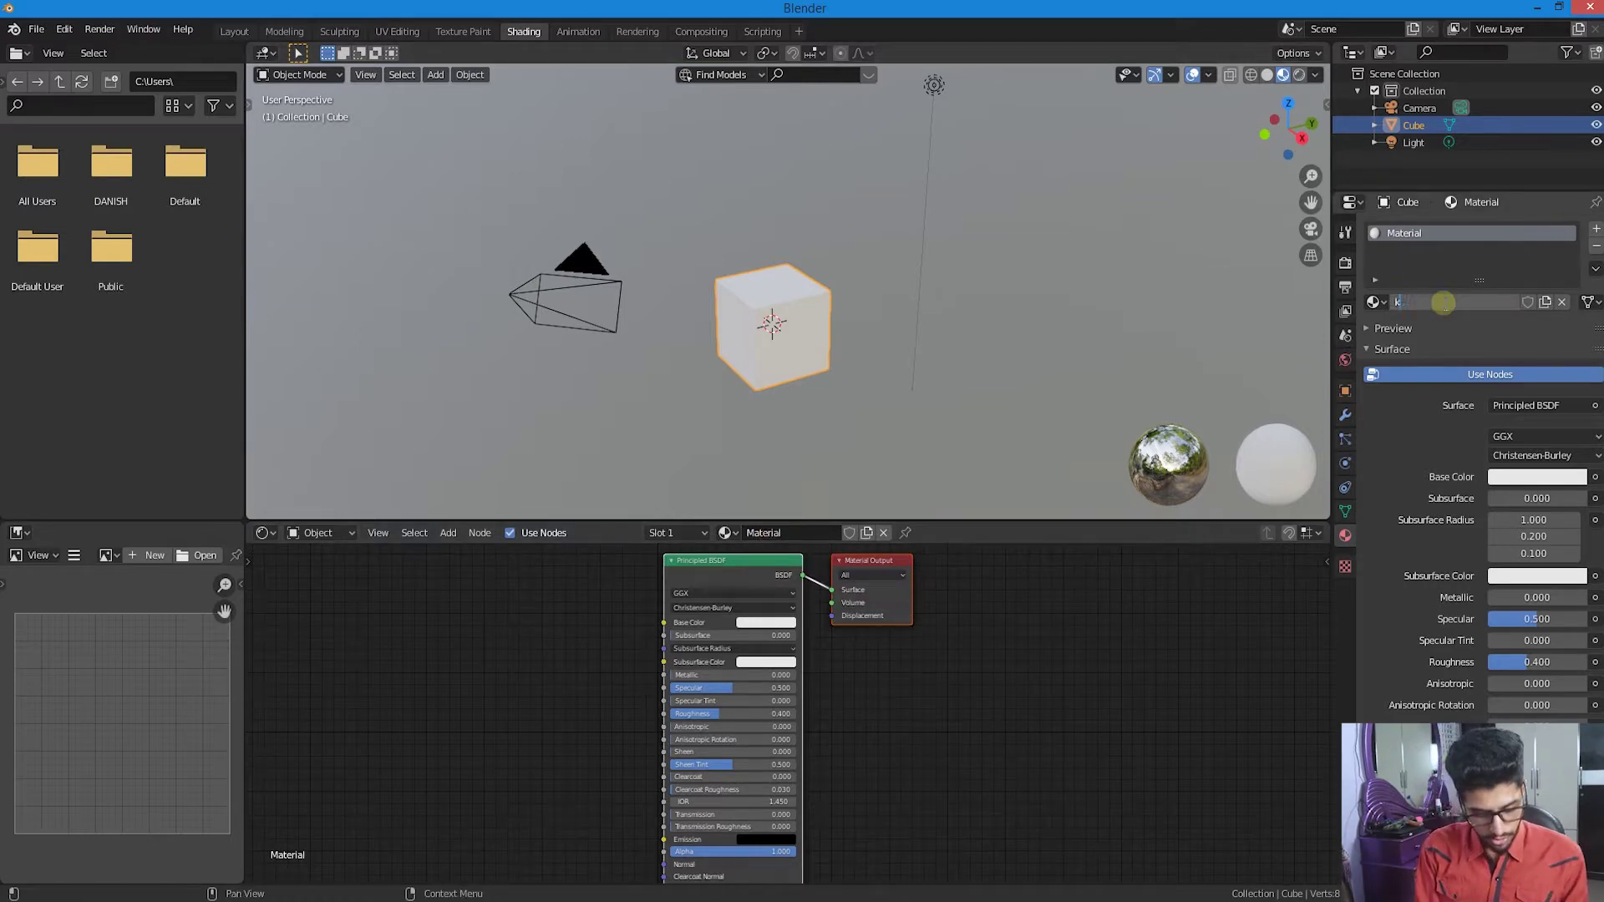
{"action": "type", "text": "ubus"}
{"action": "key", "text": "Return"}
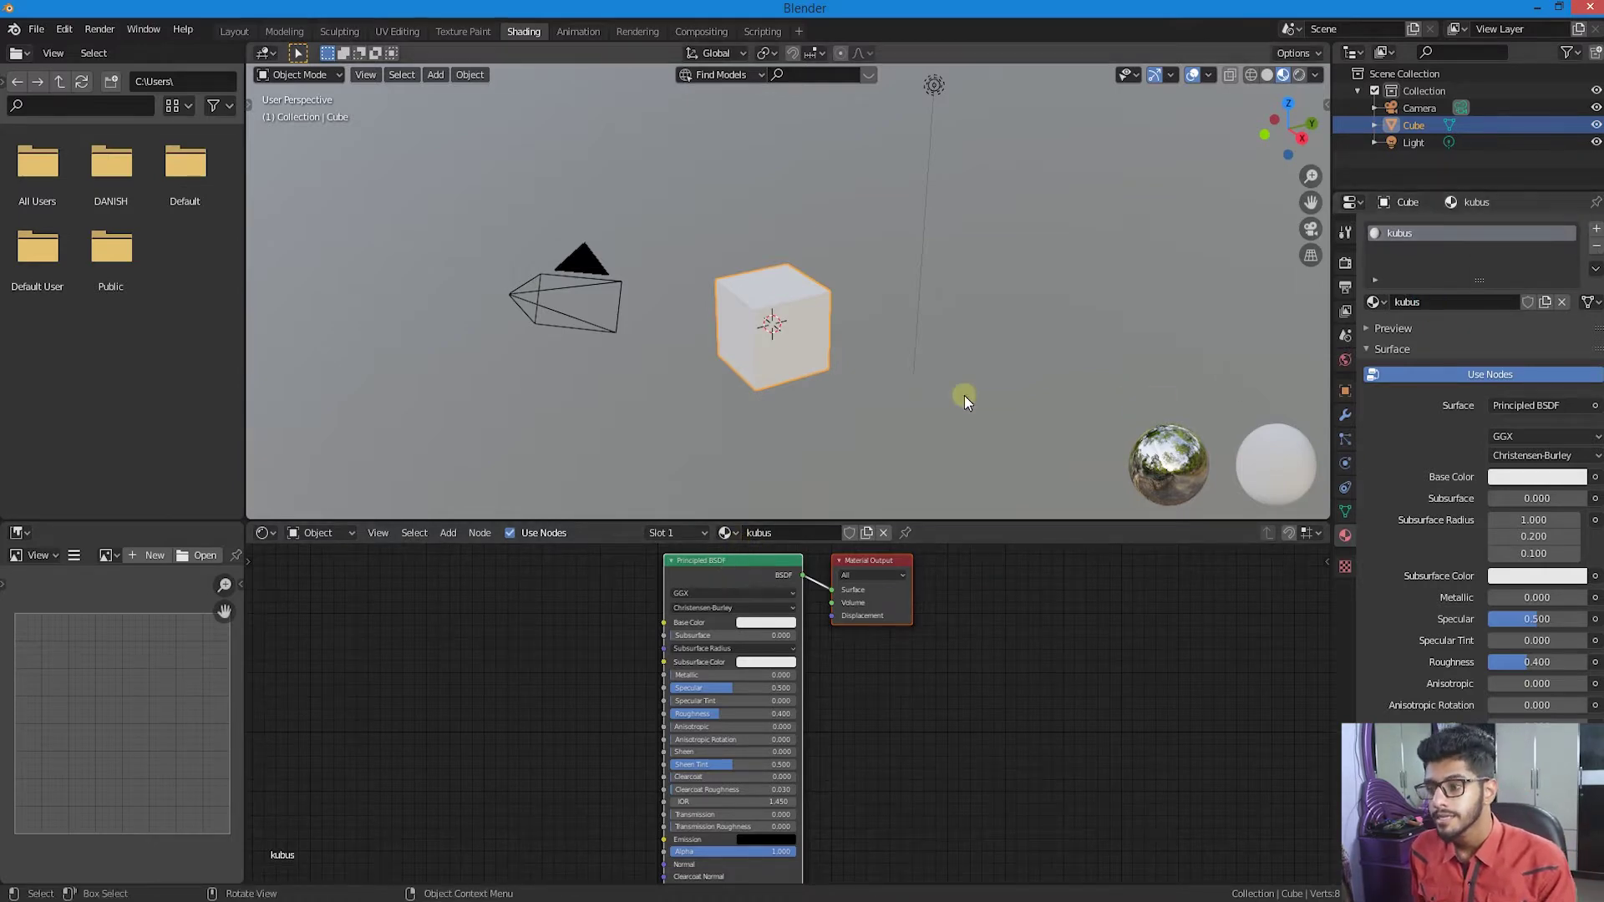
- Change the base color of the cube's kubus material to blue in the material properties
{"action": "scroll", "coordinate": [838, 374], "scroll_direction": "up", "scroll_amount": 5}
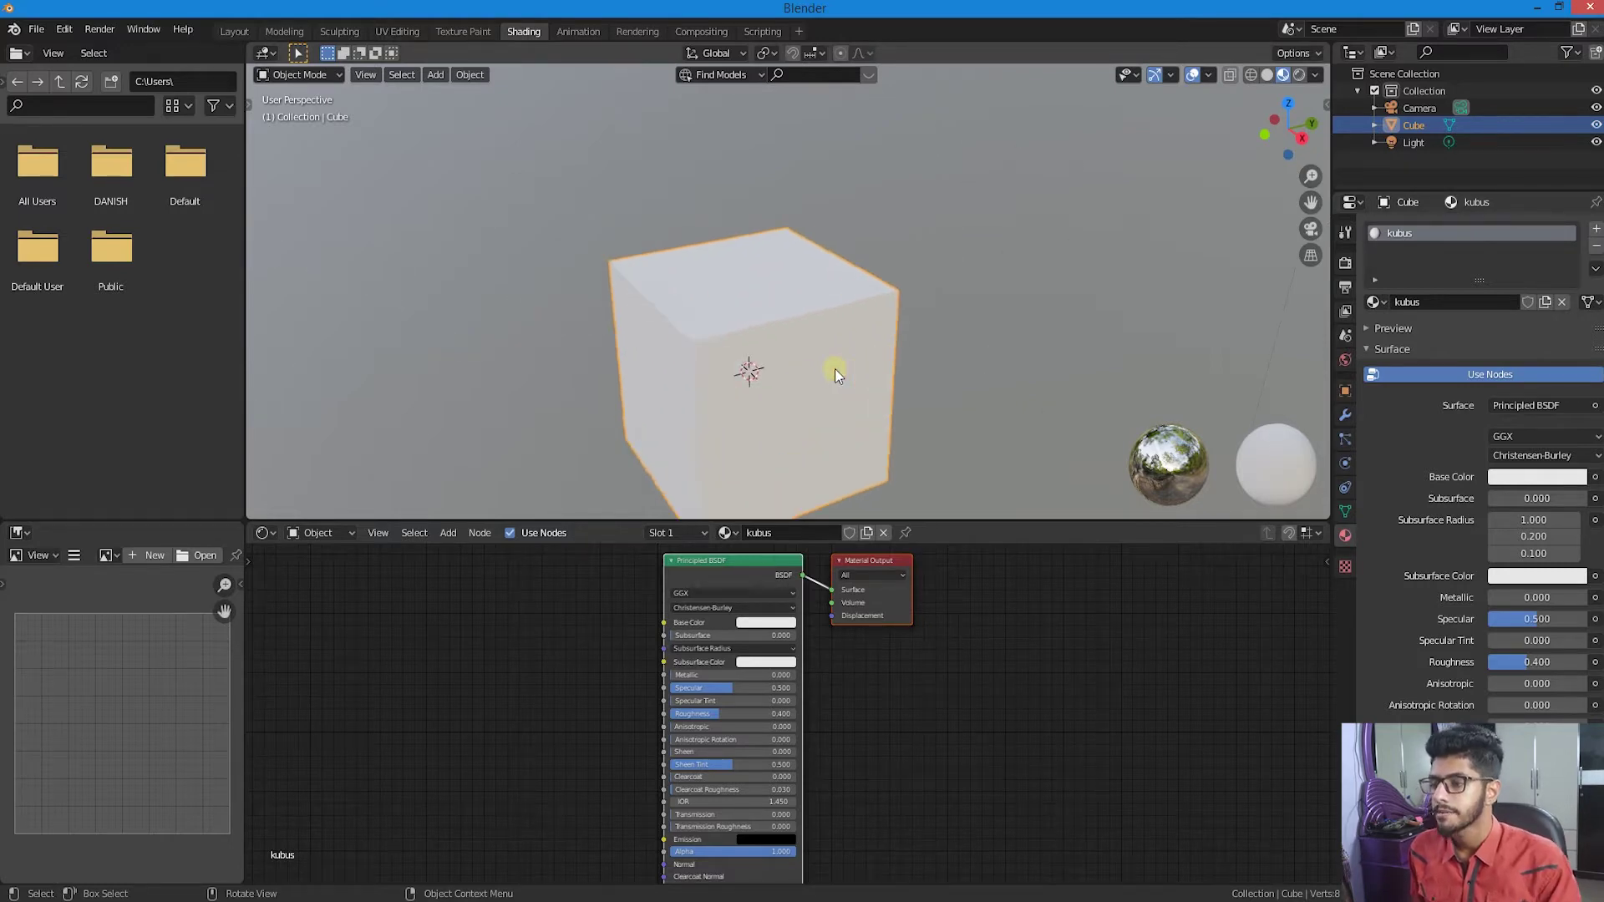
{"action": "scroll", "coordinate": [835, 372], "scroll_direction": "down", "scroll_amount": 2}
{"action": "middle_click_drag", "start_coordinate": [836, 393], "coordinate": [823, 347]}
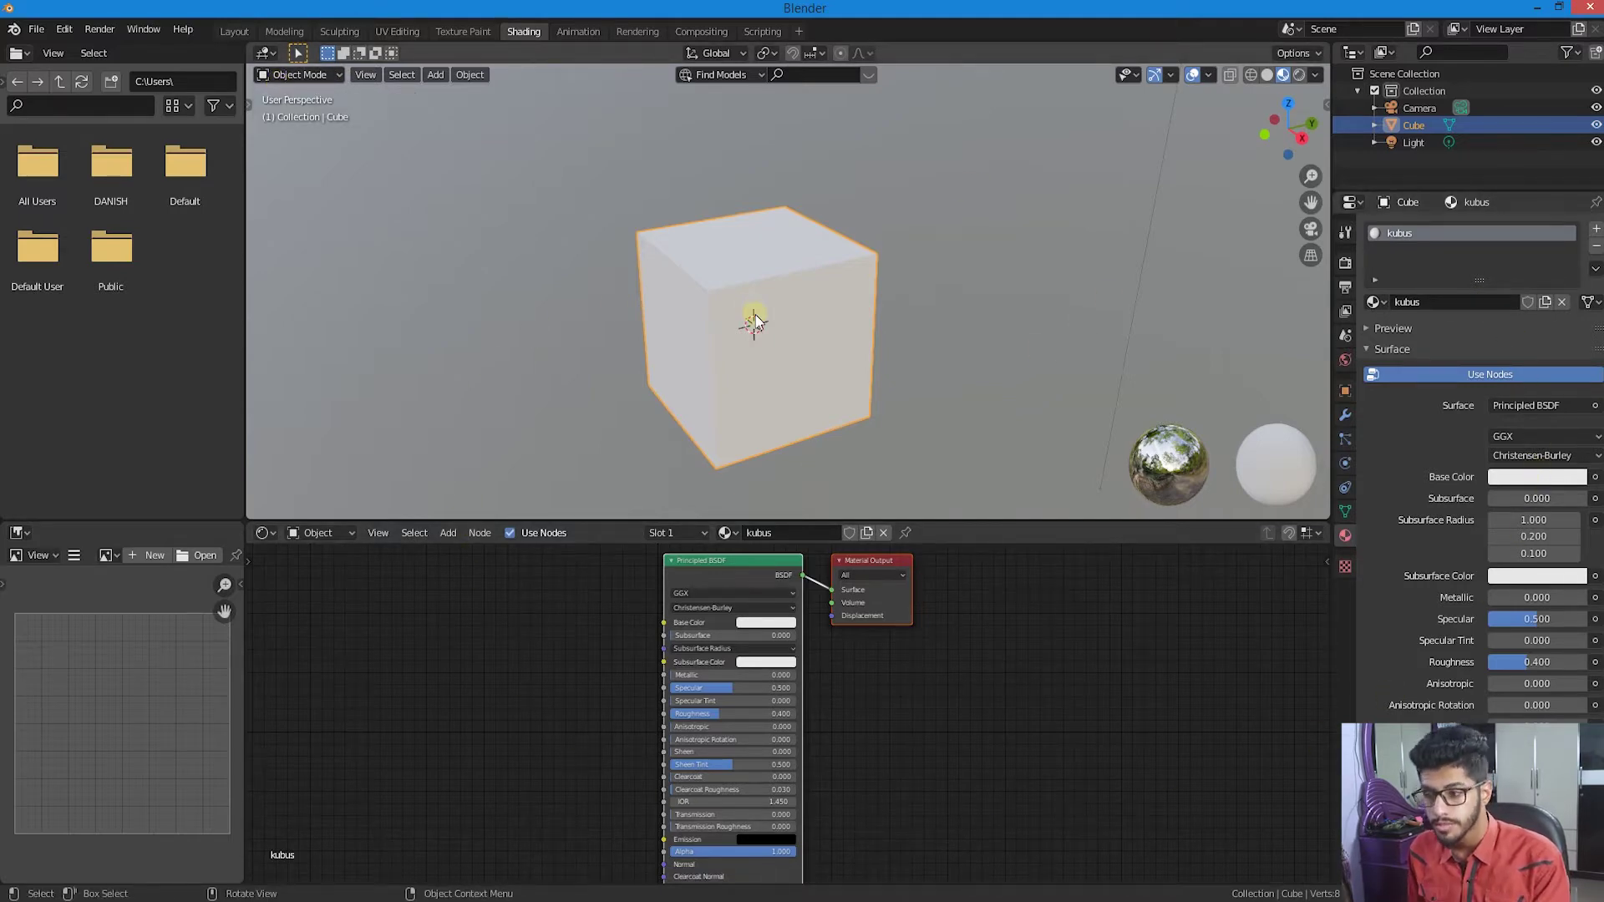
{"action": "scroll", "coordinate": [755, 315], "scroll_direction": "down", "scroll_amount": 1}
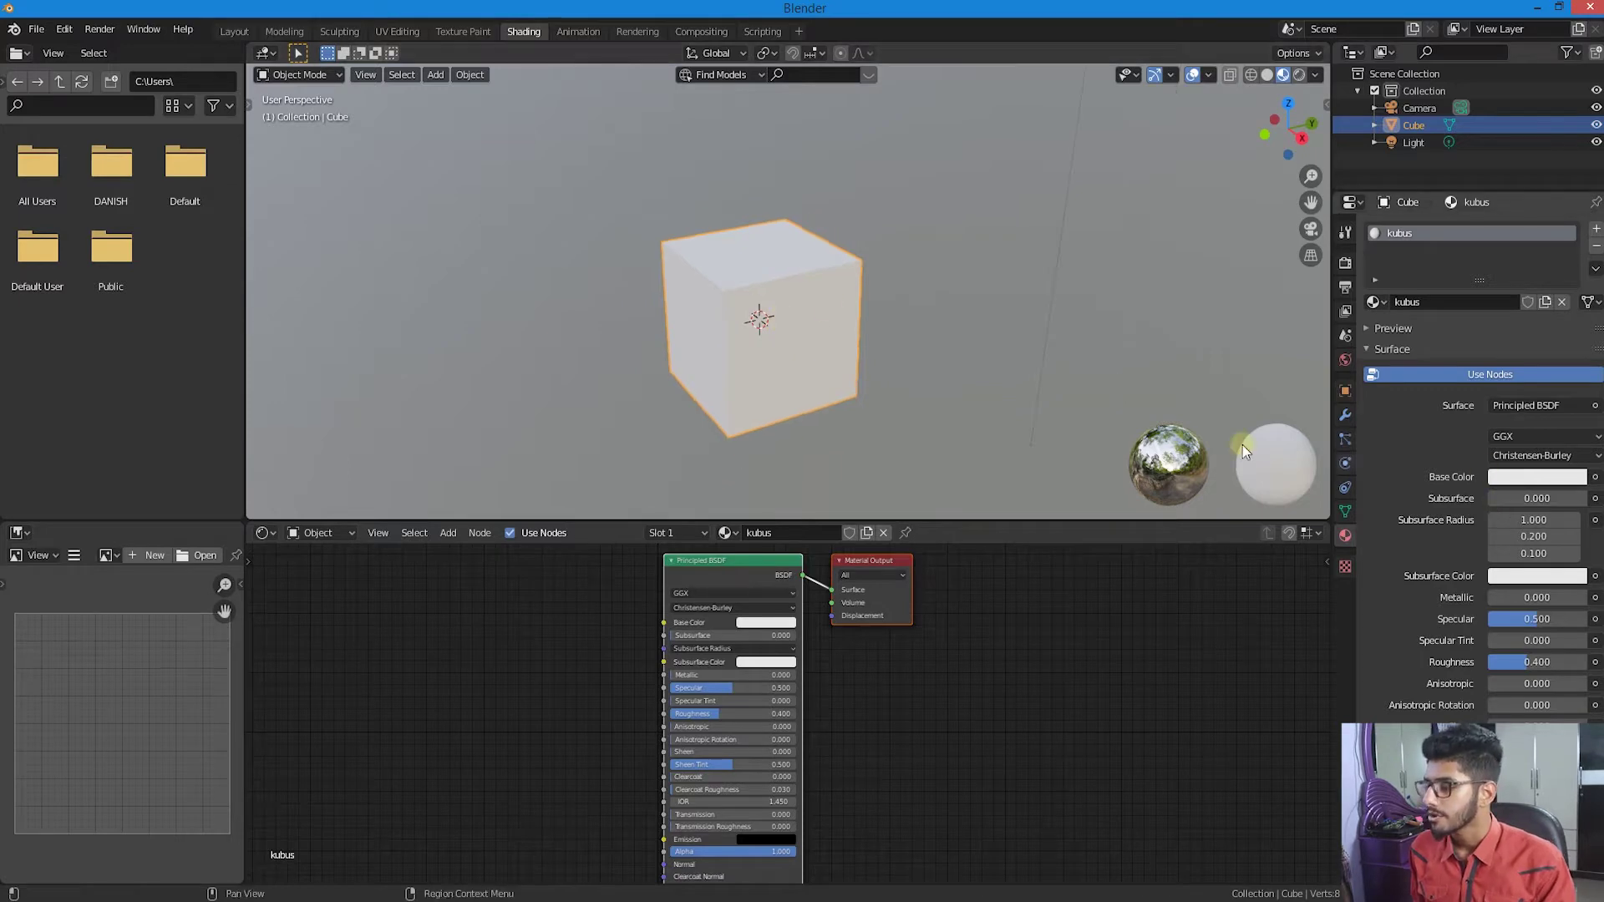
{"action": "left_click", "coordinate": [1512, 480]}
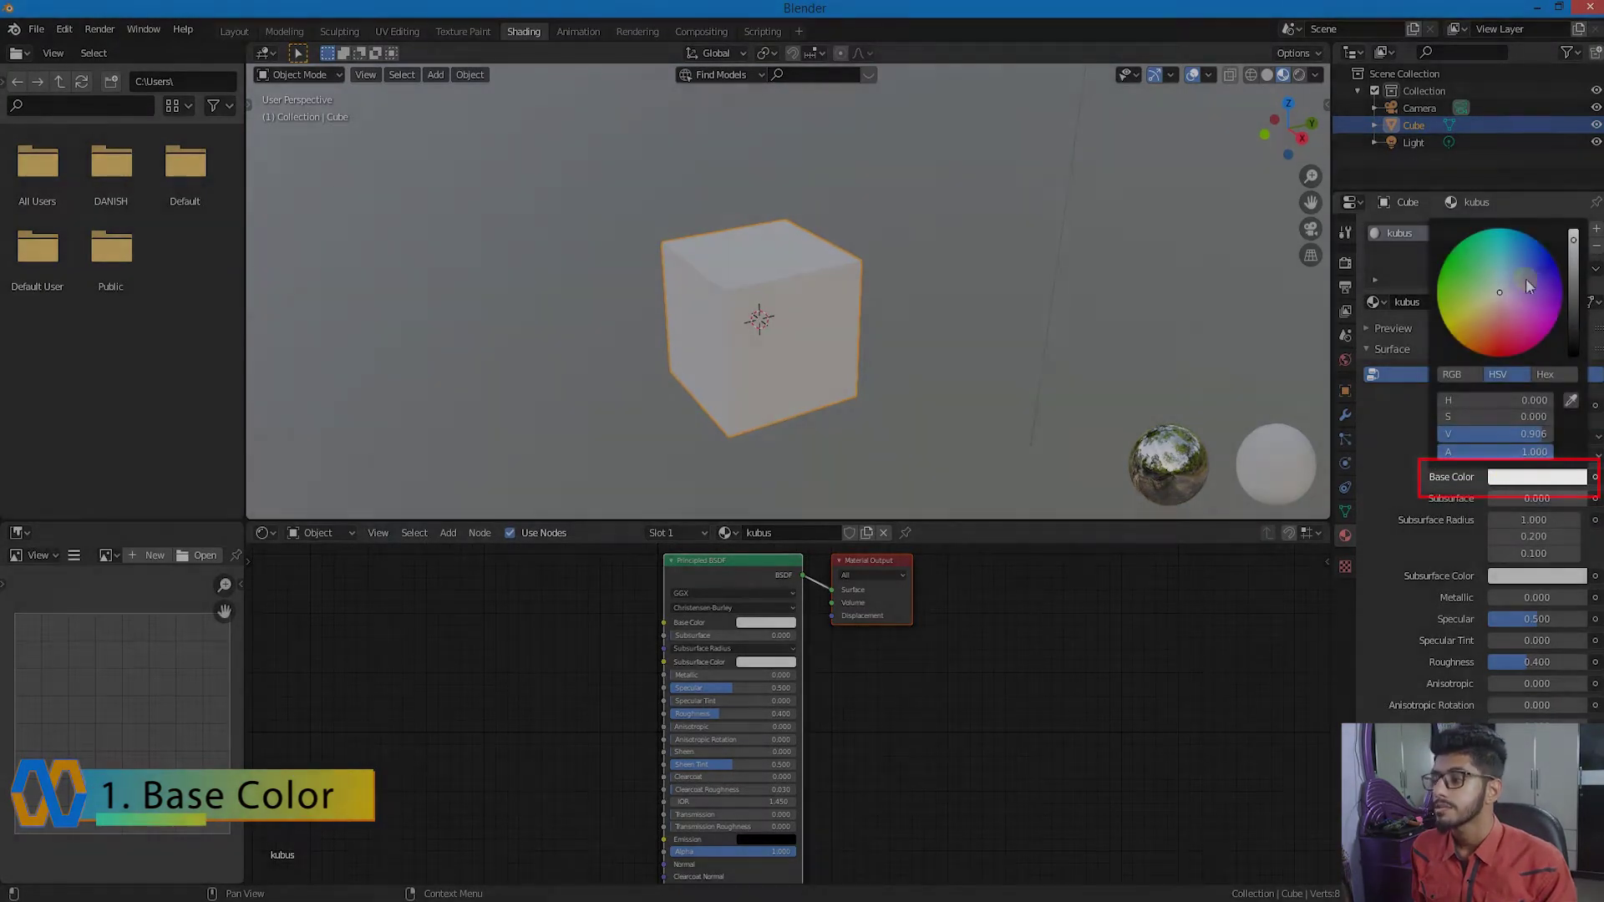
{"action": "mouse_move", "coordinate": [1527, 287]}
{"action": "left_mouse_down"}
{"action": "mouse_move", "coordinate": [1496, 302]}
{"action": "mouse_move", "coordinate": [1481, 291]}
{"action": "mouse_move", "coordinate": [1493, 264]}
{"action": "mouse_move", "coordinate": [1551, 293]}
{"action": "mouse_move", "coordinate": [1531, 332]}
{"action": "mouse_move", "coordinate": [1458, 320]}
{"action": "mouse_move", "coordinate": [1448, 283]}
{"action": "mouse_move", "coordinate": [1496, 280]}
{"action": "mouse_move", "coordinate": [1509, 299]}
{"action": "mouse_move", "coordinate": [1495, 322]}
{"action": "mouse_move", "coordinate": [1482, 266]}
{"action": "mouse_move", "coordinate": [1525, 306]}
{"action": "mouse_move", "coordinate": [1474, 288]}
{"action": "mouse_move", "coordinate": [1518, 264]}
{"action": "mouse_move", "coordinate": [1543, 273]}
{"action": "left_mouse_up"}
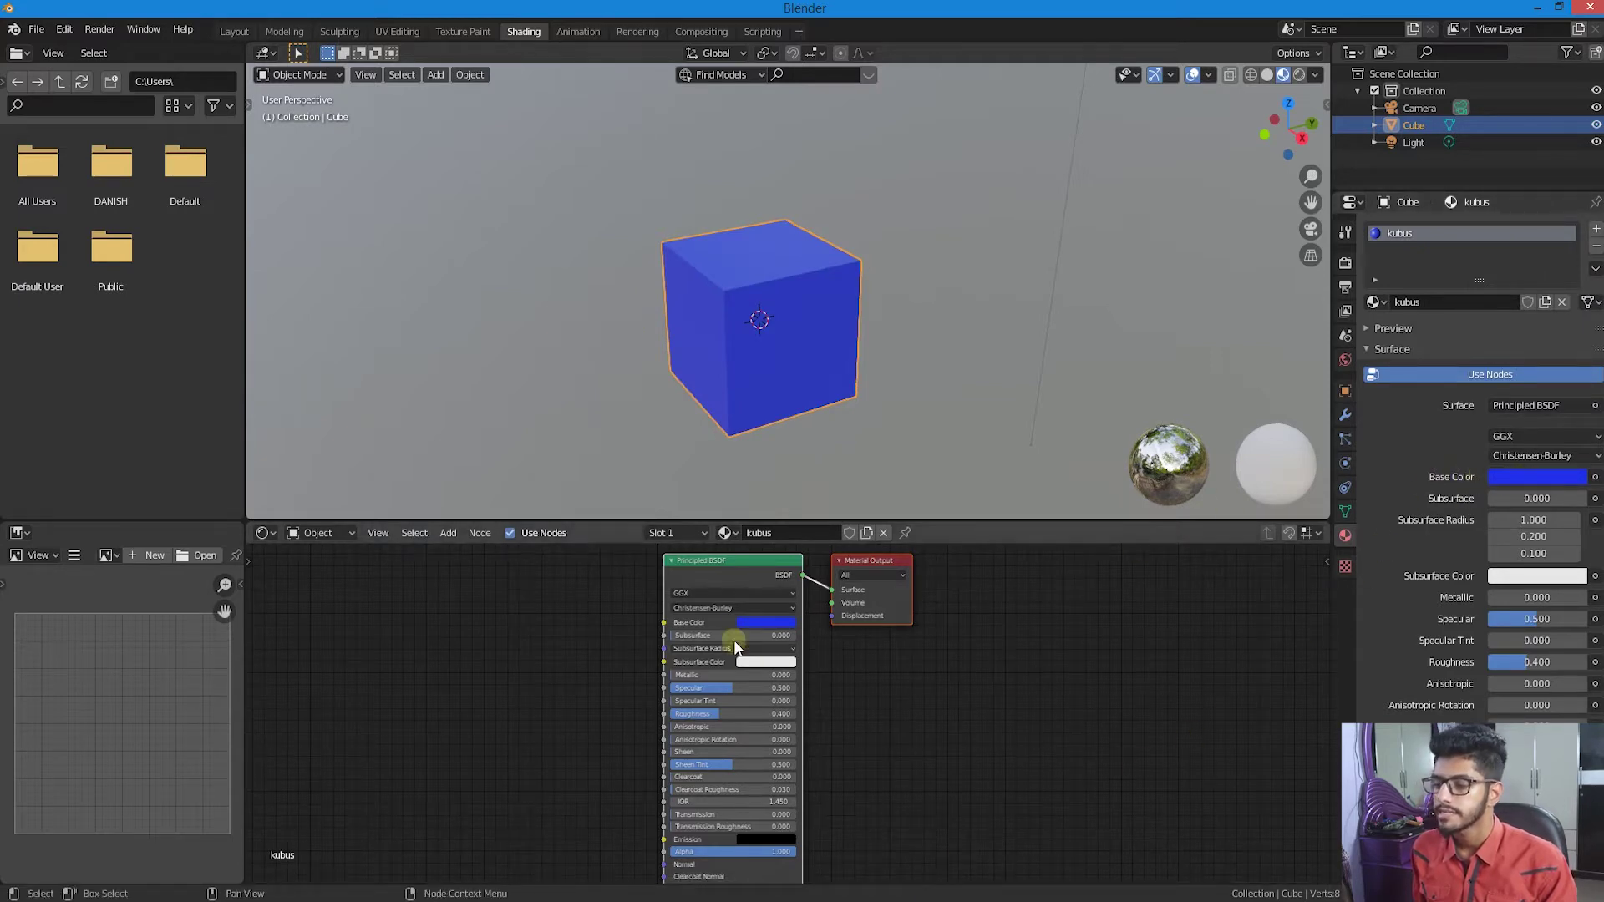
- Set the Principled BSDF node's base color to a pale lavender with hue 0.713, saturation 0.165 and value 0.906
{"action": "scroll", "coordinate": [773, 634], "scroll_direction": "up", "scroll_amount": 3}
{"action": "middle_click_drag", "start_coordinate": [764, 650], "coordinate": [785, 682]}
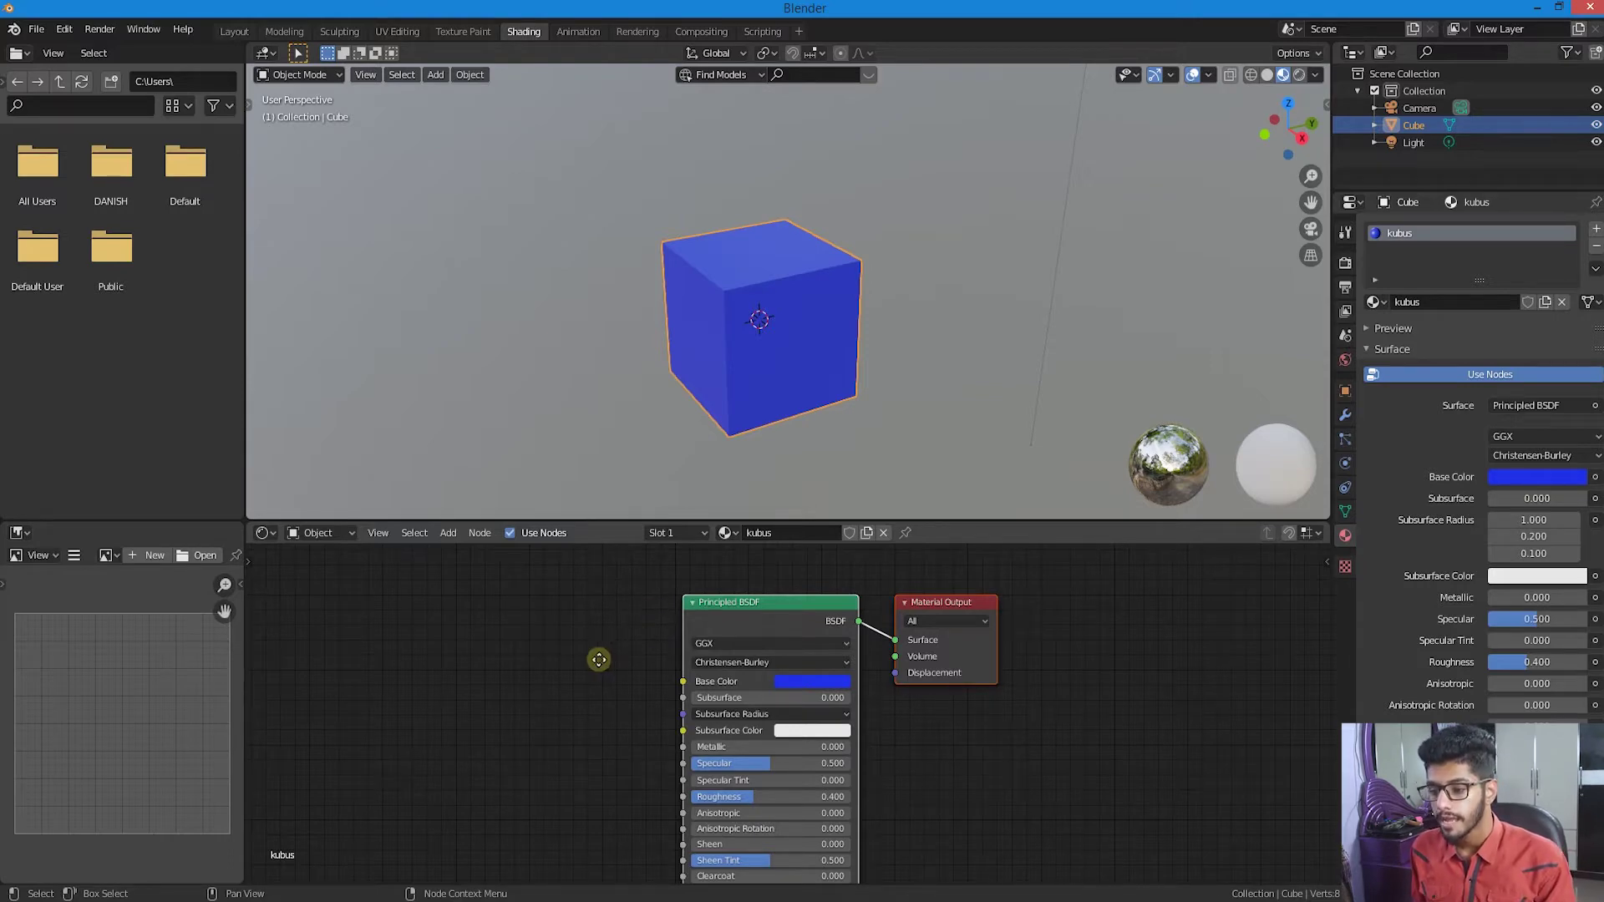
{"action": "mouse_move", "coordinate": [600, 658]}
{"action": "middle_mouse_down"}
{"action": "mouse_move", "coordinate": [604, 637]}
{"action": "mouse_move", "coordinate": [637, 644]}
{"action": "mouse_move", "coordinate": [632, 688]}
{"action": "mouse_move", "coordinate": [462, 691]}
{"action": "mouse_move", "coordinate": [531, 653]}
{"action": "mouse_move", "coordinate": [714, 682]}
{"action": "mouse_move", "coordinate": [611, 678]}
{"action": "mouse_move", "coordinate": [610, 657]}
{"action": "middle_mouse_up"}
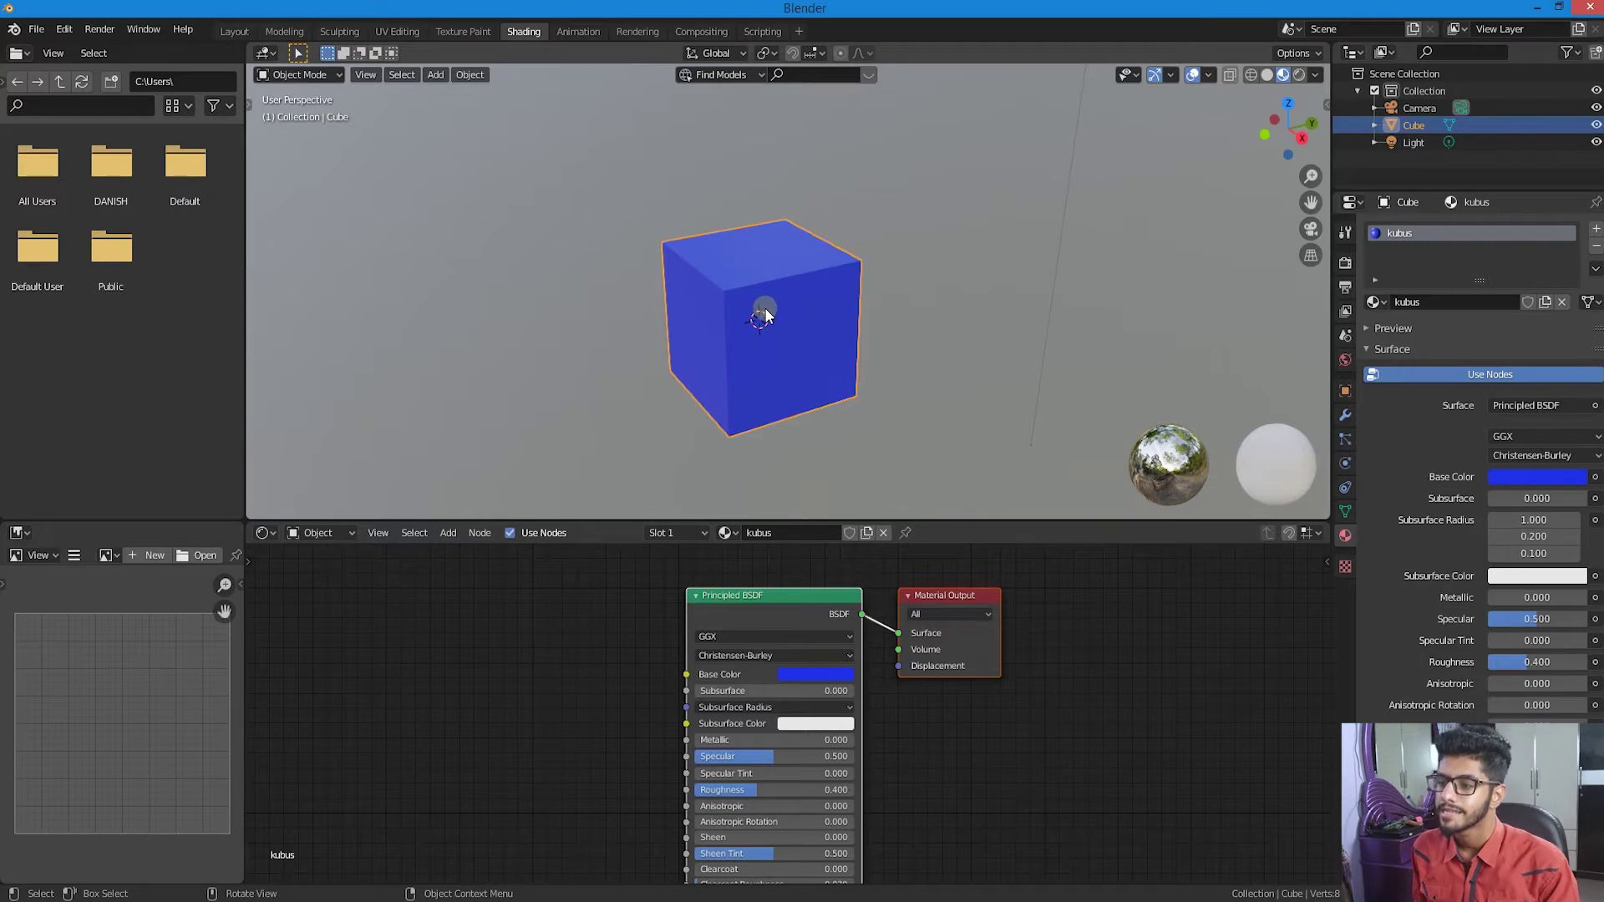
{"action": "mouse_move", "coordinate": [765, 316]}
{"action": "middle_mouse_down"}
{"action": "mouse_move", "coordinate": [591, 293]}
{"action": "mouse_move", "coordinate": [763, 279]}
{"action": "mouse_move", "coordinate": [844, 293]}
{"action": "mouse_move", "coordinate": [716, 348]}
{"action": "mouse_move", "coordinate": [791, 297]}
{"action": "middle_mouse_up"}
{"action": "mouse_move", "coordinate": [652, 738]}
{"action": "middle_mouse_down"}
{"action": "mouse_move", "coordinate": [713, 673]}
{"action": "mouse_move", "coordinate": [652, 752]}
{"action": "mouse_move", "coordinate": [616, 752]}
{"action": "mouse_move", "coordinate": [679, 710]}
{"action": "mouse_move", "coordinate": [695, 726]}
{"action": "mouse_move", "coordinate": [652, 741]}
{"action": "middle_mouse_up"}
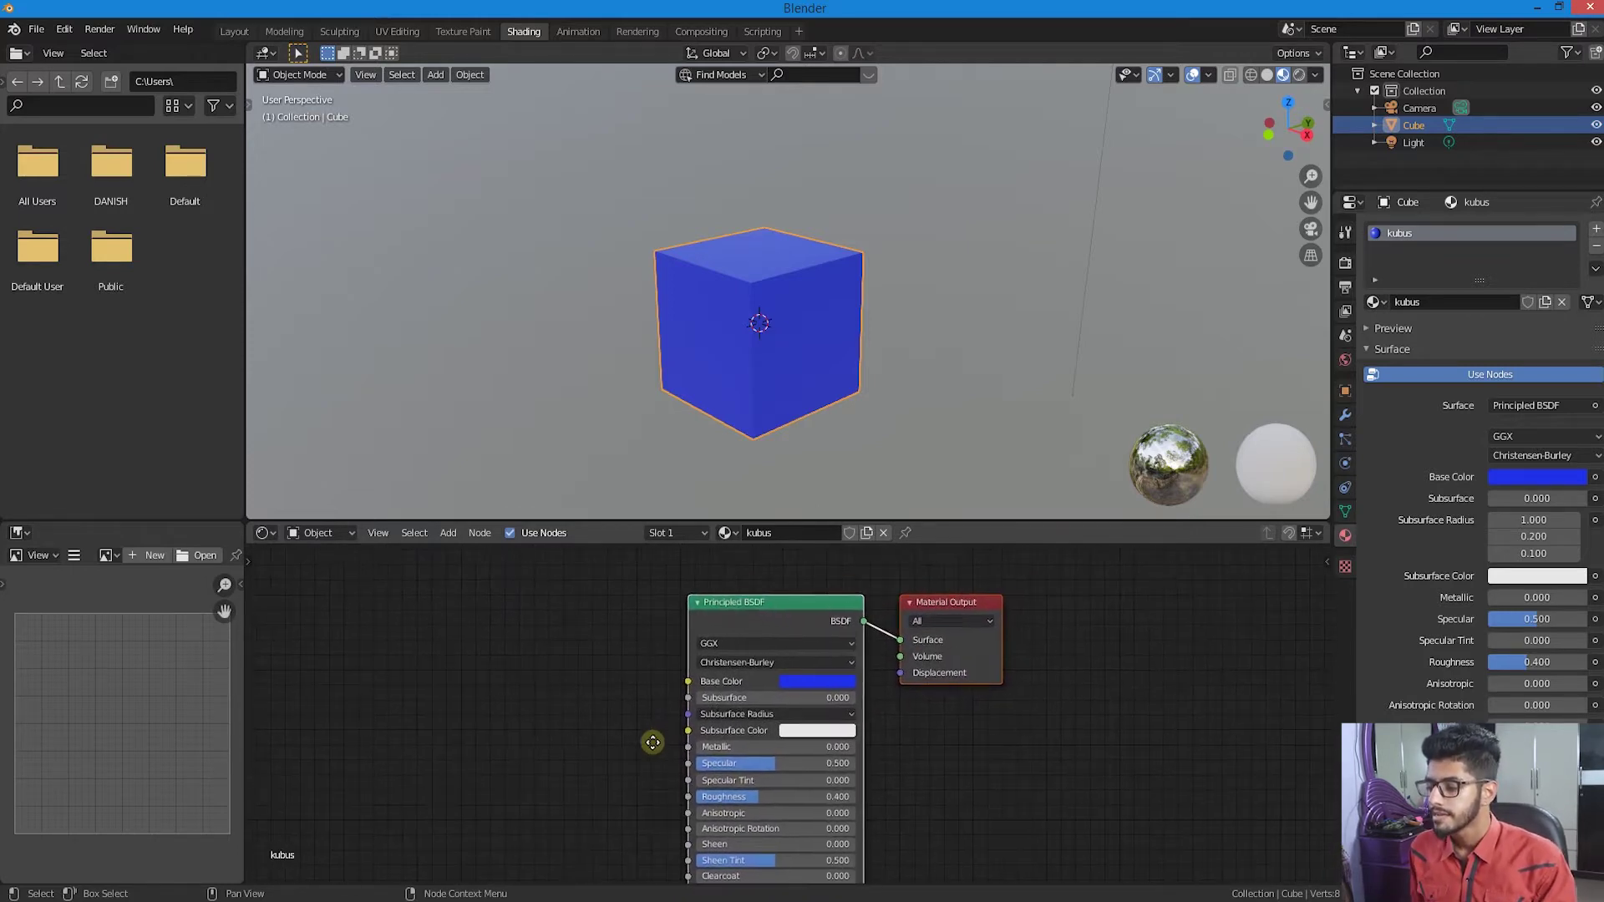
{"action": "left_click", "coordinate": [809, 679]}
{"action": "left_click_drag", "start_coordinate": [880, 494], "coordinate": [849, 517]}
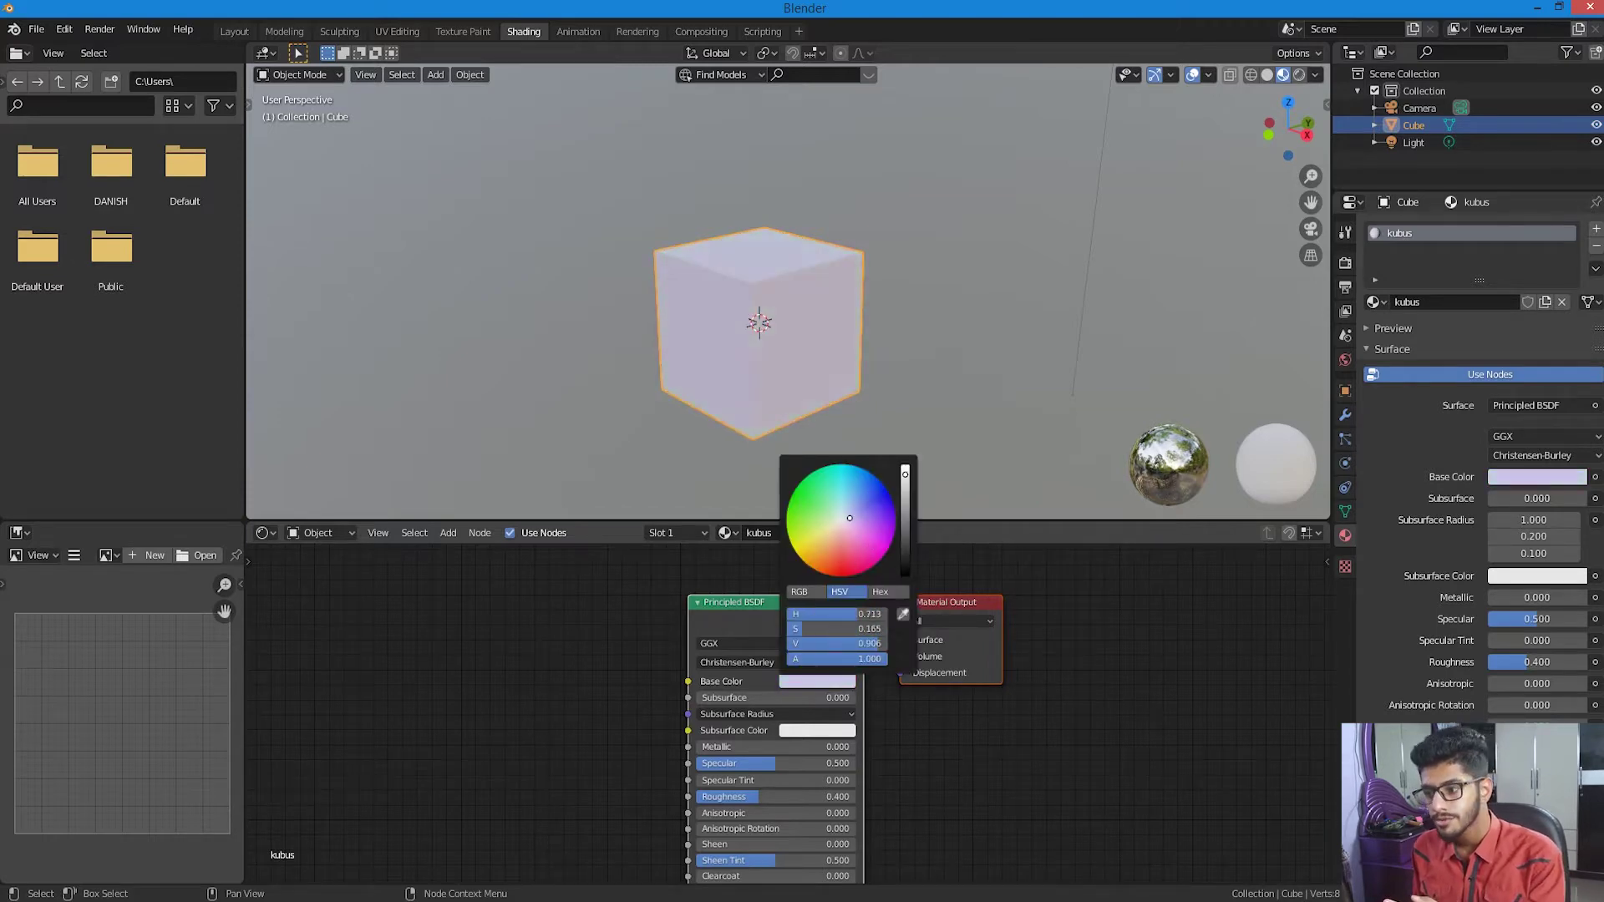
- Show the Layout workspace's viewport in Material Preview shading and select the light
{"action": "left_click", "coordinate": [234, 31]}
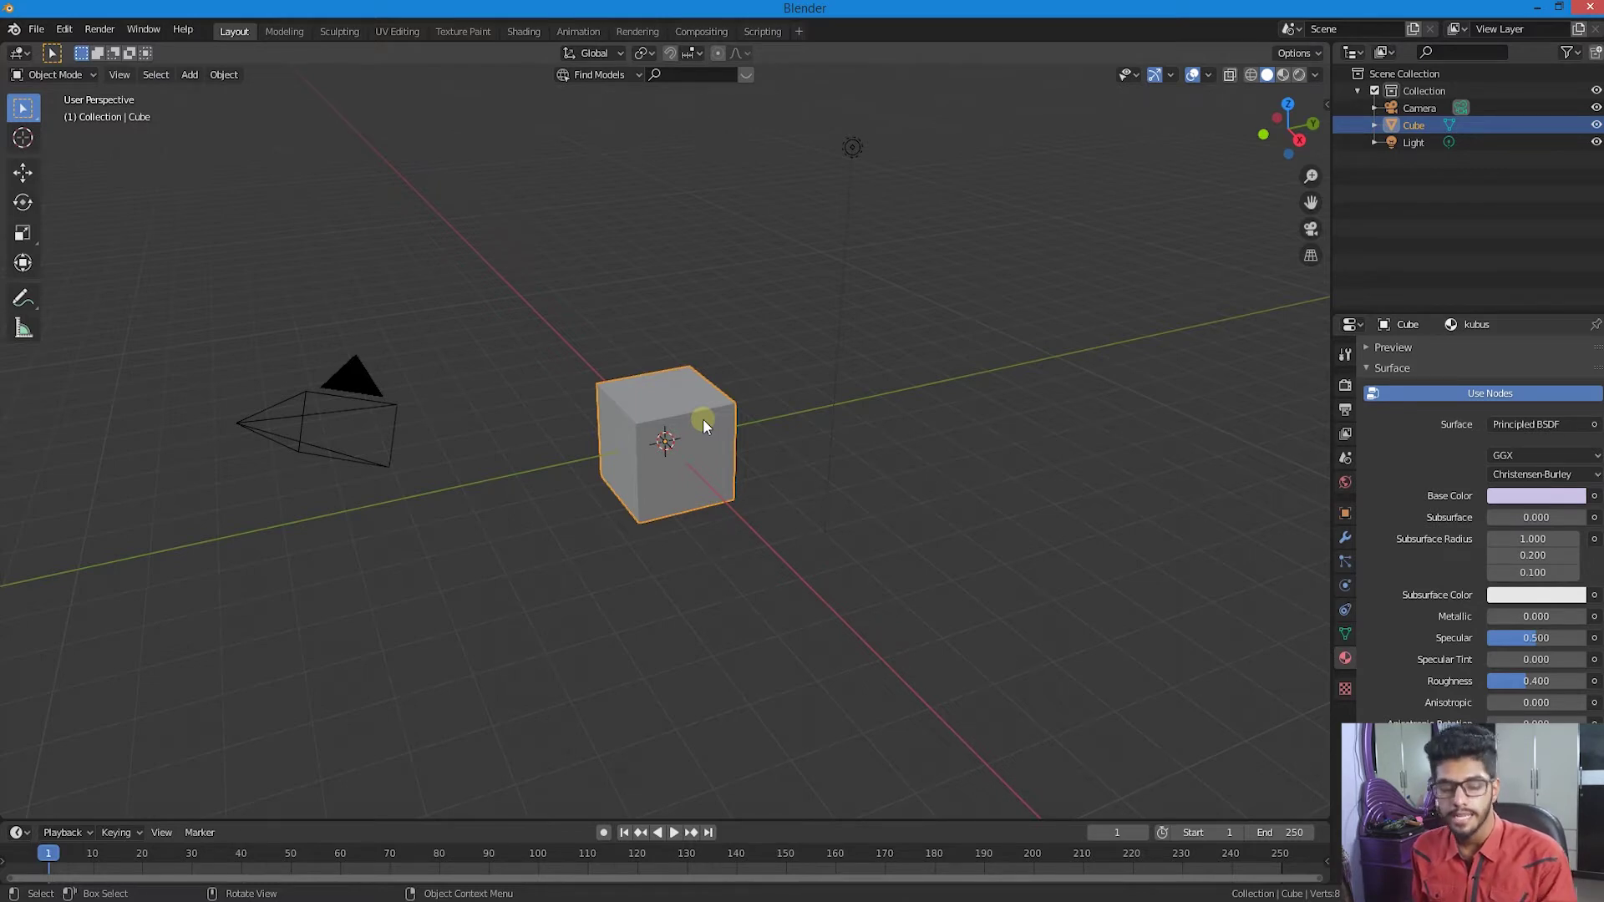
{"action": "key", "text": "z"}
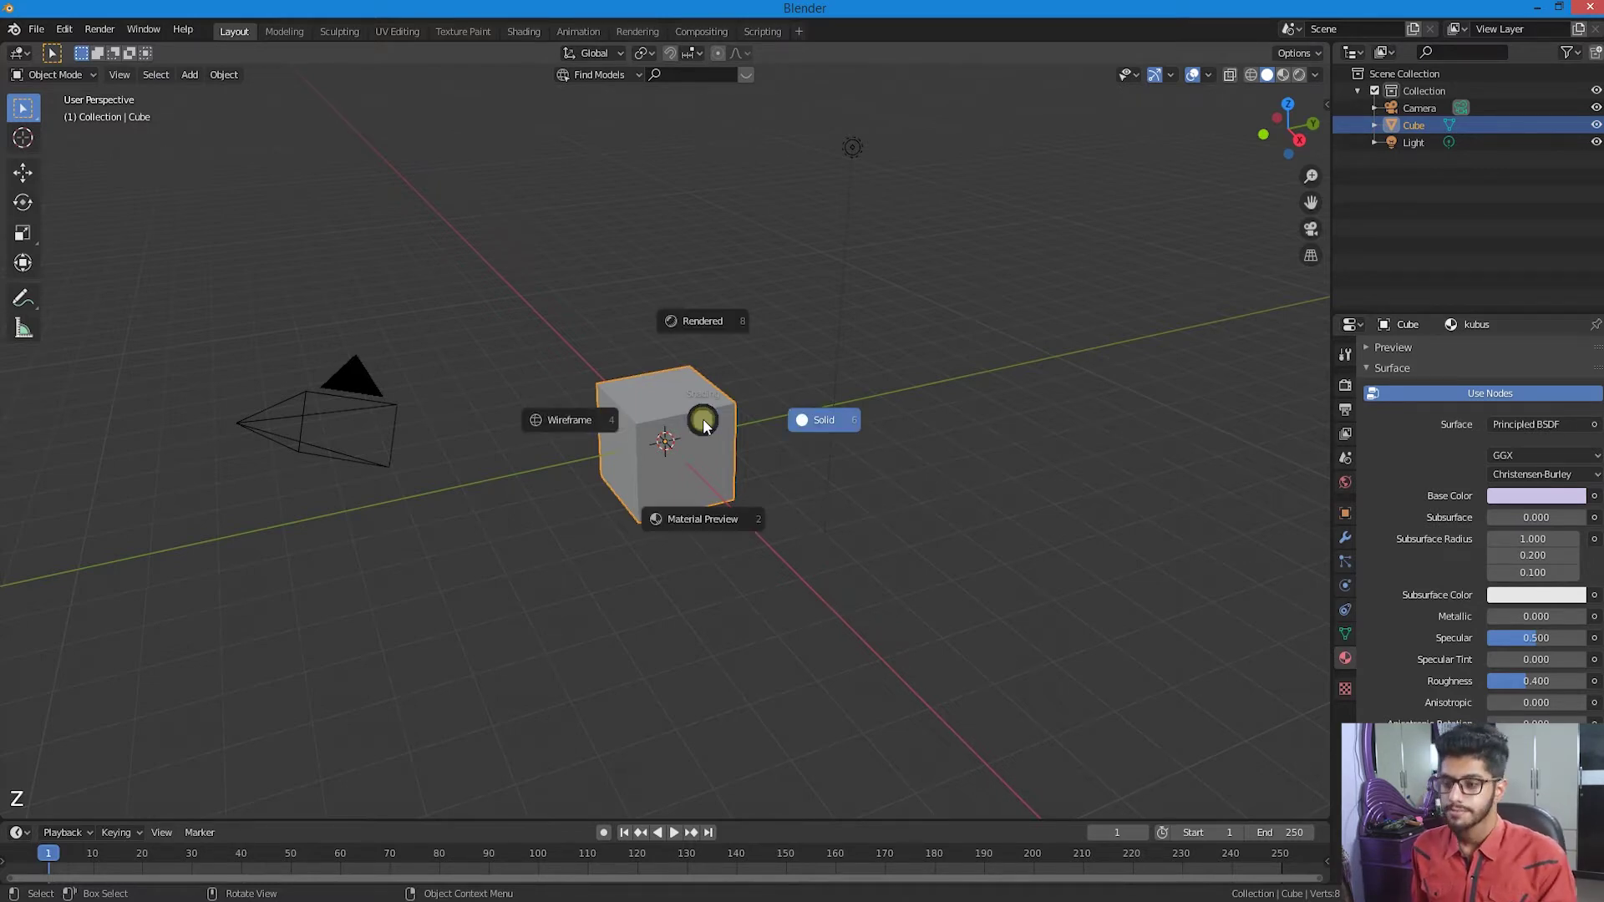
{"action": "left_click", "coordinate": [715, 516]}
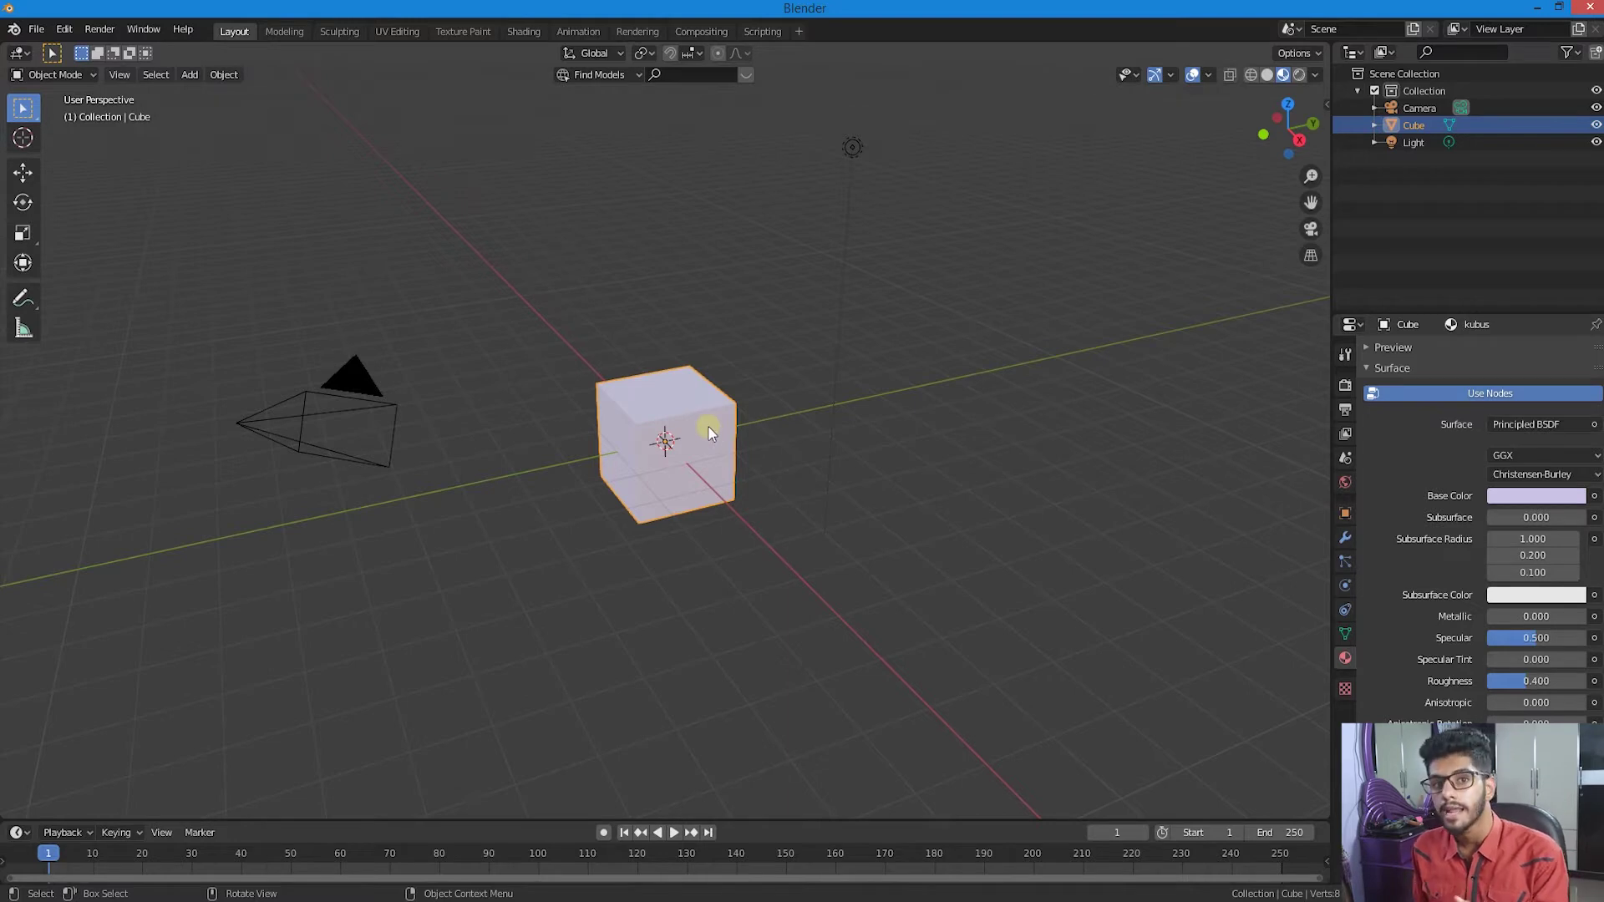
{"action": "left_click", "coordinate": [857, 159]}
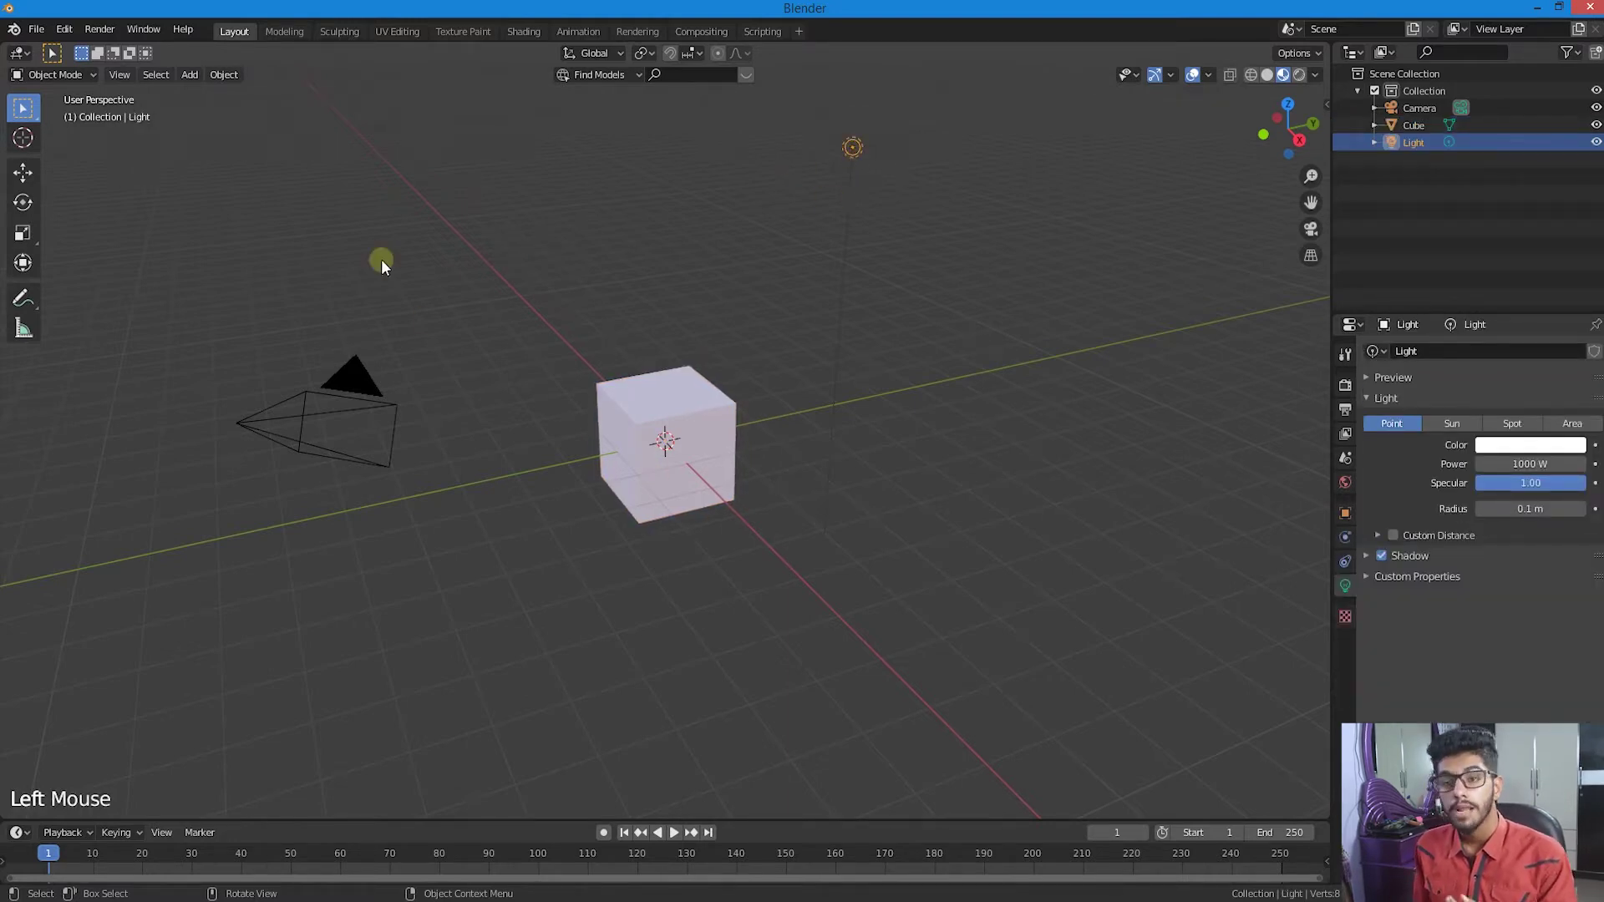
- In the Shading workspace, select the cube and set its Principled BSDF base color to a deep saturated blue
{"action": "left_click", "coordinate": [525, 33]}
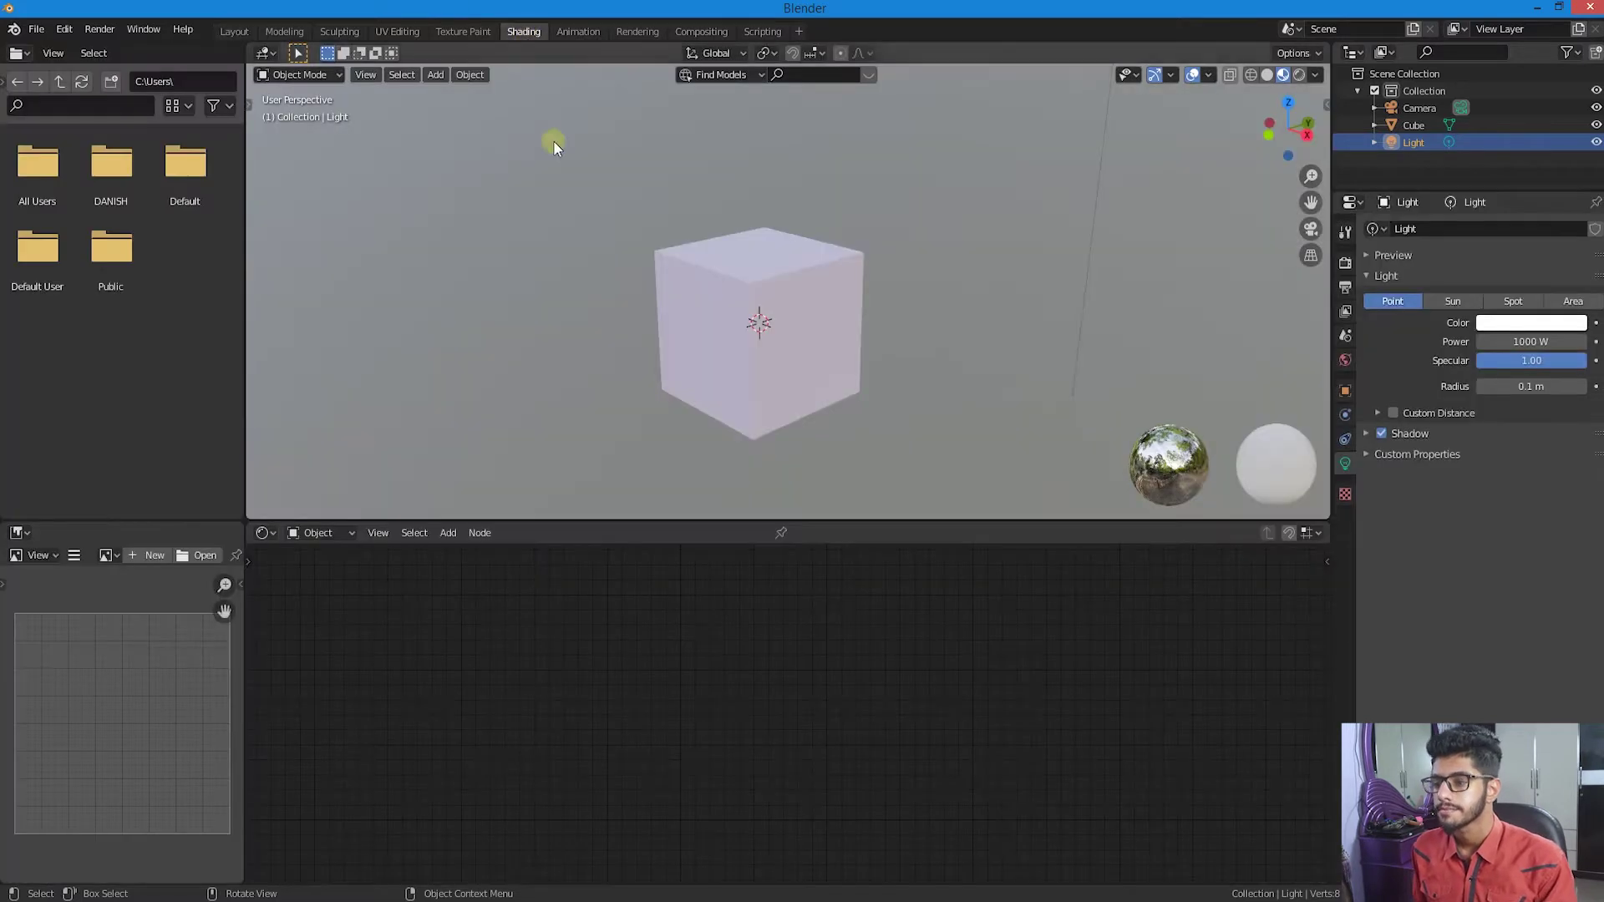
{"action": "left_click", "coordinate": [719, 313]}
{"action": "left_click", "coordinate": [809, 682]}
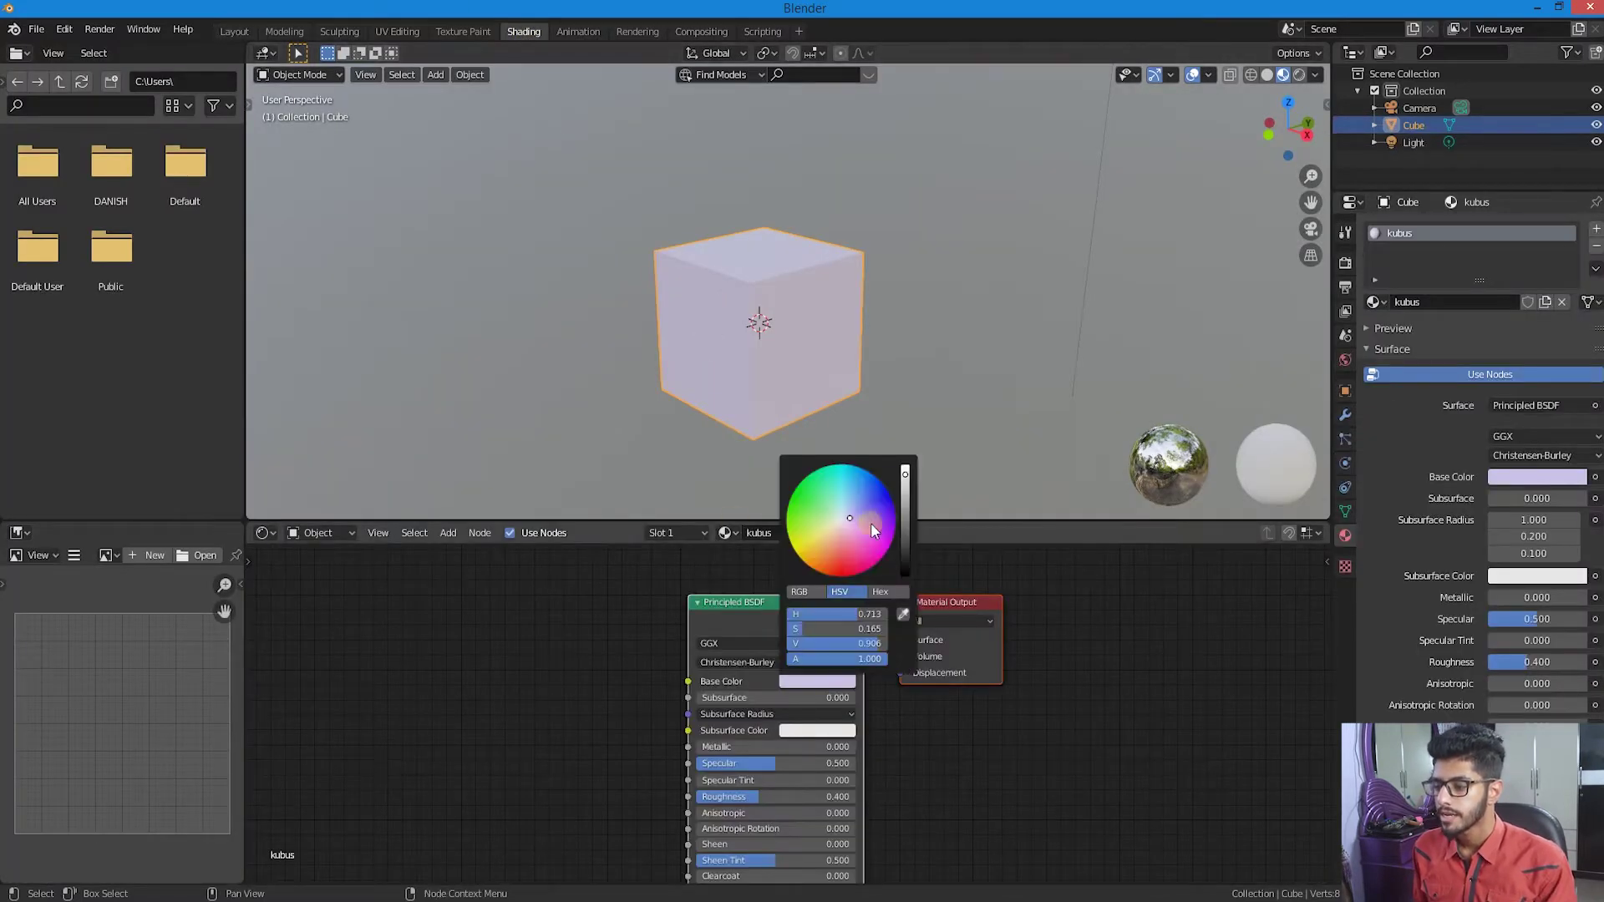
{"action": "left_click_drag", "start_coordinate": [870, 530], "coordinate": [887, 490]}
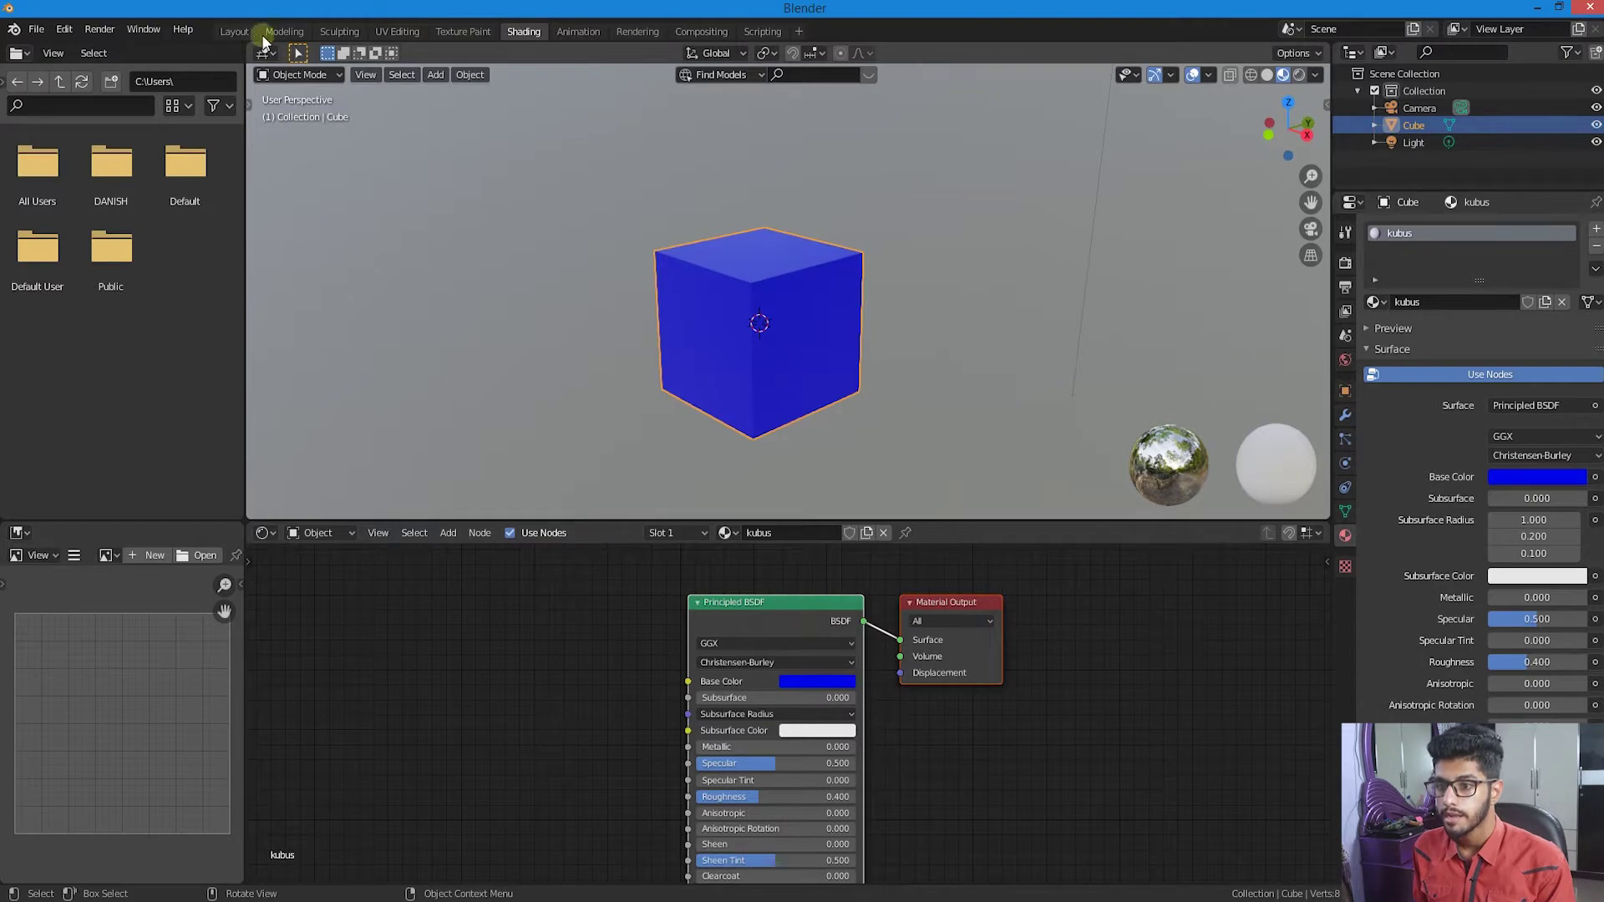
- Set the Layout workspace's viewport shading to Solid and return to the Shading workspace
{"action": "left_click", "coordinate": [241, 31]}
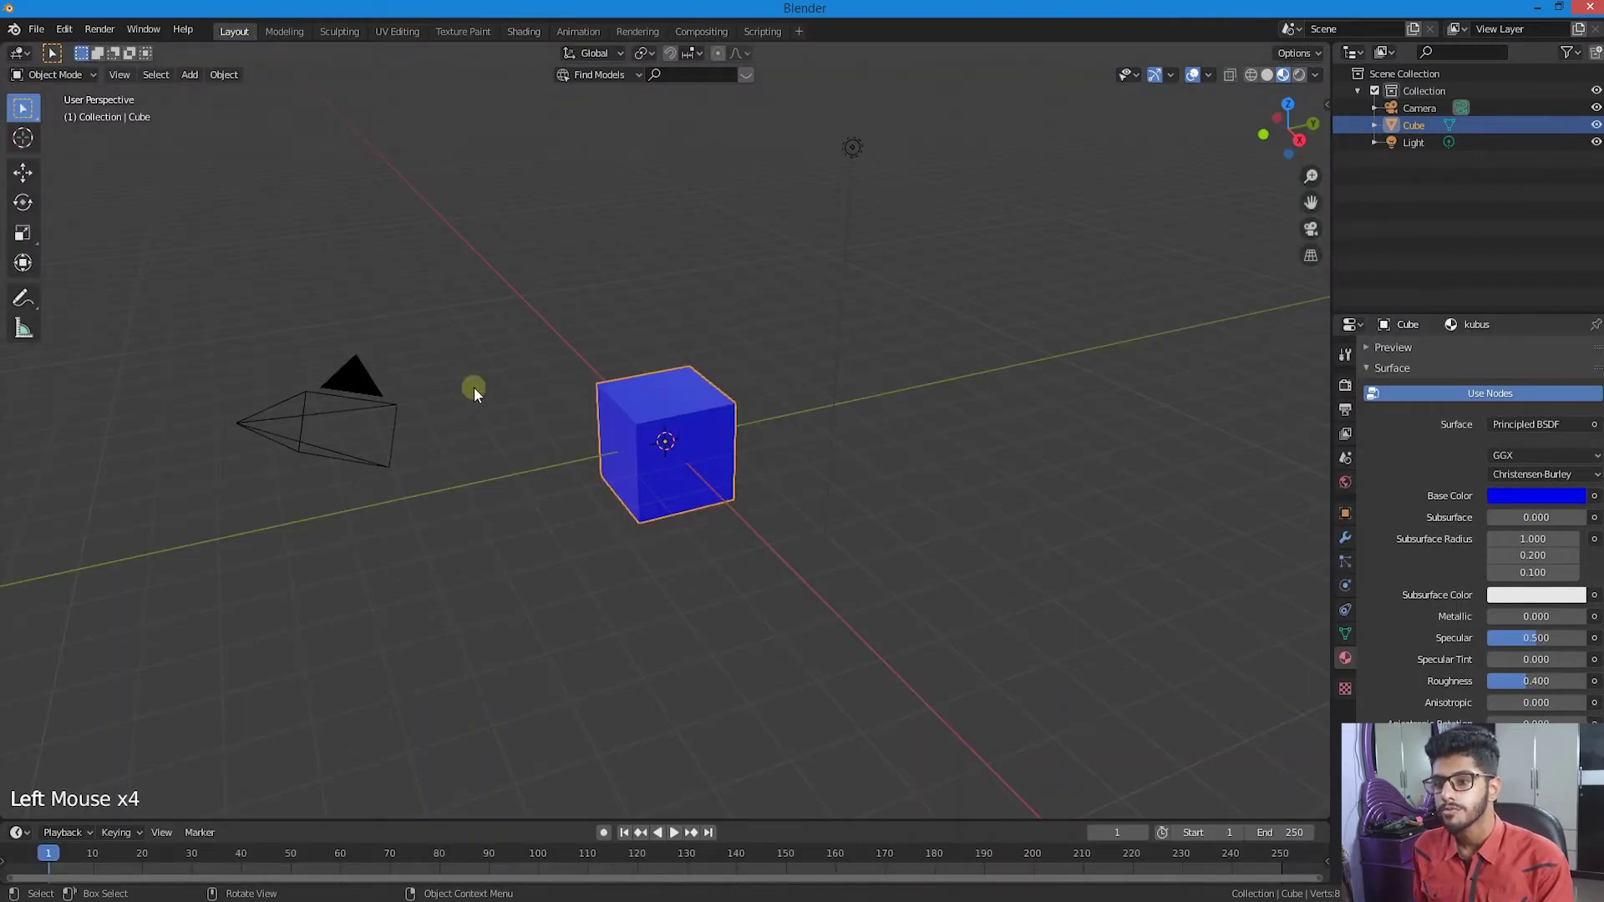
{"action": "key", "text": "z"}
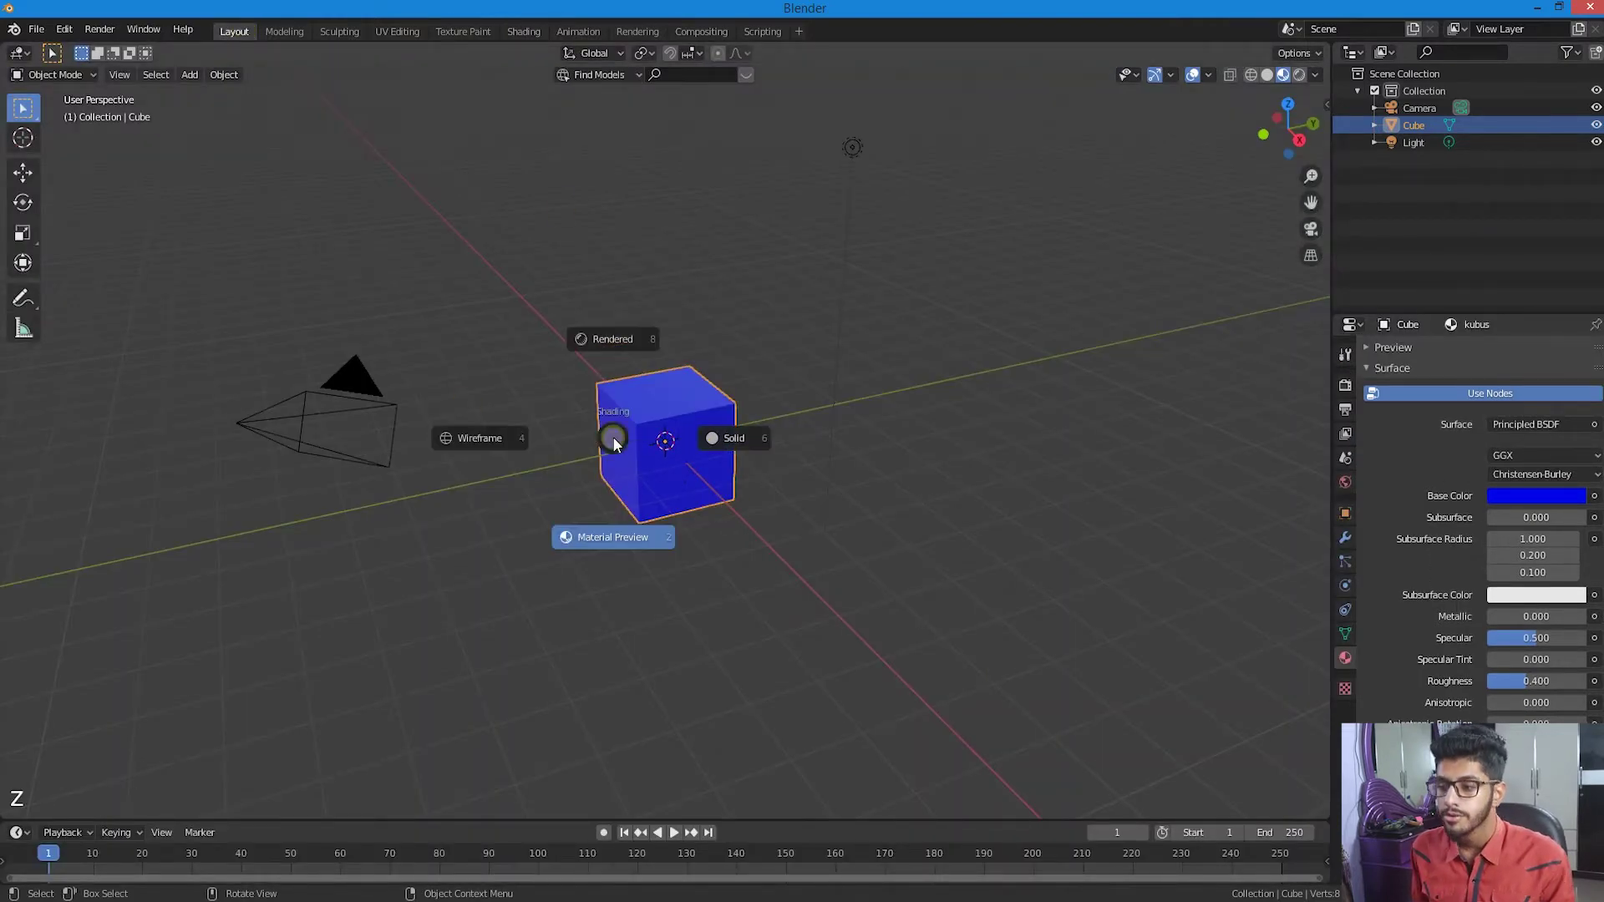
{"action": "left_click", "coordinate": [829, 450]}
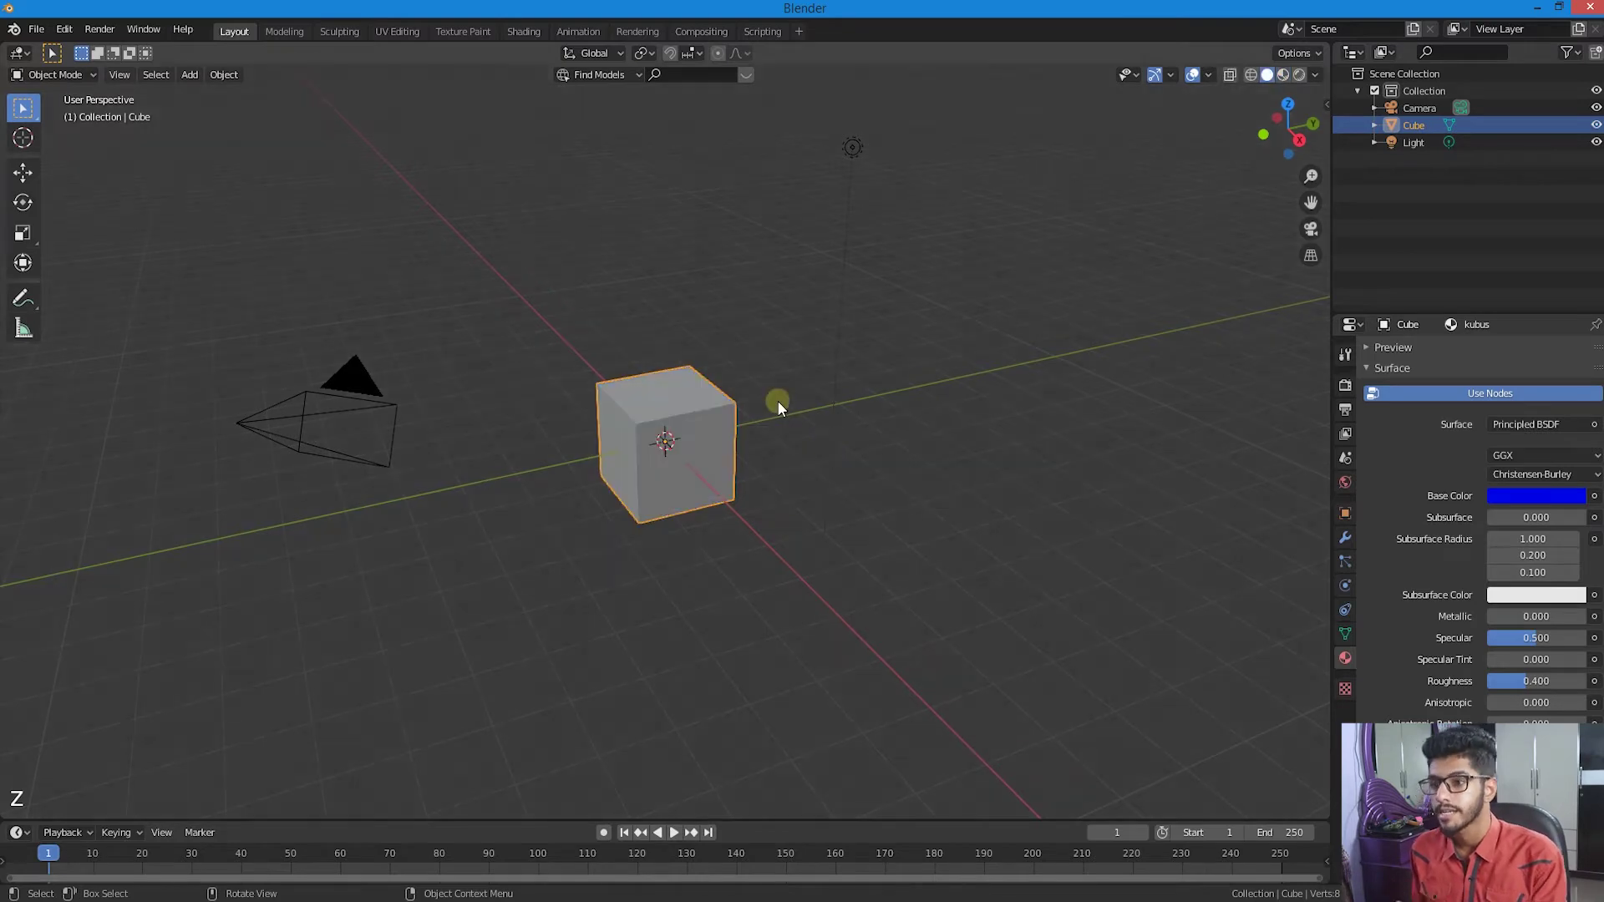
{"action": "left_click", "coordinate": [516, 34]}
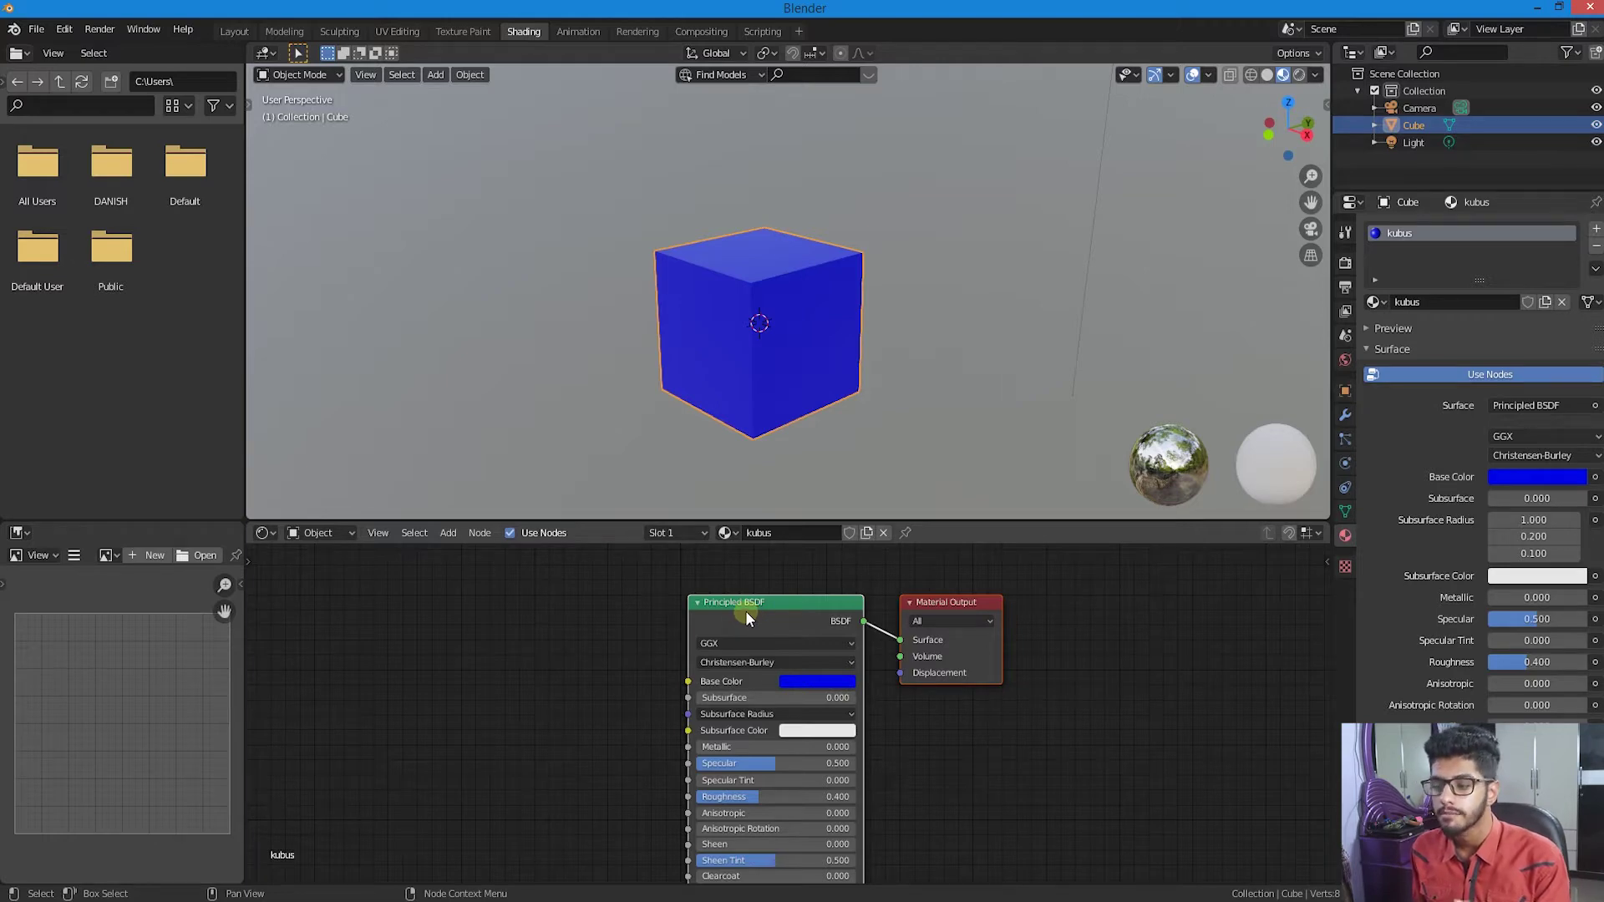
- Examine the categories of nodes that can be added in the shader editor, such as Input, Output and Shader
{"action": "middle_click_drag", "start_coordinate": [759, 613], "coordinate": [762, 649]}
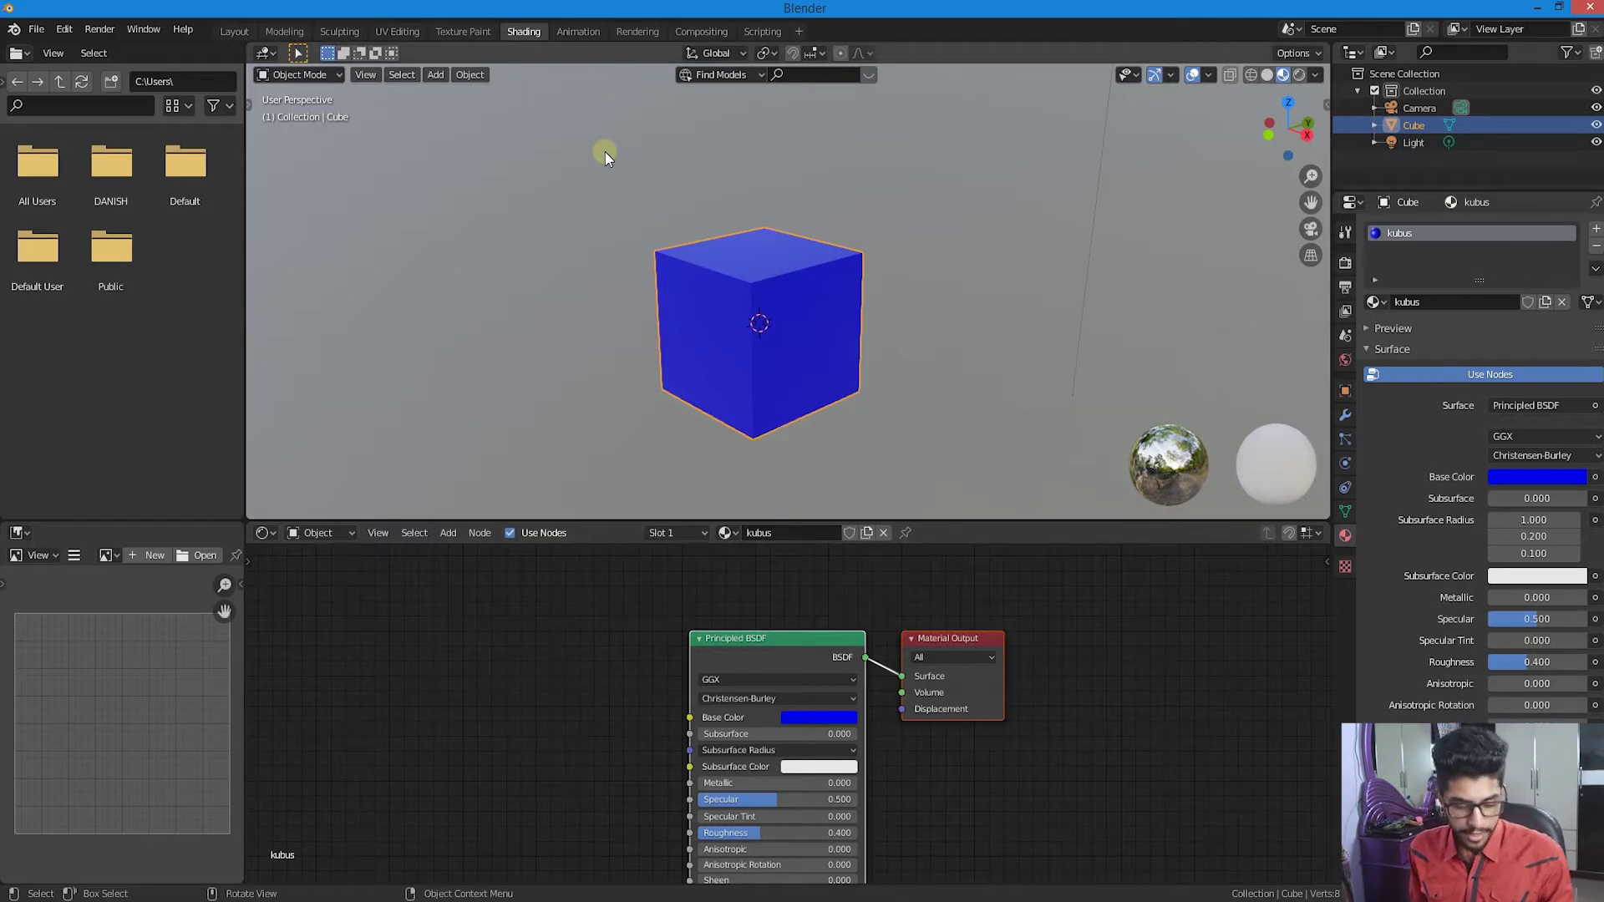
{"action": "key", "text": "shift+a"}
{"action": "mouse_move", "coordinate": [604, 151]}
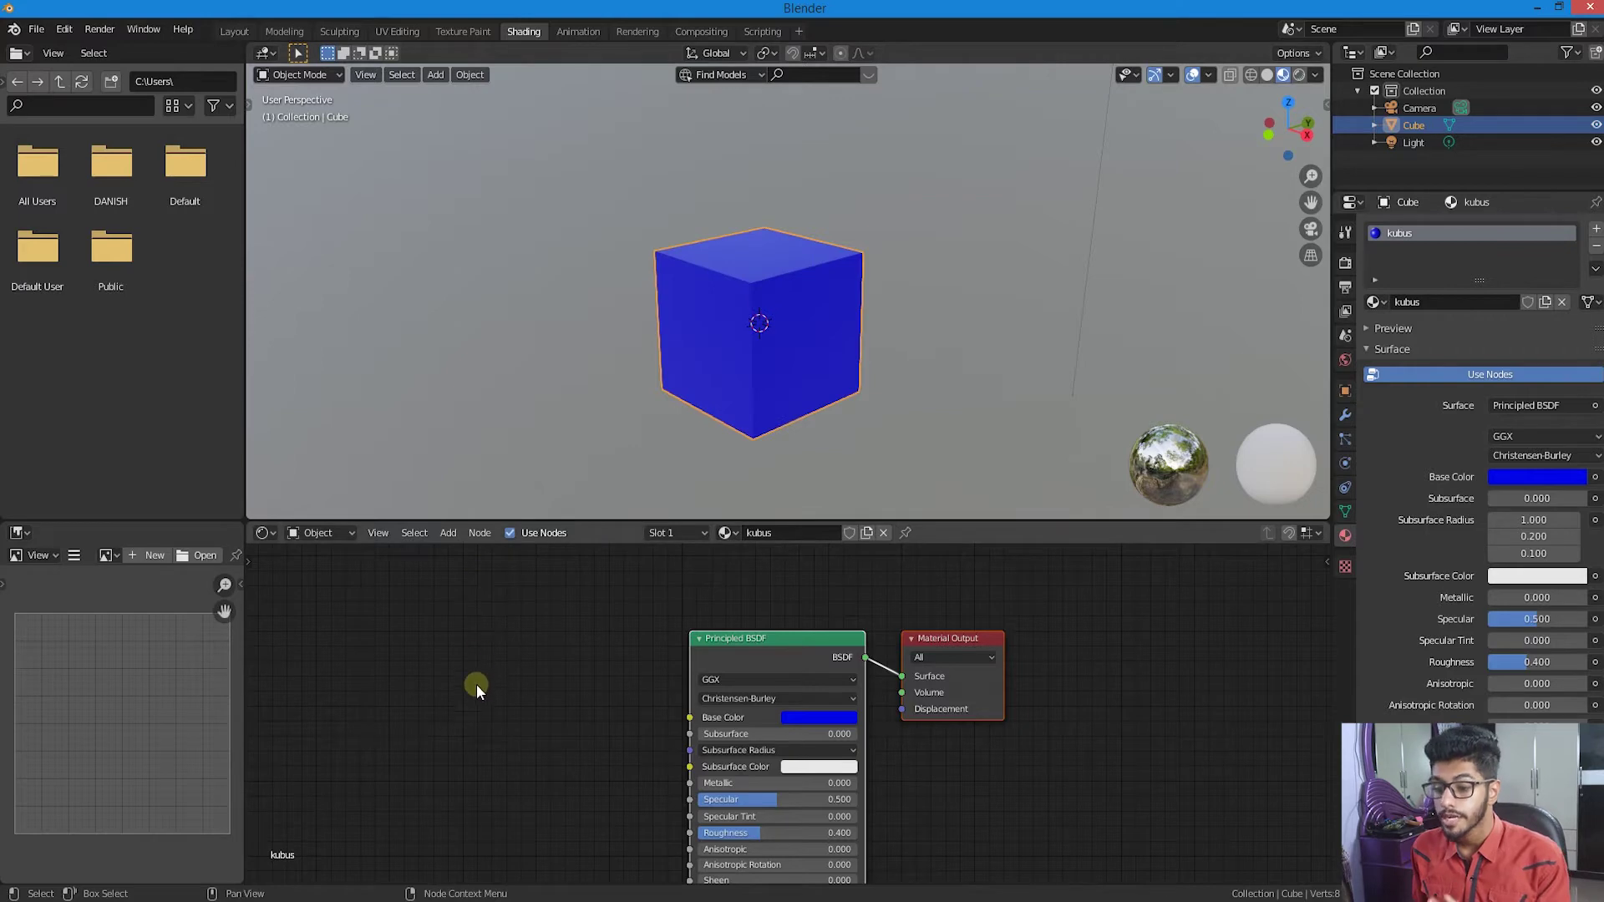
{"action": "key", "text": "shift+a"}
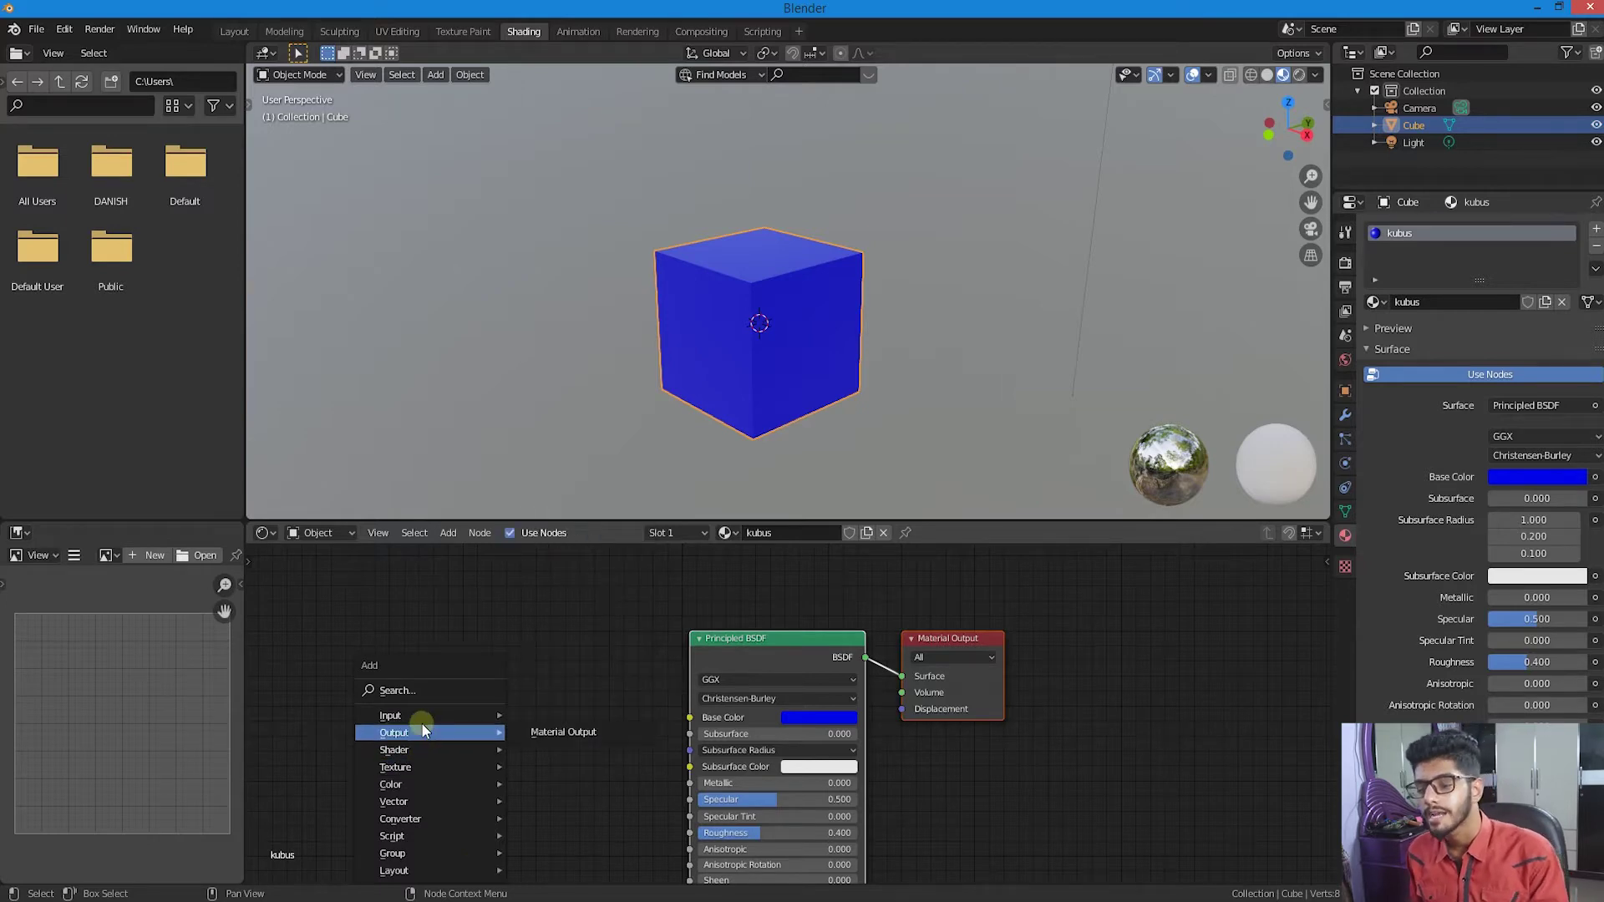
{"action": "mouse_move", "coordinate": [415, 721]}
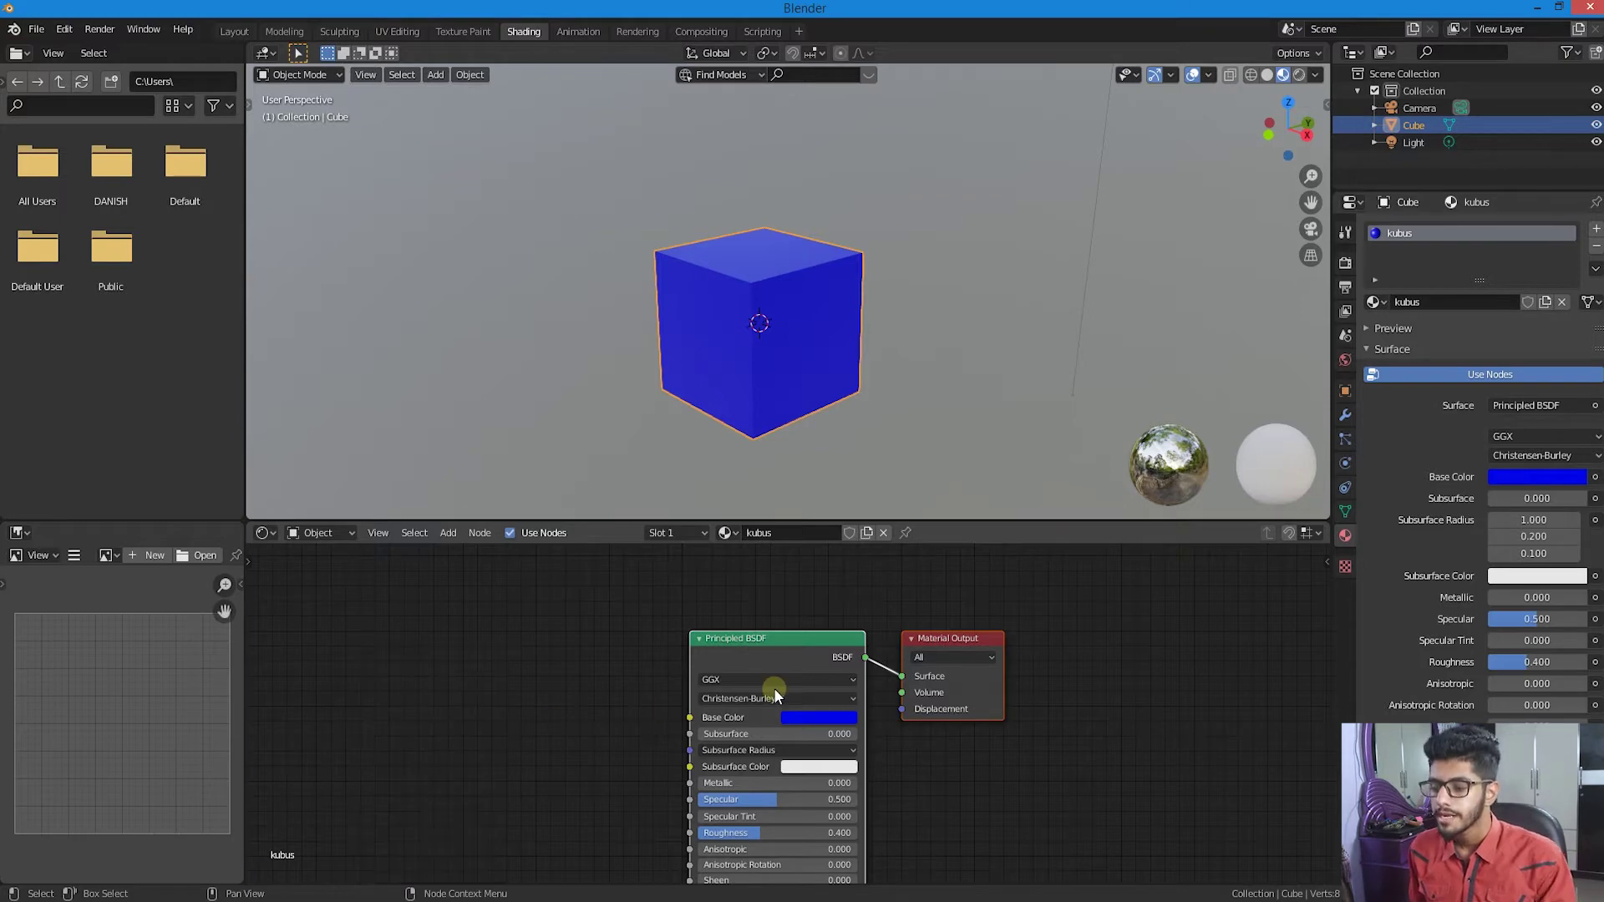
- Raise the Metallic value of the cube's Principled BSDF node to 1.000
{"action": "middle_click_drag", "start_coordinate": [780, 694], "coordinate": [740, 644]}
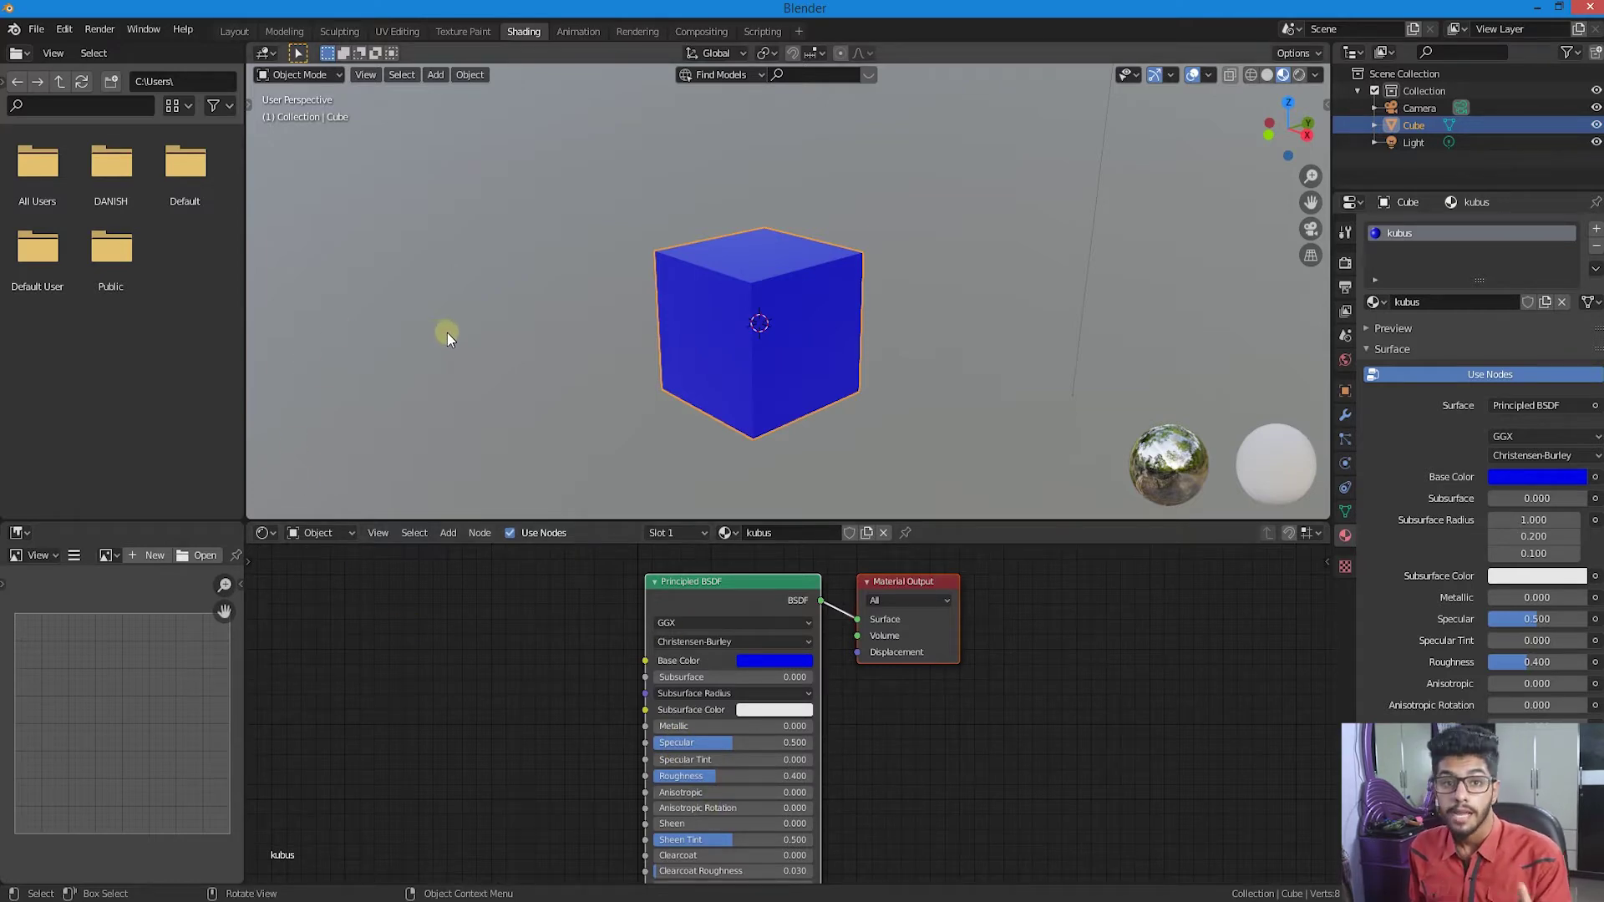
{"action": "scroll", "coordinate": [849, 752], "scroll_direction": "down", "scroll_amount": 2}
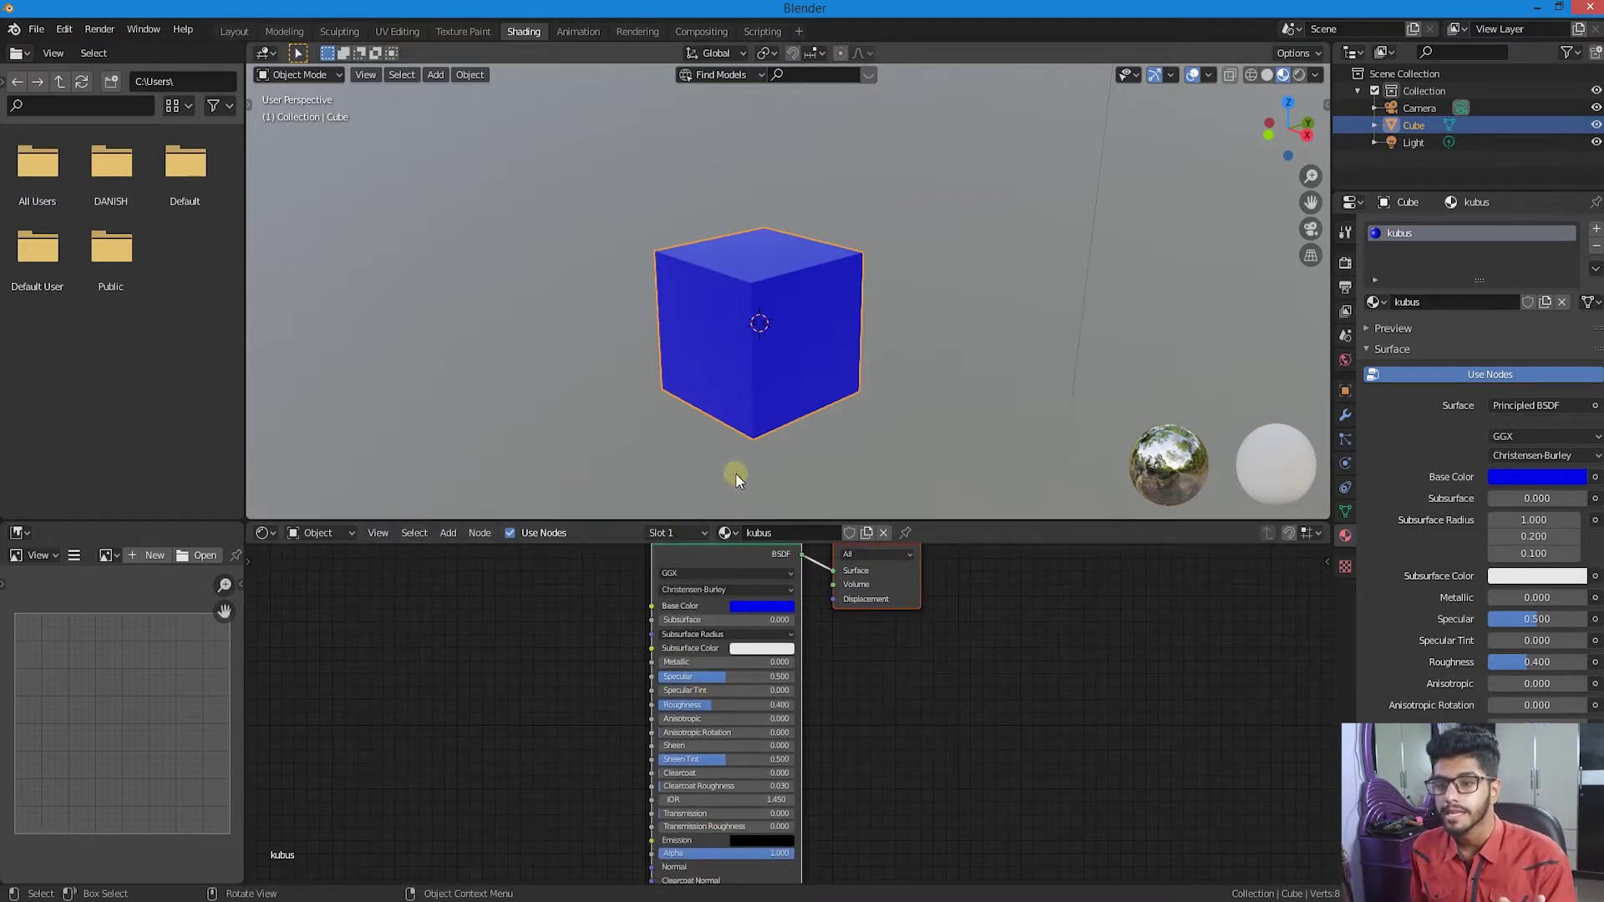
{"action": "scroll", "coordinate": [800, 428], "scroll_direction": "up", "scroll_amount": 3}
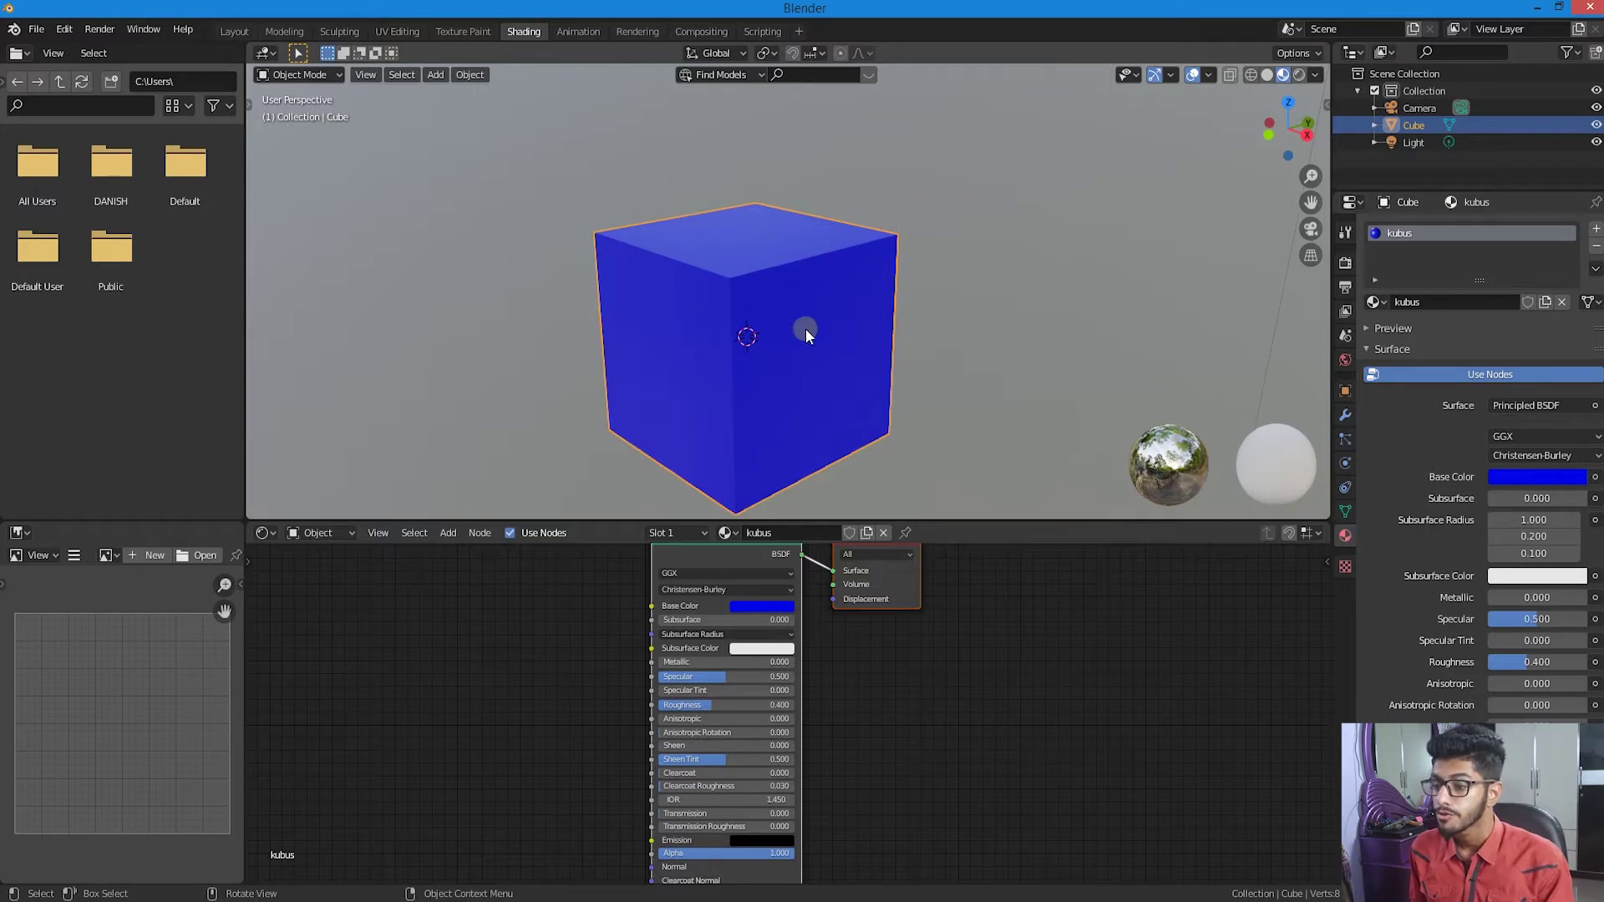
{"action": "scroll", "coordinate": [835, 735], "scroll_direction": "up", "scroll_amount": 3}
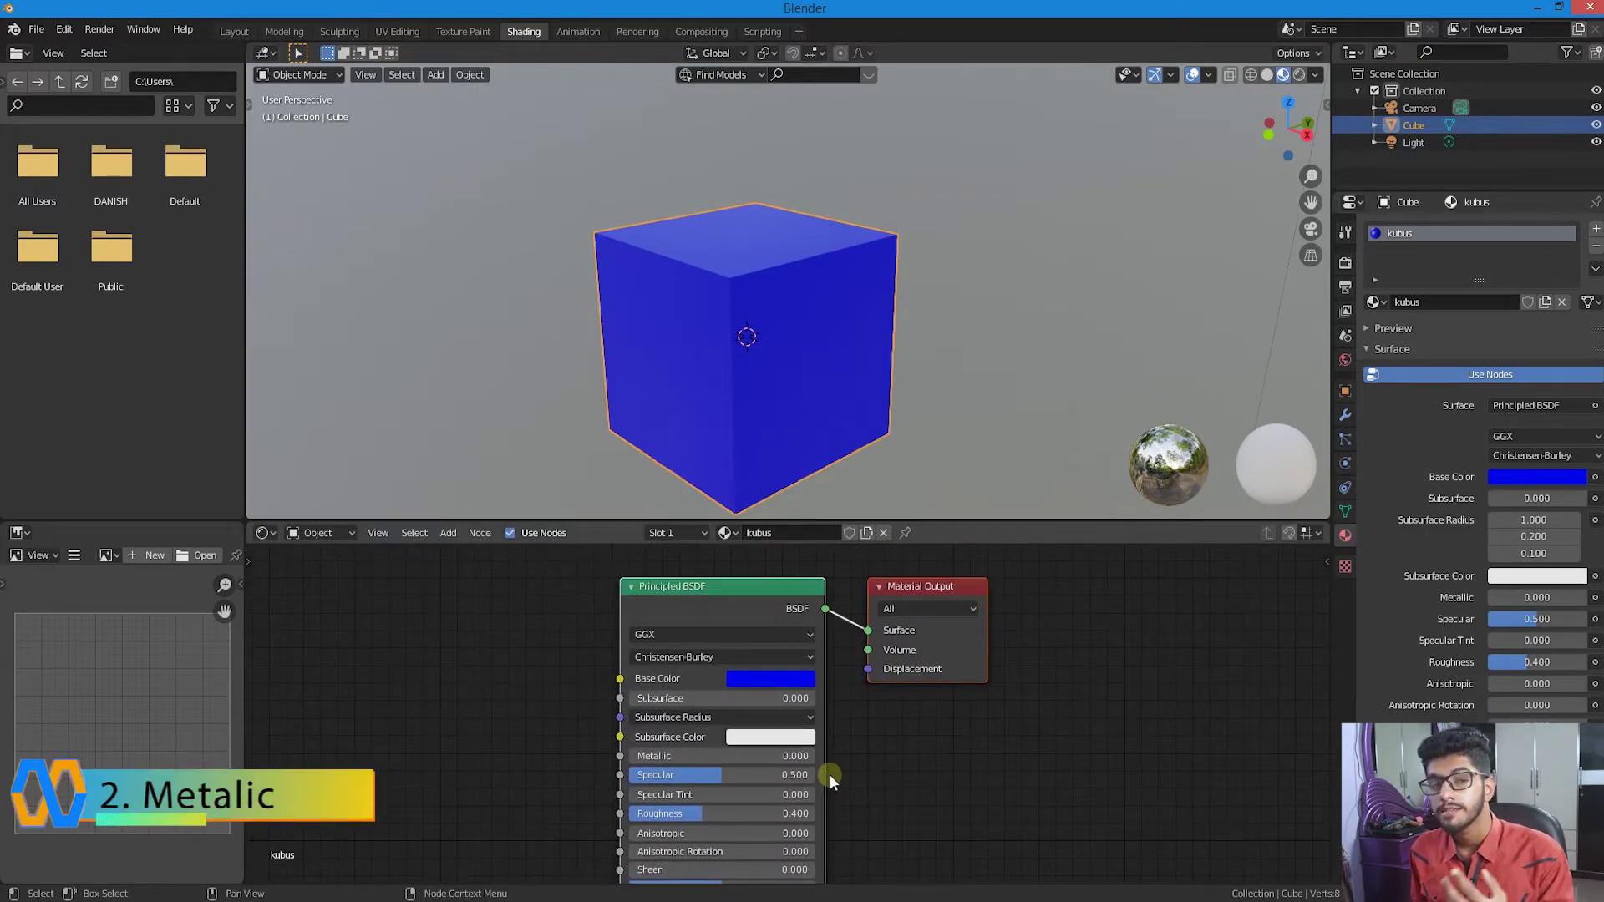
{"action": "middle_click_drag", "start_coordinate": [829, 774], "coordinate": [837, 710]}
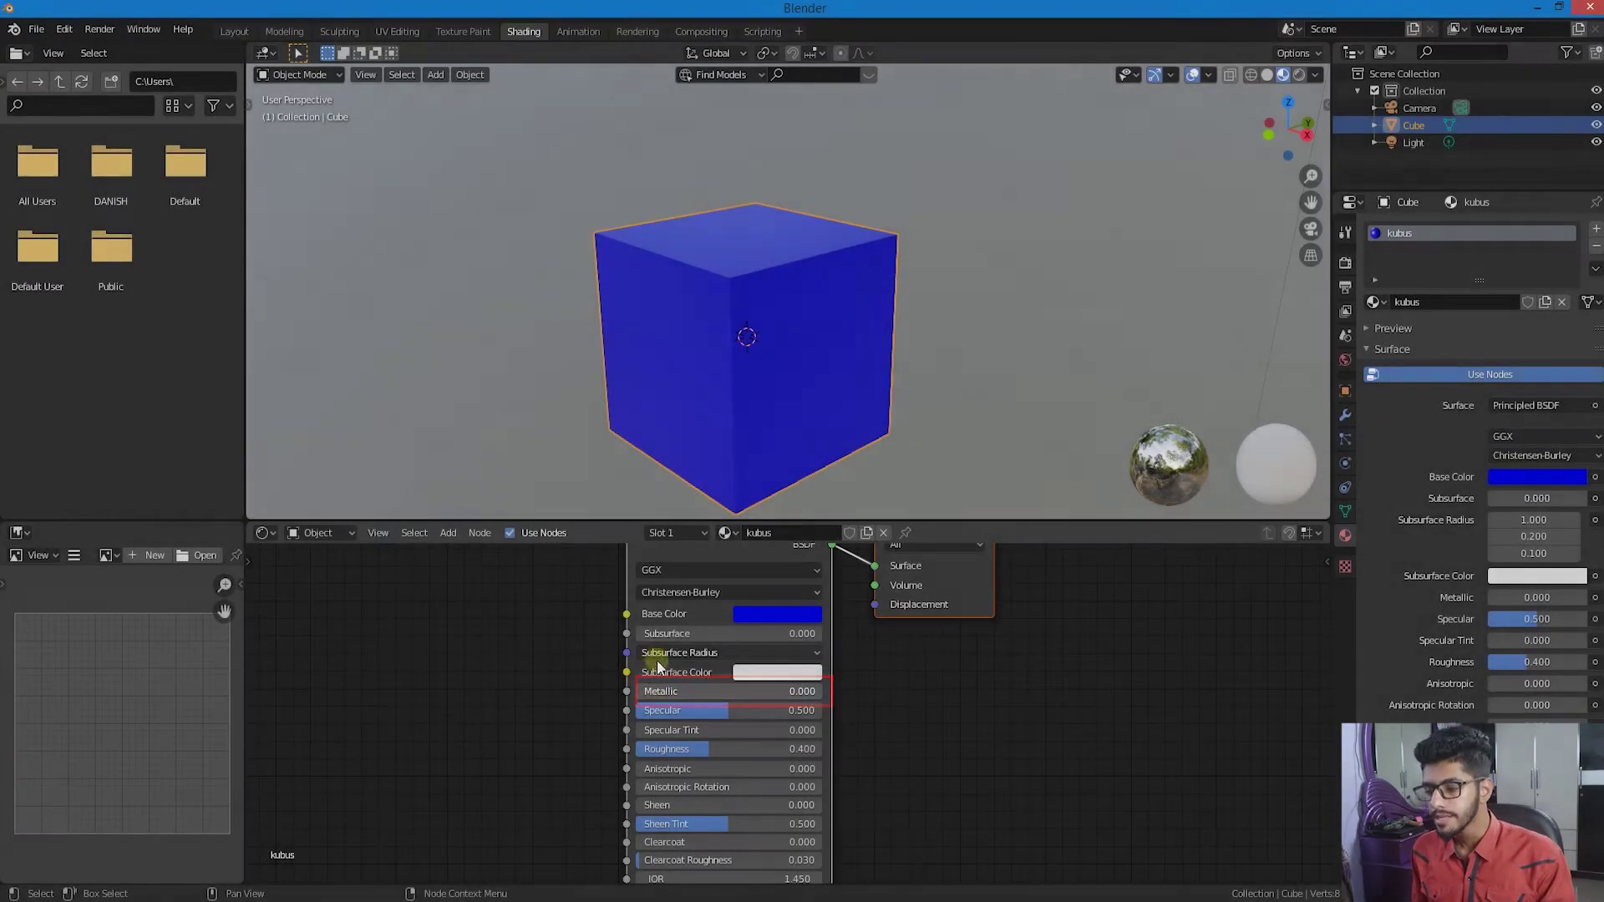
{"action": "left_click_drag", "start_coordinate": [650, 691], "coordinate": [822, 691]}
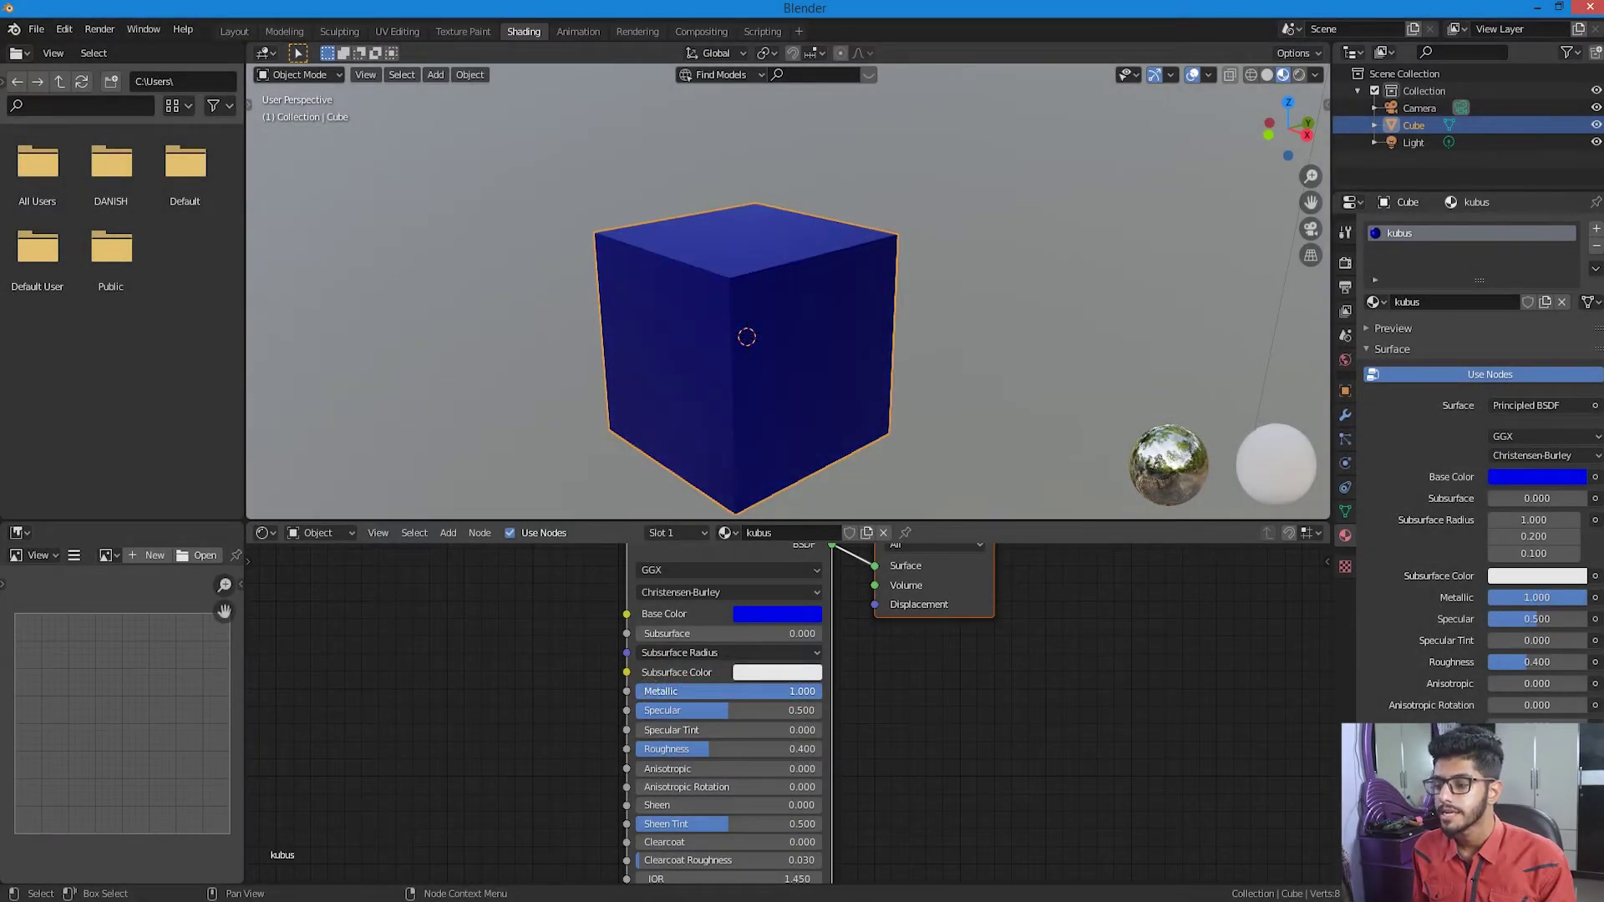
- Add a UV sphere mesh to the scene at the cube's location
{"action": "middle_click_drag", "start_coordinate": [705, 319], "coordinate": [792, 296]}
{"action": "scroll", "coordinate": [793, 243], "scroll_direction": "up", "scroll_amount": 2}
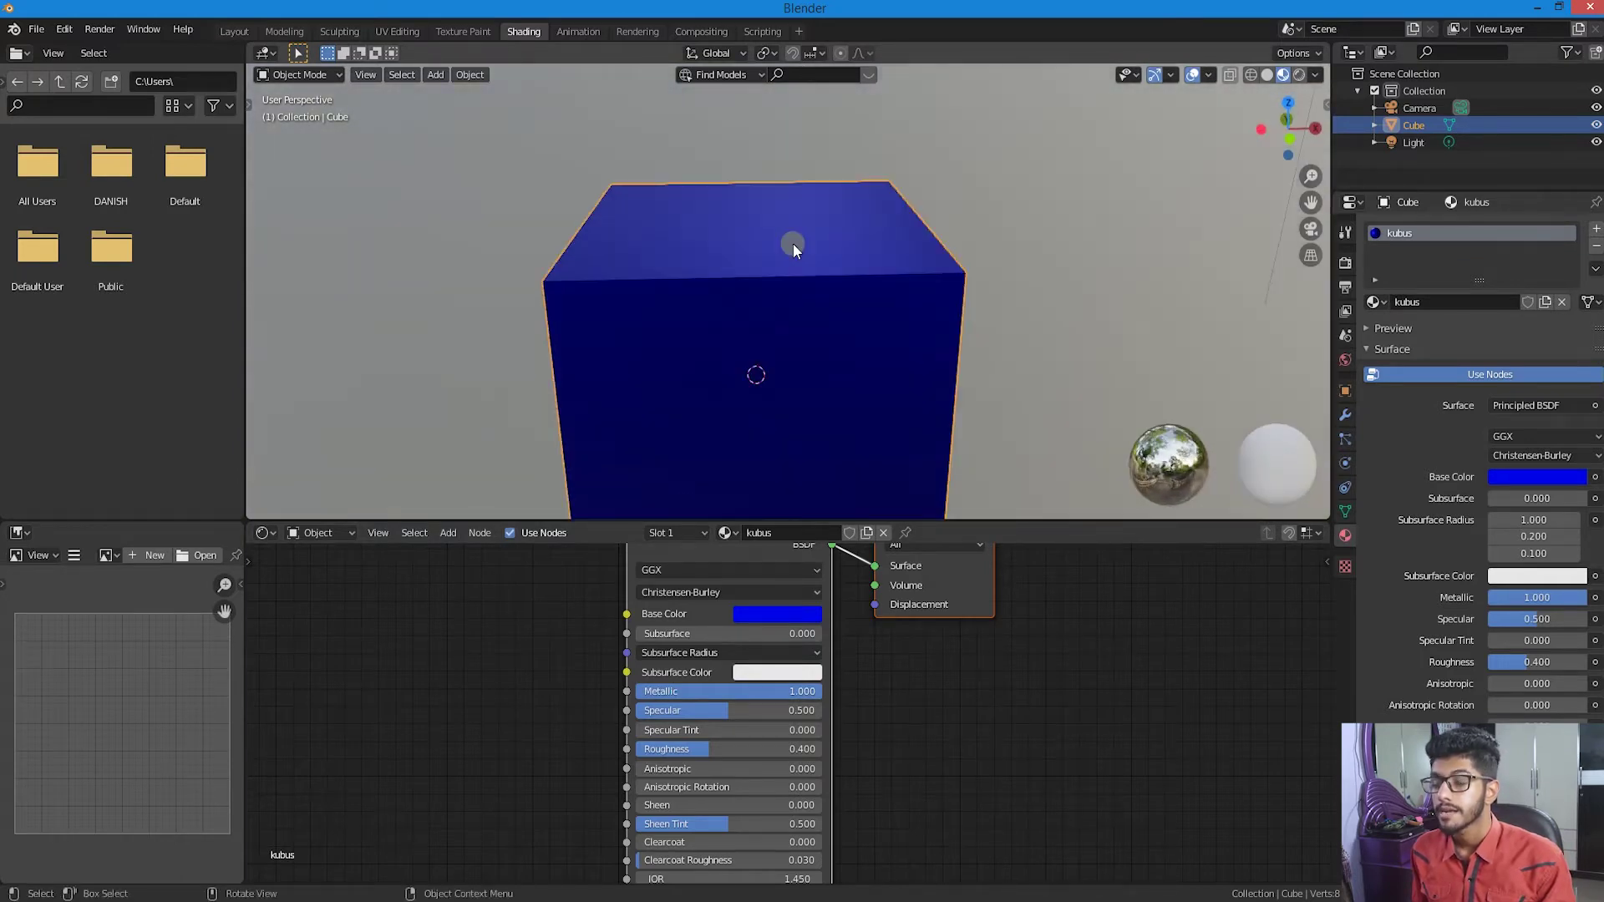
{"action": "middle_click_drag", "start_coordinate": [825, 233], "coordinate": [819, 274]}
{"action": "scroll", "coordinate": [807, 284], "scroll_direction": "down", "scroll_amount": 4}
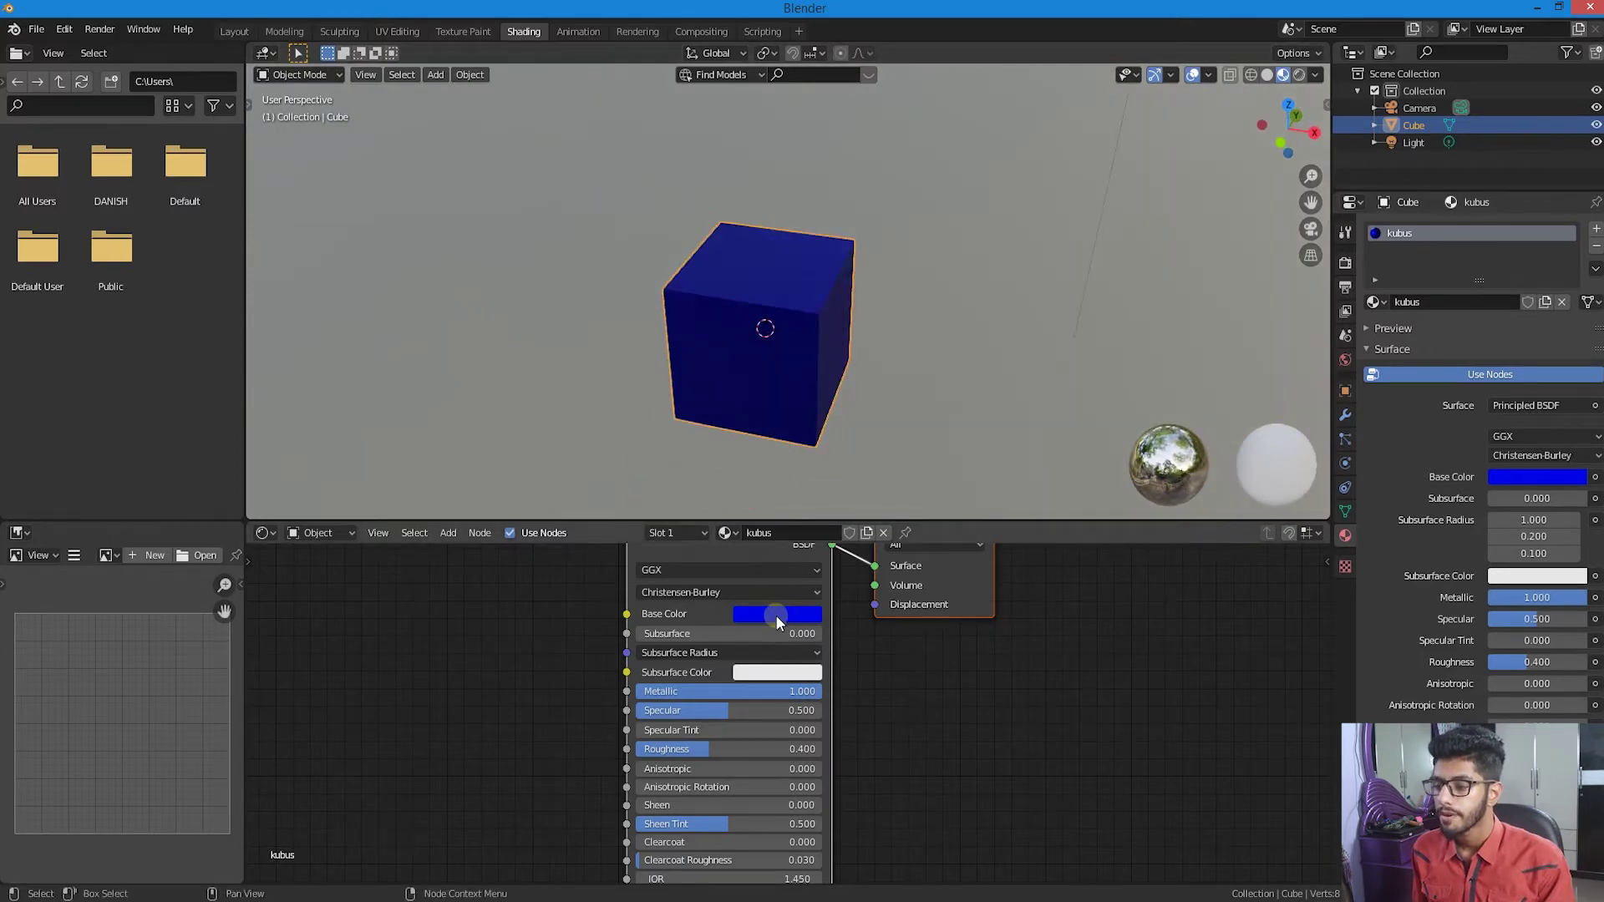
{"action": "scroll", "coordinate": [770, 373], "scroll_direction": "down", "scroll_amount": 1}
{"action": "middle_click_drag", "start_coordinate": [770, 373], "coordinate": [685, 363]}
{"action": "key", "text": "shift+a"}
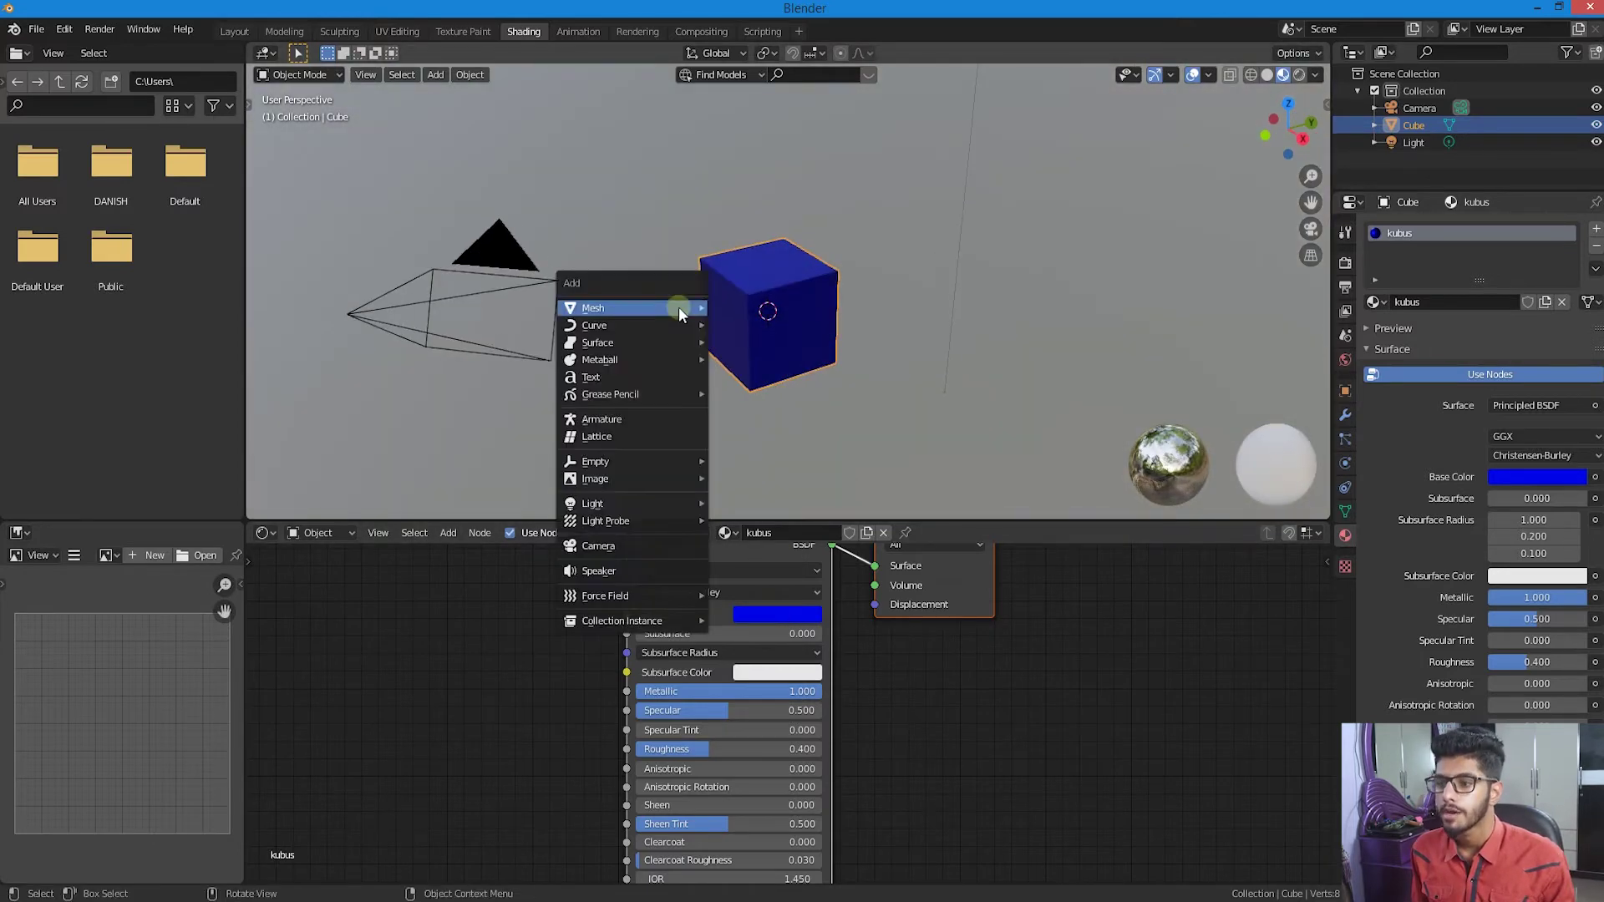
{"action": "mouse_move", "coordinate": [678, 308]}
{"action": "left_click", "coordinate": [762, 364]}
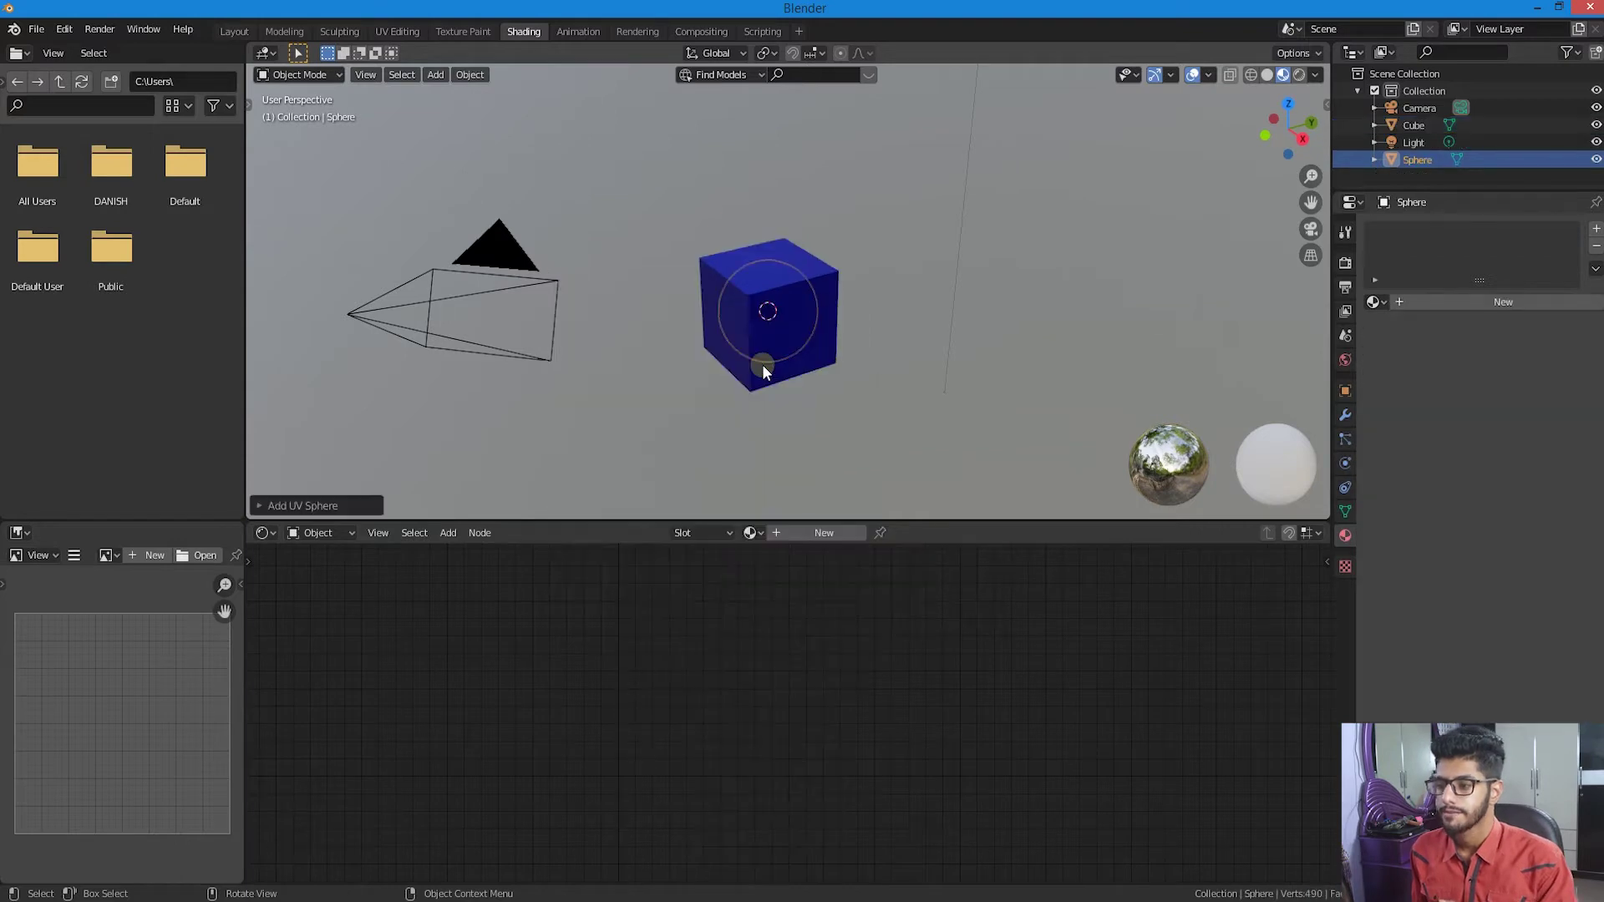
- Move the sphere in the negative direction along the global Y axis until it stands clear beside the cube
{"action": "key", "text": "g"}
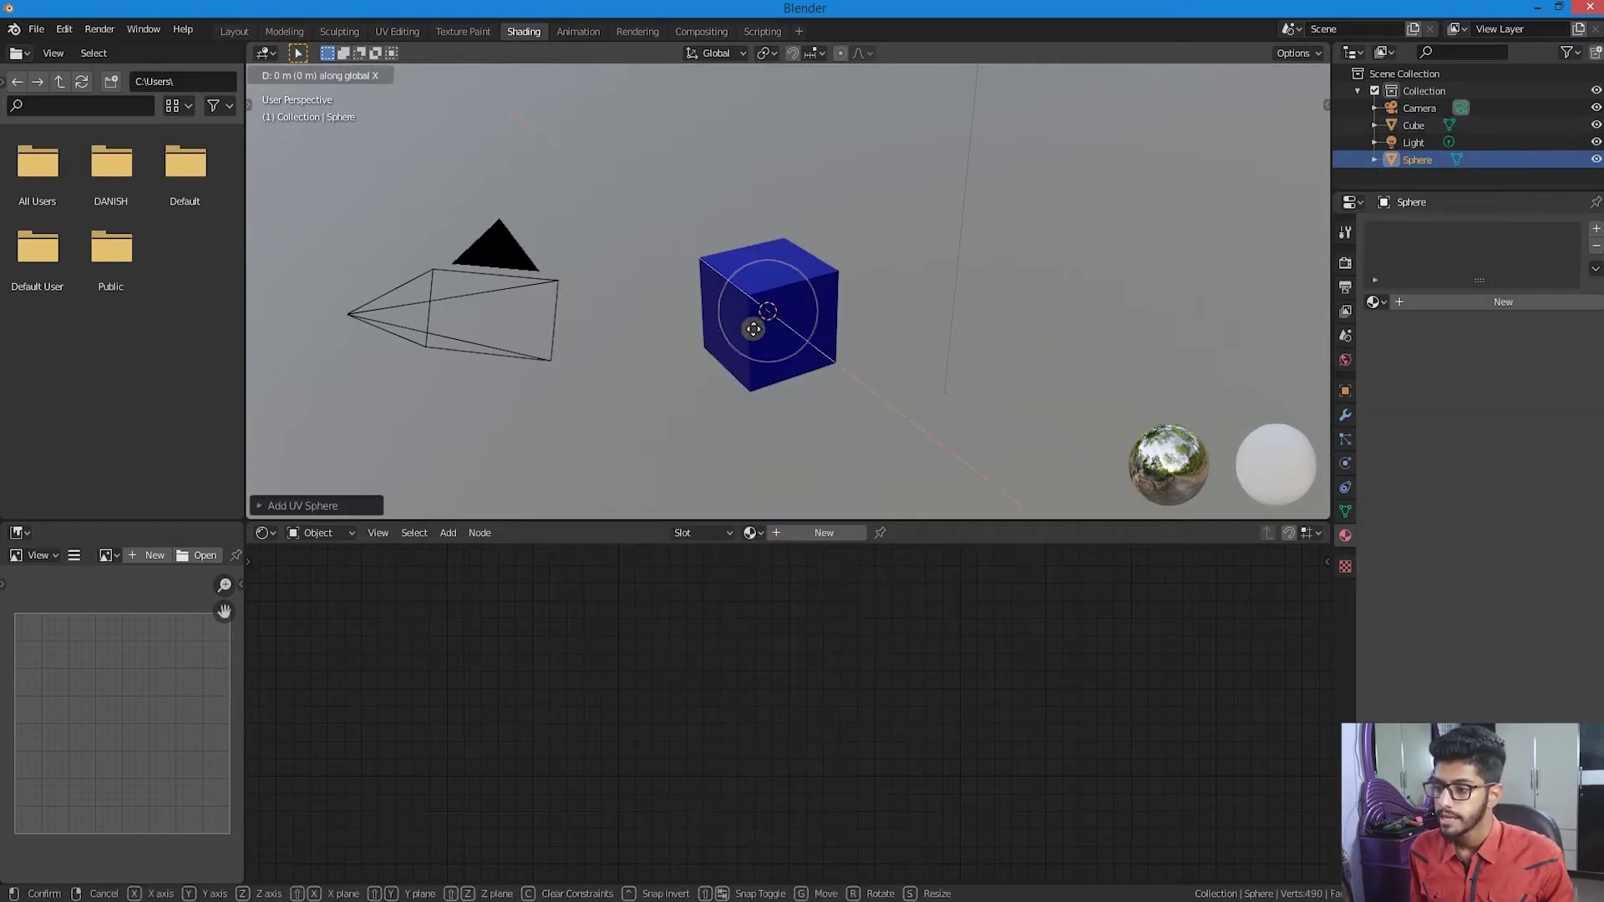
{"action": "key", "text": "Escape"}
{"action": "key", "text": "g"}
{"action": "key", "text": "y"}
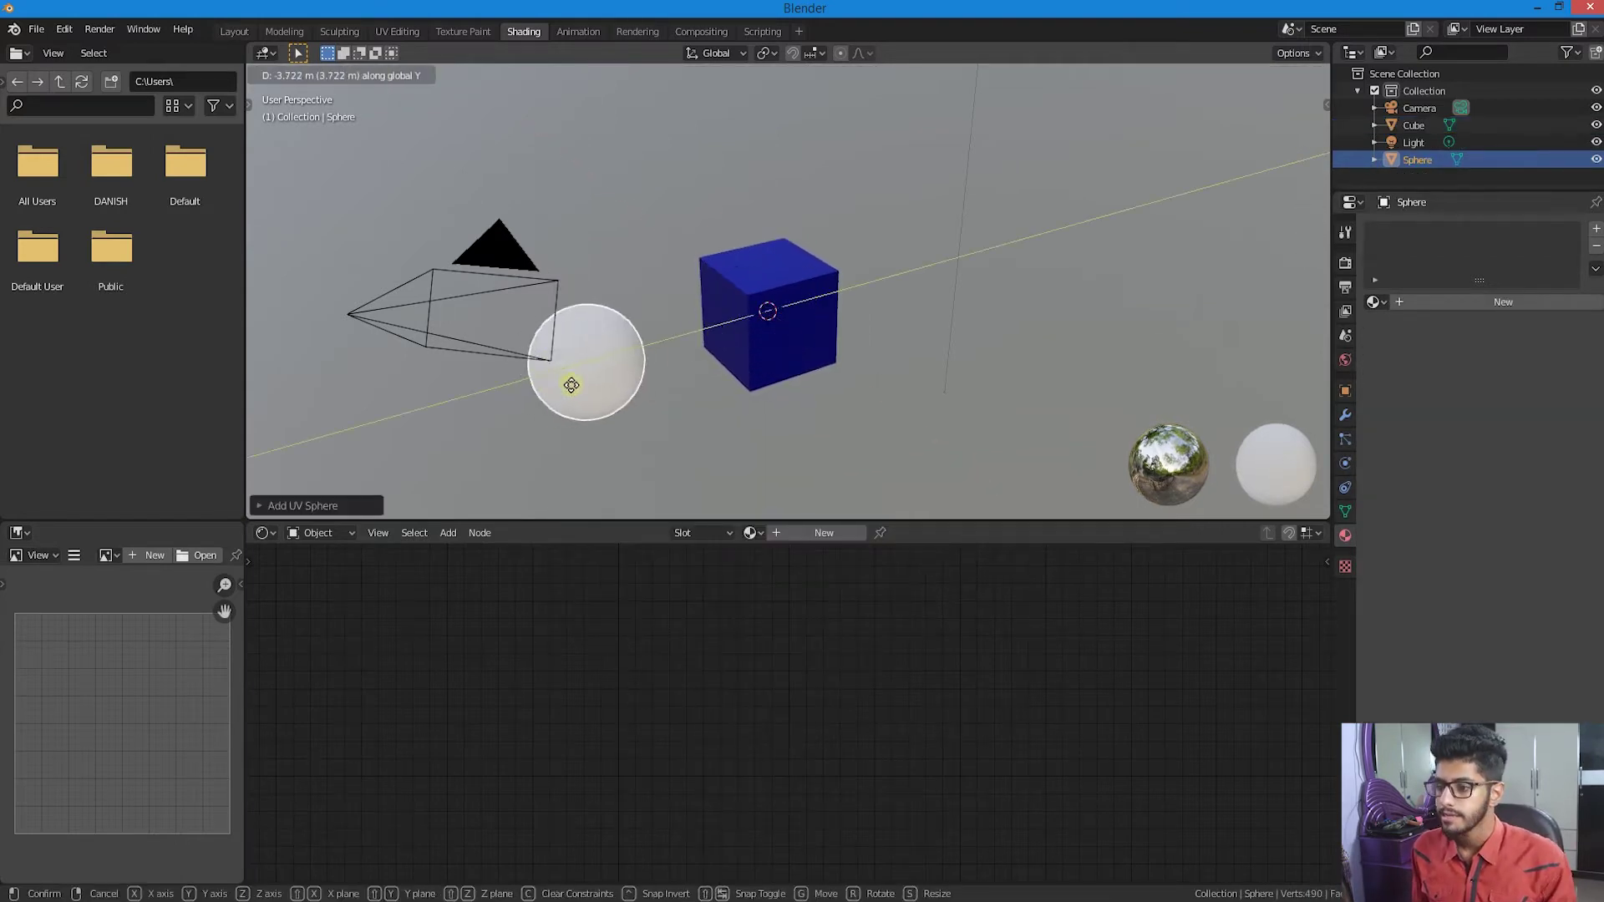
{"action": "left_click", "coordinate": [652, 402]}
{"action": "middle_click_drag", "start_coordinate": [751, 411], "coordinate": [714, 399]}
{"action": "scroll", "coordinate": [710, 401], "scroll_direction": "up", "scroll_amount": 3}
{"action": "middle_click_drag", "start_coordinate": [535, 376], "coordinate": [678, 376], "text": "shift"}
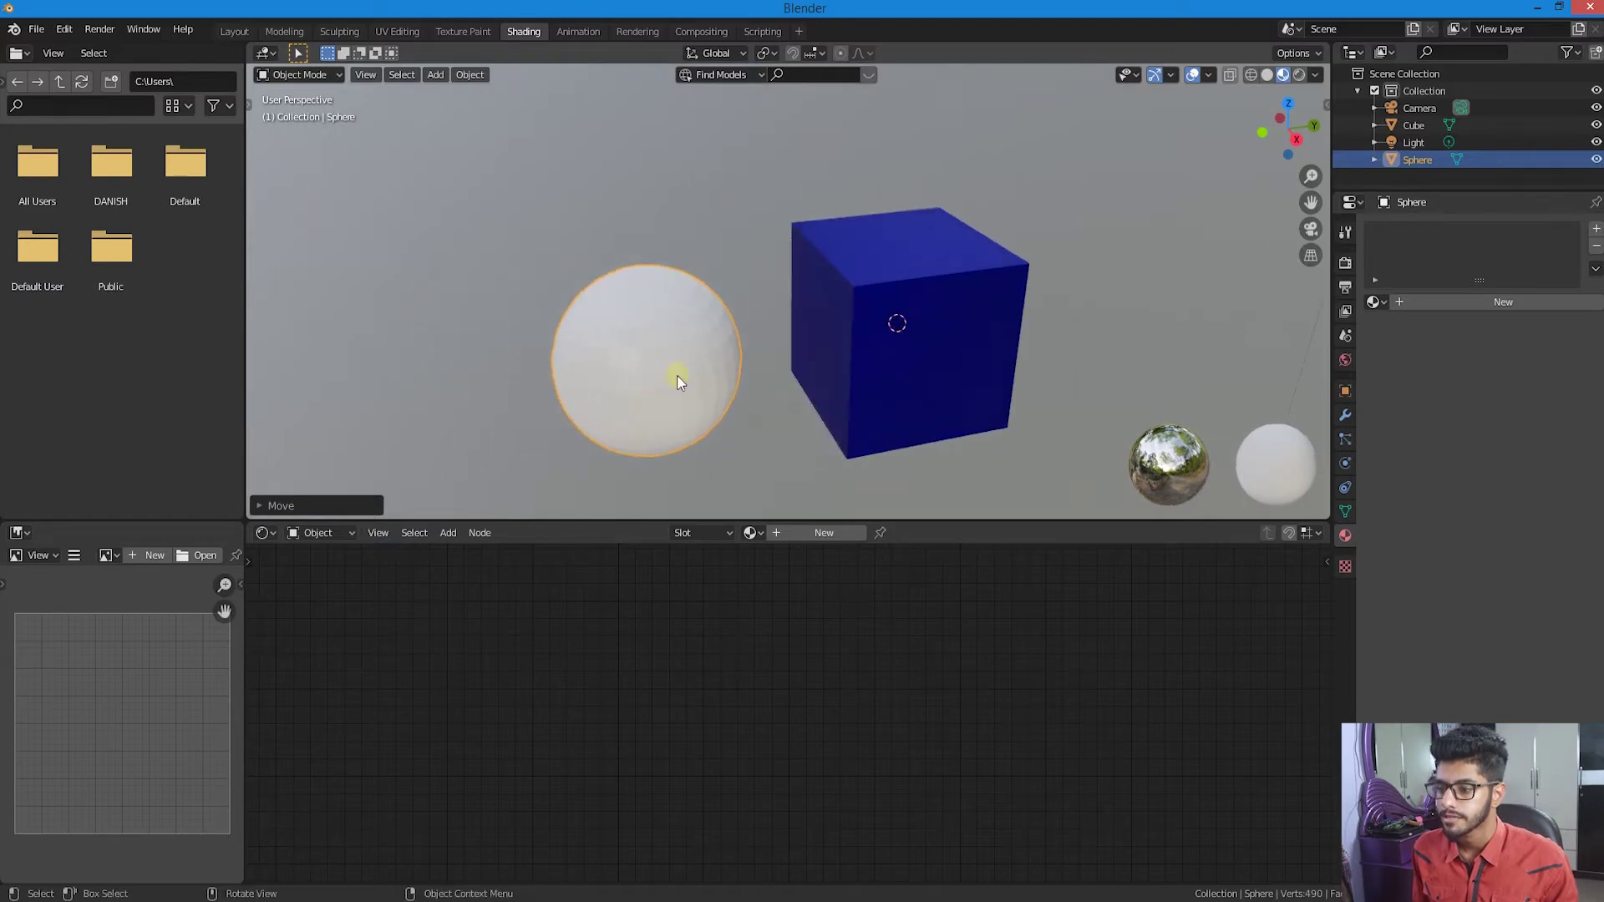
- Create a new material for the sphere and name it bola
{"action": "left_click", "coordinate": [678, 376]}
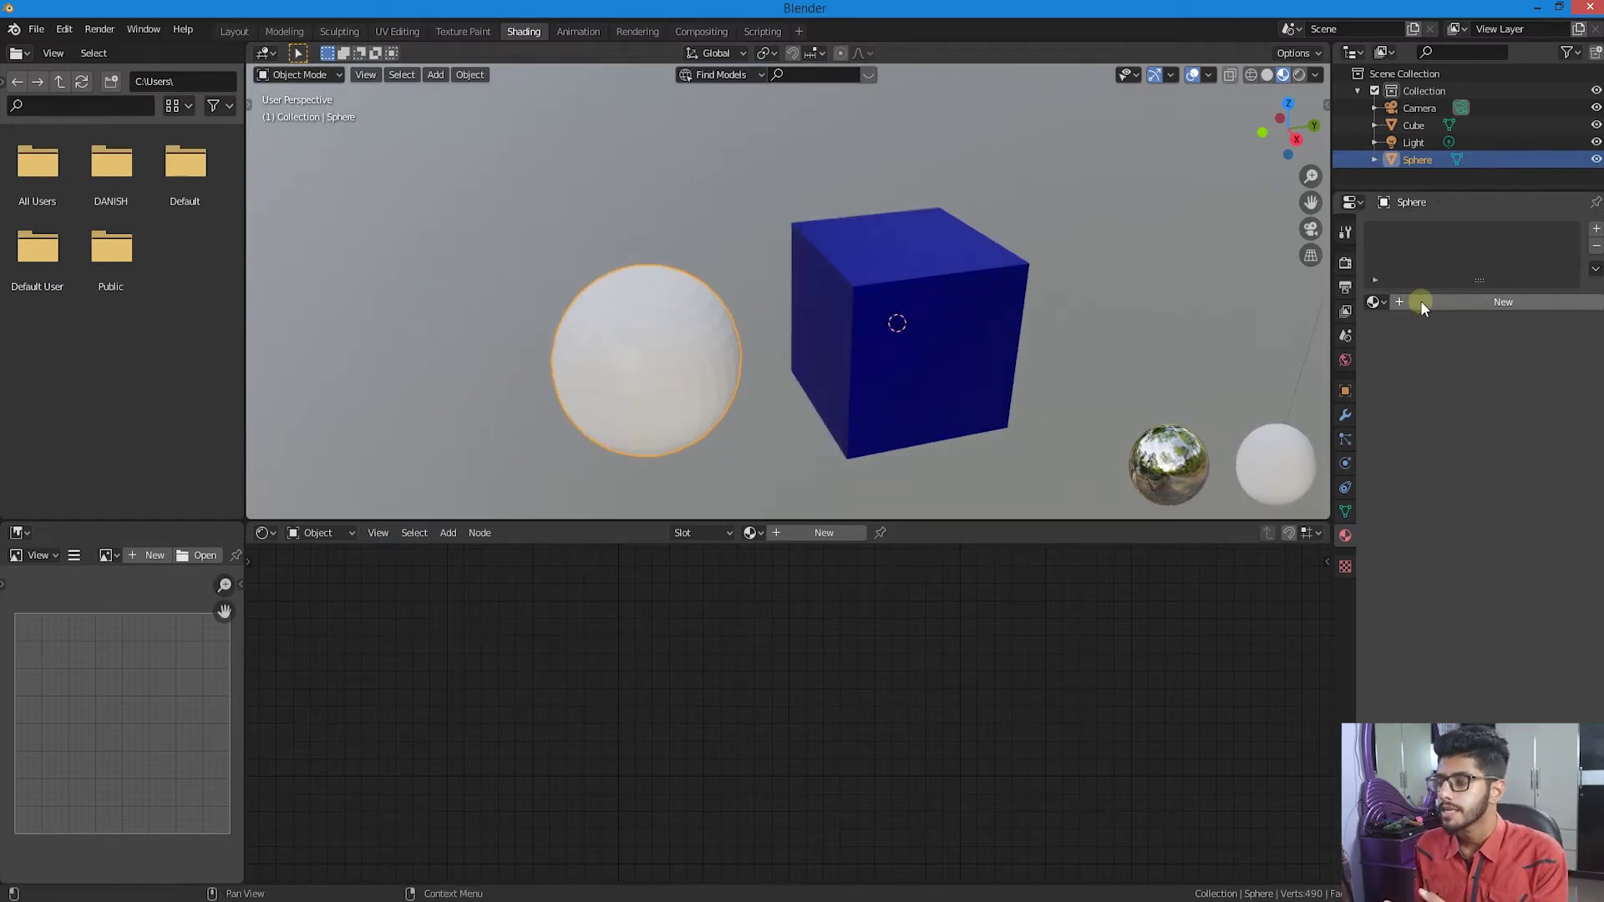
{"action": "left_click", "coordinate": [874, 306]}
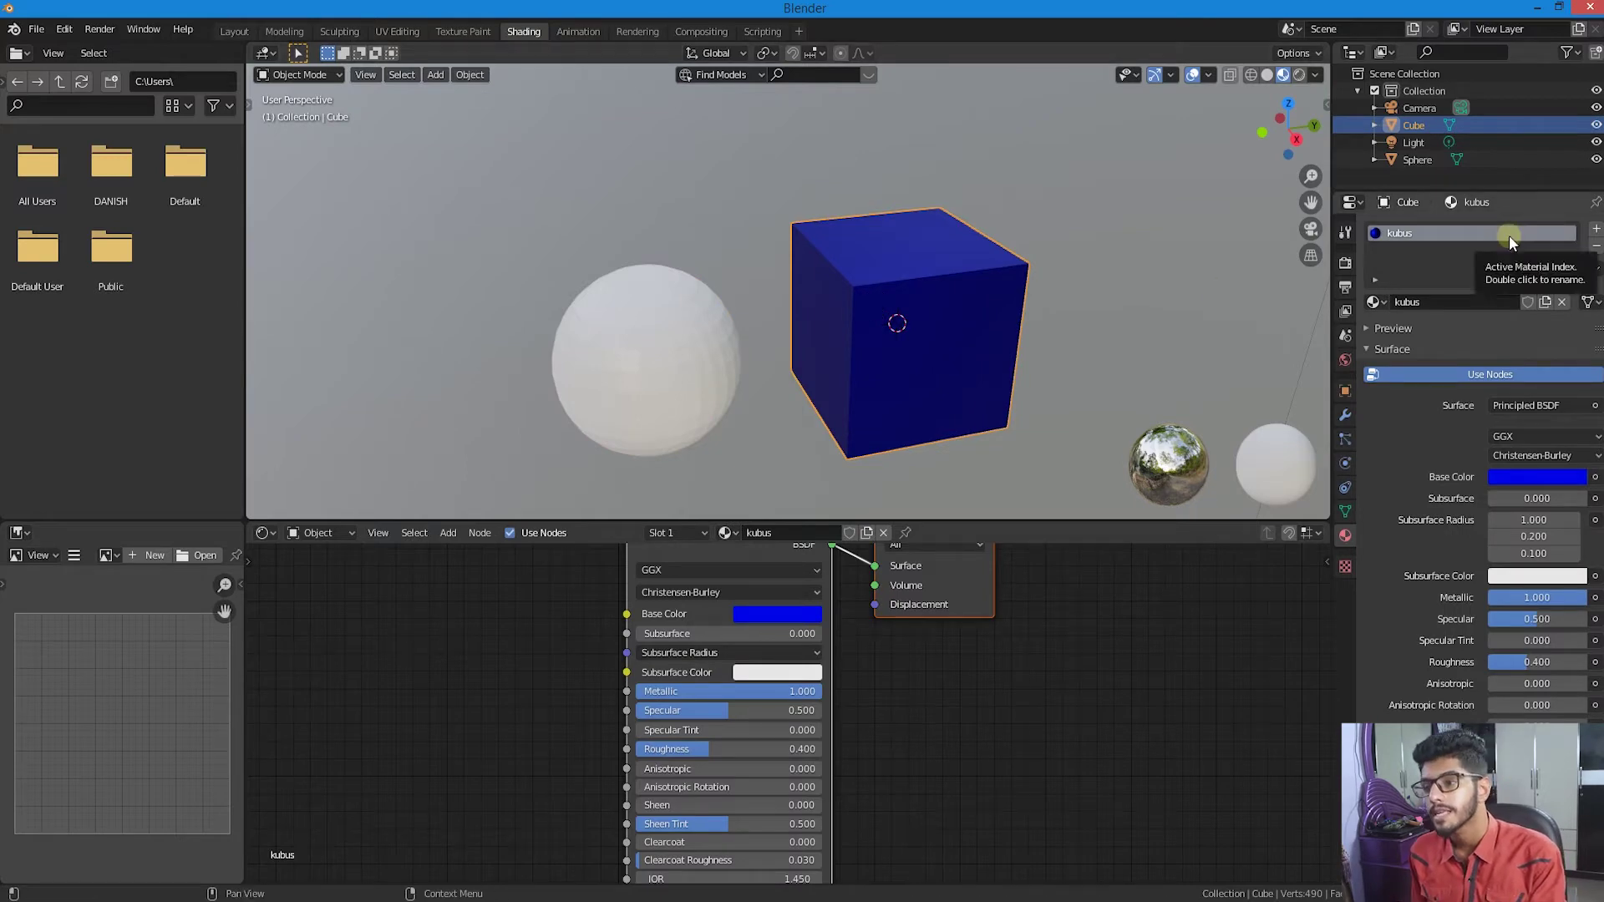
{"action": "left_click", "coordinate": [660, 376]}
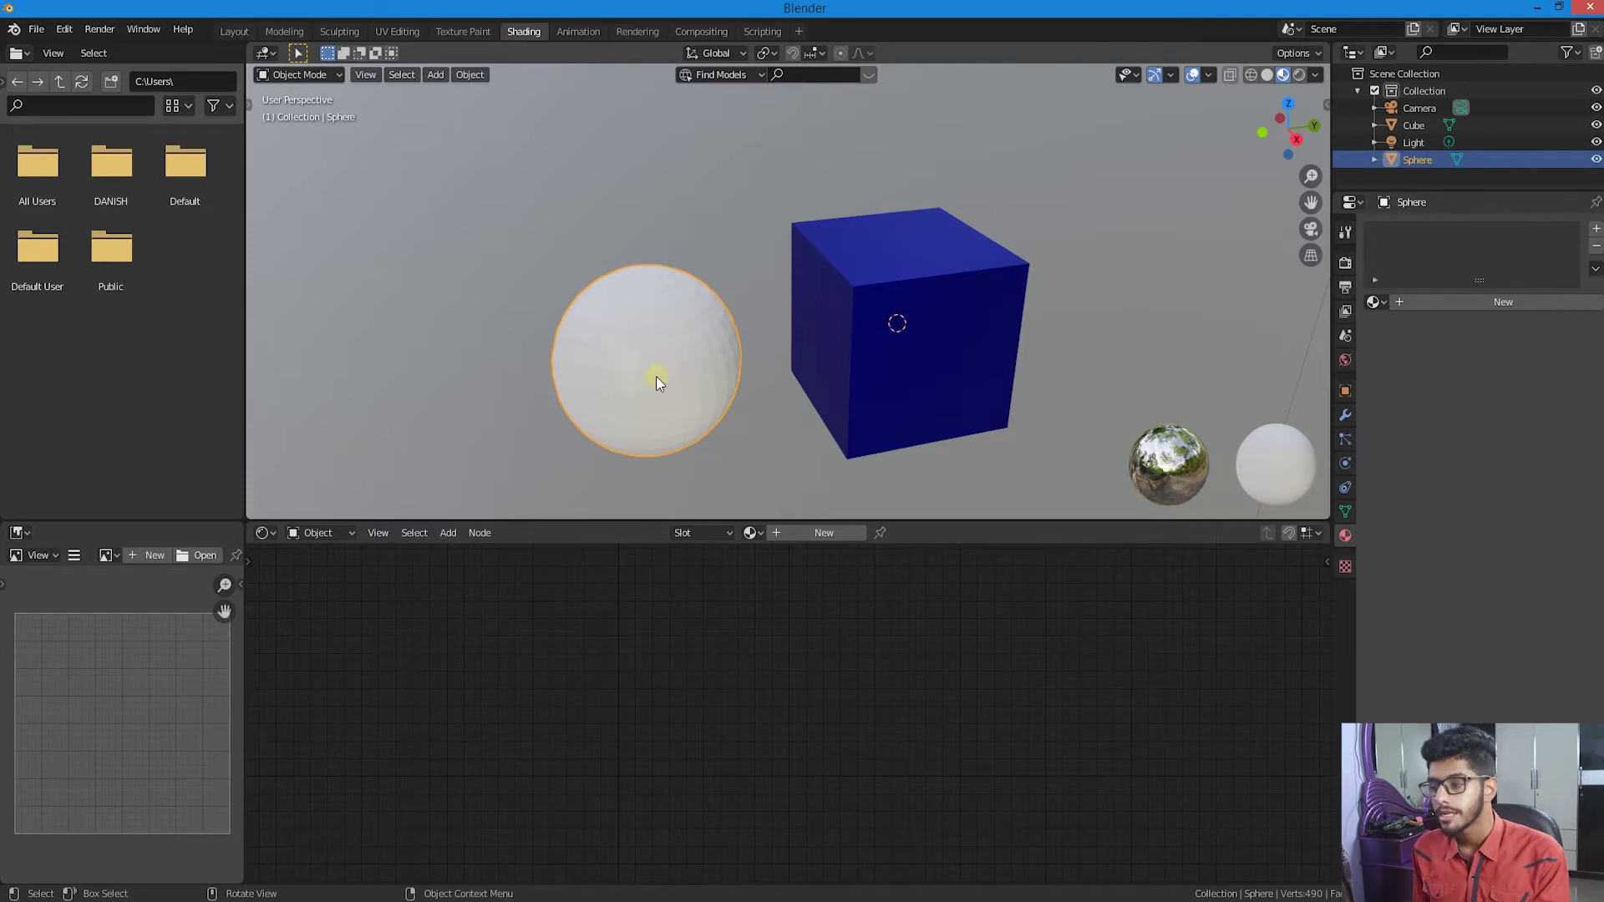
{"action": "left_click", "coordinate": [1447, 306]}
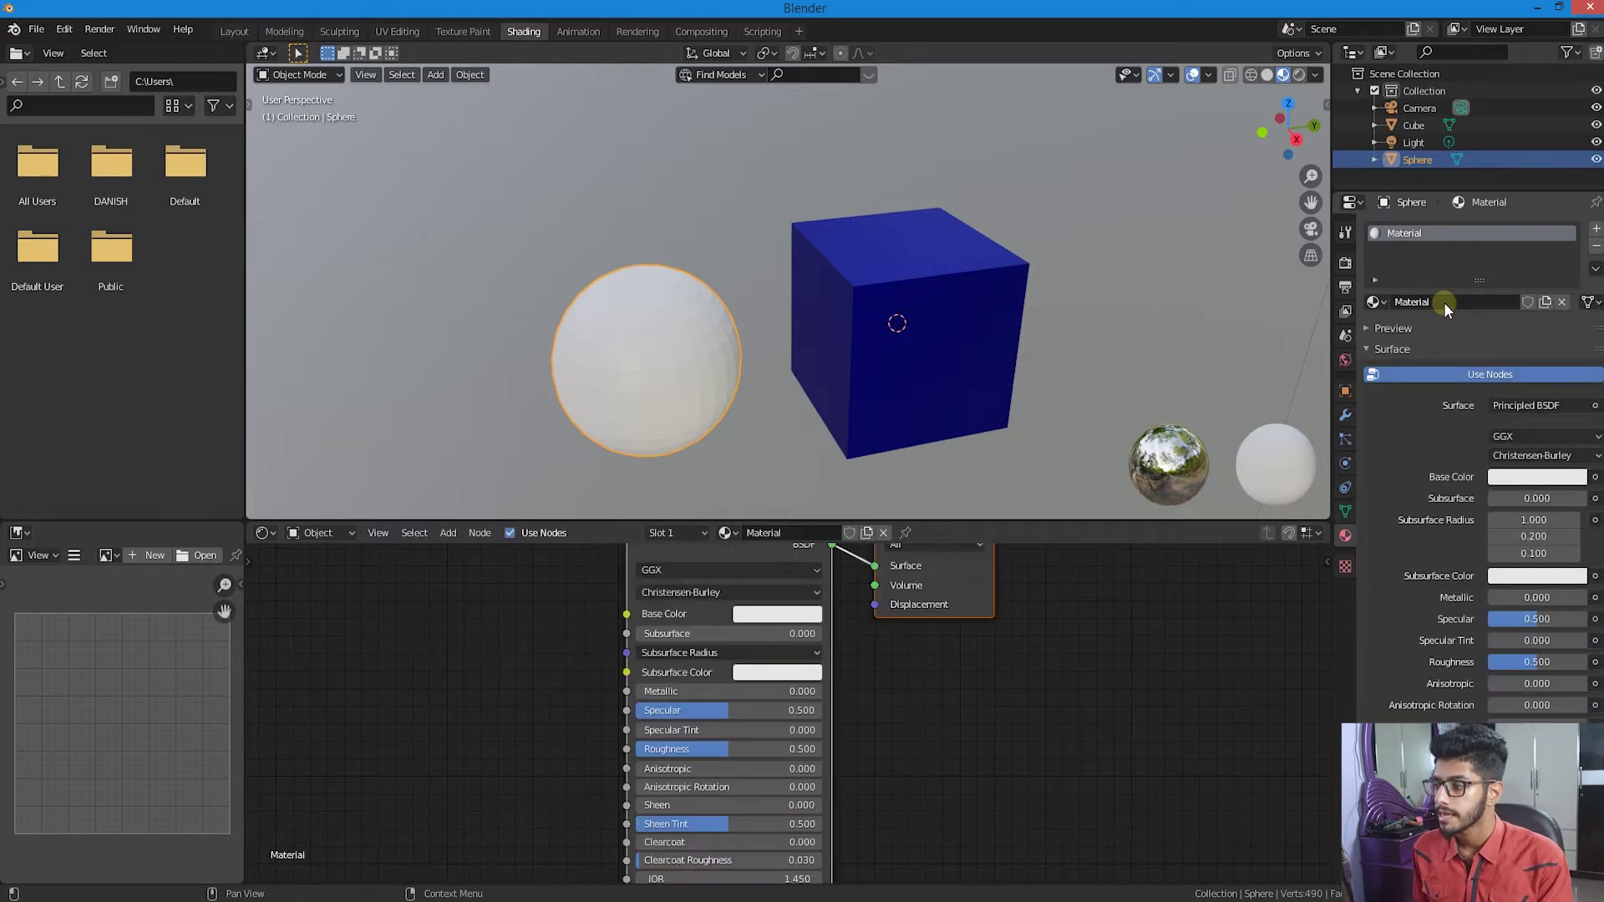
{"action": "left_click", "coordinate": [1438, 300]}
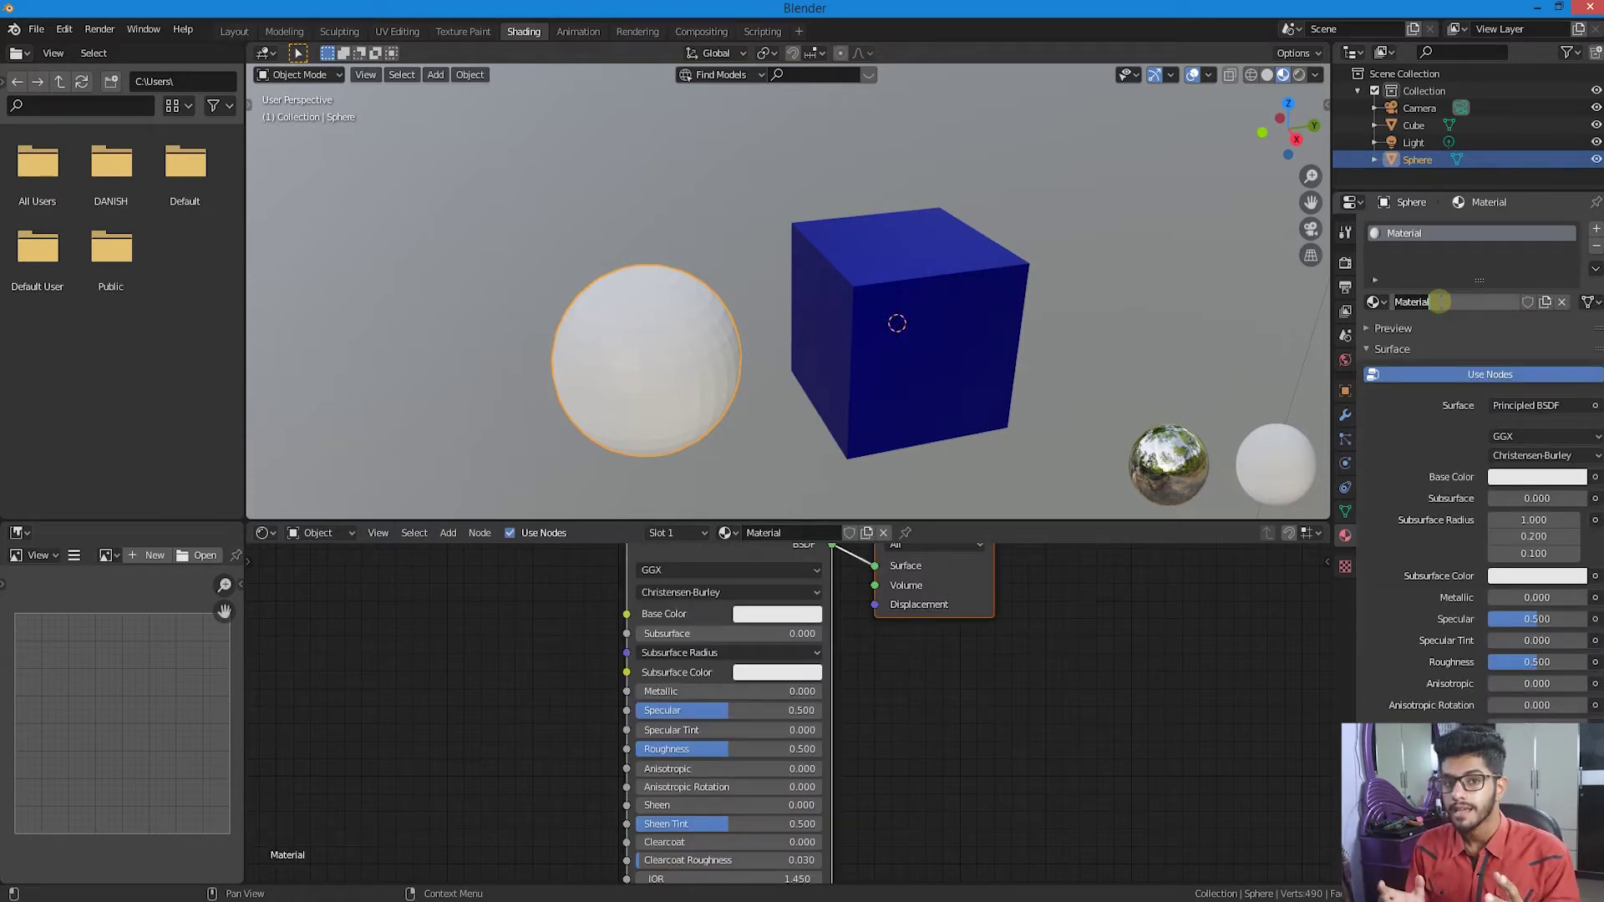
{"action": "type", "text": "bola"}
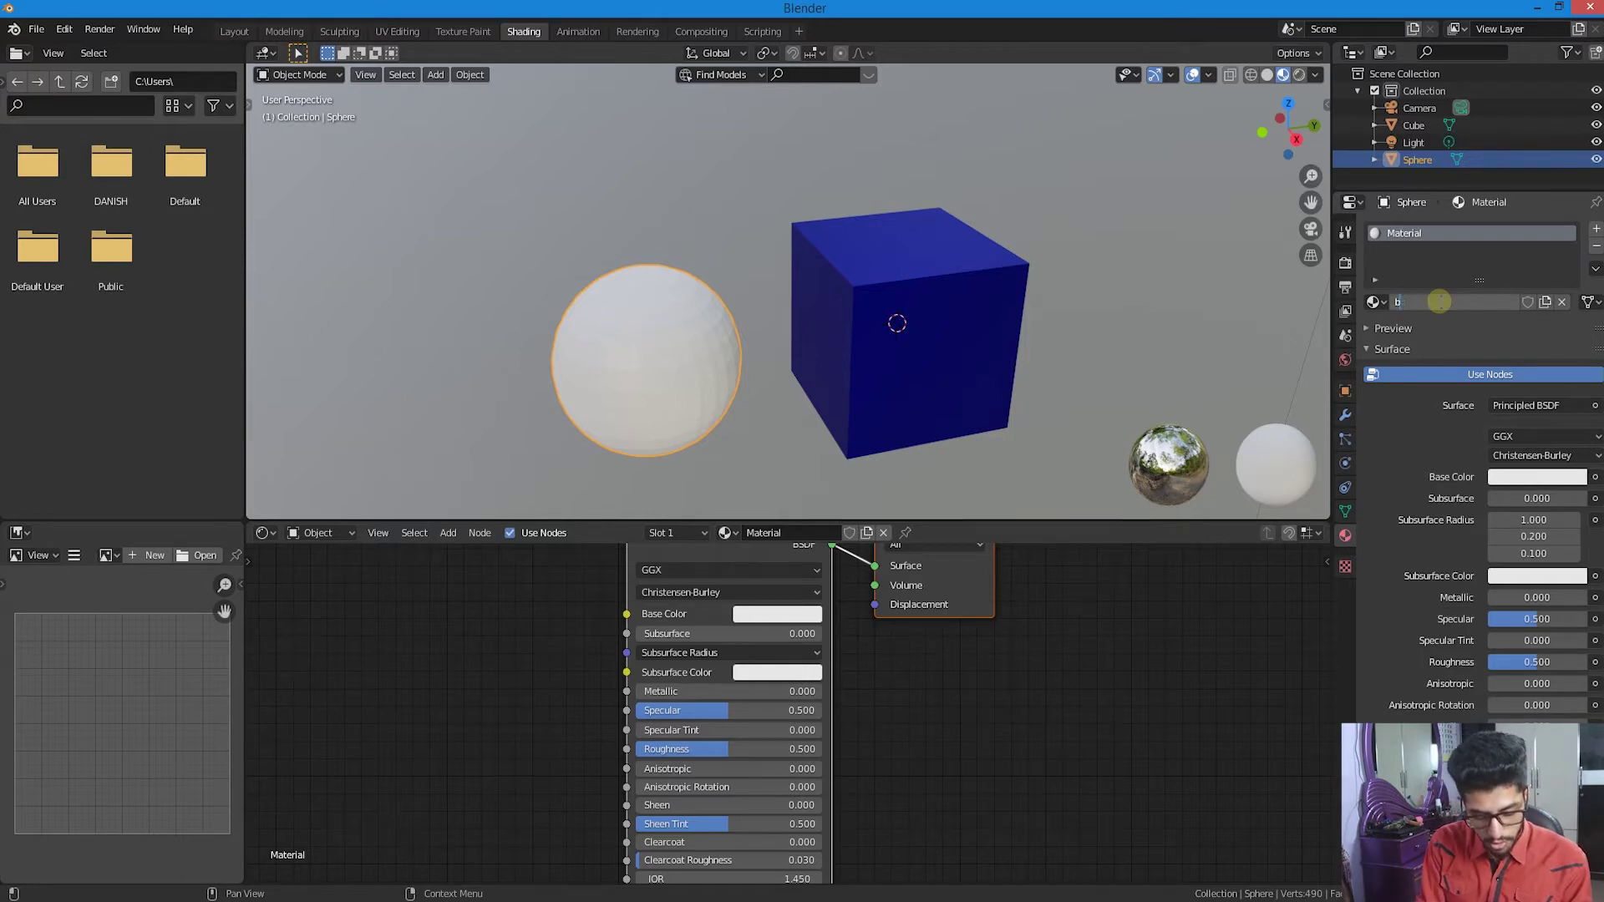
{"action": "key", "text": "Return"}
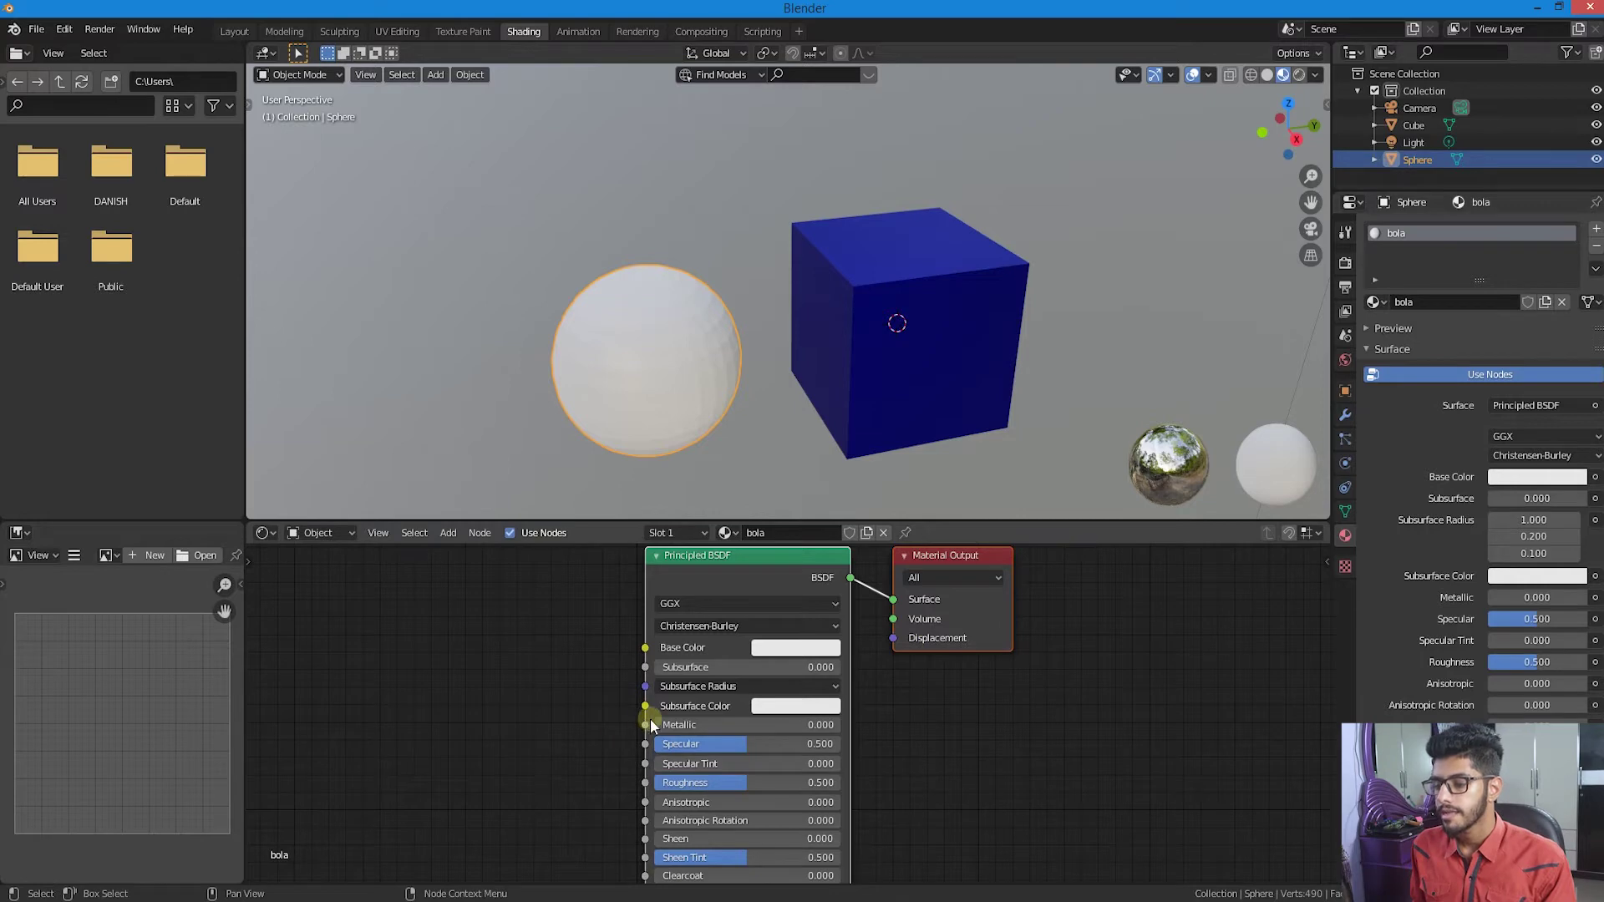
- Raise the Metallic value of the sphere's bola material to 1.000
{"action": "left_click_drag", "start_coordinate": [664, 724], "coordinate": [839, 724]}
{"action": "scroll", "coordinate": [681, 361], "scroll_direction": "up", "scroll_amount": 1}
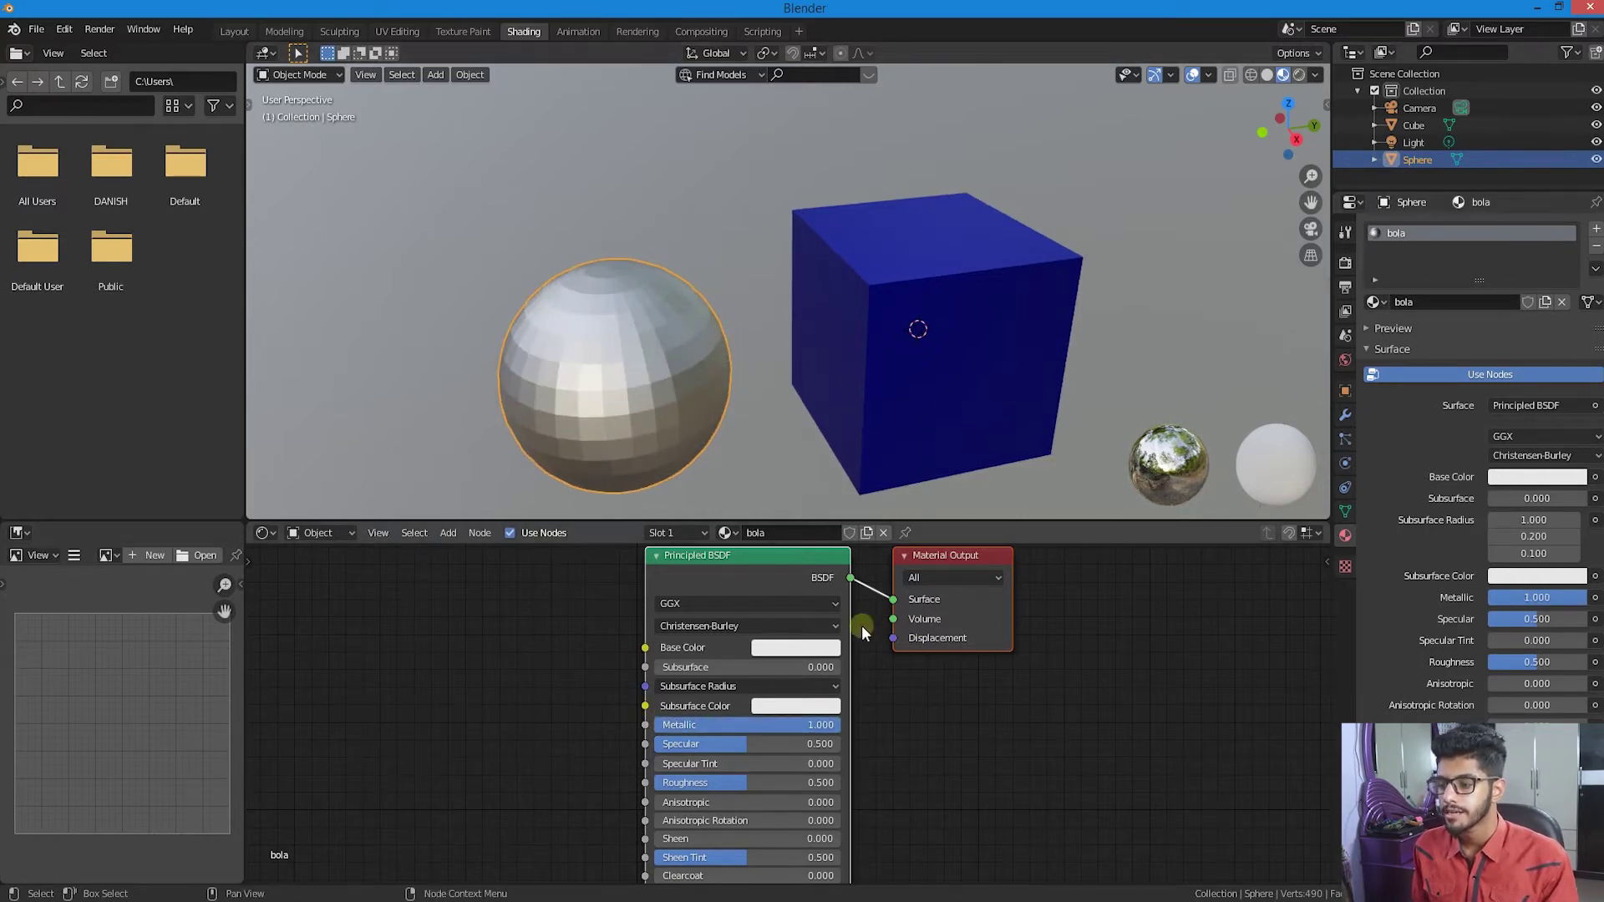
{"action": "middle_click_drag", "start_coordinate": [645, 391], "coordinate": [698, 360]}
{"action": "scroll", "coordinate": [717, 361], "scroll_direction": "down", "scroll_amount": 2}
{"action": "scroll", "coordinate": [699, 360], "scroll_direction": "up", "scroll_amount": 1}
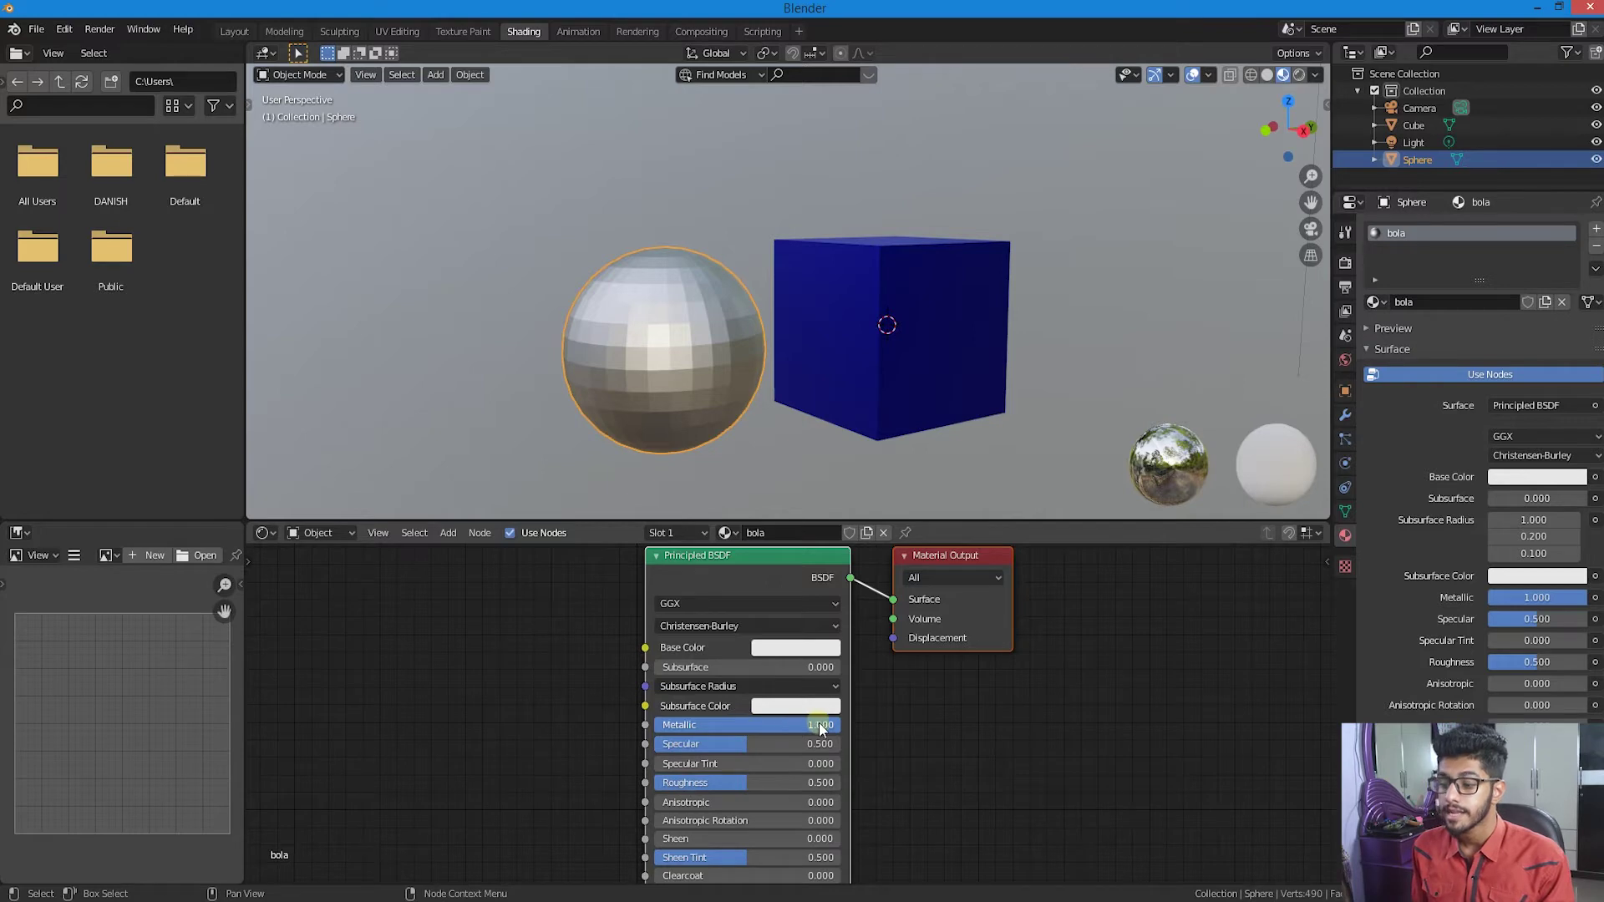
{"action": "mouse_move", "coordinate": [819, 724]}
{"action": "left_mouse_down"}
{"action": "mouse_move", "coordinate": [655, 729]}
{"action": "mouse_move", "coordinate": [827, 724]}
{"action": "left_mouse_up"}
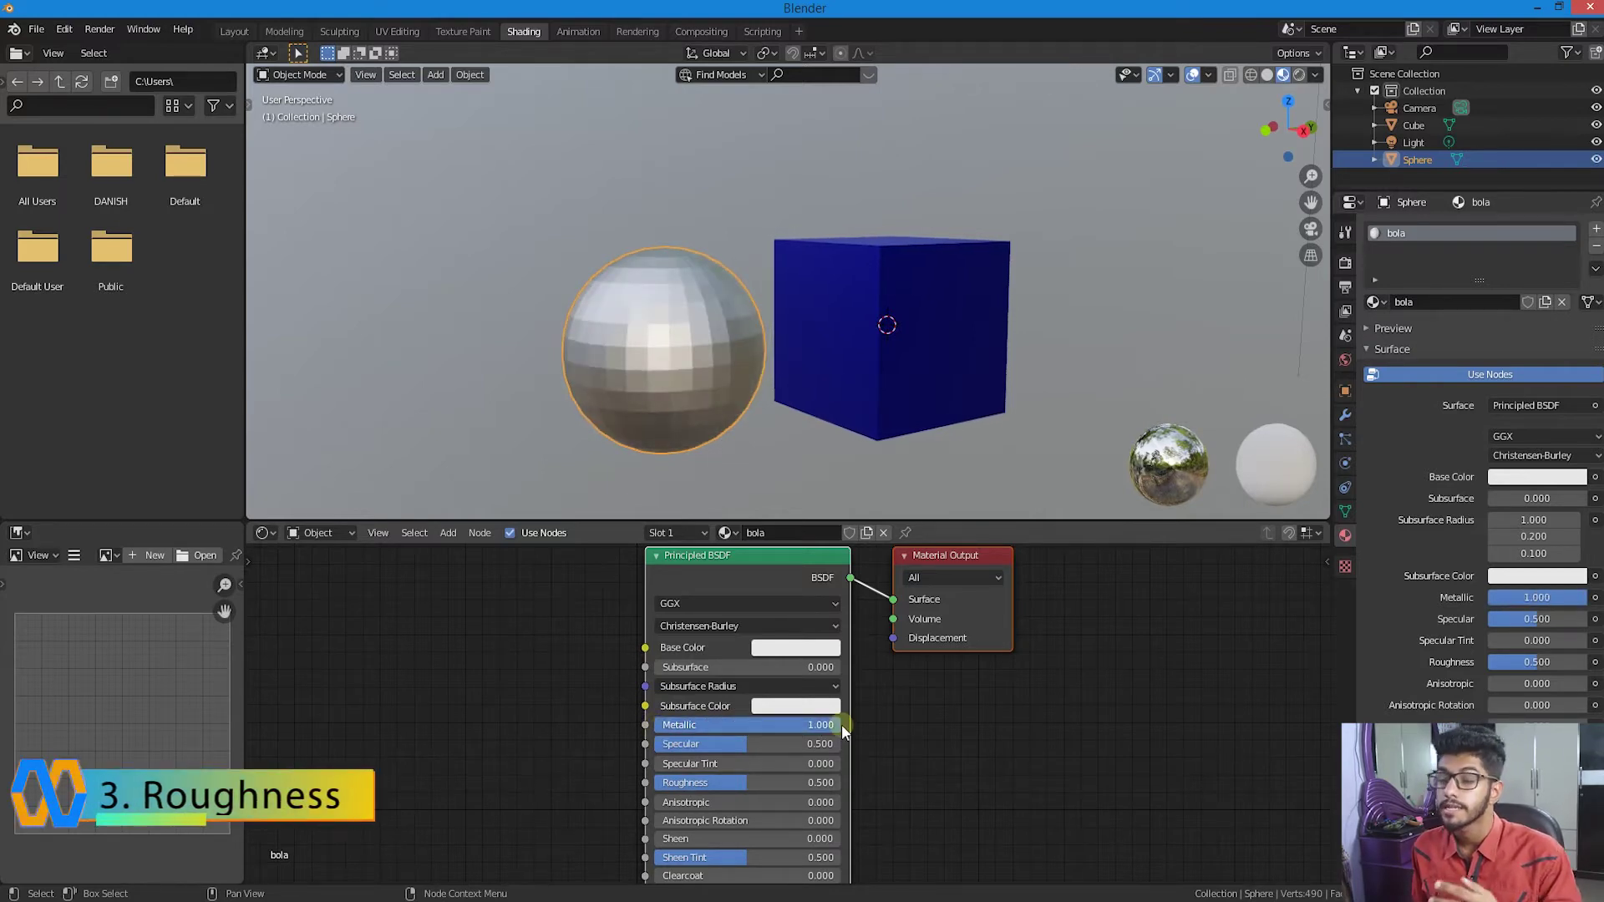
- Compare the metallic sphere at Roughness 0.000 and 1.000, finishing with Roughness at 0.000
{"action": "scroll", "coordinate": [706, 801], "scroll_direction": "up", "scroll_amount": 1}
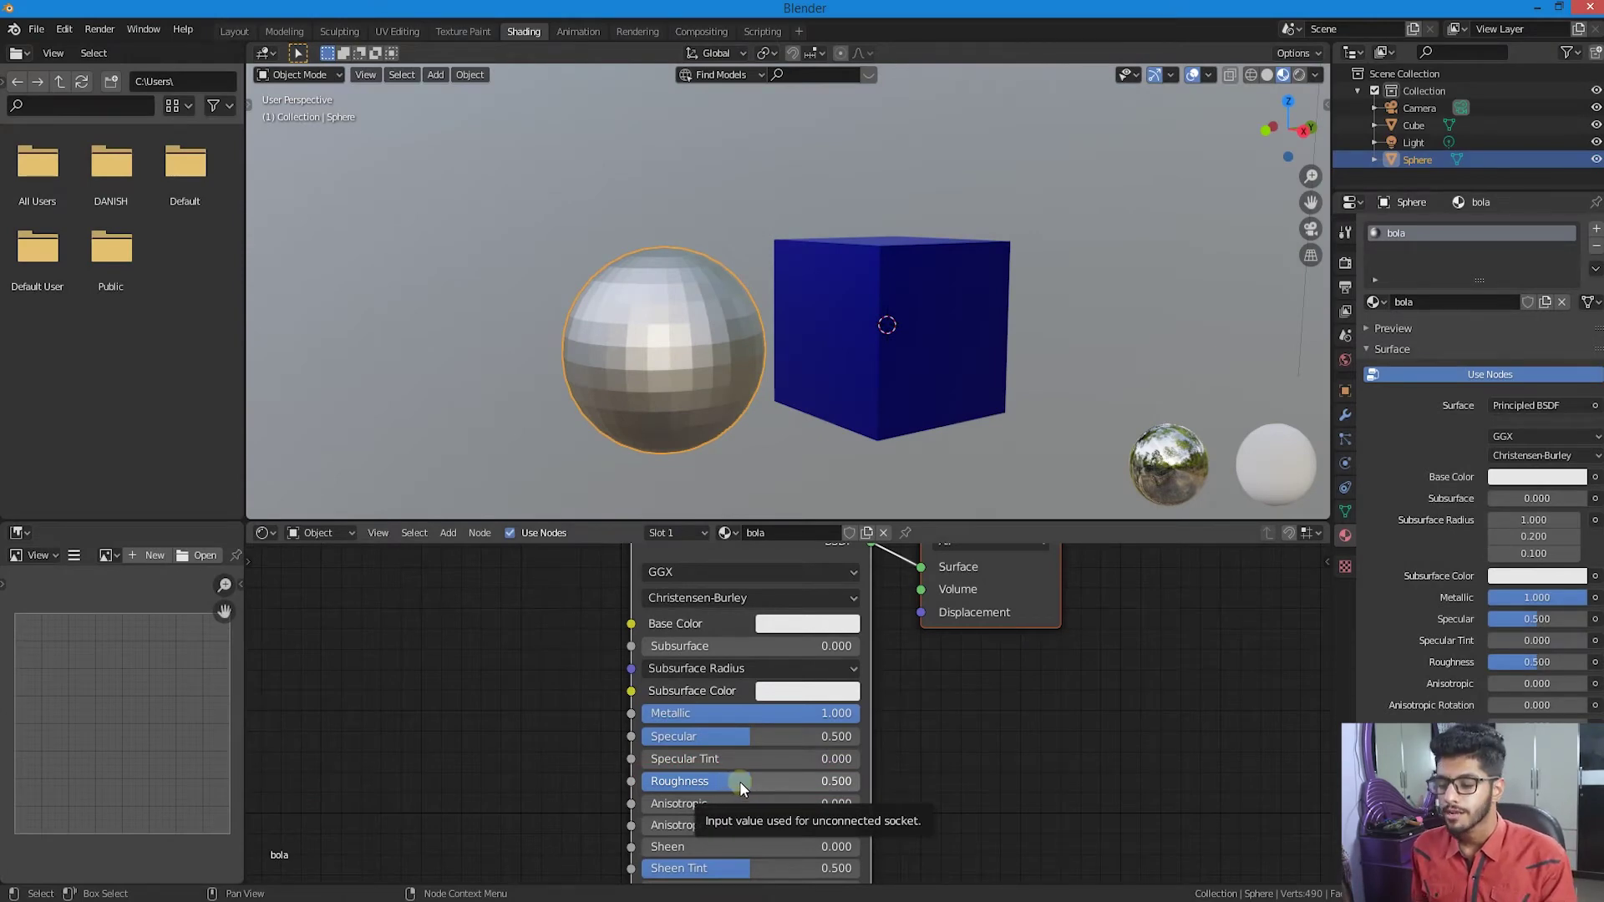
{"action": "left_click_drag", "start_coordinate": [739, 780], "coordinate": [643, 780]}
{"action": "middle_click_drag", "start_coordinate": [739, 344], "coordinate": [703, 396]}
{"action": "left_click_drag", "start_coordinate": [649, 785], "coordinate": [859, 785]}
{"action": "mouse_move", "coordinate": [770, 398]}
{"action": "middle_mouse_down"}
{"action": "mouse_move", "coordinate": [670, 389]}
{"action": "mouse_move", "coordinate": [812, 409]}
{"action": "mouse_move", "coordinate": [719, 378]}
{"action": "mouse_move", "coordinate": [749, 386]}
{"action": "middle_mouse_up"}
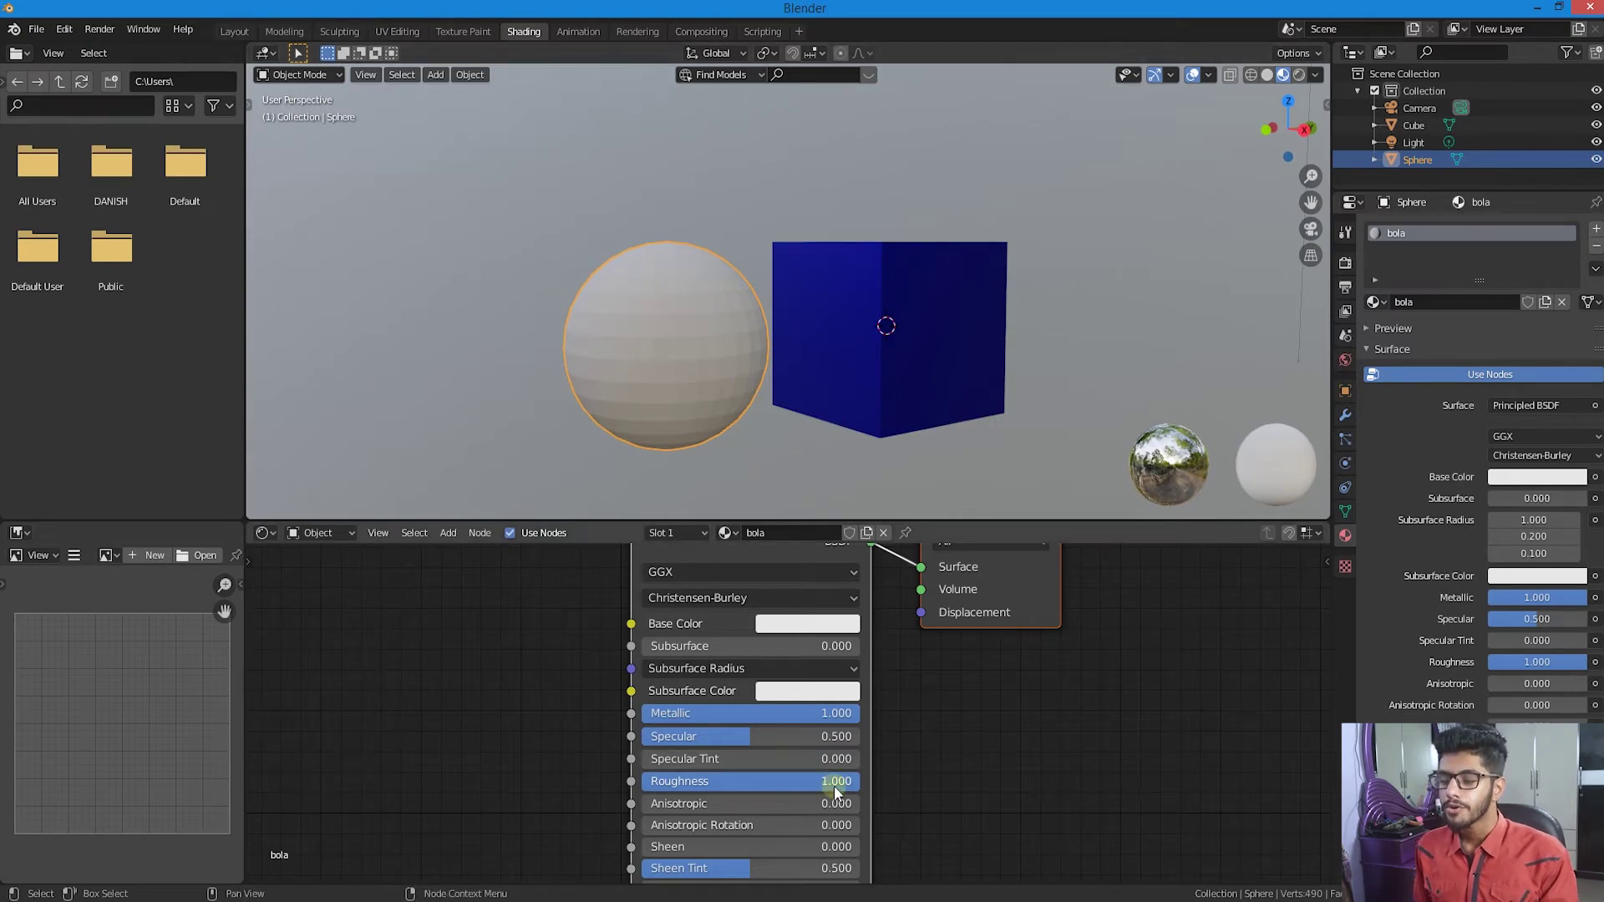
{"action": "left_click_drag", "start_coordinate": [834, 786], "coordinate": [596, 757]}
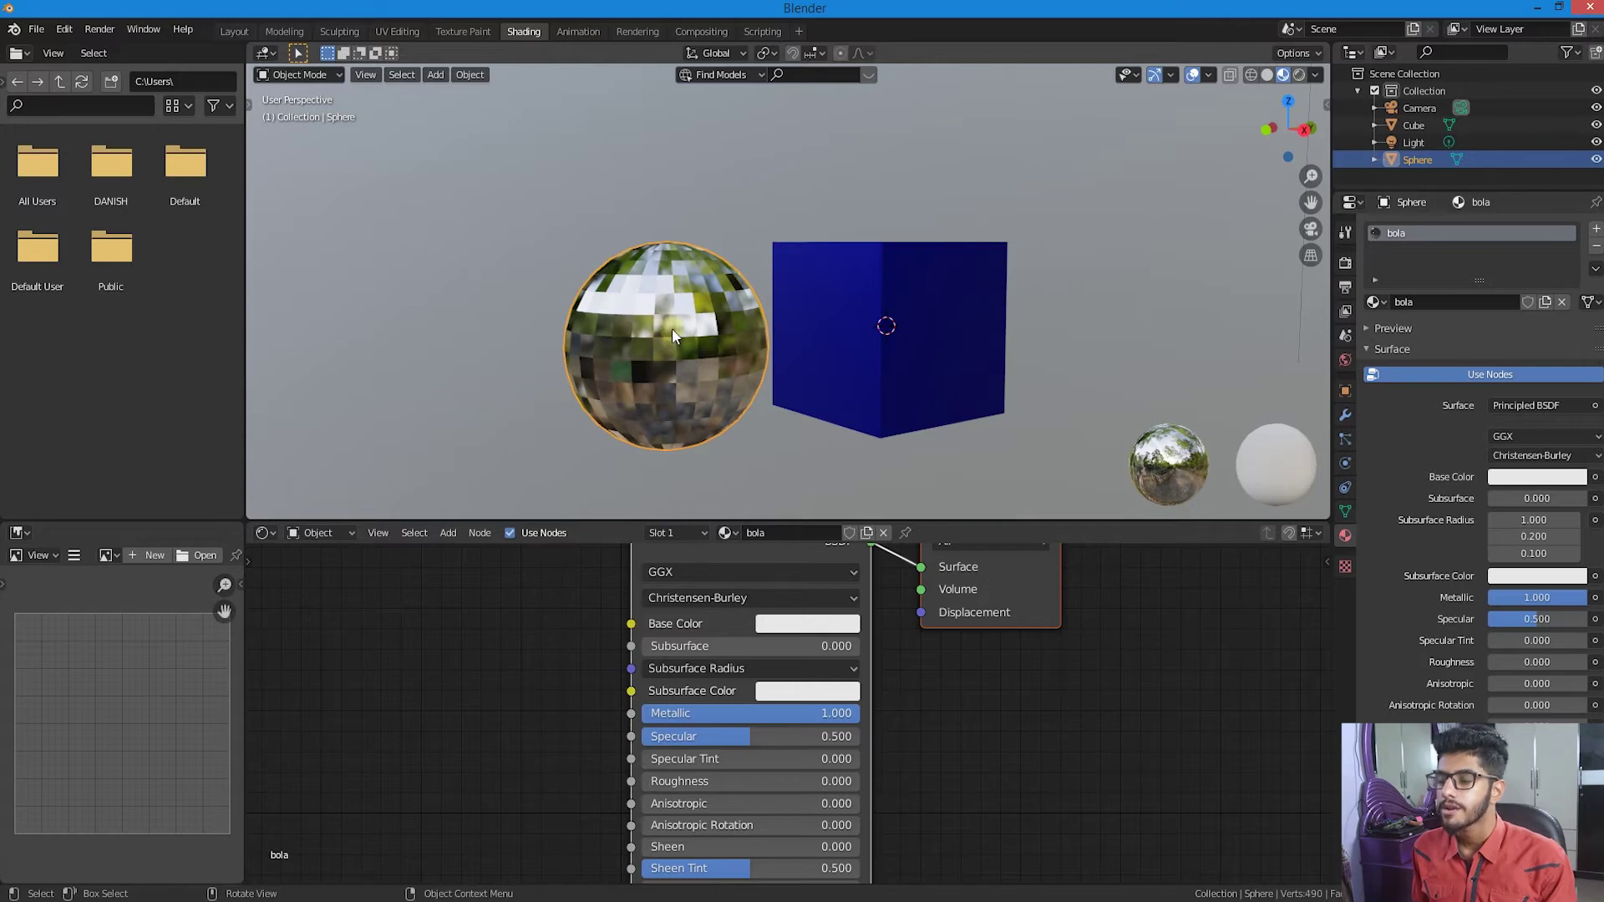
- Set the sphere material's Metallic to 0.000 and Roughness to 1.000 and inspect its faceted surface up close
{"action": "left_click_drag", "start_coordinate": [758, 712], "coordinate": [641, 714]}
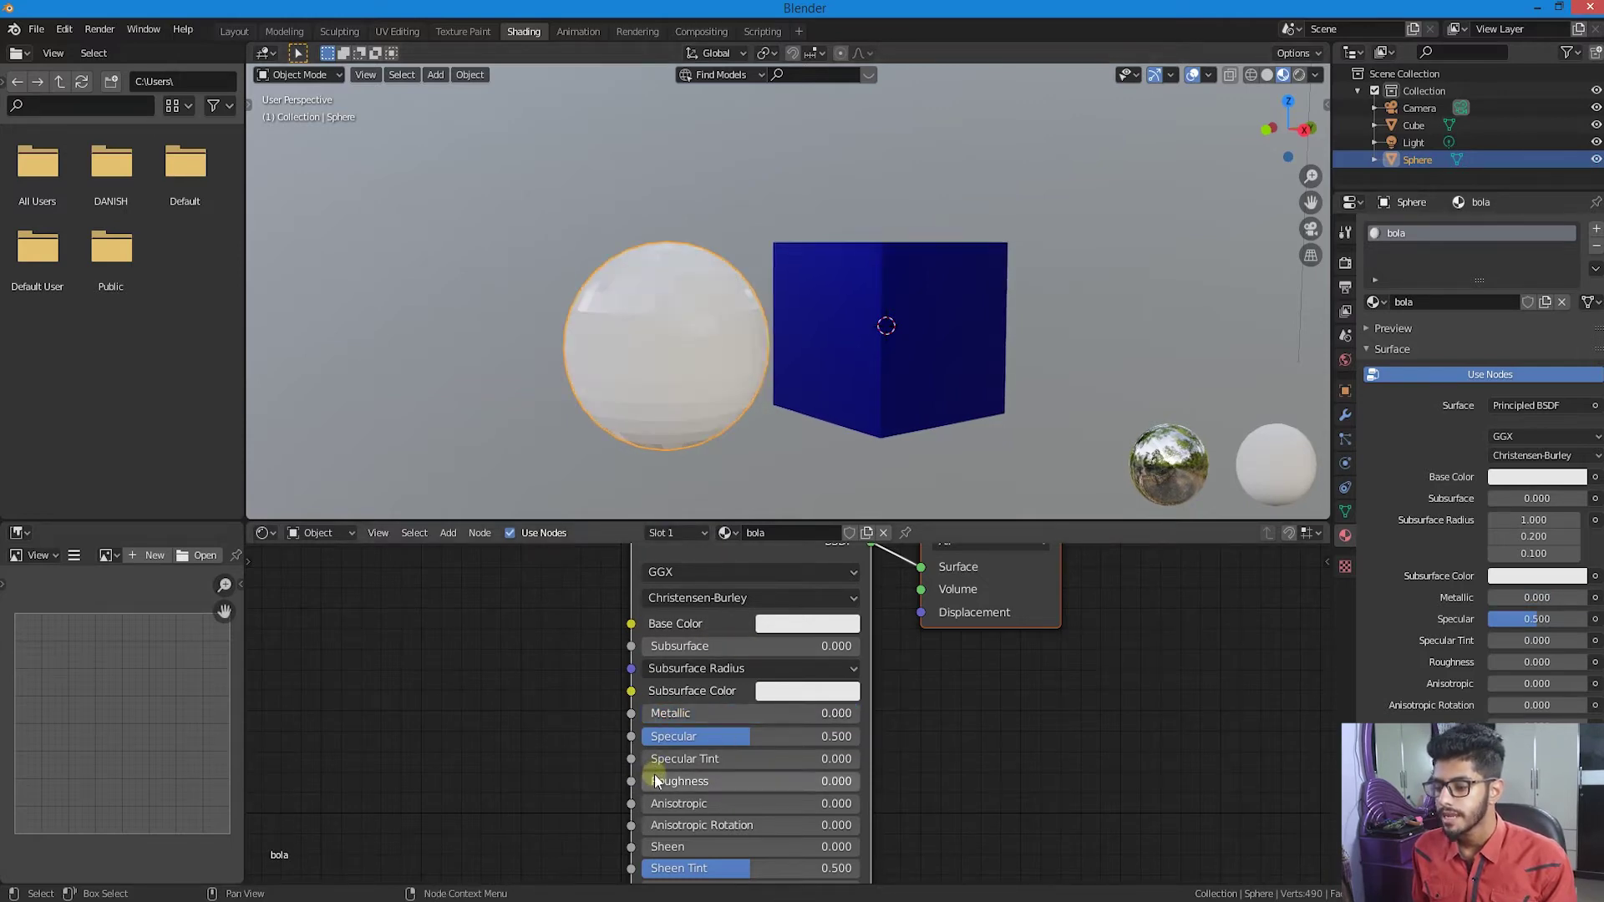
{"action": "left_click_drag", "start_coordinate": [654, 777], "coordinate": [869, 779]}
{"action": "middle_click_drag", "start_coordinate": [695, 334], "coordinate": [665, 357]}
{"action": "scroll", "coordinate": [644, 424], "scroll_direction": "up", "scroll_amount": 4}
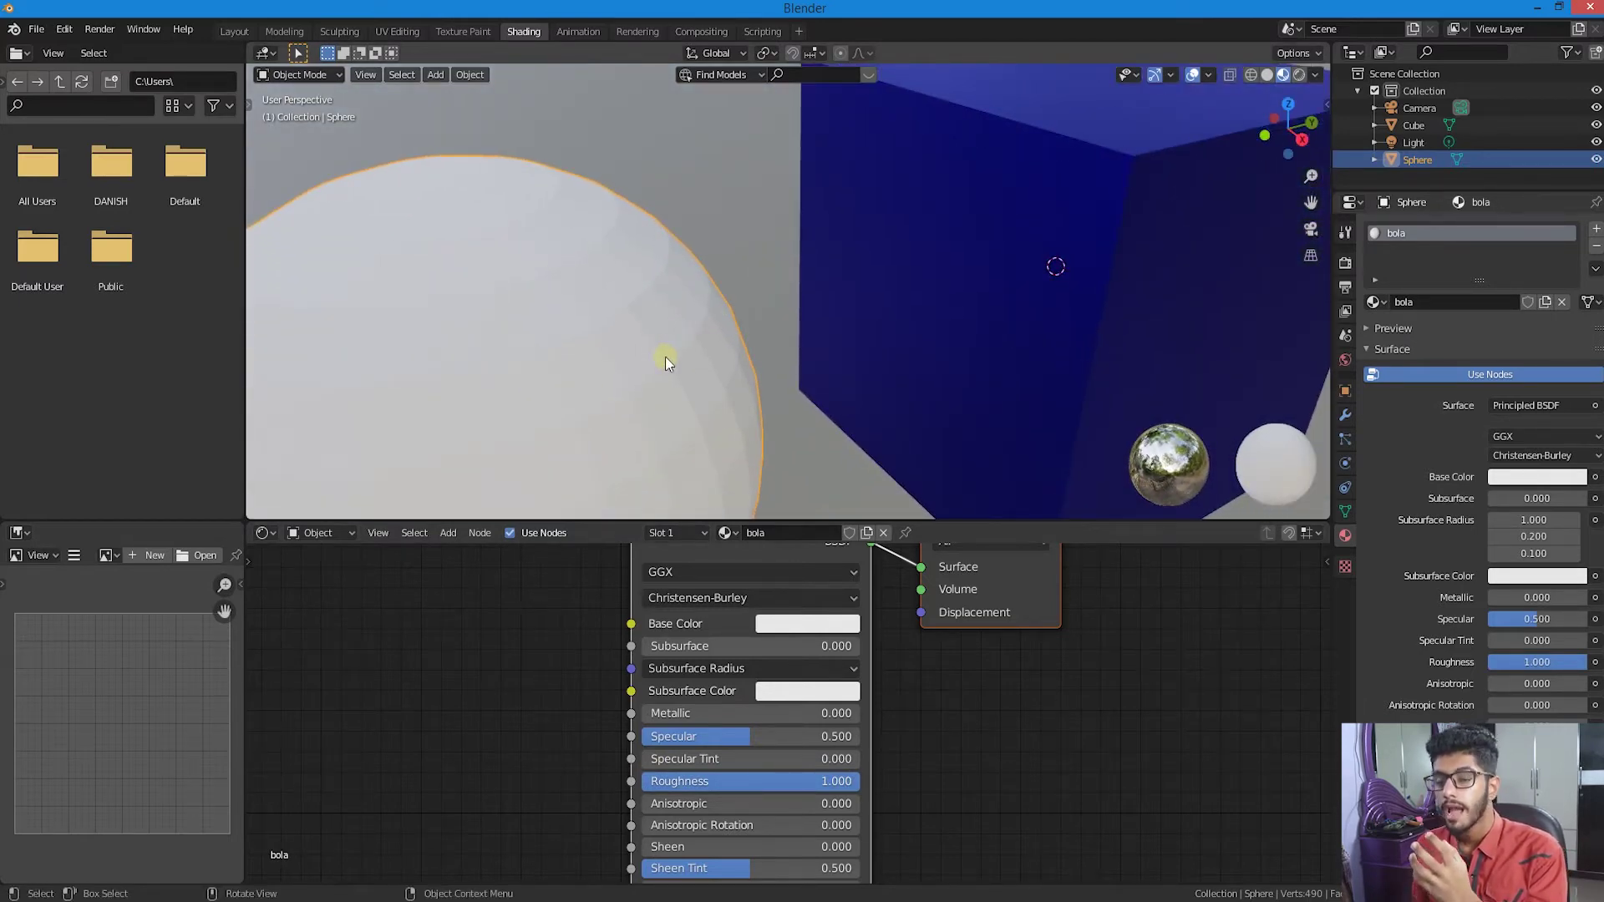
{"action": "scroll", "coordinate": [665, 358], "scroll_direction": "down", "scroll_amount": 5}
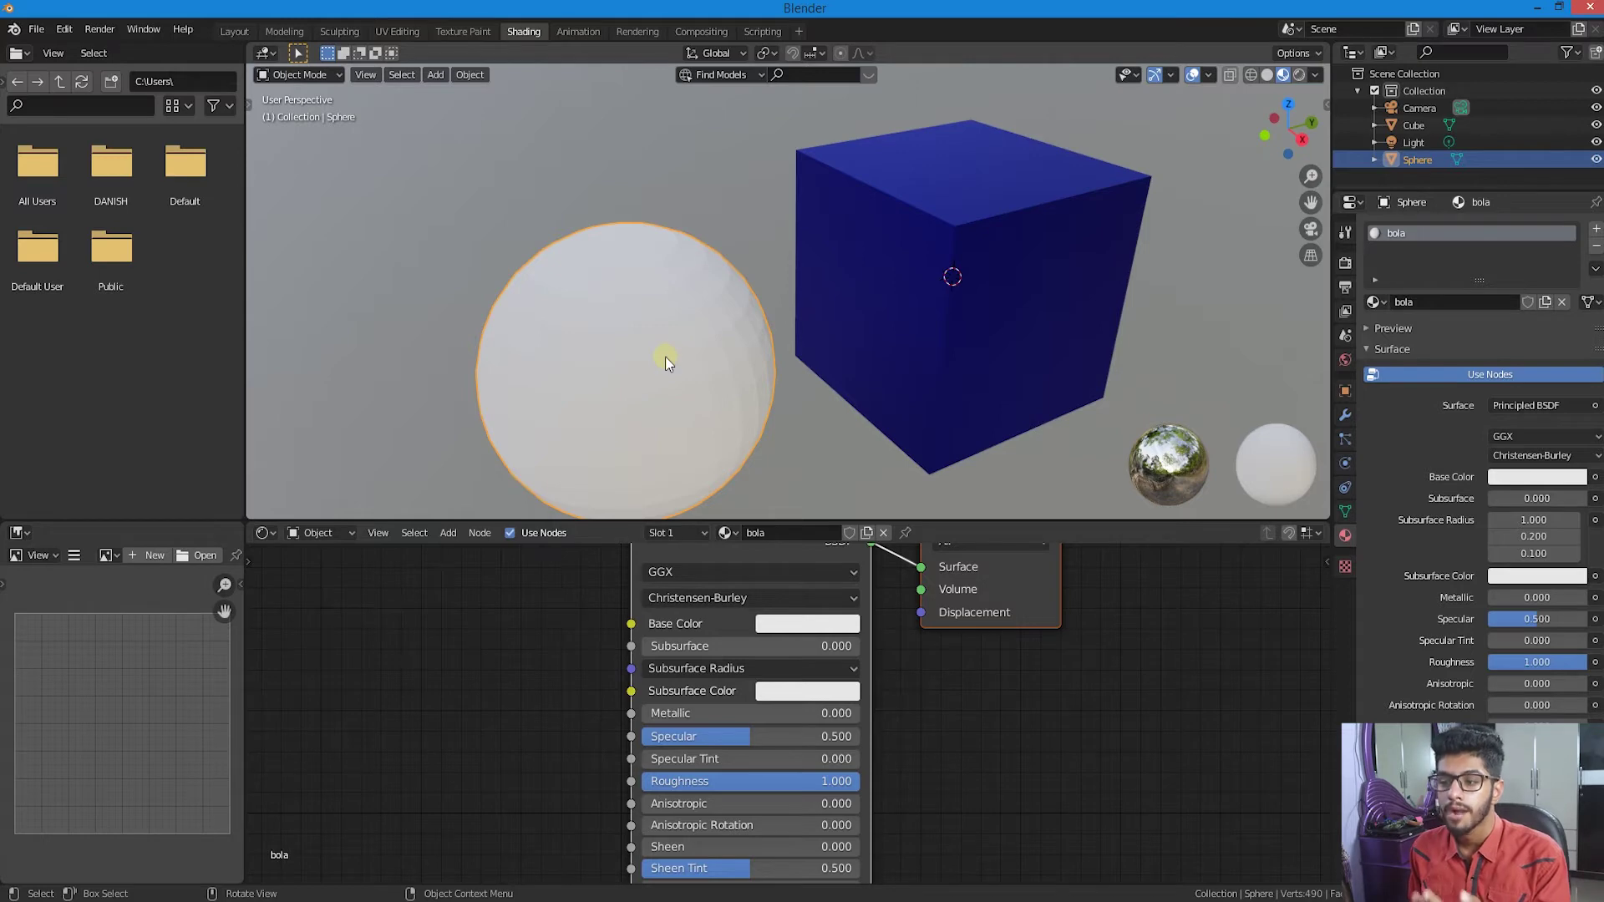
- Apply Shade Smooth to the sphere and check its surface
{"action": "scroll", "coordinate": [654, 307], "scroll_direction": "down", "scroll_amount": 2}
{"action": "right_click", "coordinate": [665, 312]}
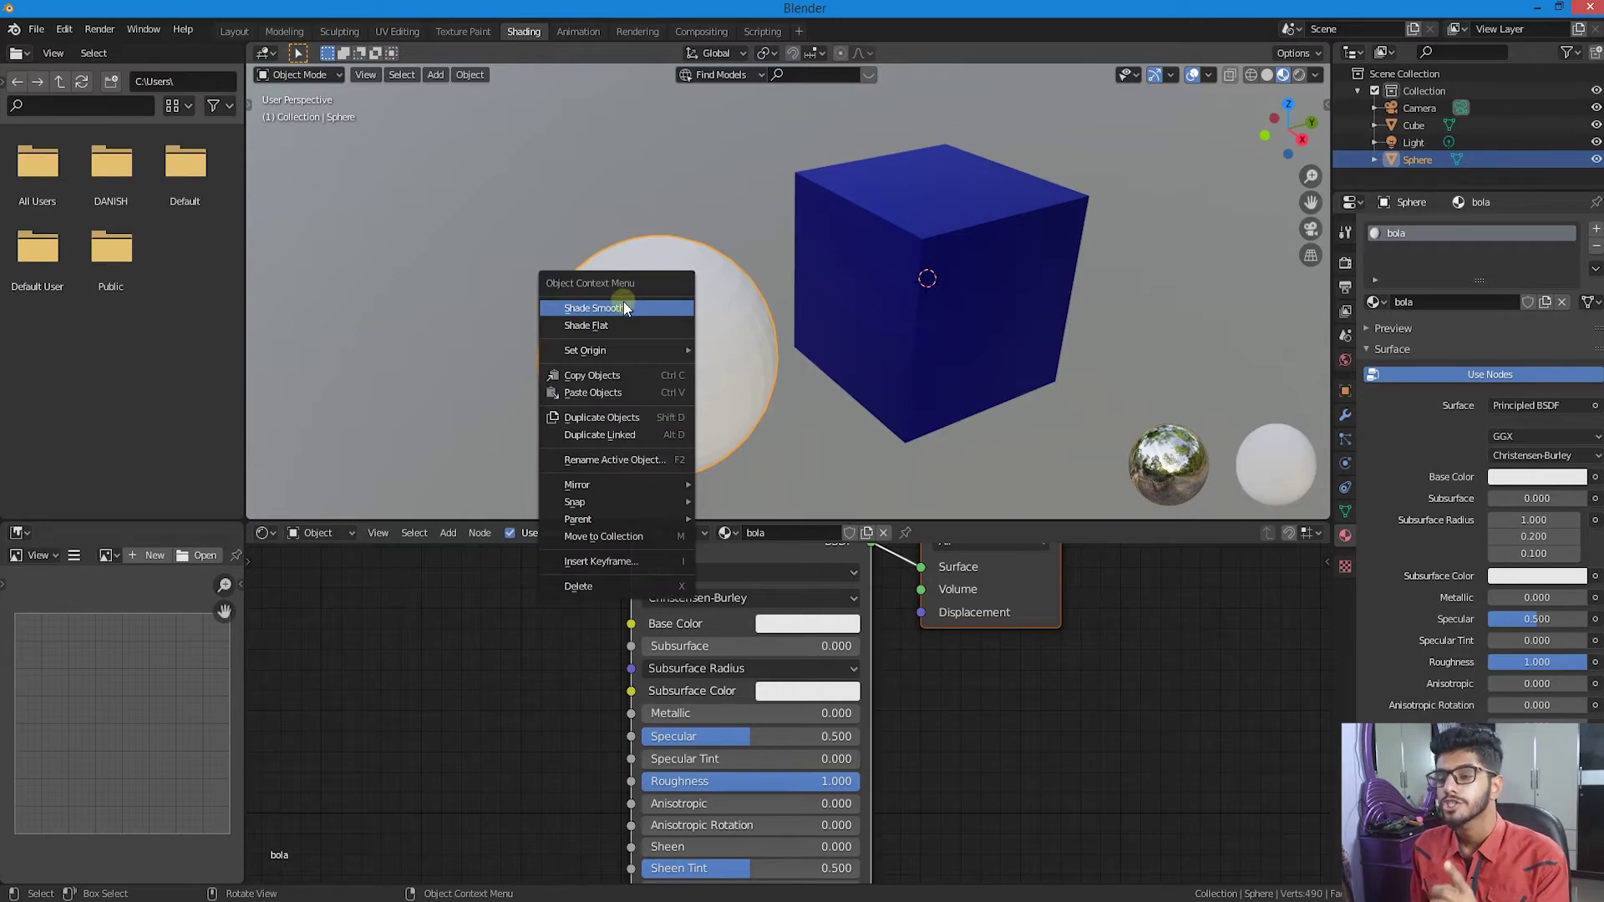
{"action": "left_click", "coordinate": [625, 309]}
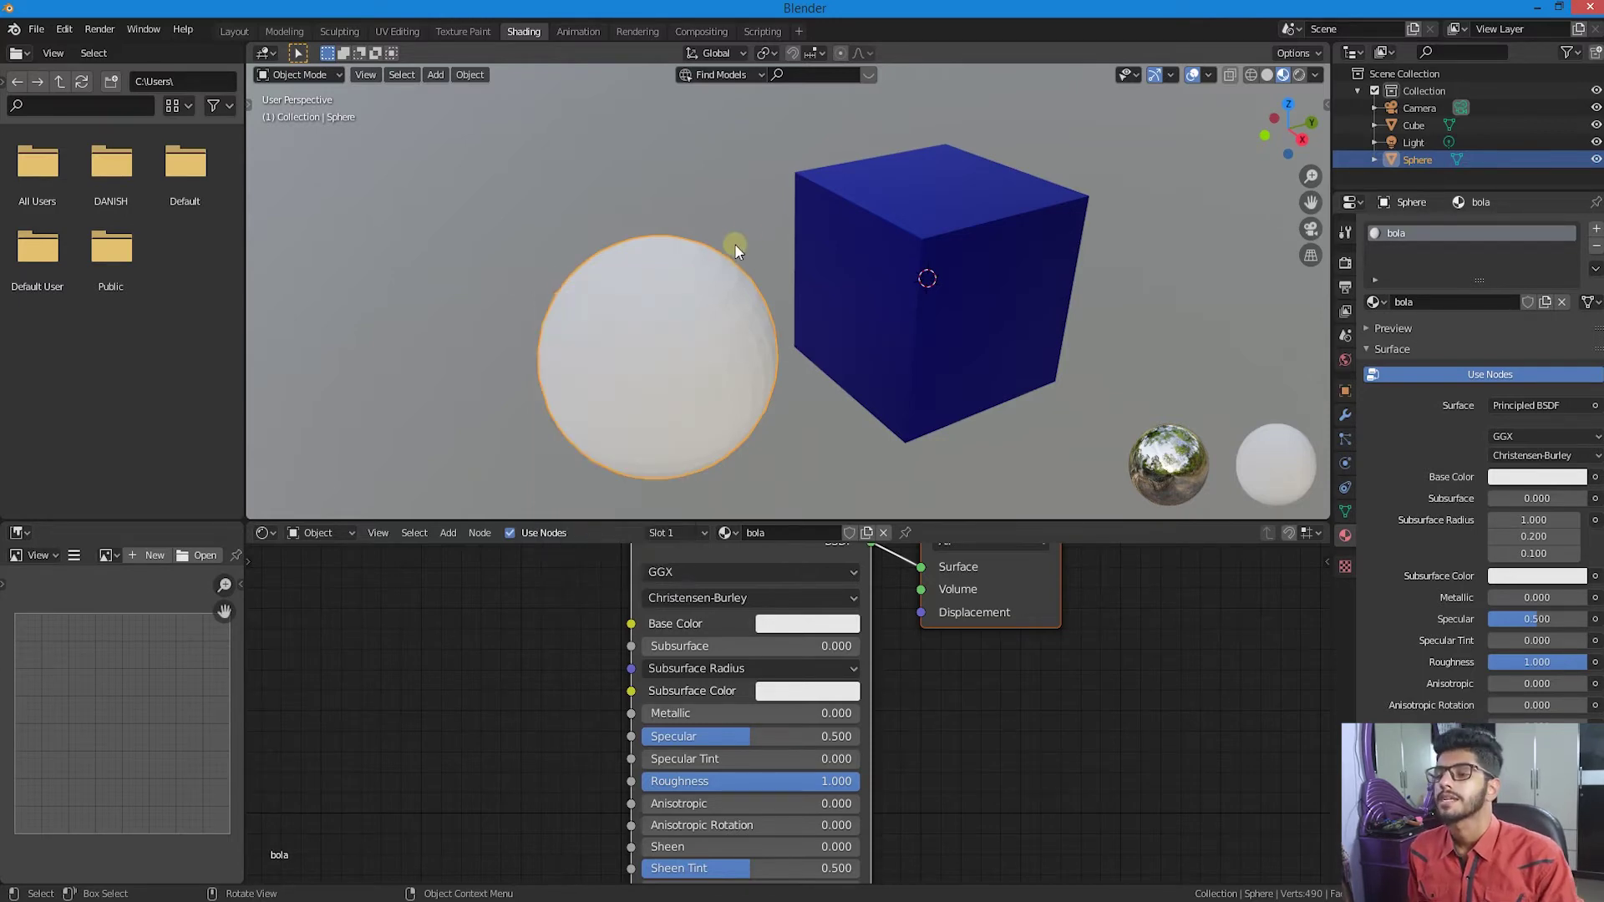
{"action": "right_click", "coordinate": [658, 314]}
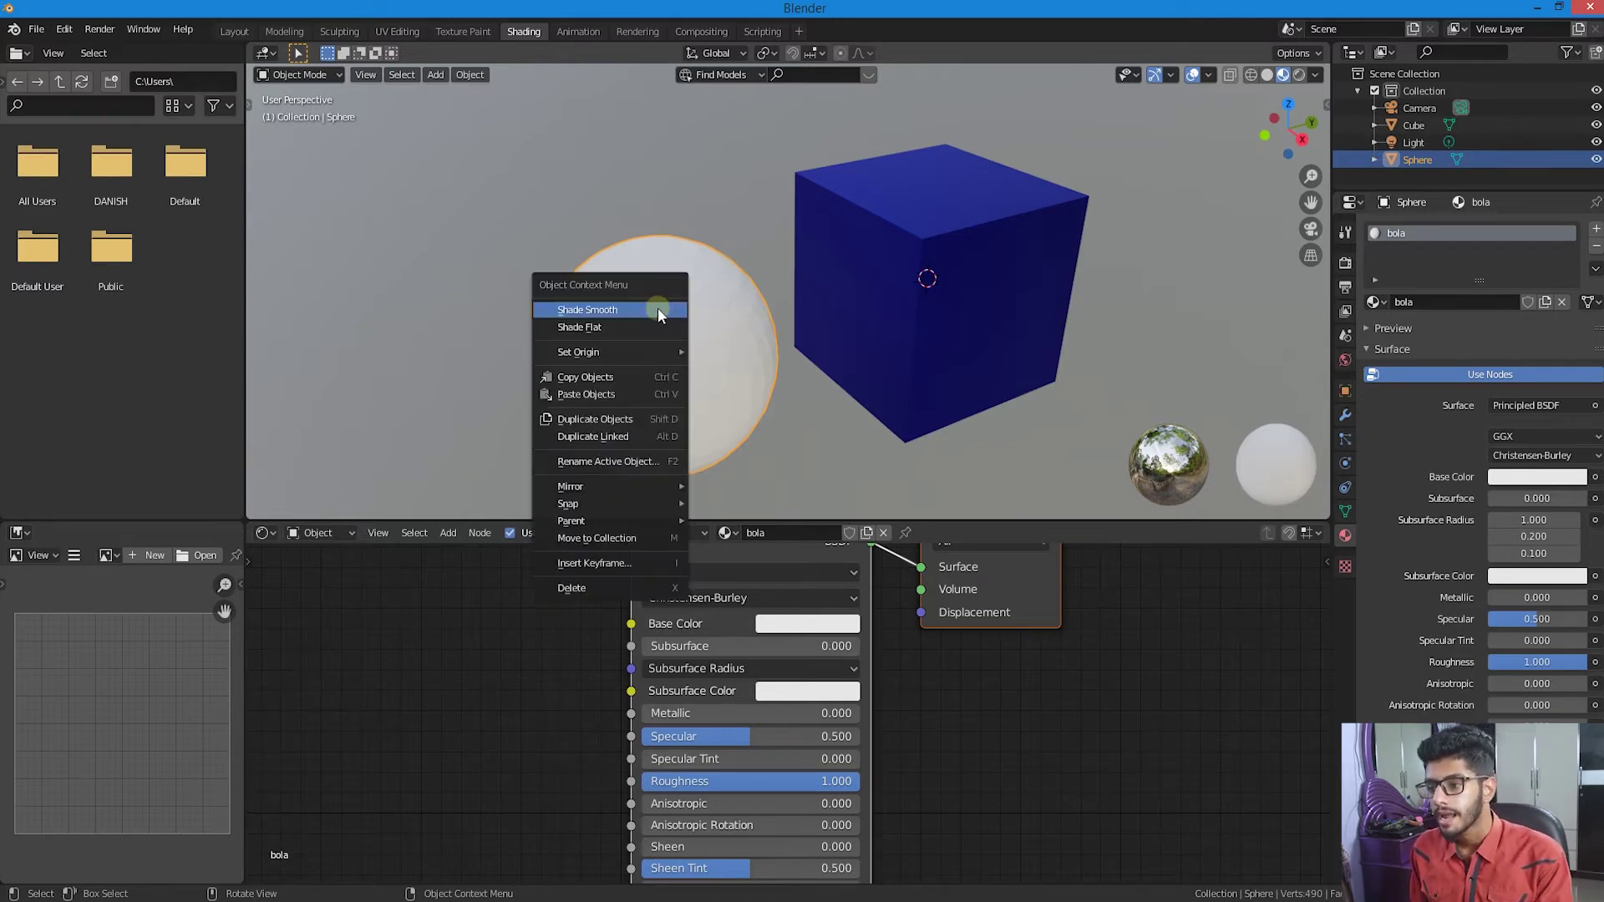
{"action": "left_click", "coordinate": [630, 311]}
{"action": "scroll", "coordinate": [616, 331], "scroll_direction": "up", "scroll_amount": 5}
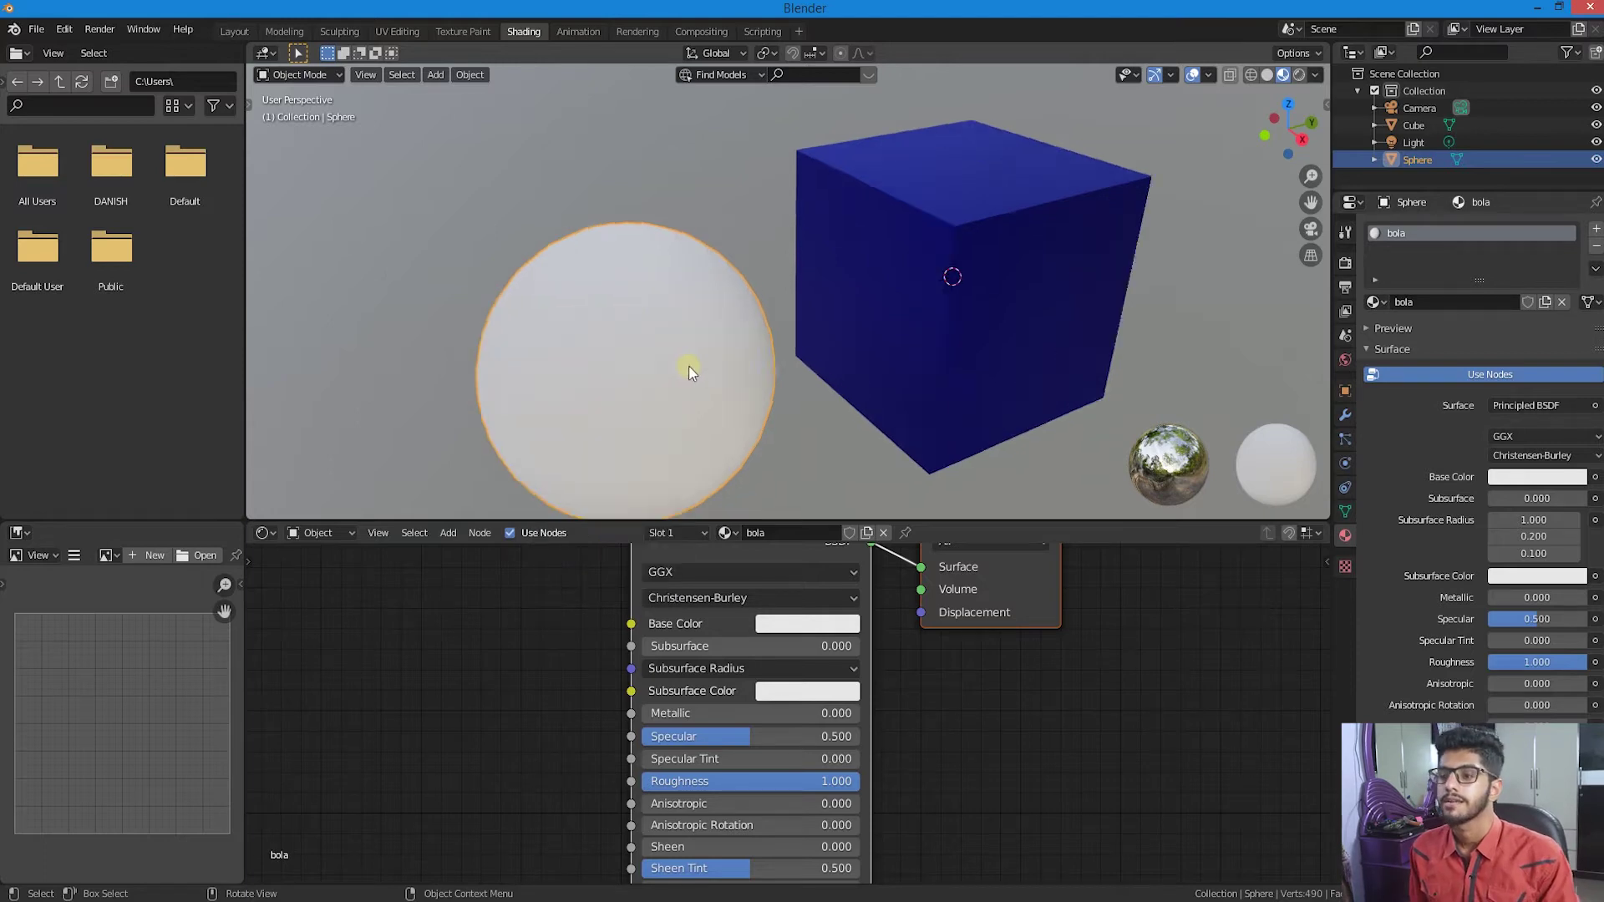
{"action": "scroll", "coordinate": [699, 328], "scroll_direction": "up", "scroll_amount": 1}
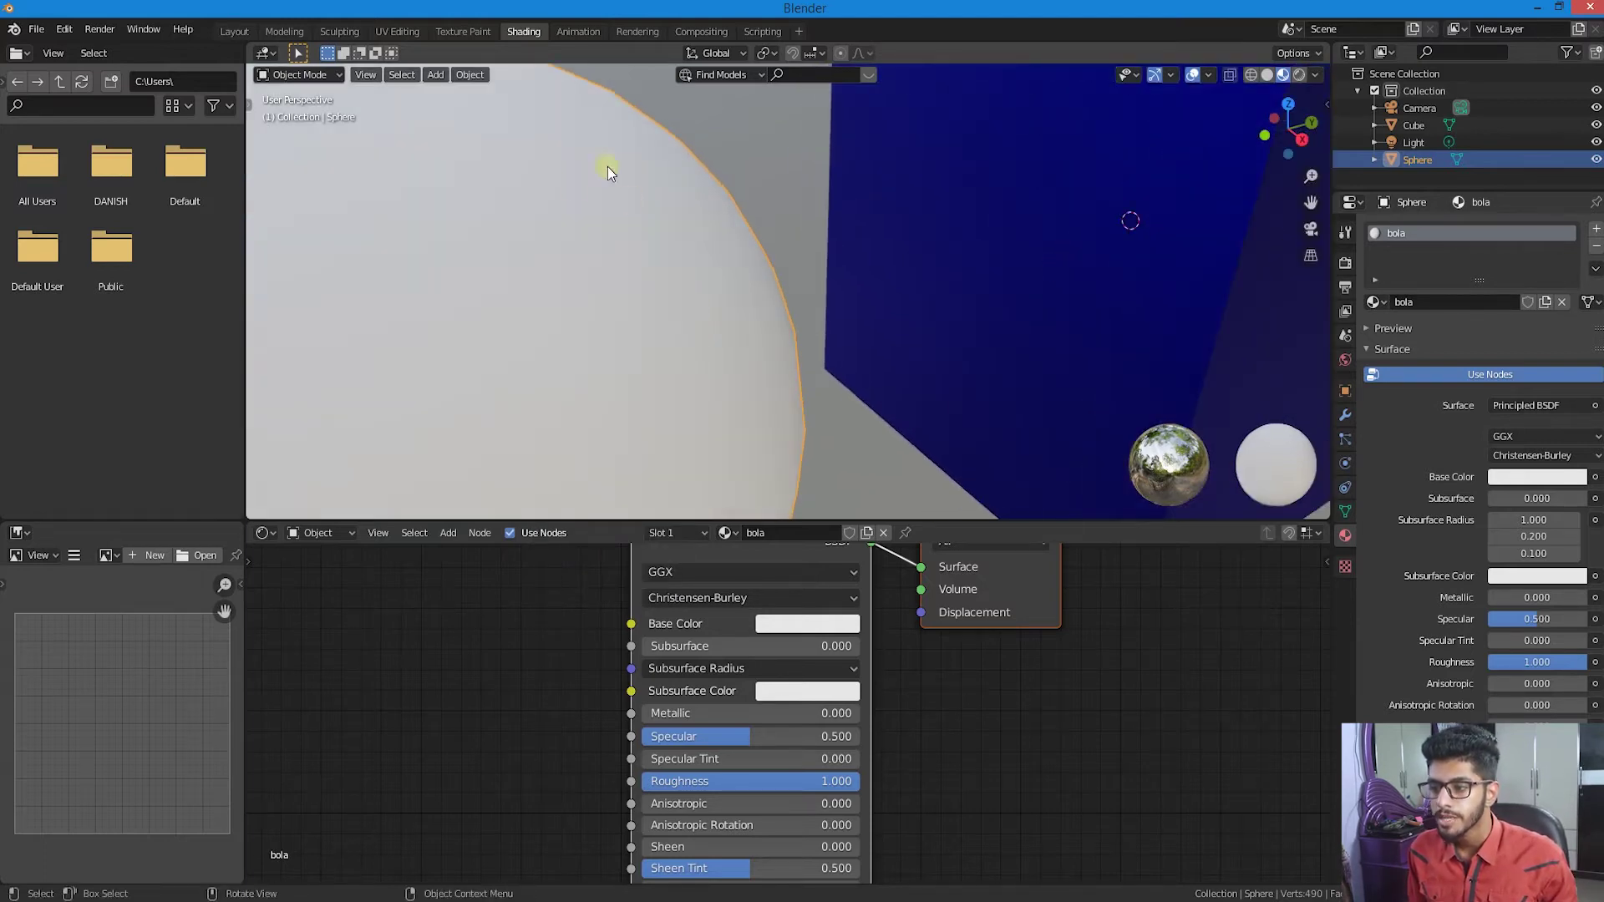
{"action": "scroll", "coordinate": [569, 315], "scroll_direction": "down", "scroll_amount": 5}
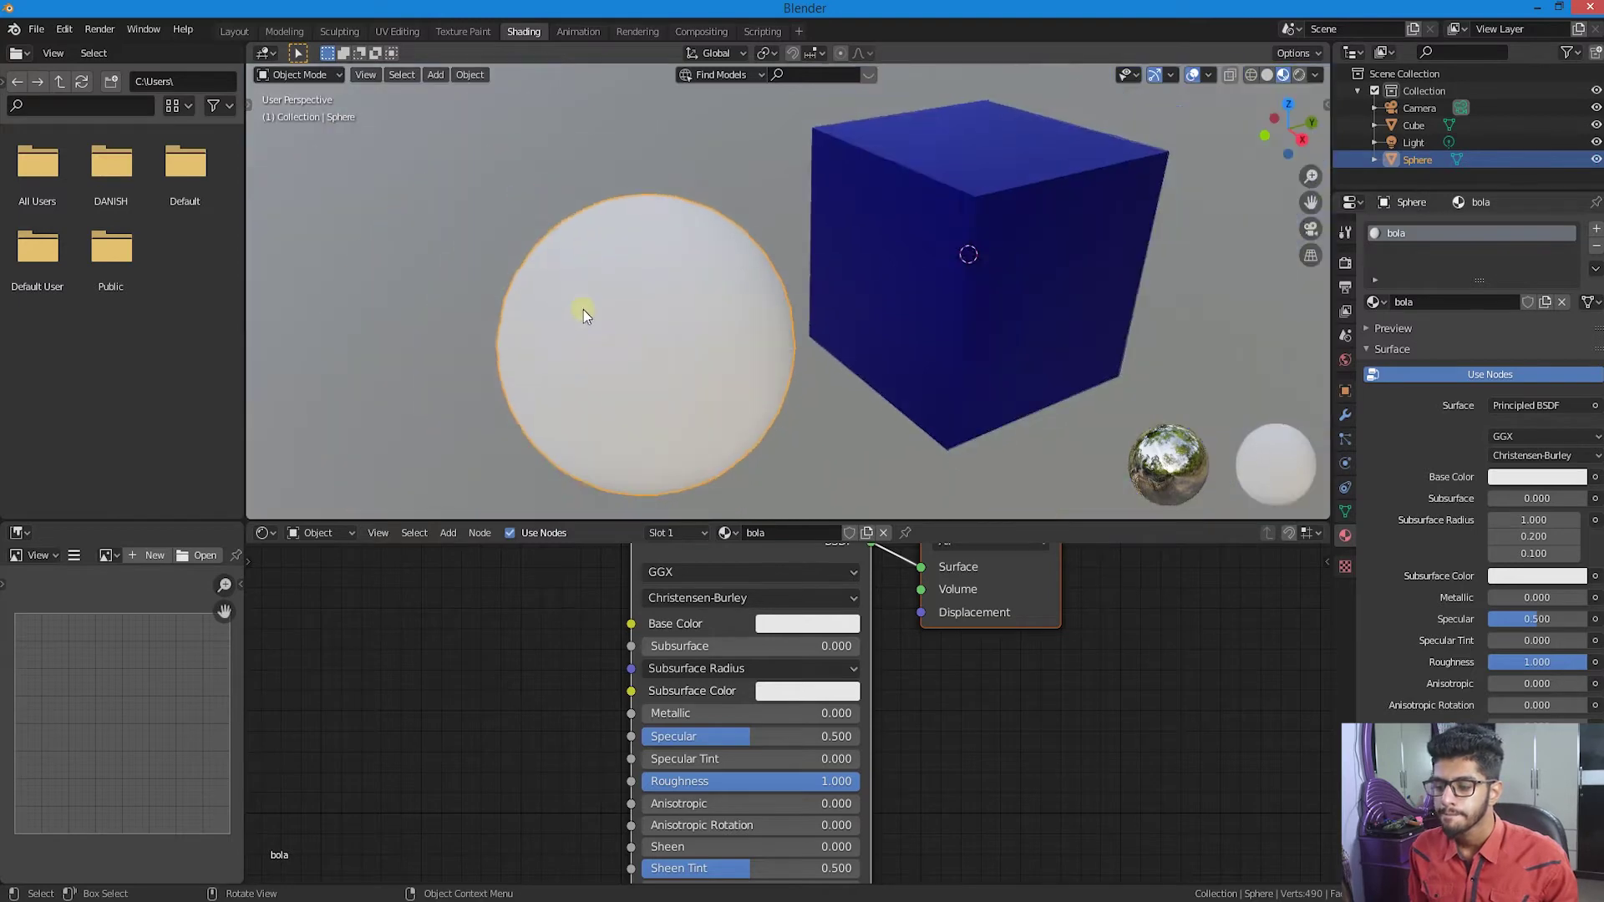
- Set the bola material's Metallic to 1.000 and Roughness to 0.000, and inspect the environment reflections on the smooth sphere
{"action": "left_click_drag", "start_coordinate": [664, 715], "coordinate": [861, 715]}
{"action": "left_click_drag", "start_coordinate": [839, 781], "coordinate": [645, 781]}
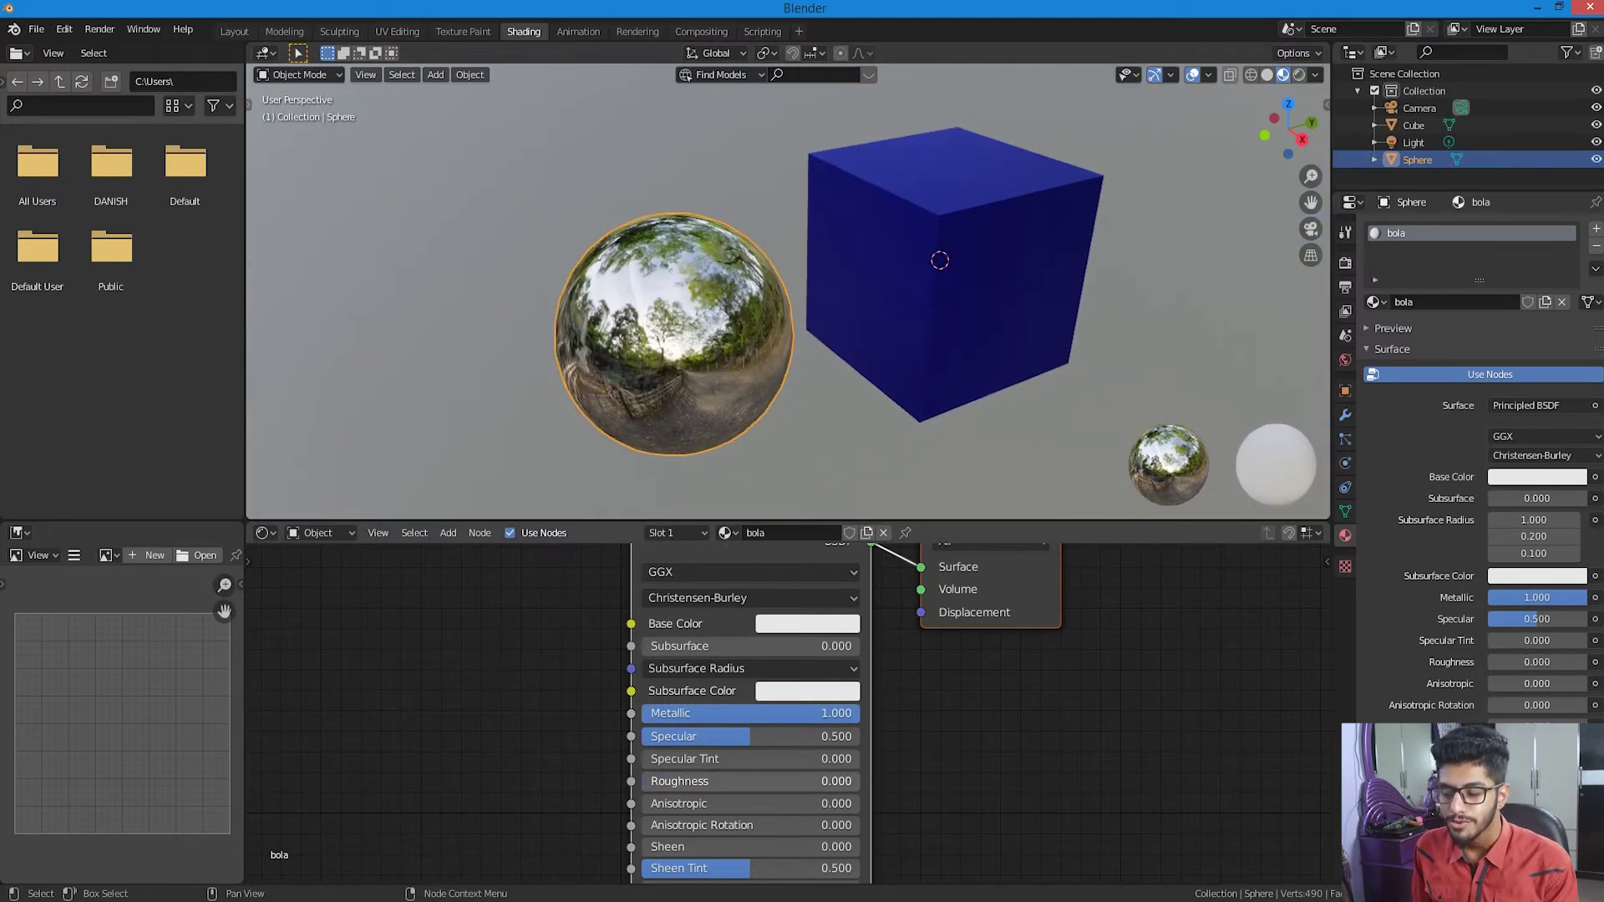
{"action": "middle_click_drag", "start_coordinate": [765, 324], "coordinate": [768, 311]}
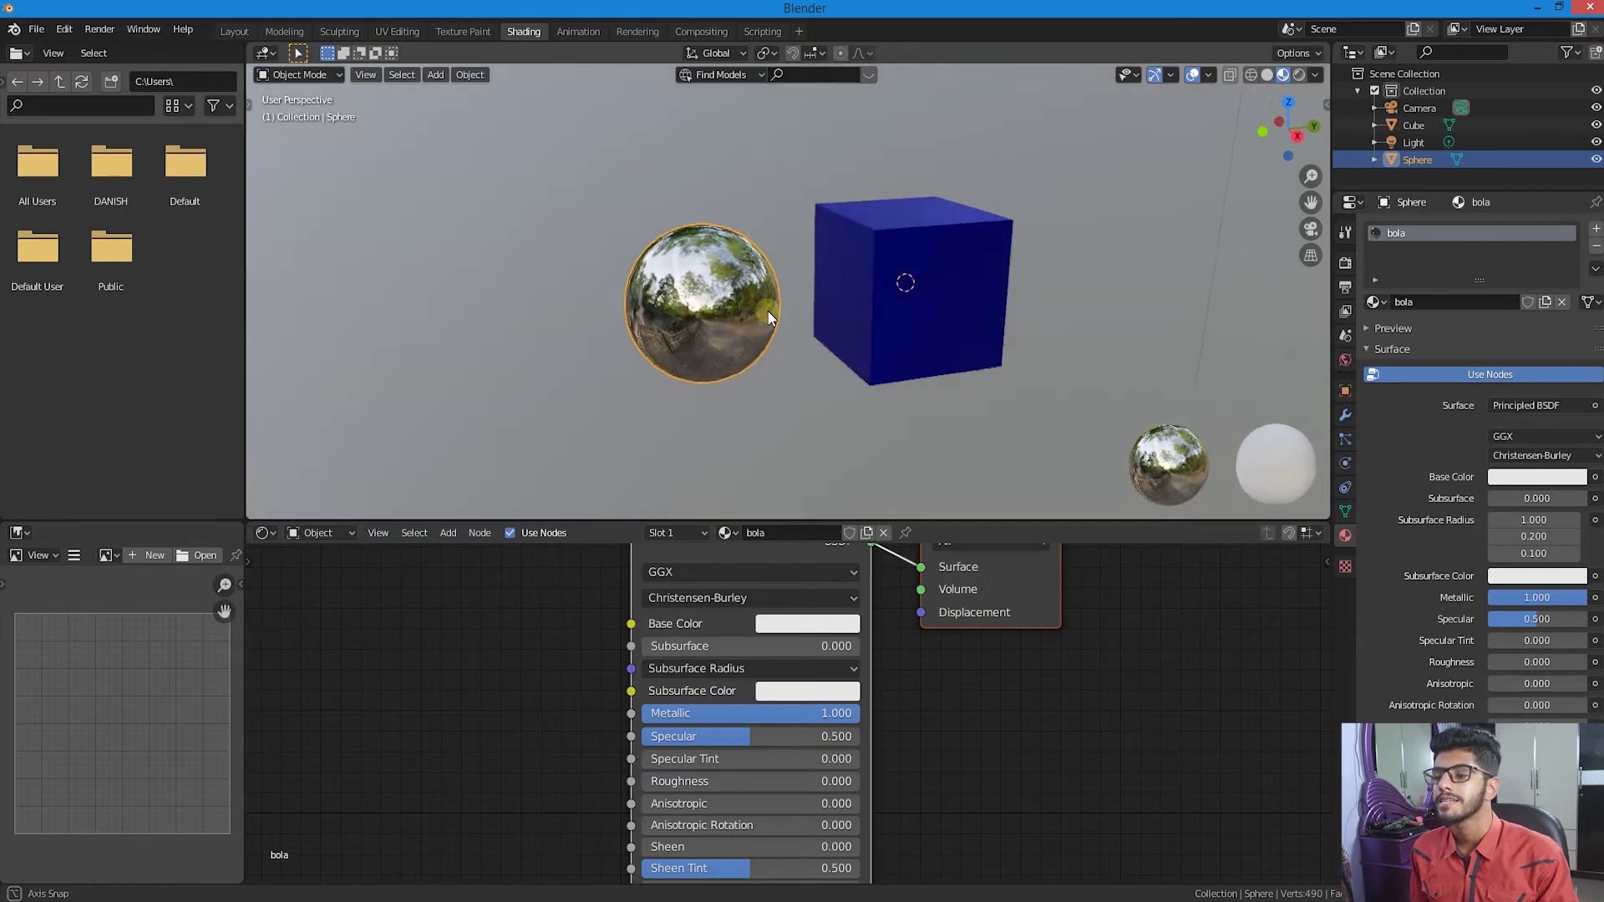
{"action": "scroll", "coordinate": [786, 337], "scroll_direction": "up", "scroll_amount": 4}
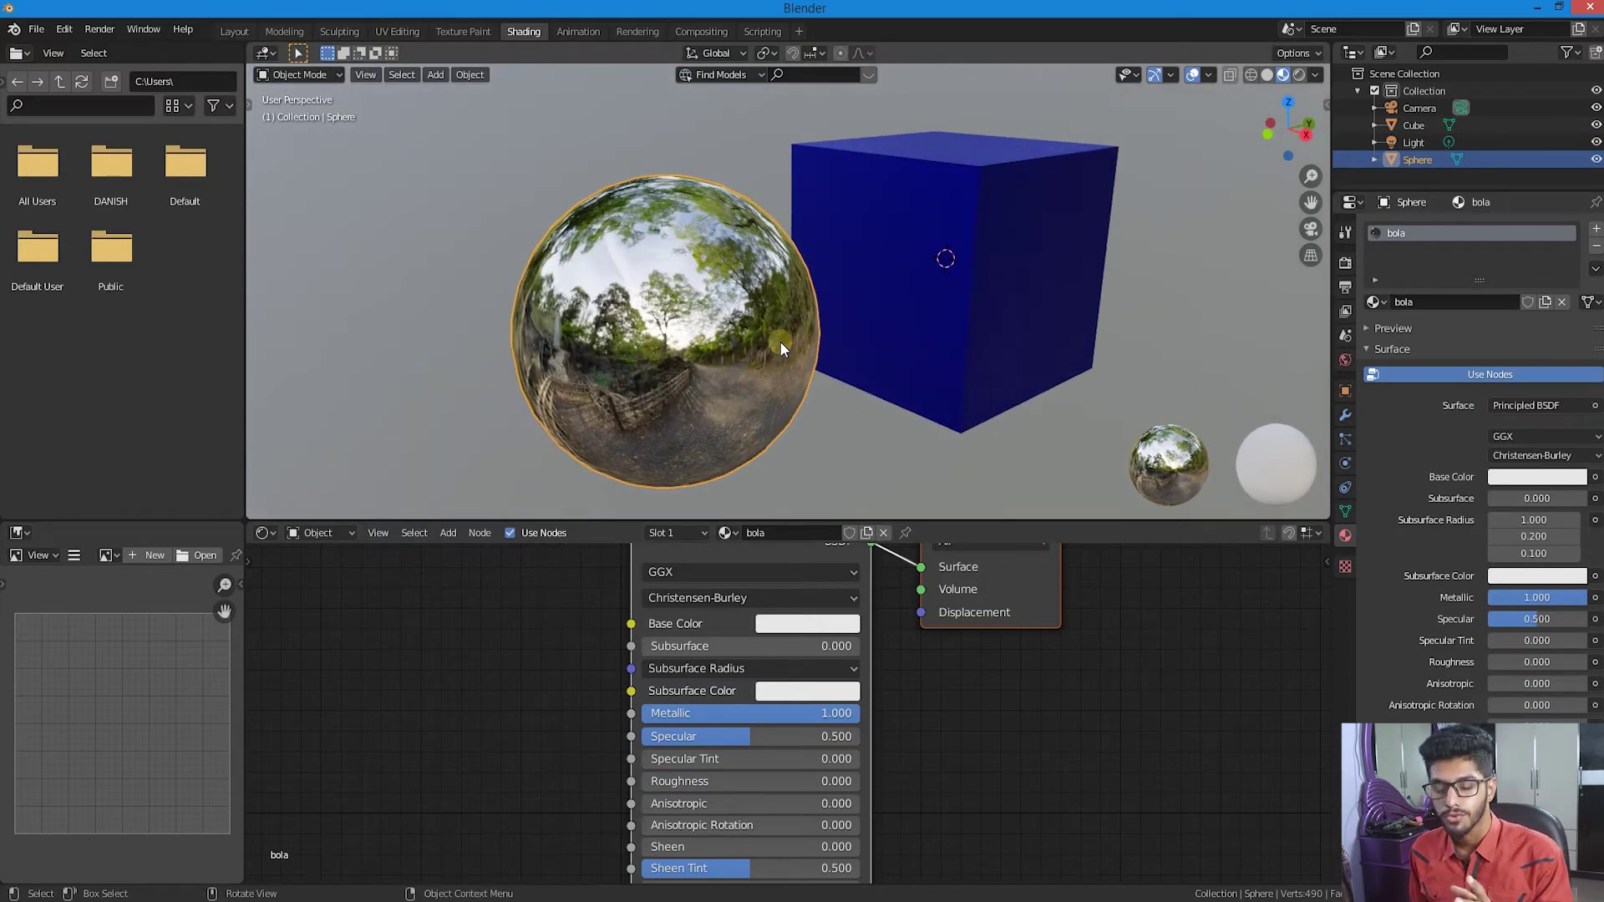
{"action": "scroll", "coordinate": [779, 340], "scroll_direction": "down", "scroll_amount": 3}
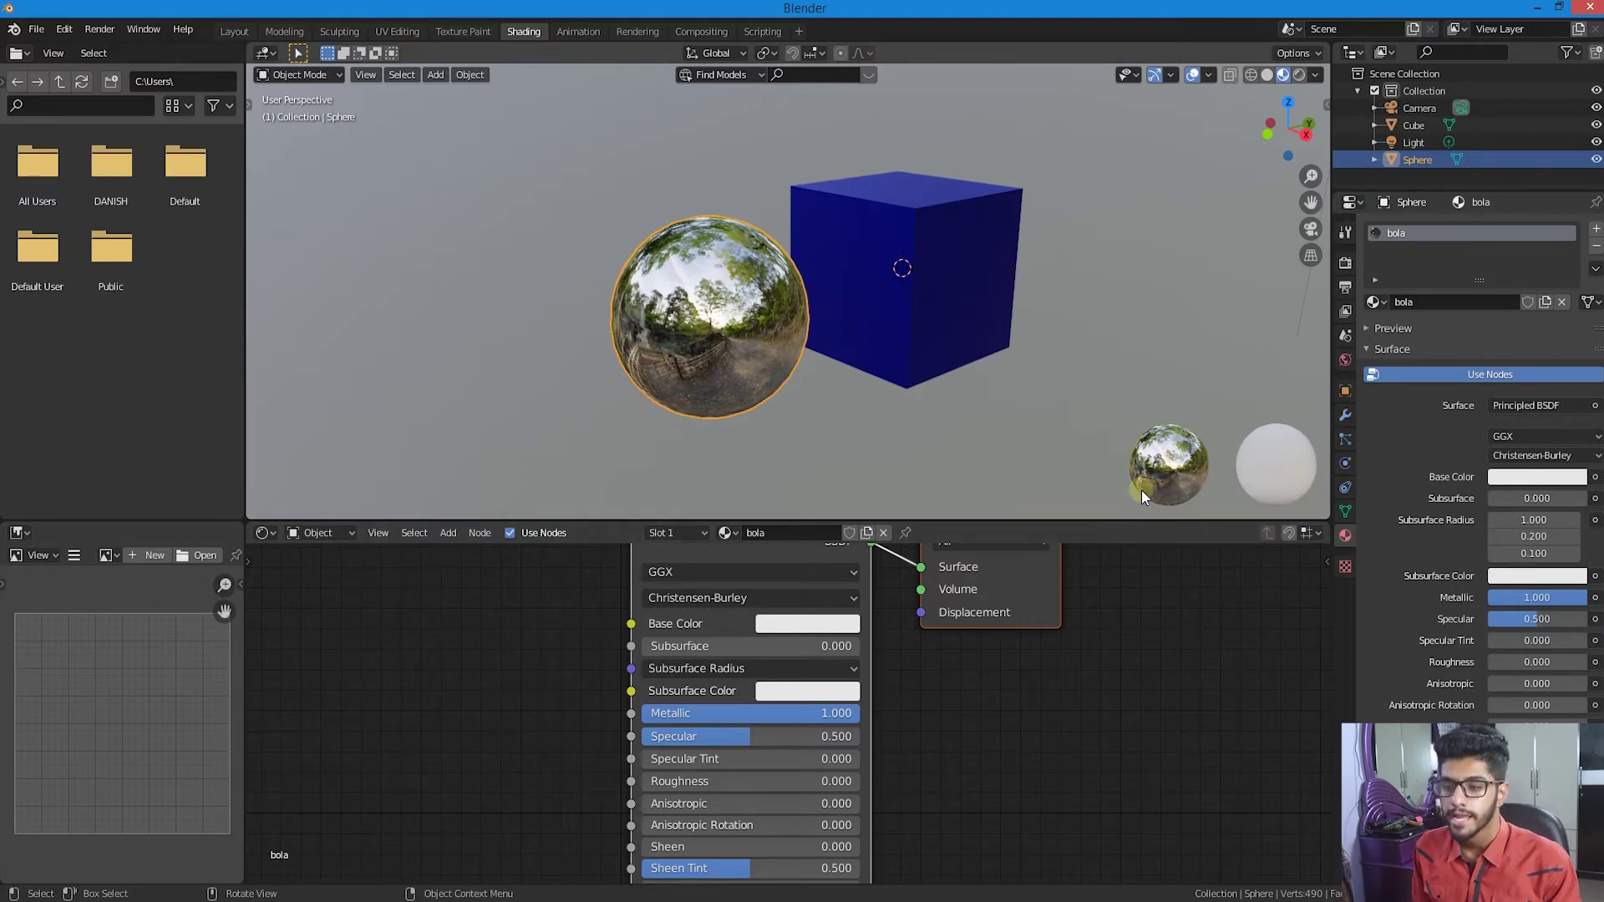
{"action": "scroll", "coordinate": [832, 422], "scroll_direction": "up", "scroll_amount": 1}
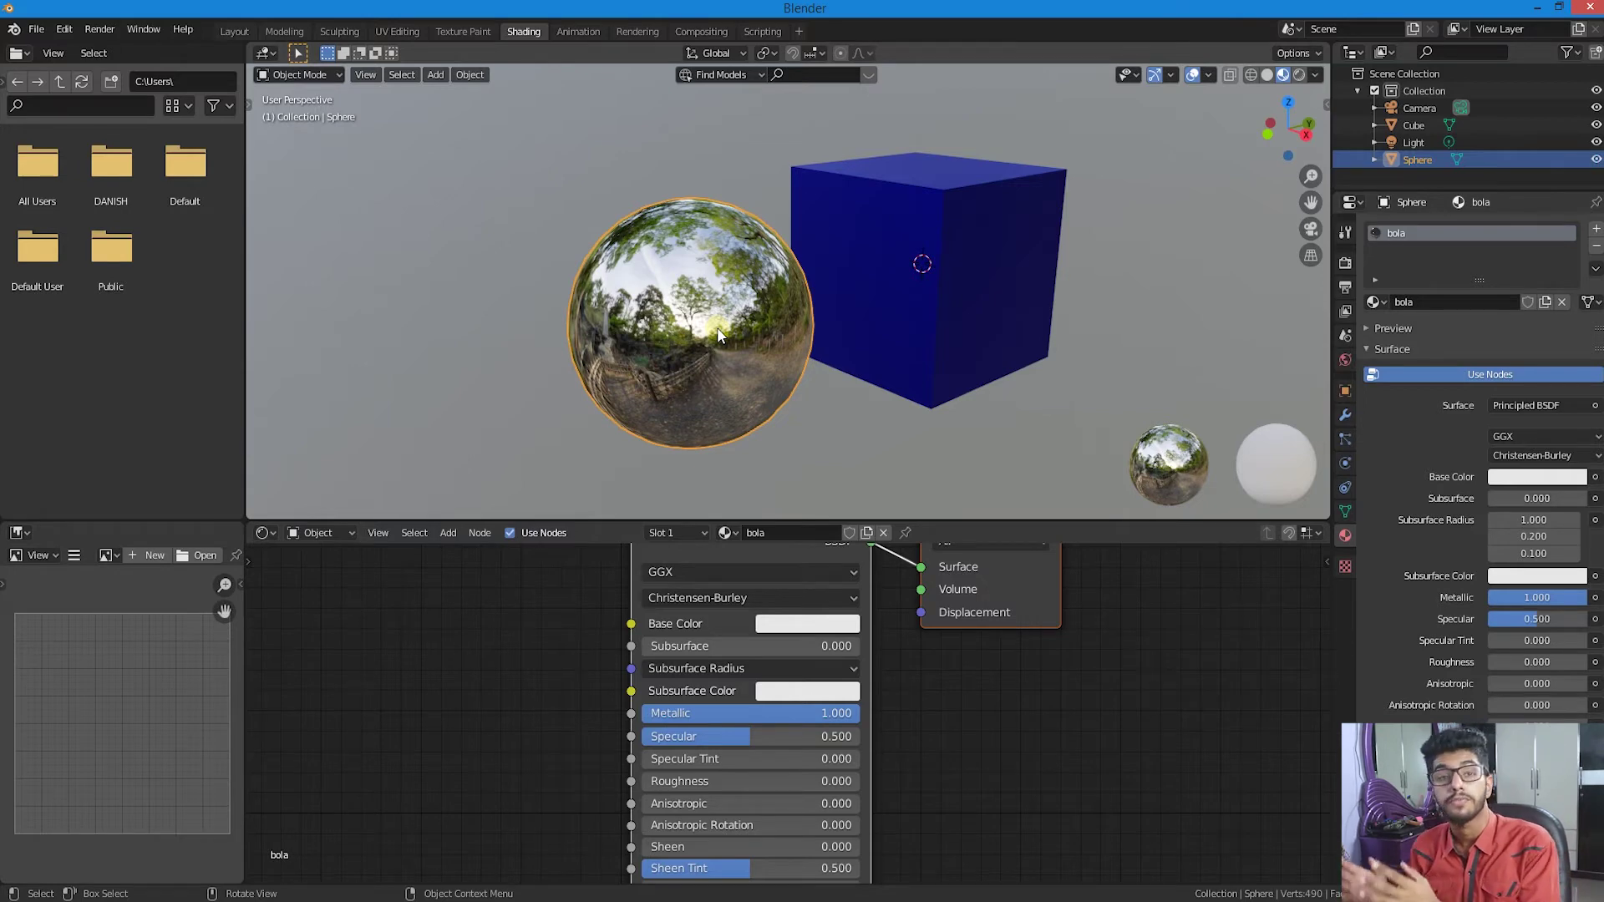
{"action": "scroll", "coordinate": [715, 326], "scroll_direction": "down", "scroll_amount": 2}
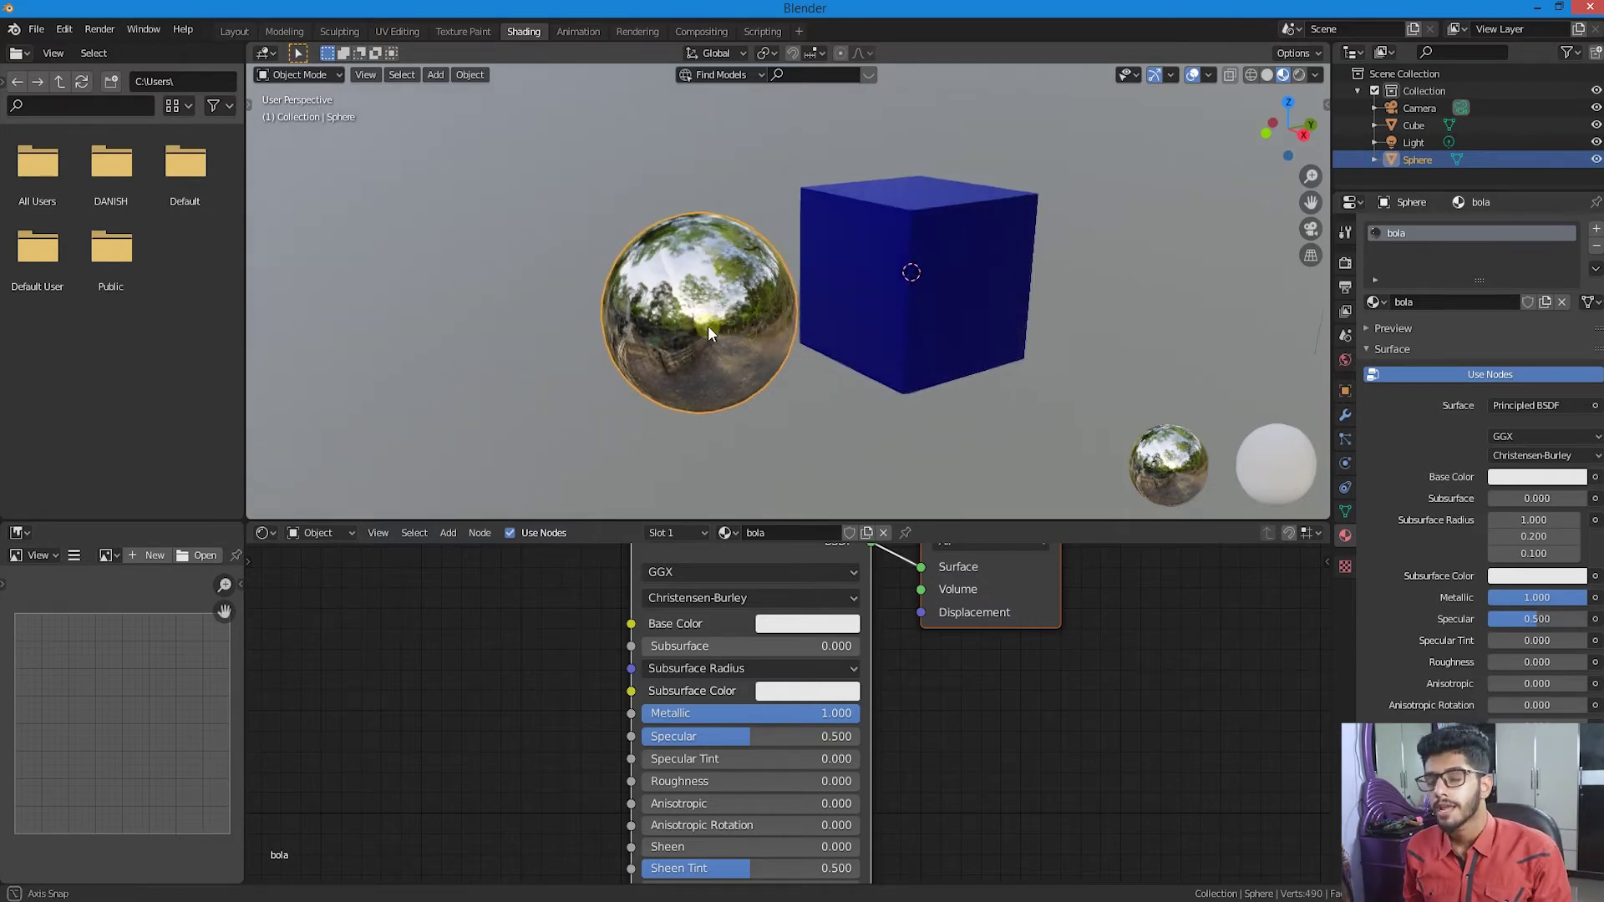
- Set the bola material's Metallic to 0.000 with Roughness at 0.000 and inspect the glossy sphere up close
{"action": "middle_click_drag", "start_coordinate": [713, 348], "coordinate": [686, 356]}
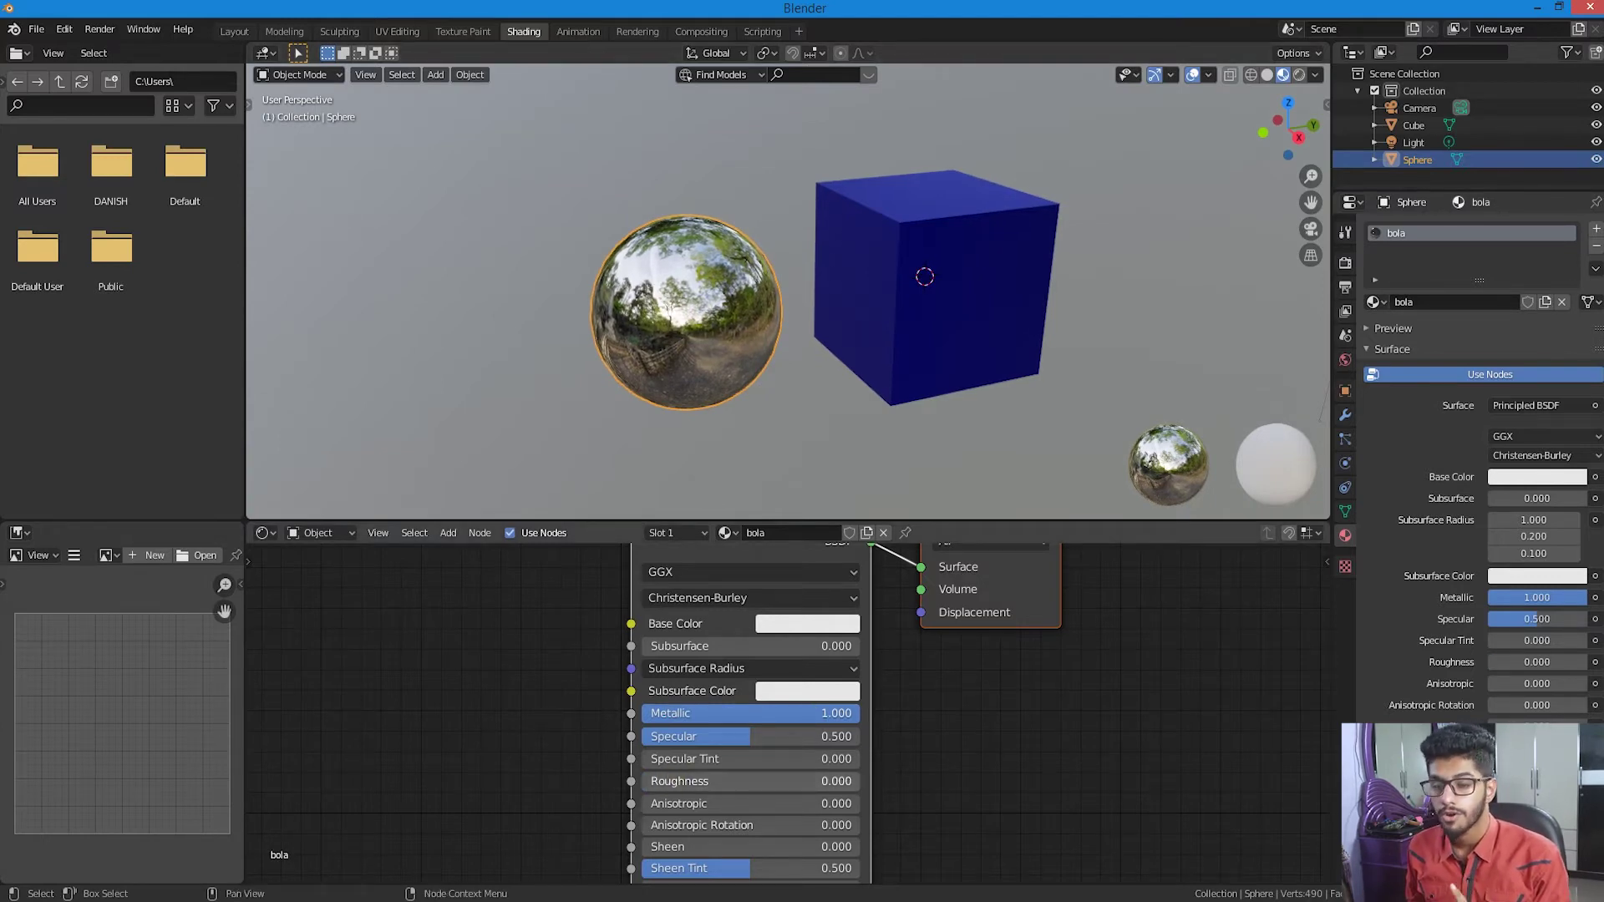
{"action": "left_click_drag", "start_coordinate": [806, 713], "coordinate": [648, 713]}
{"action": "scroll", "coordinate": [698, 360], "scroll_direction": "up", "scroll_amount": 2}
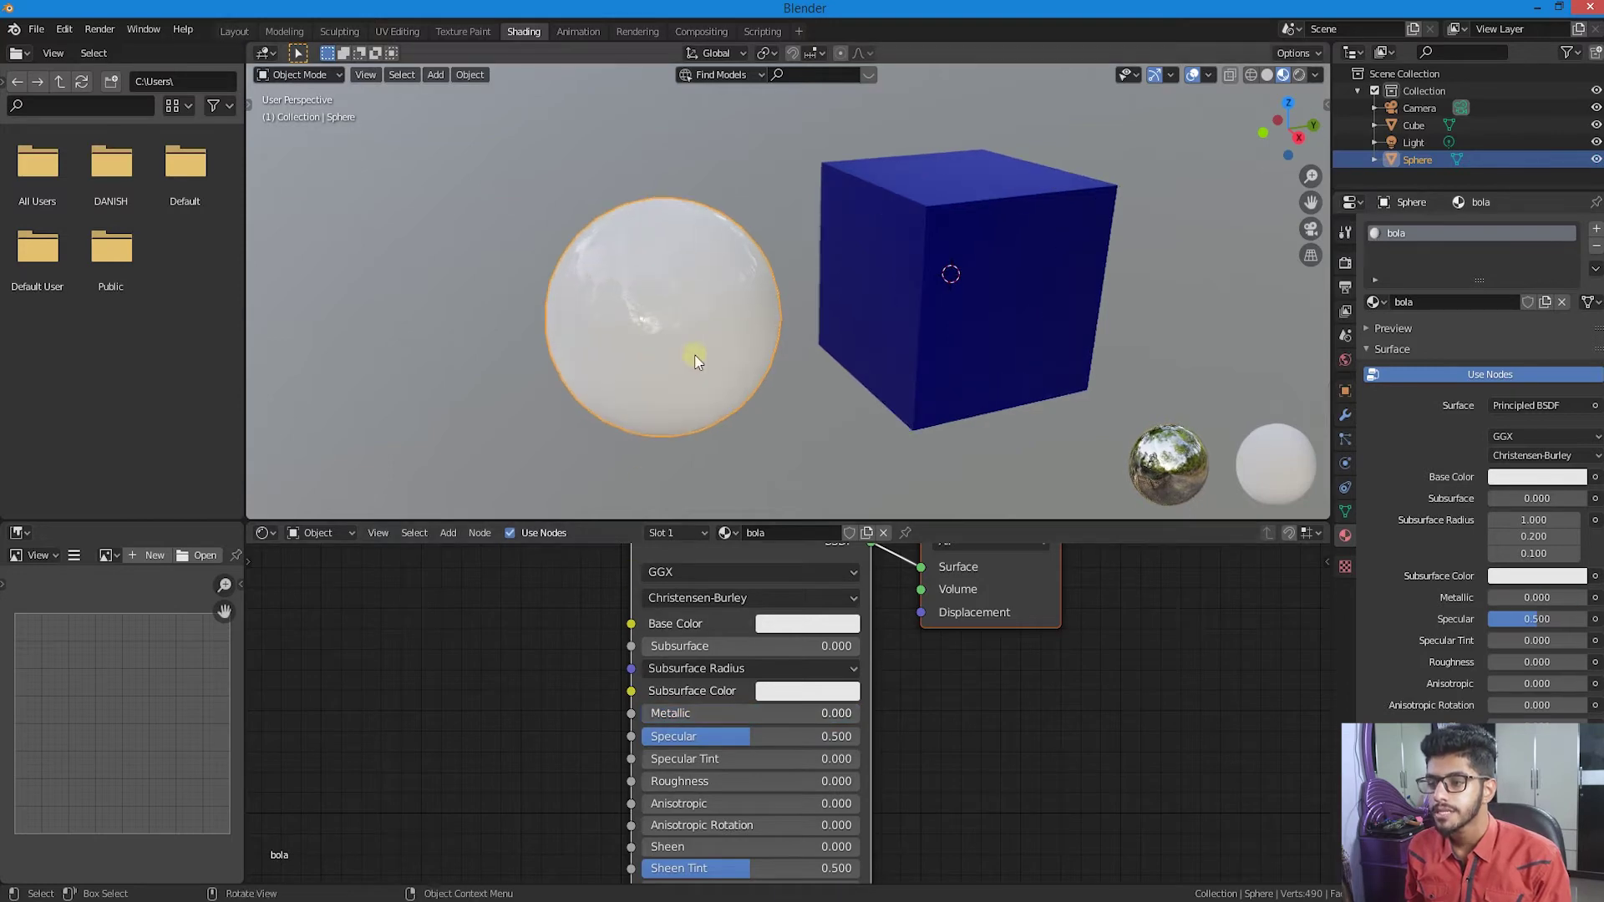
{"action": "scroll", "coordinate": [698, 361], "scroll_direction": "up", "scroll_amount": 1}
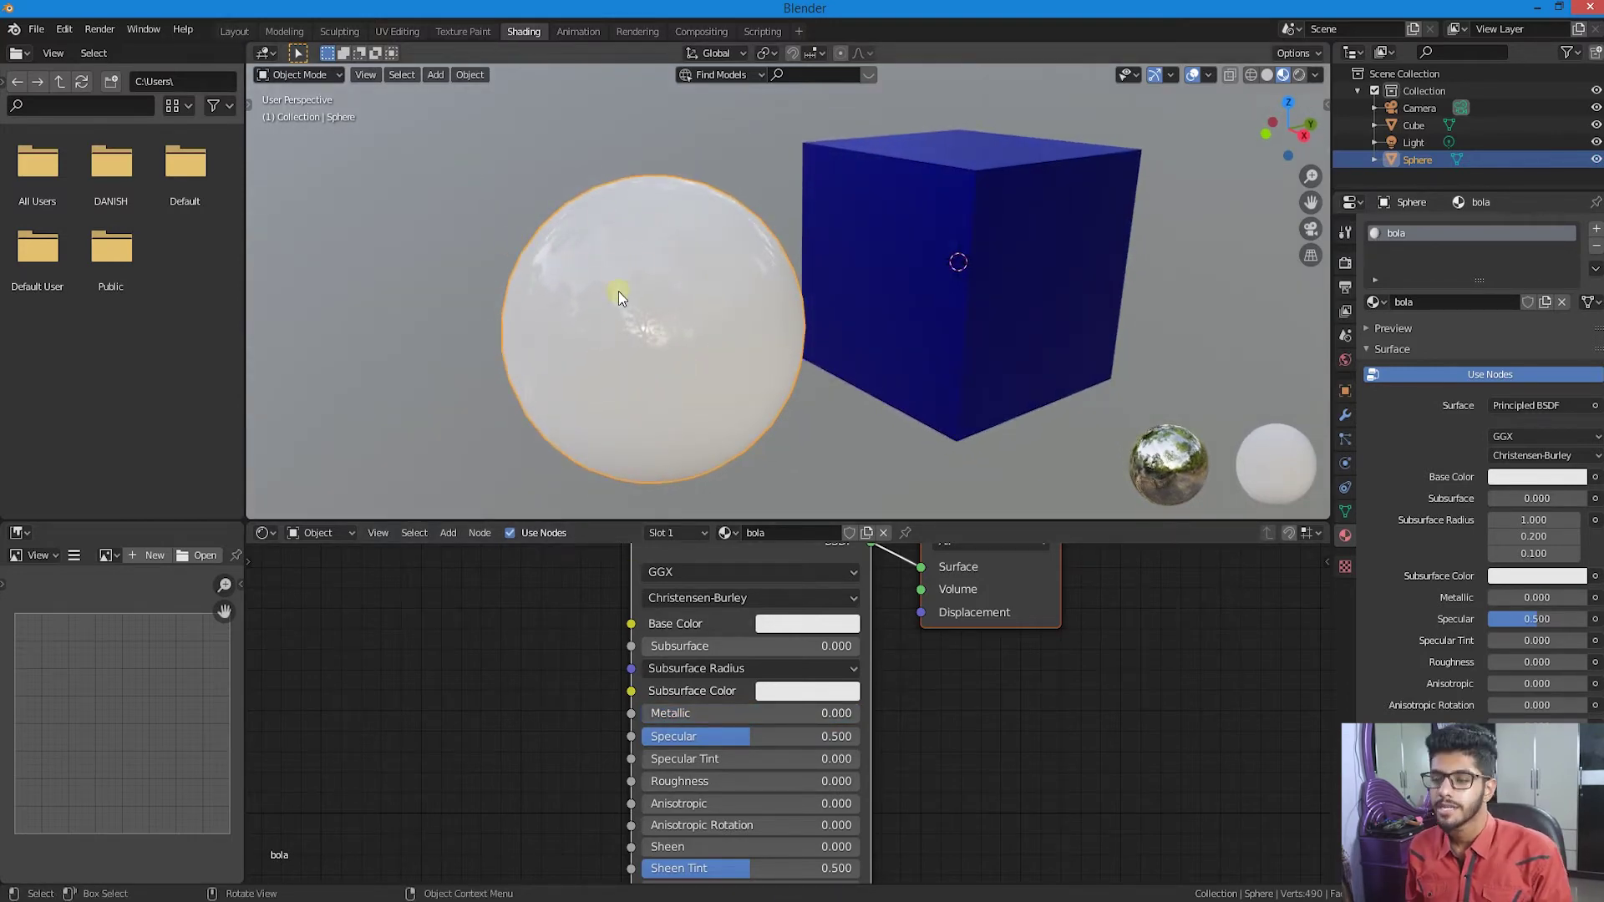
{"action": "scroll", "coordinate": [619, 292], "scroll_direction": "down", "scroll_amount": 1}
{"action": "scroll", "coordinate": [619, 292], "scroll_direction": "up", "scroll_amount": 1}
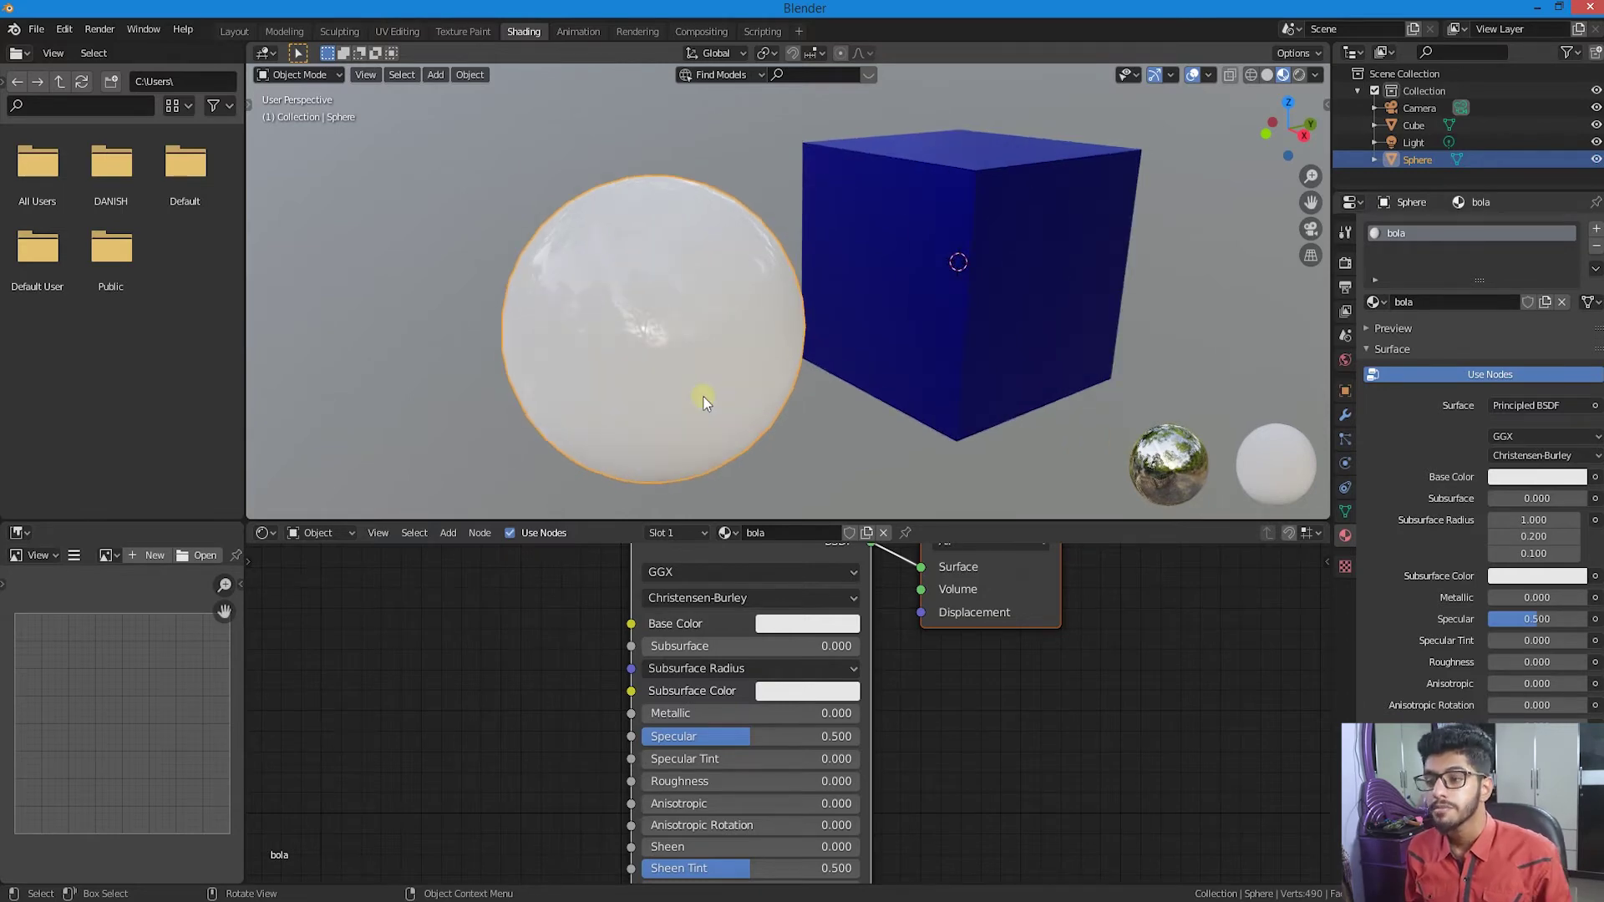
{"action": "middle_click_drag", "start_coordinate": [703, 401], "coordinate": [717, 382], "text": "shift"}
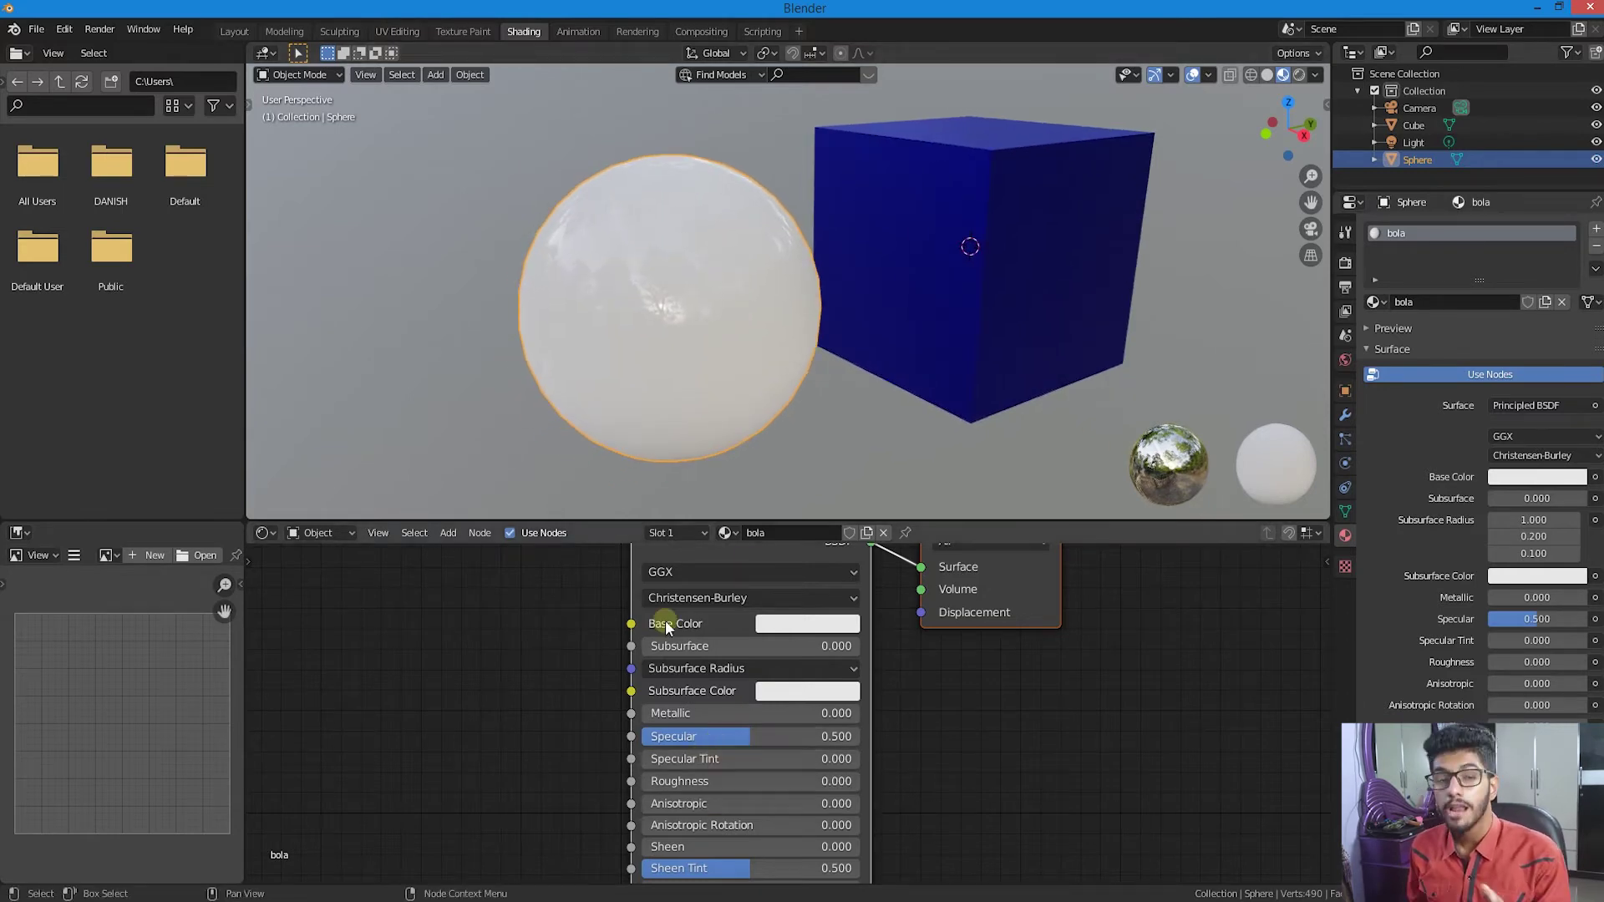
{"action": "mouse_move", "coordinate": [668, 781]}
{"action": "left_mouse_down"}
{"action": "mouse_move", "coordinate": [834, 782]}
{"action": "mouse_move", "coordinate": [642, 781]}
{"action": "left_mouse_up"}
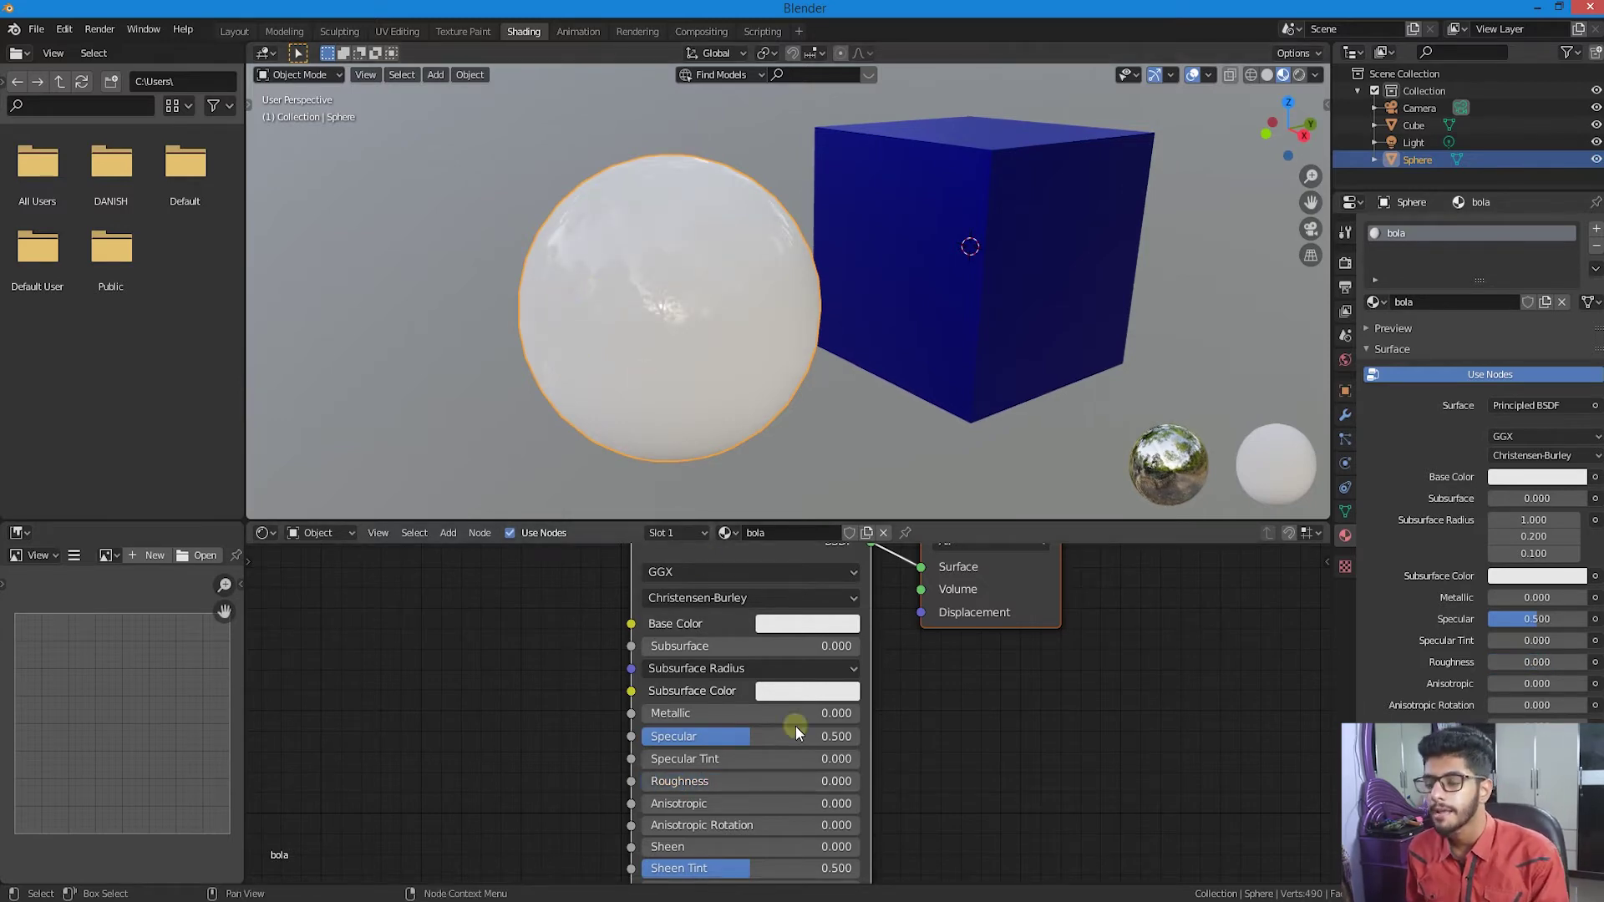
- Set the bola material's Base Color to bright green and its Metallic to 1.000
{"action": "middle_click_drag", "start_coordinate": [975, 852], "coordinate": [1000, 769]}
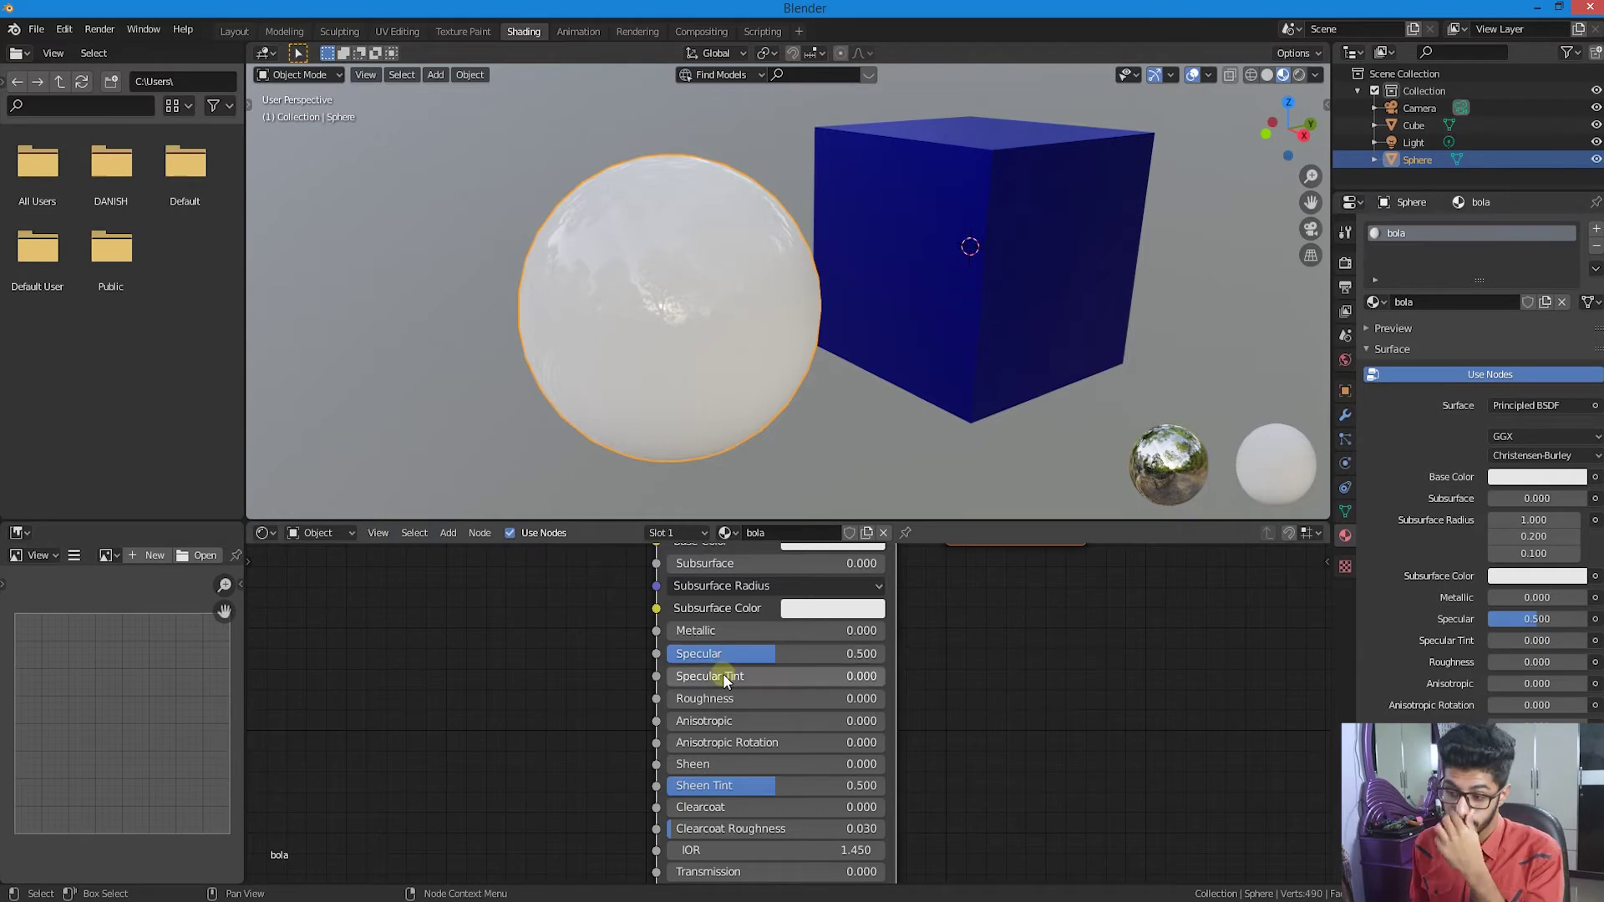
{"action": "middle_click_drag", "start_coordinate": [909, 648], "coordinate": [873, 764]}
{"action": "left_click", "coordinate": [809, 643]}
{"action": "left_click_drag", "start_coordinate": [834, 417], "coordinate": [777, 389]}
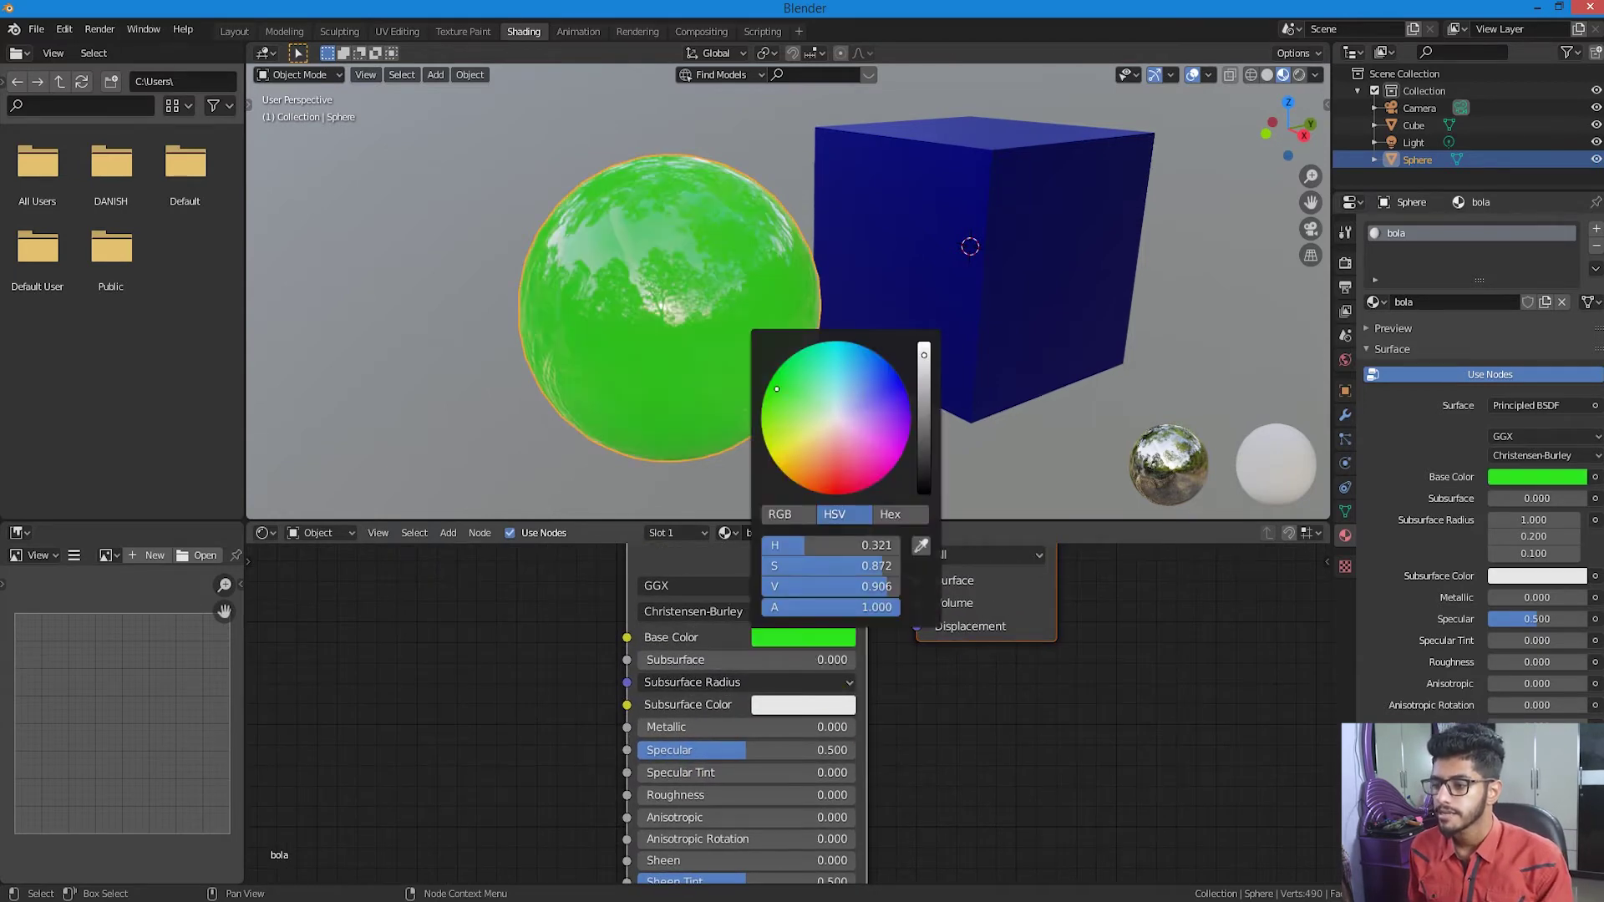
{"action": "left_click_drag", "start_coordinate": [660, 728], "coordinate": [859, 734]}
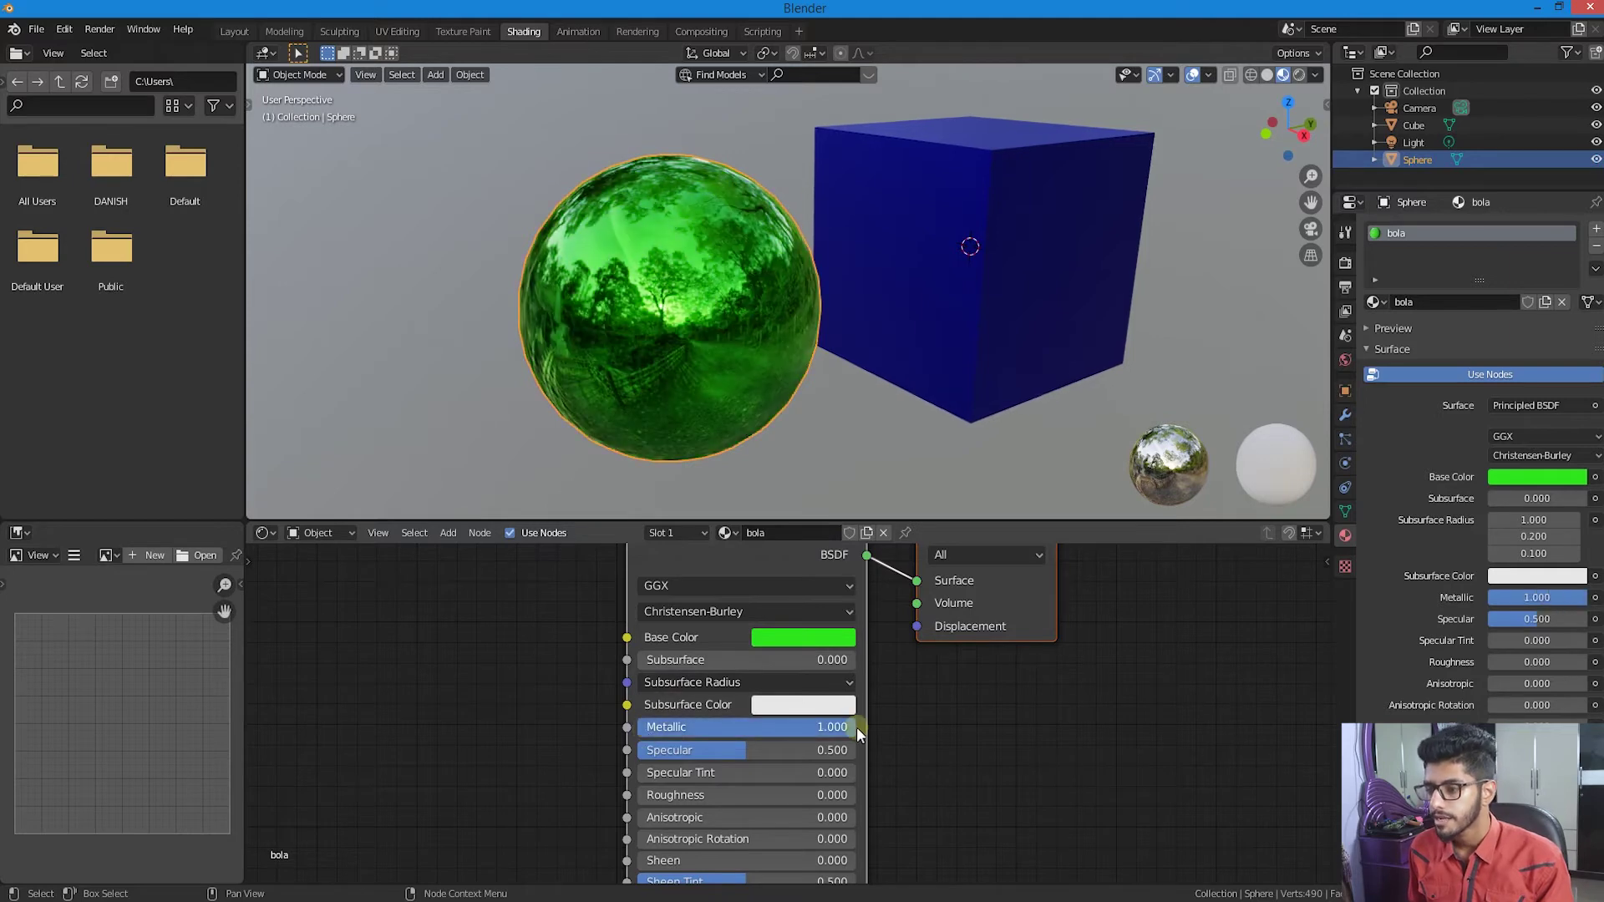
- Duplicate the green sphere about 2.46 m to the side away from the cube, and select the copy
{"action": "scroll", "coordinate": [734, 296], "scroll_direction": "down", "scroll_amount": 4}
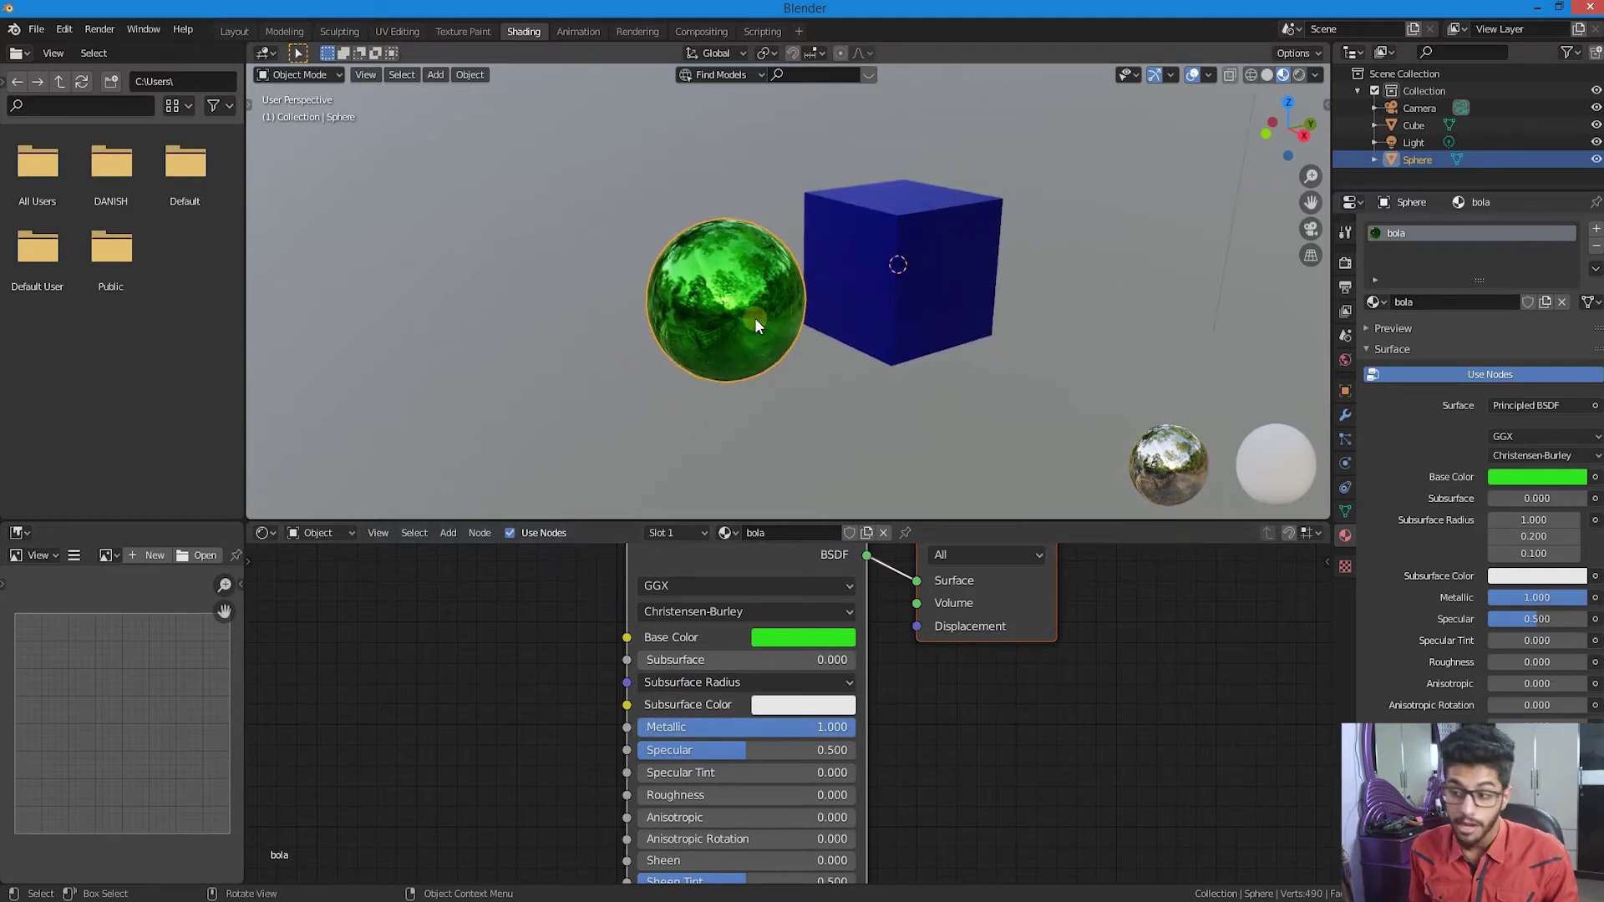
{"action": "key", "text": "shift+d"}
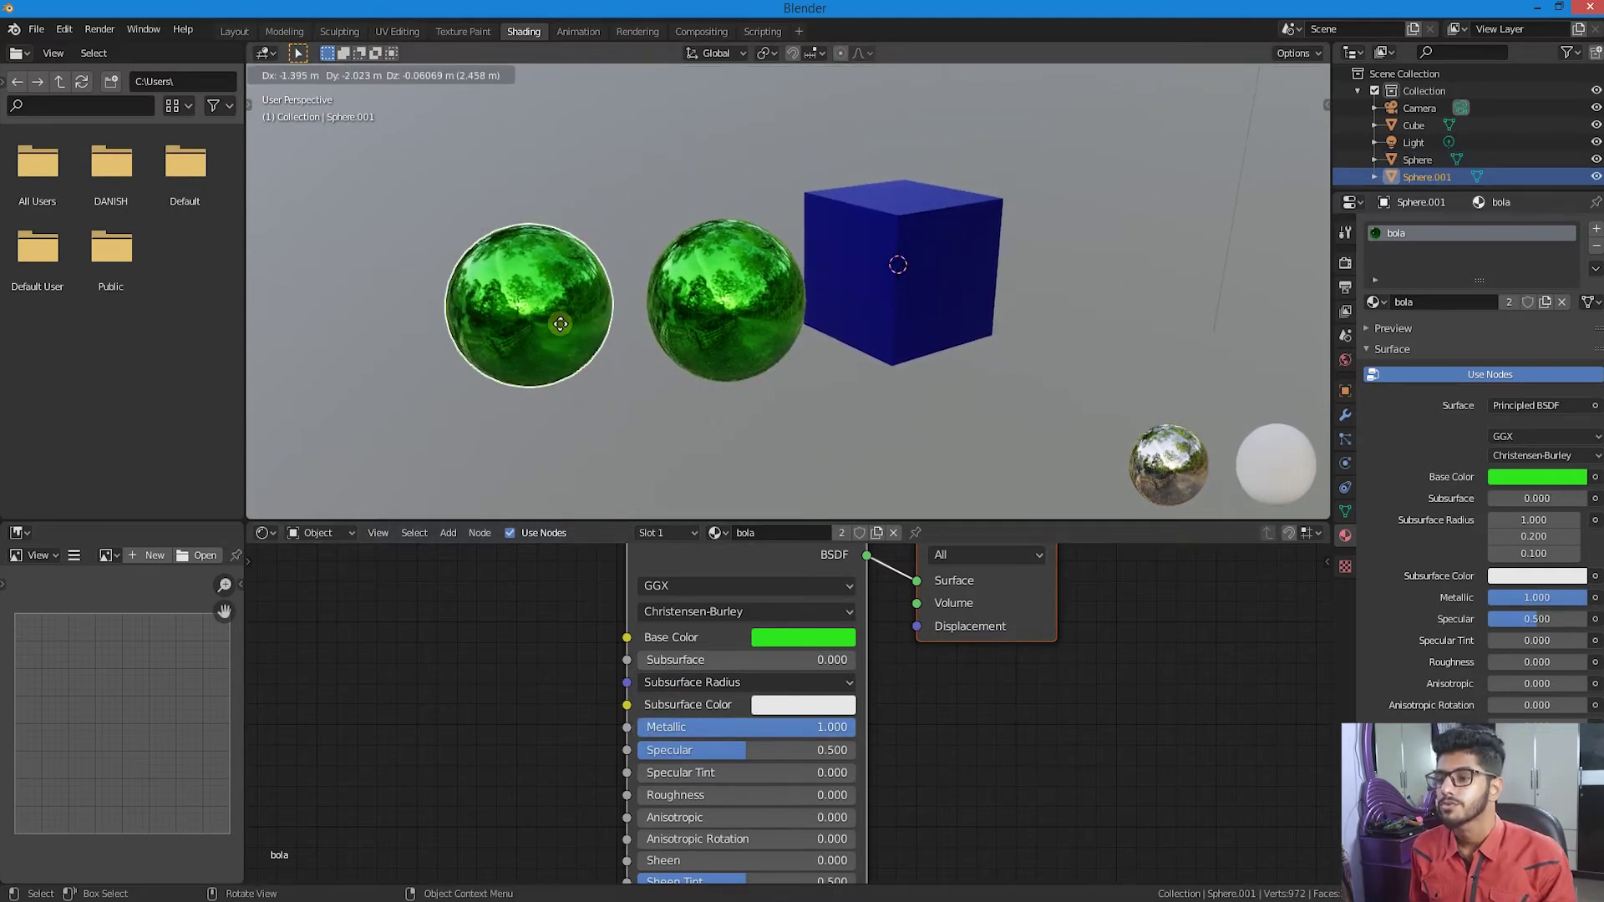
{"action": "left_click", "coordinate": [560, 322]}
{"action": "scroll", "coordinate": [560, 322], "scroll_direction": "up", "scroll_amount": 2}
{"action": "left_click", "coordinate": [776, 309]}
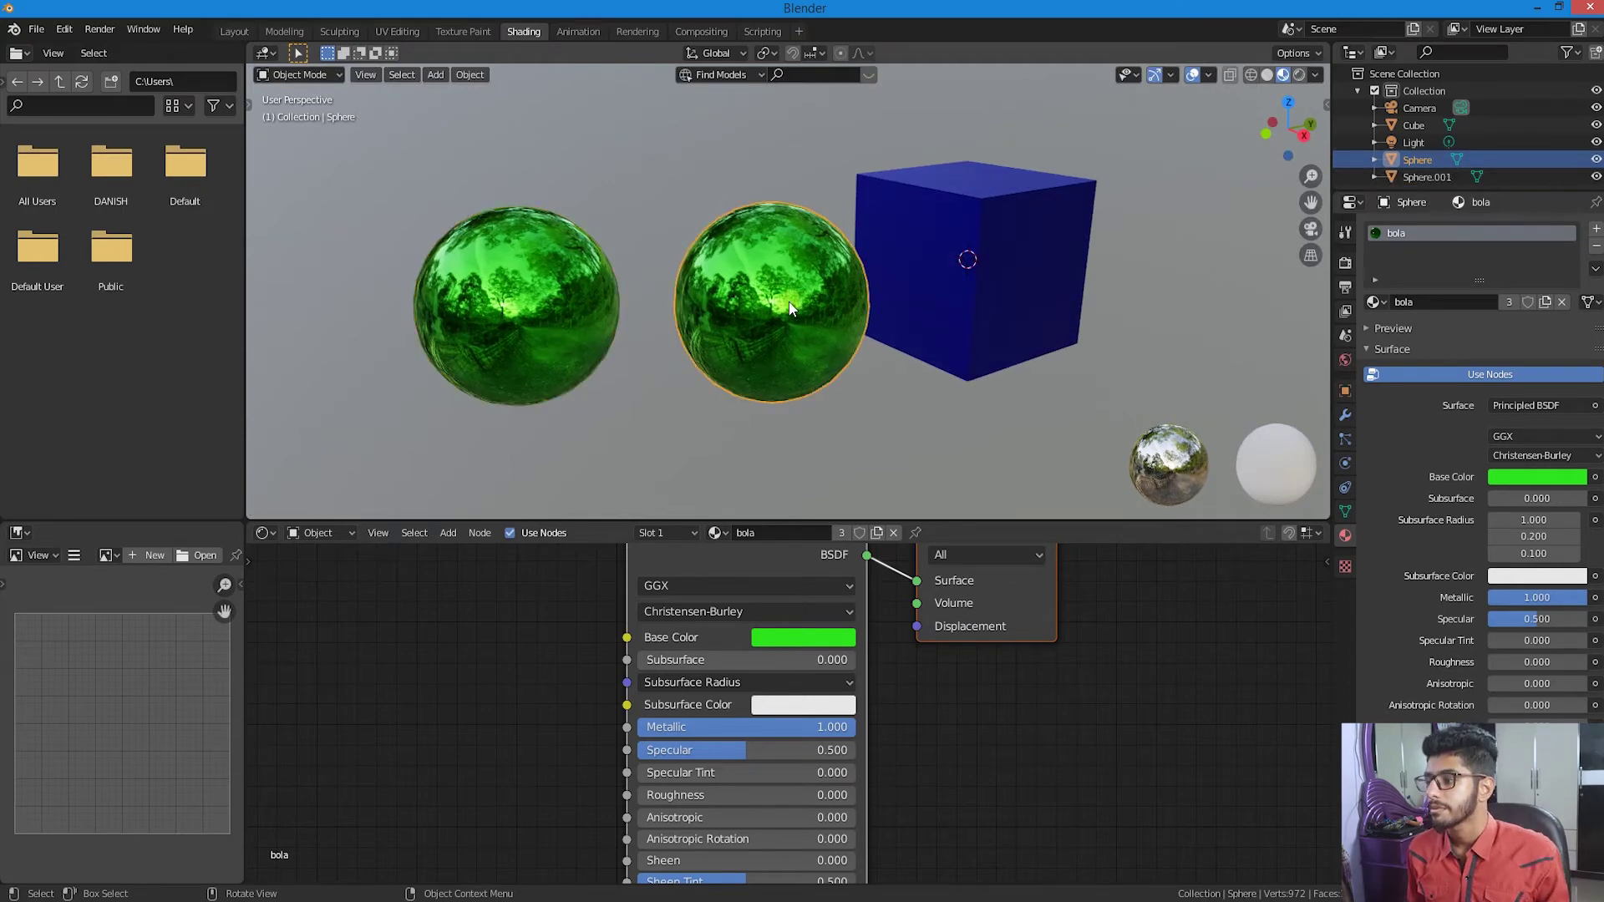
{"action": "left_click", "coordinate": [575, 318]}
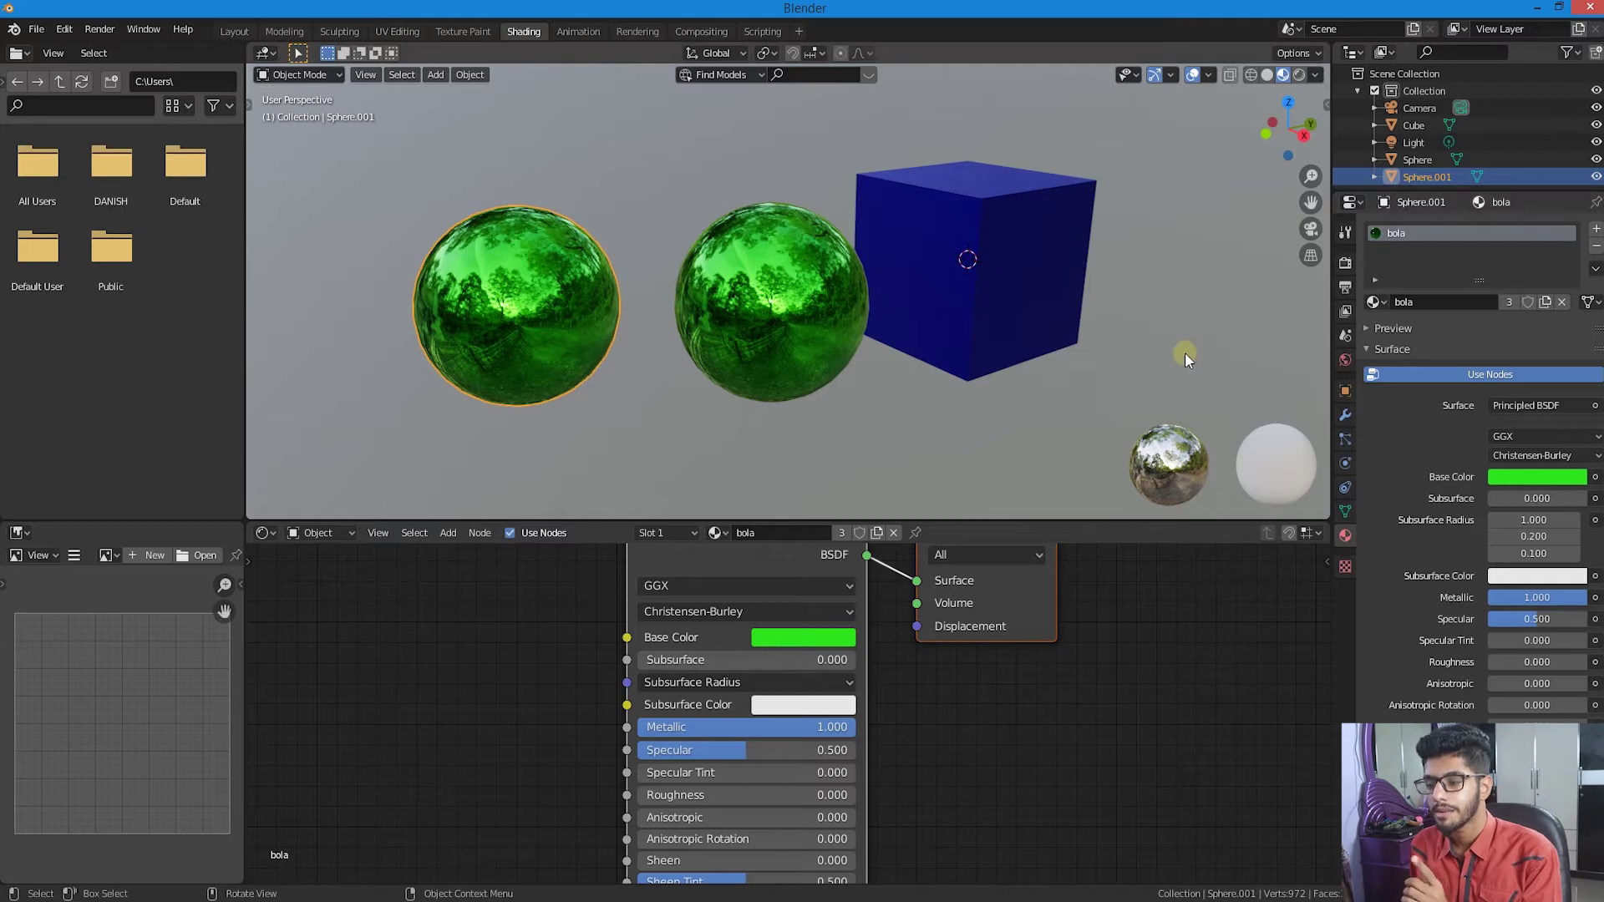
- Change the shared bola material's Base Color to blue and back to green to compare both spheres
{"action": "left_click", "coordinate": [815, 639]}
{"action": "left_click", "coordinate": [888, 381]}
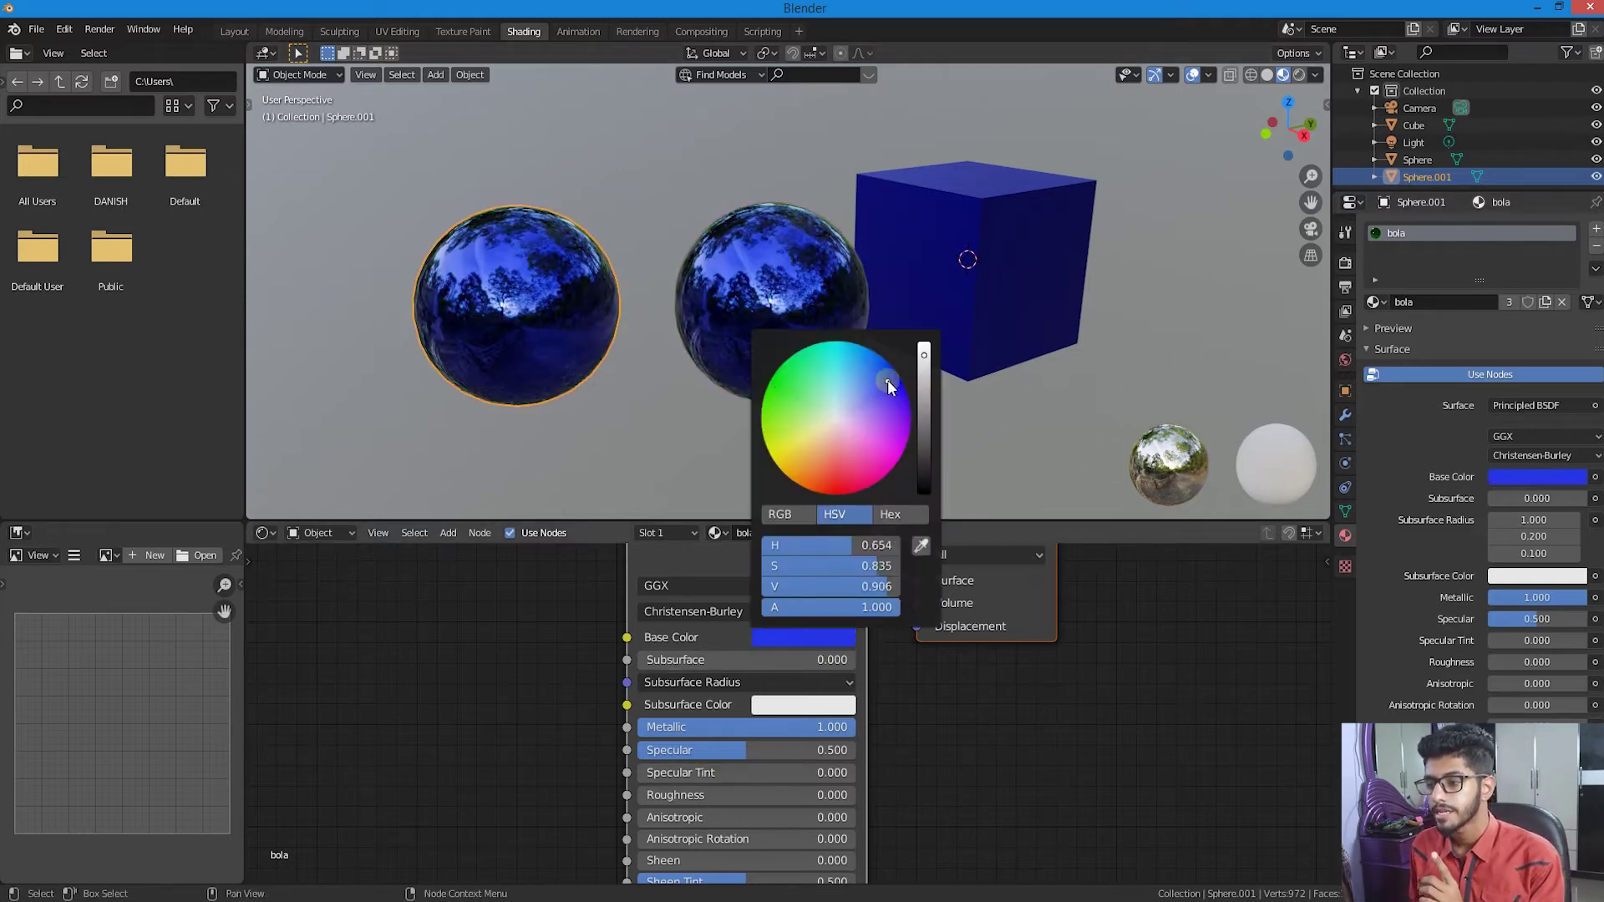
{"action": "left_click", "coordinate": [806, 645]}
{"action": "left_click", "coordinate": [783, 386]}
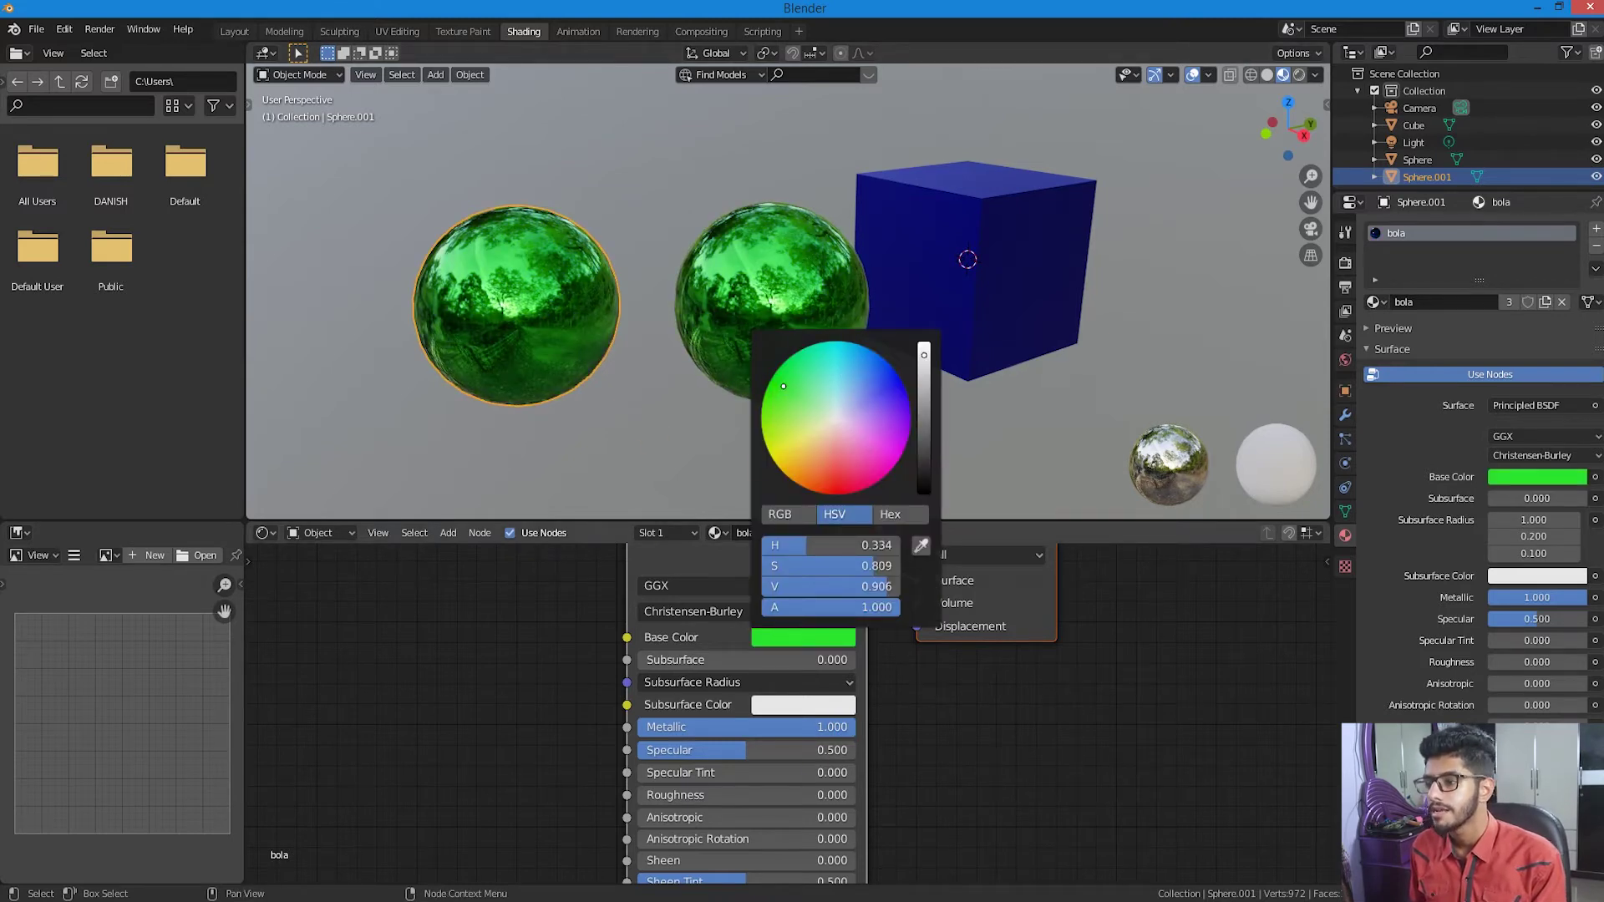
{"action": "mouse_move", "coordinate": [784, 386]}
{"action": "left_mouse_down"}
{"action": "mouse_move", "coordinate": [835, 359]}
{"action": "mouse_move", "coordinate": [881, 443]}
{"action": "mouse_move", "coordinate": [772, 418]}
{"action": "mouse_move", "coordinate": [791, 385]}
{"action": "left_mouse_up"}
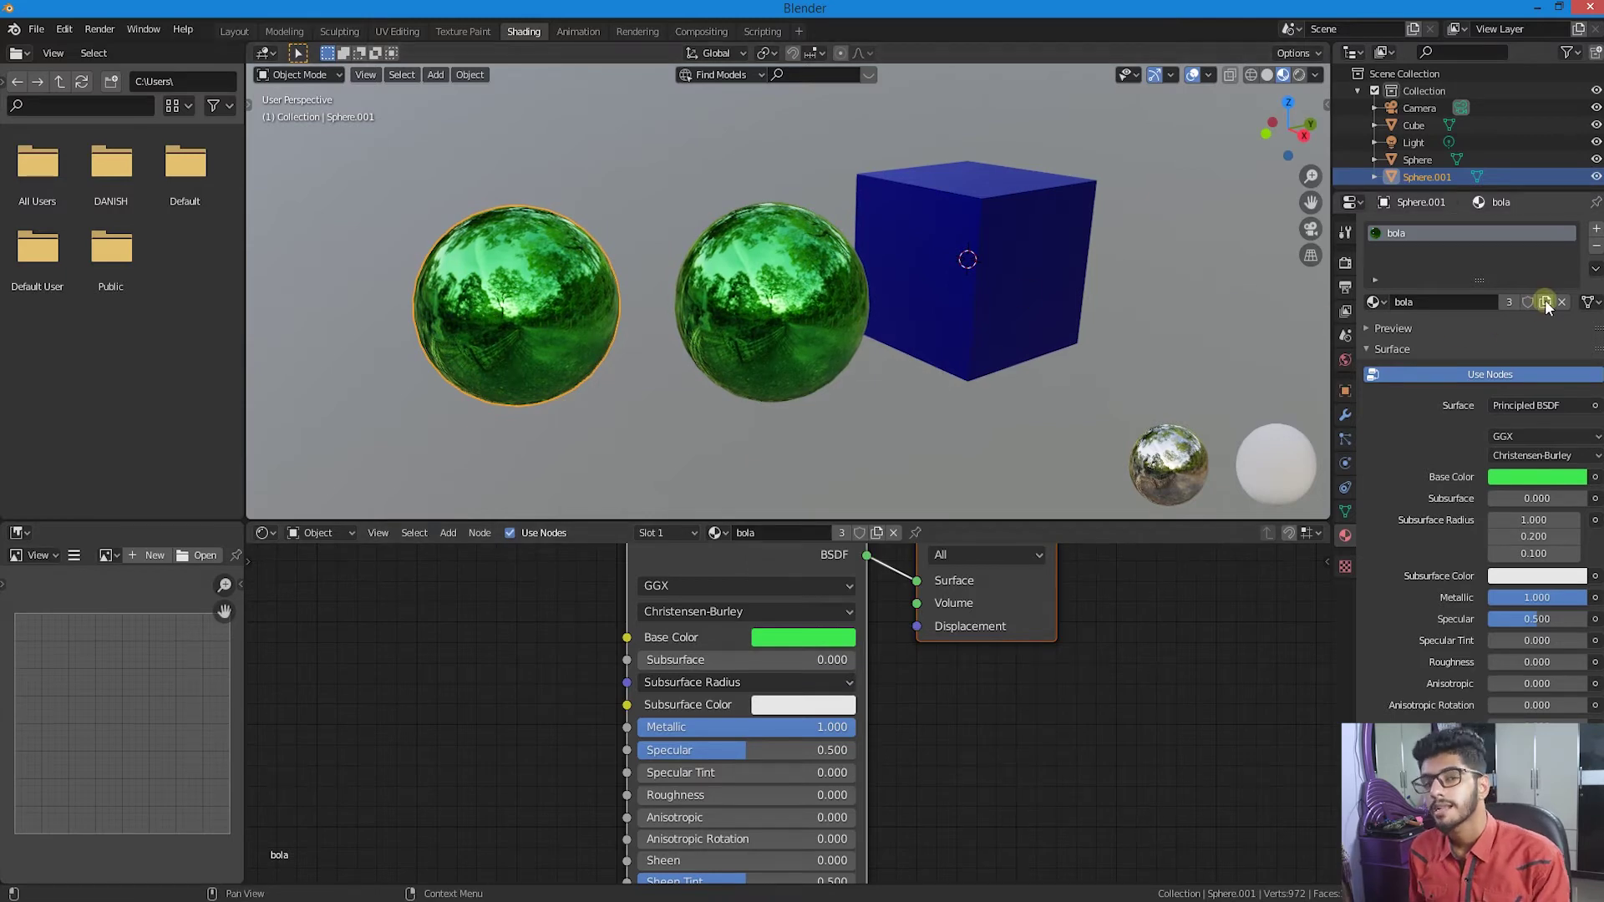
- Give the original sphere beside the cube its own copy of the bola material and set that copy's Base Color to salmon red
{"action": "left_click", "coordinate": [764, 323]}
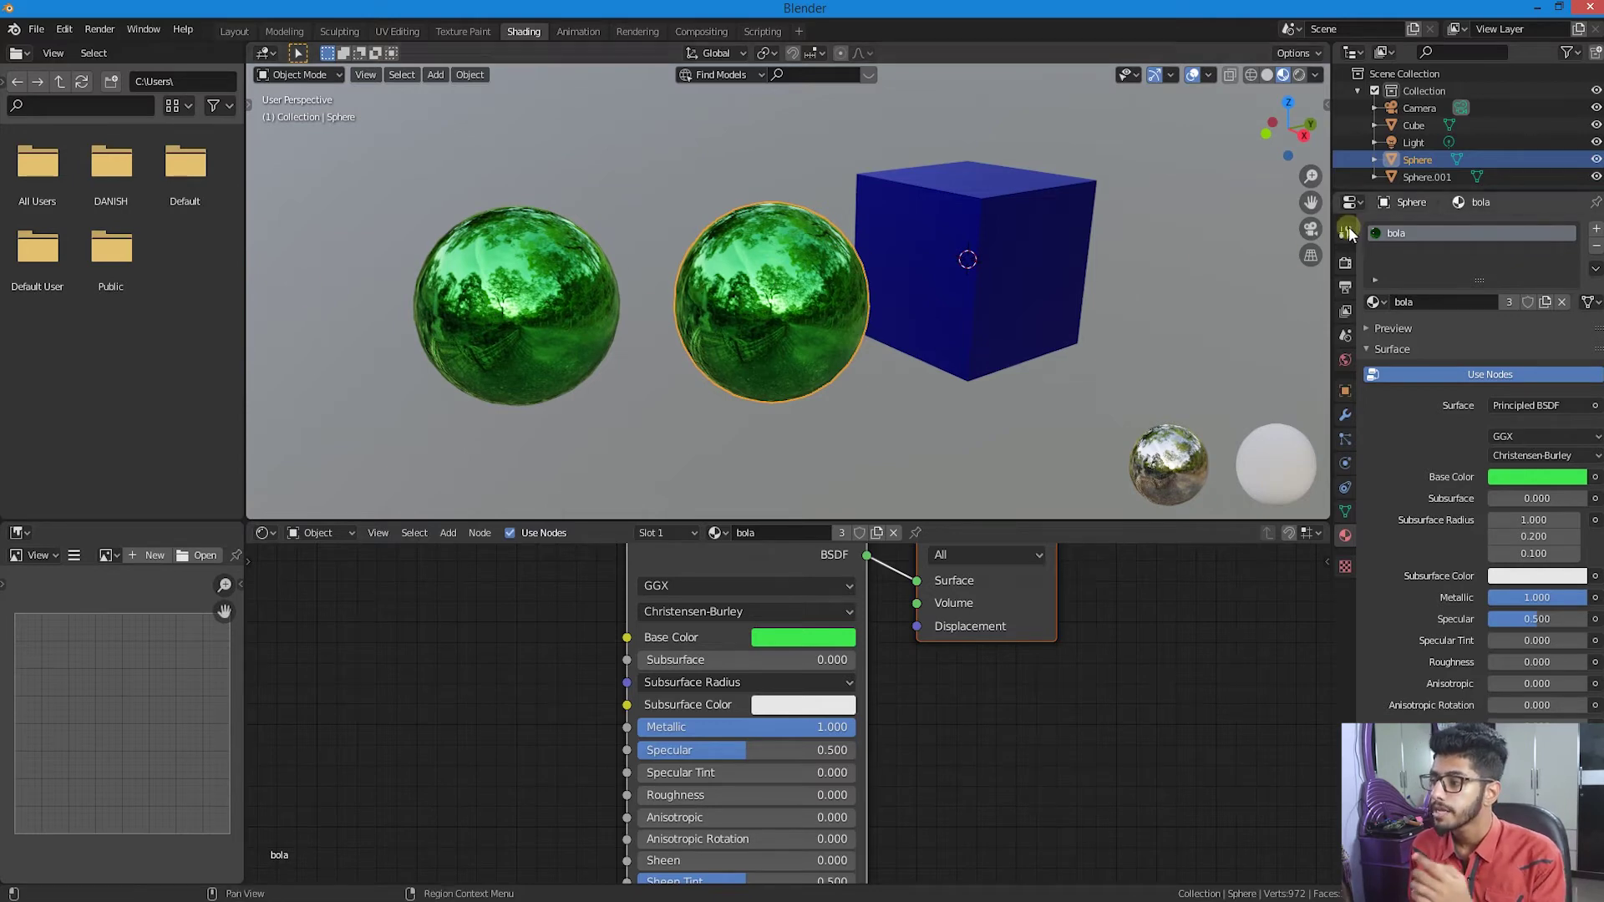
{"action": "left_click", "coordinate": [1416, 234]}
{"action": "left_click", "coordinate": [1541, 265]}
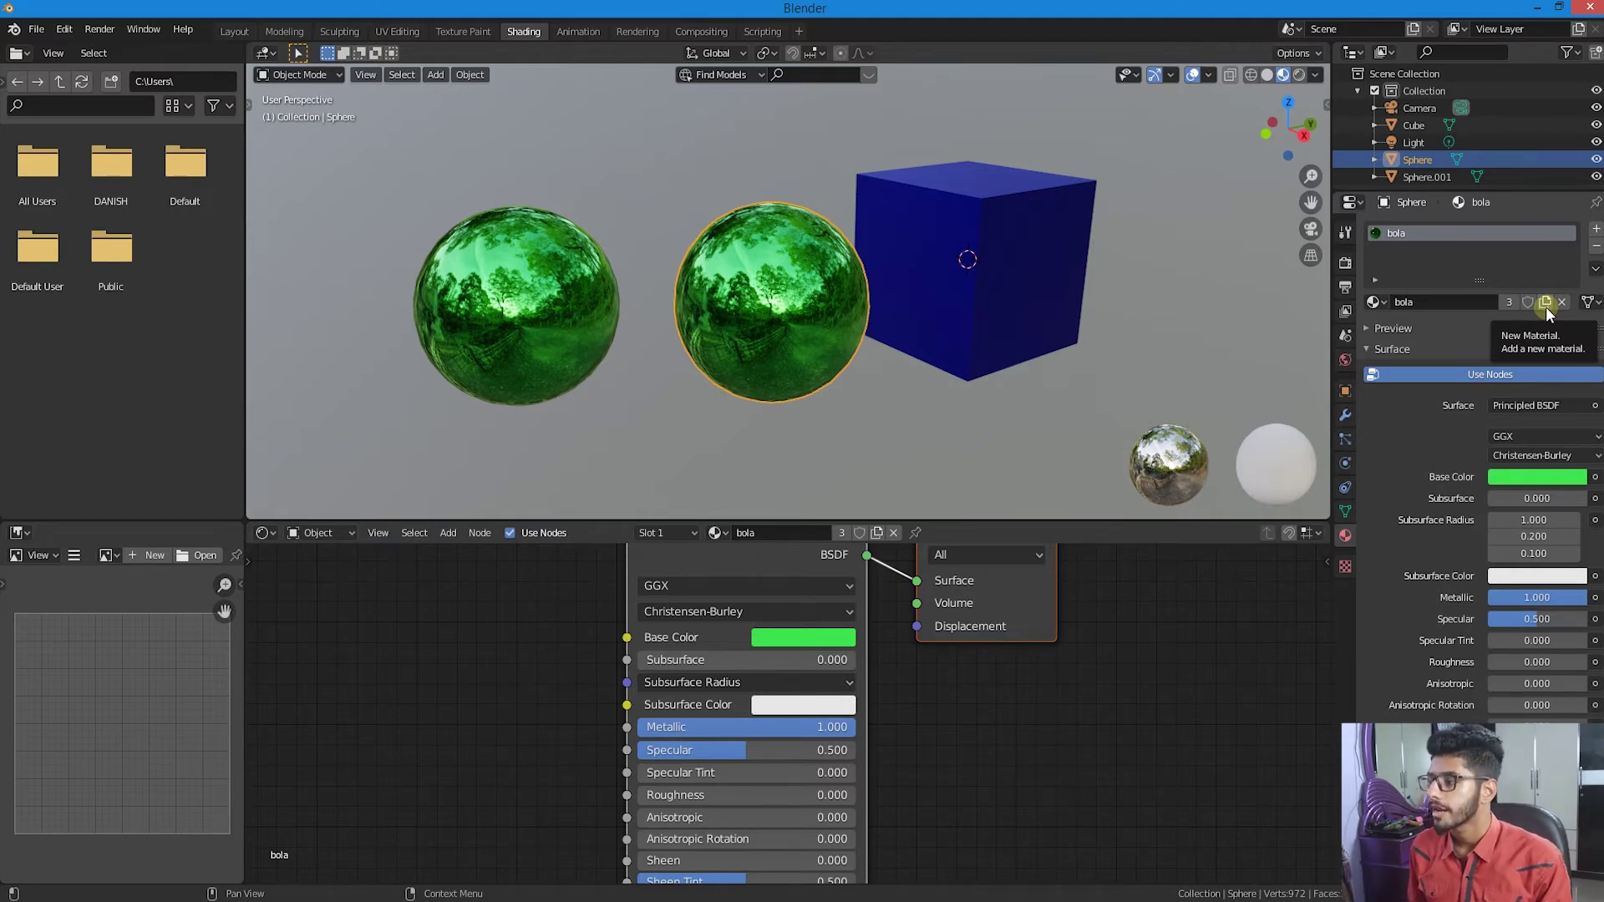
{"action": "left_click", "coordinate": [1546, 304]}
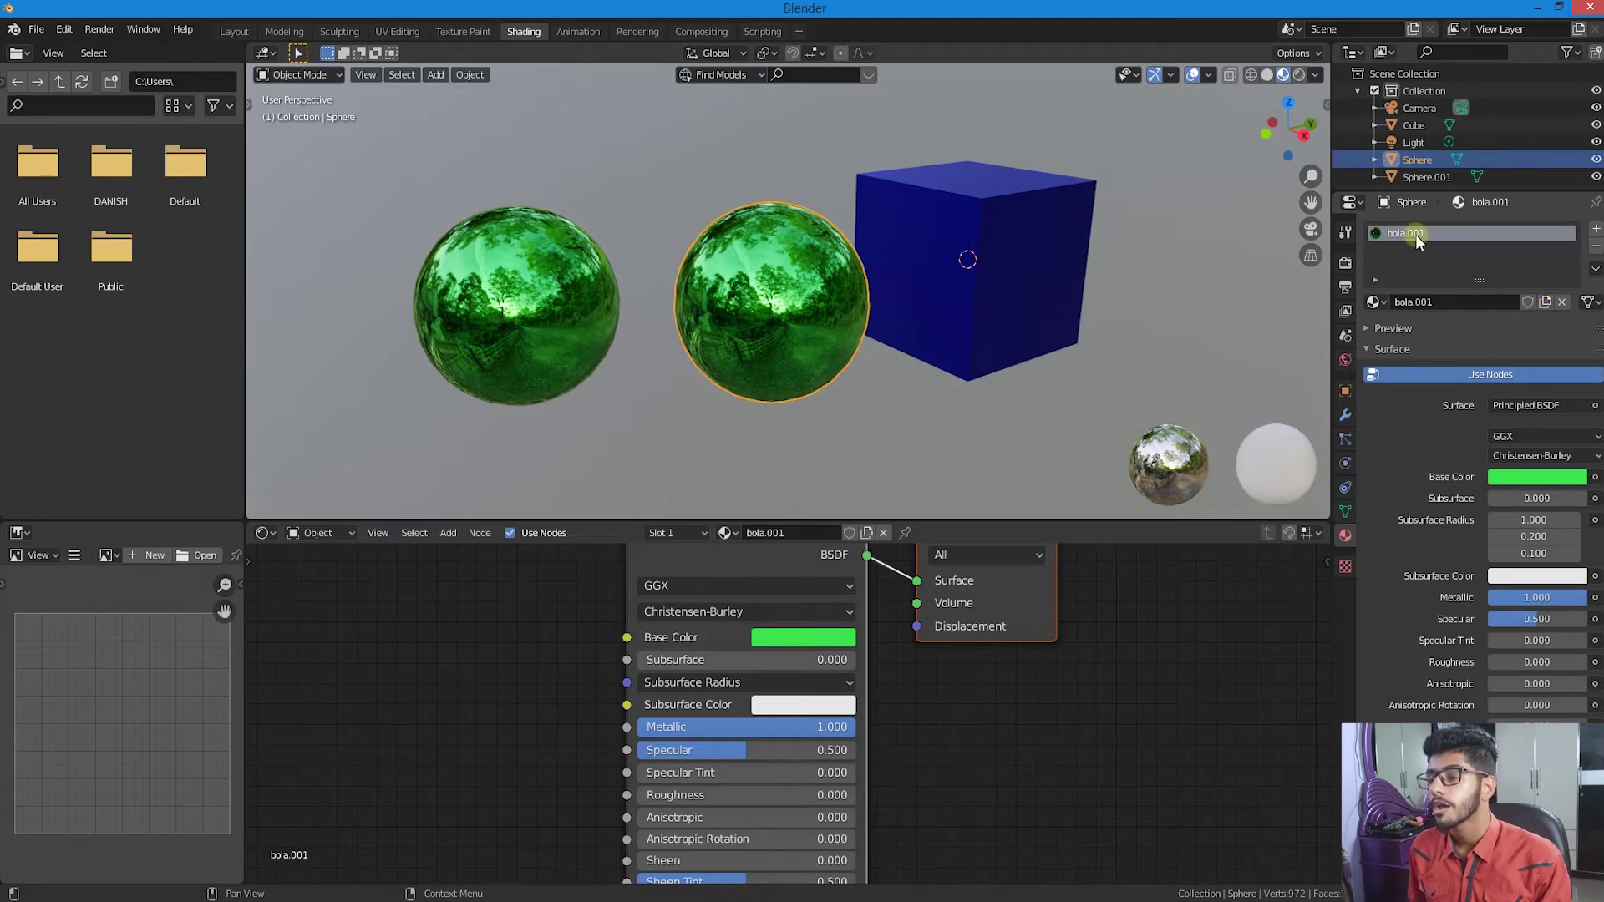
{"action": "left_click", "coordinate": [828, 639]}
{"action": "mouse_move", "coordinate": [815, 462]}
{"action": "left_mouse_down"}
{"action": "mouse_move", "coordinate": [803, 453]}
{"action": "mouse_move", "coordinate": [829, 459]}
{"action": "left_mouse_up"}
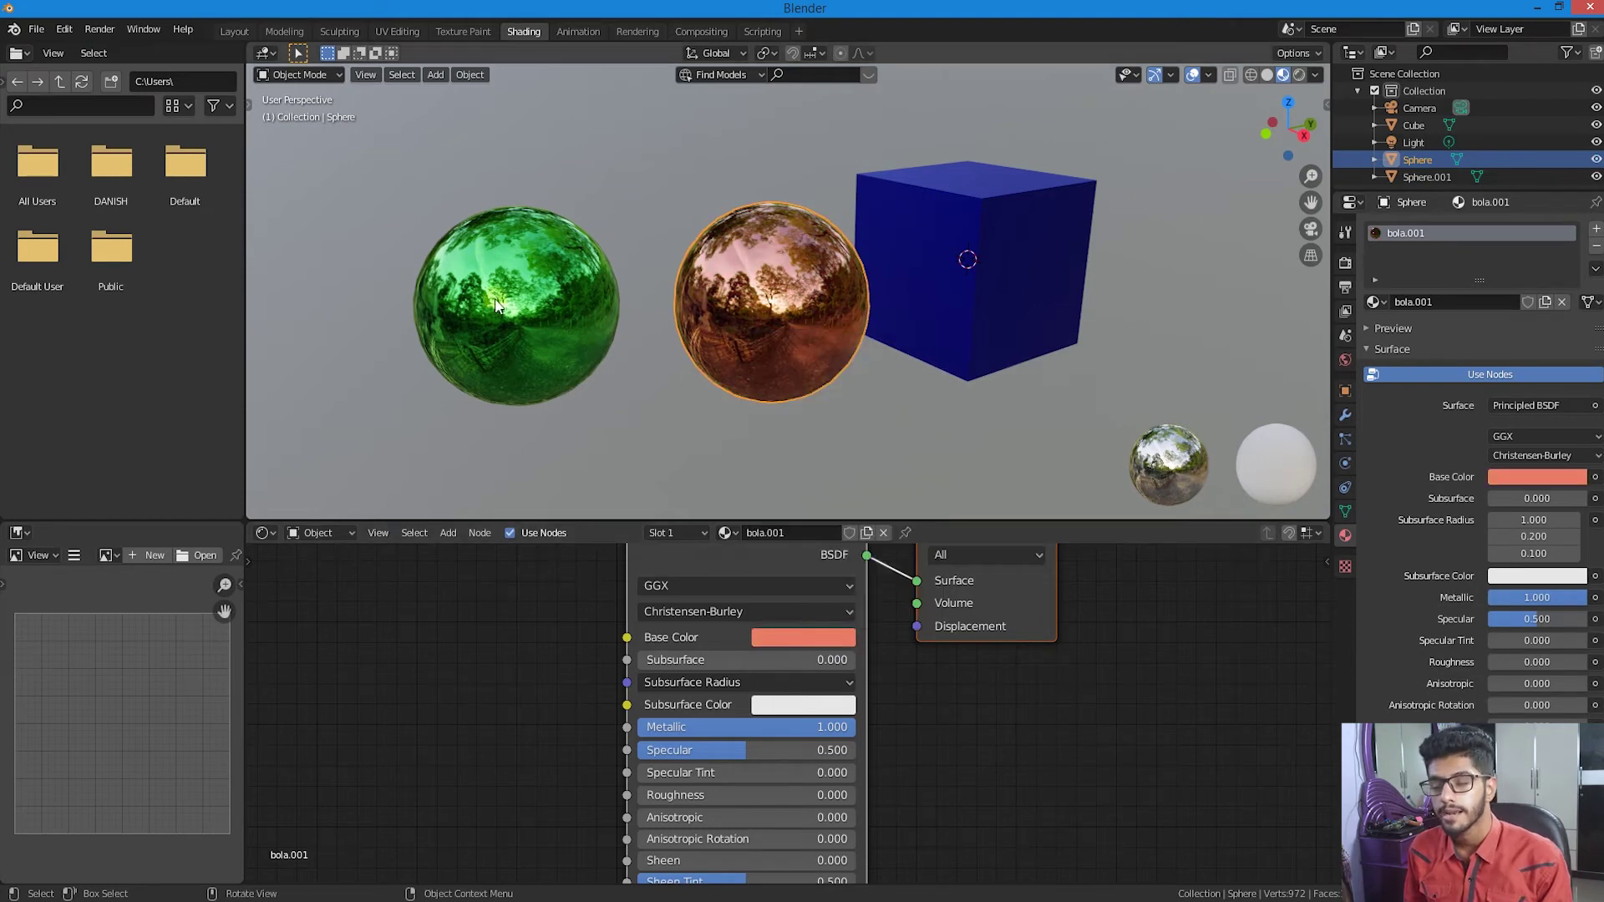
{"action": "left_click", "coordinate": [1116, 197]}
- Duplicate the blue cube and place the copy above the spheres, about 4.2 m from the original
{"action": "scroll", "coordinate": [949, 359], "scroll_direction": "down", "scroll_amount": 2}
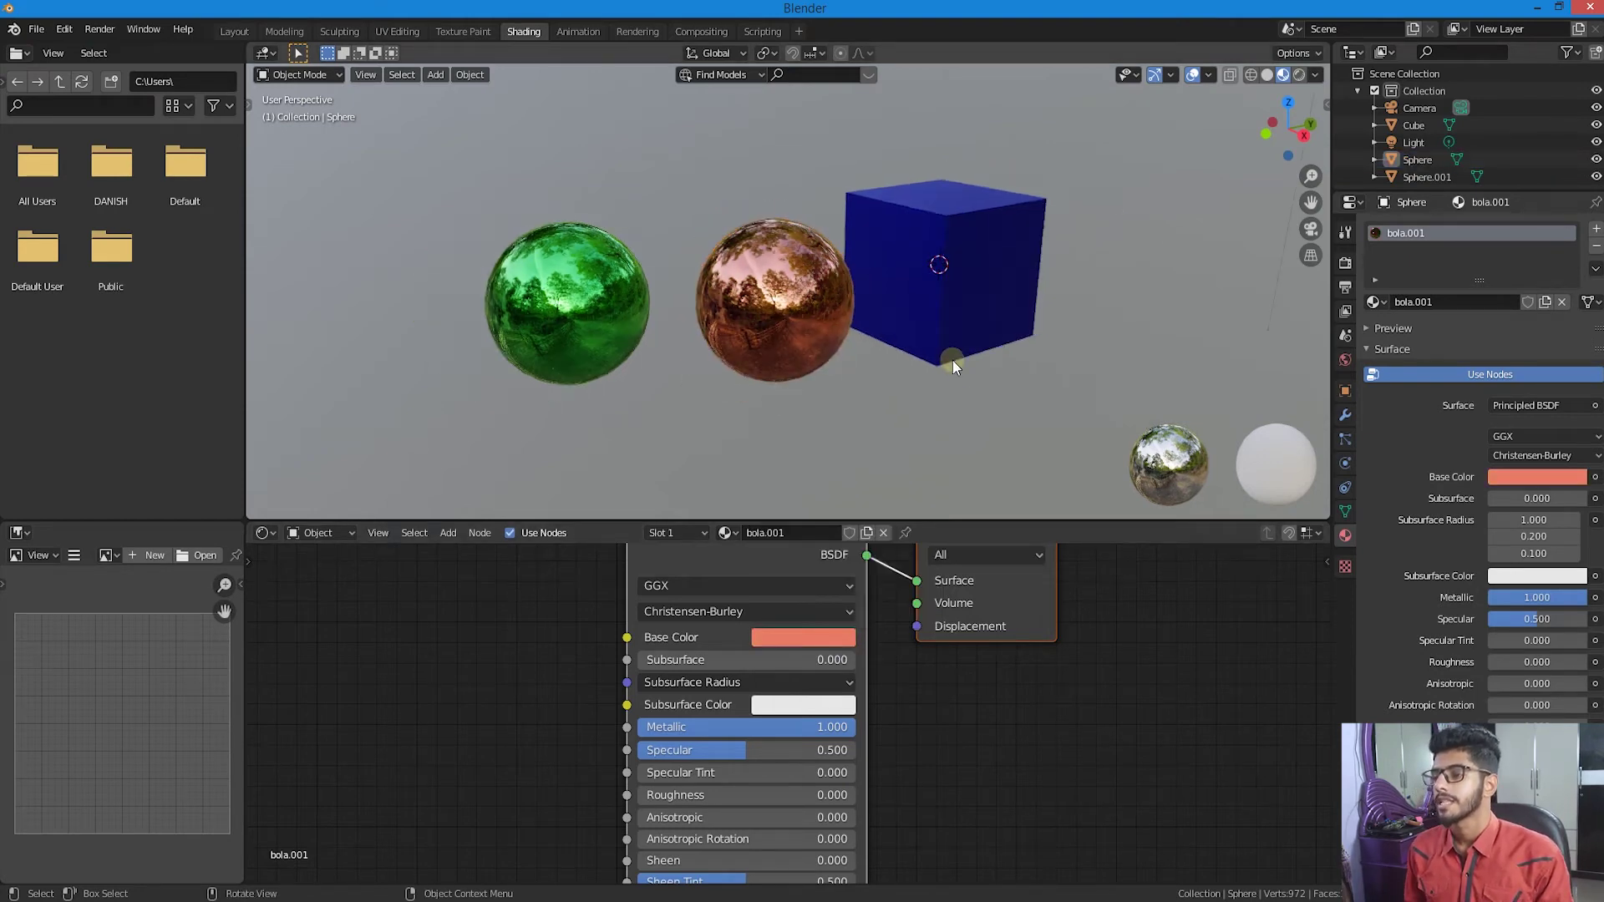
{"action": "left_click", "coordinate": [917, 269]}
{"action": "middle_click_drag", "start_coordinate": [917, 269], "coordinate": [807, 334]}
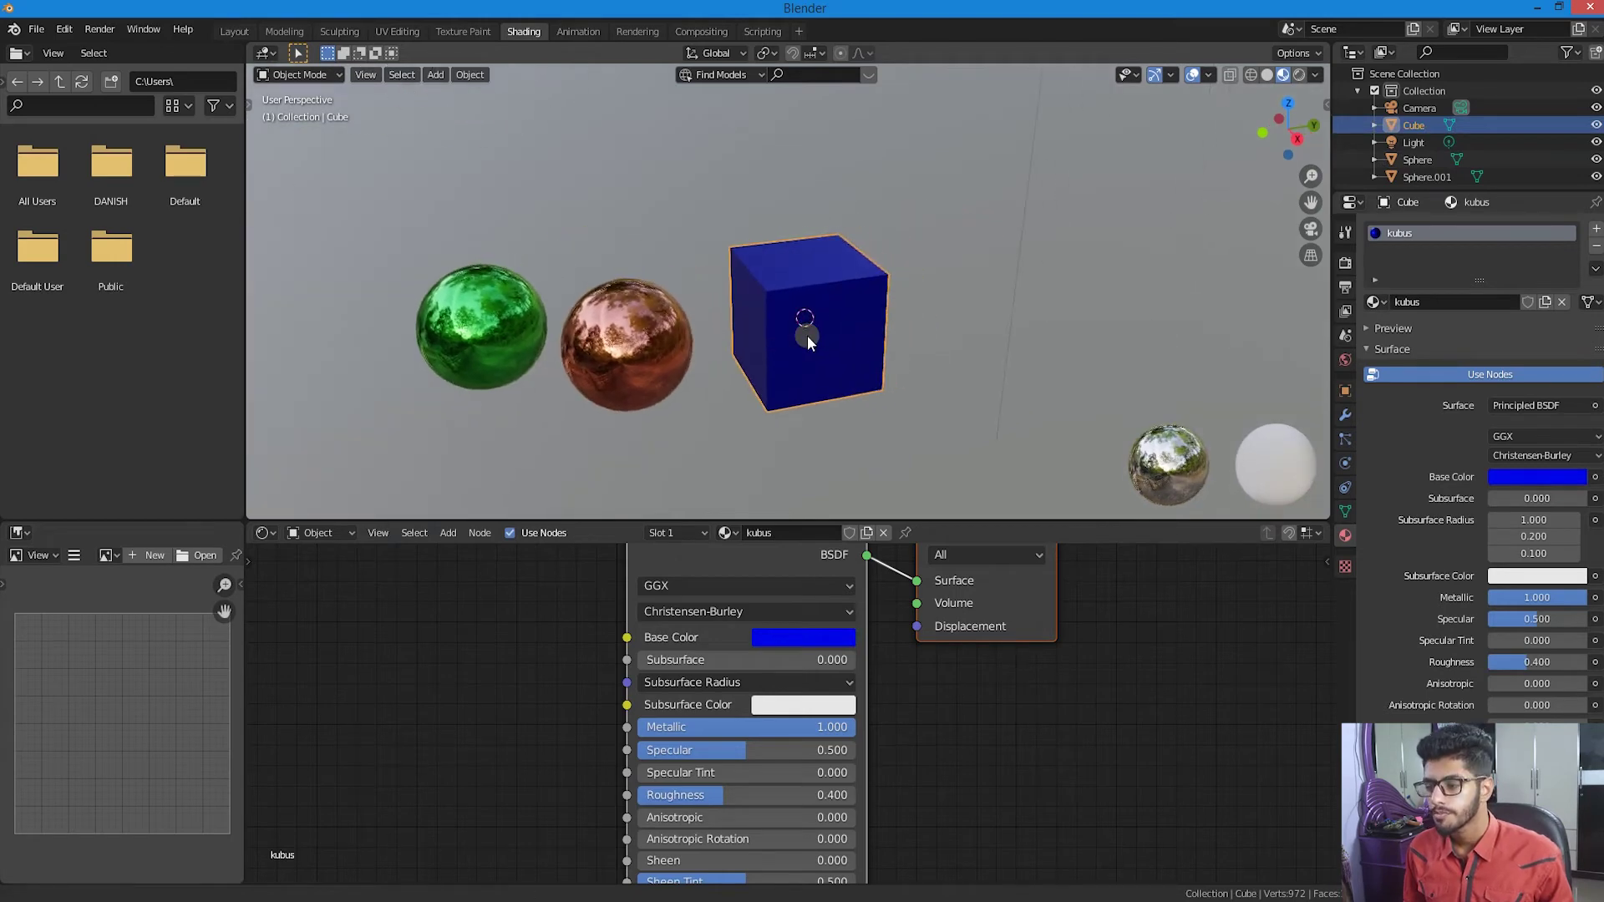
{"action": "key", "text": "shift+d"}
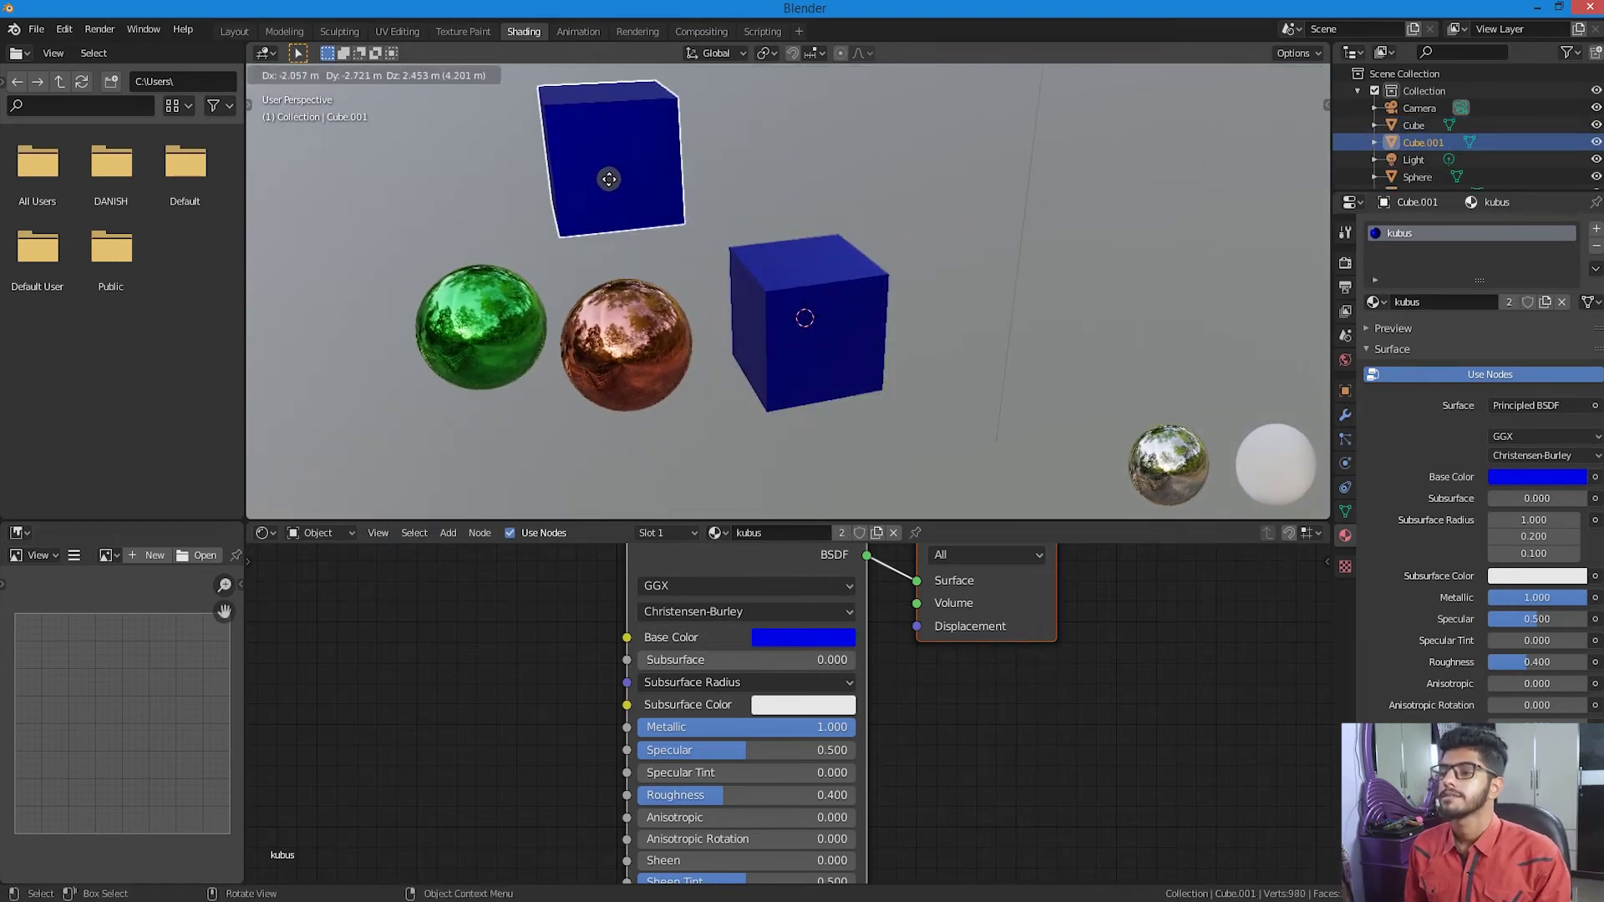
{"action": "left_click", "coordinate": [609, 179]}
{"action": "middle_click_drag", "start_coordinate": [653, 209], "coordinate": [729, 209]}
{"action": "scroll", "coordinate": [728, 209], "scroll_direction": "up", "scroll_amount": 3}
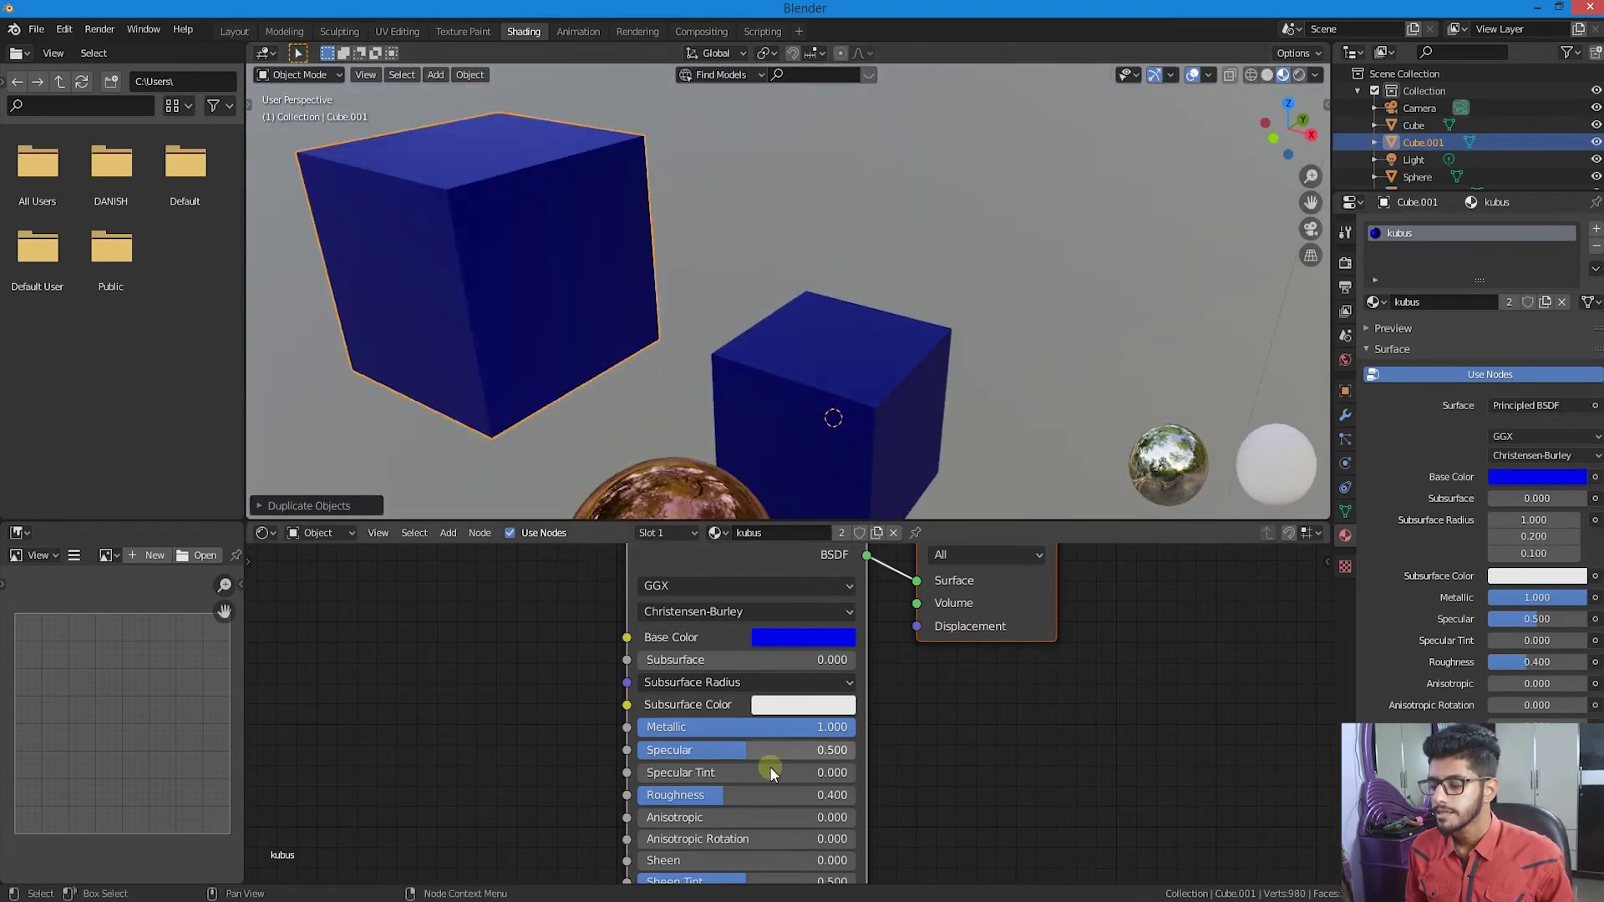
- Set the kubus material's Roughness and Metallic to 0.000 and inspect the reflections on both cubes
{"action": "left_click_drag", "start_coordinate": [769, 794], "coordinate": [719, 795]}
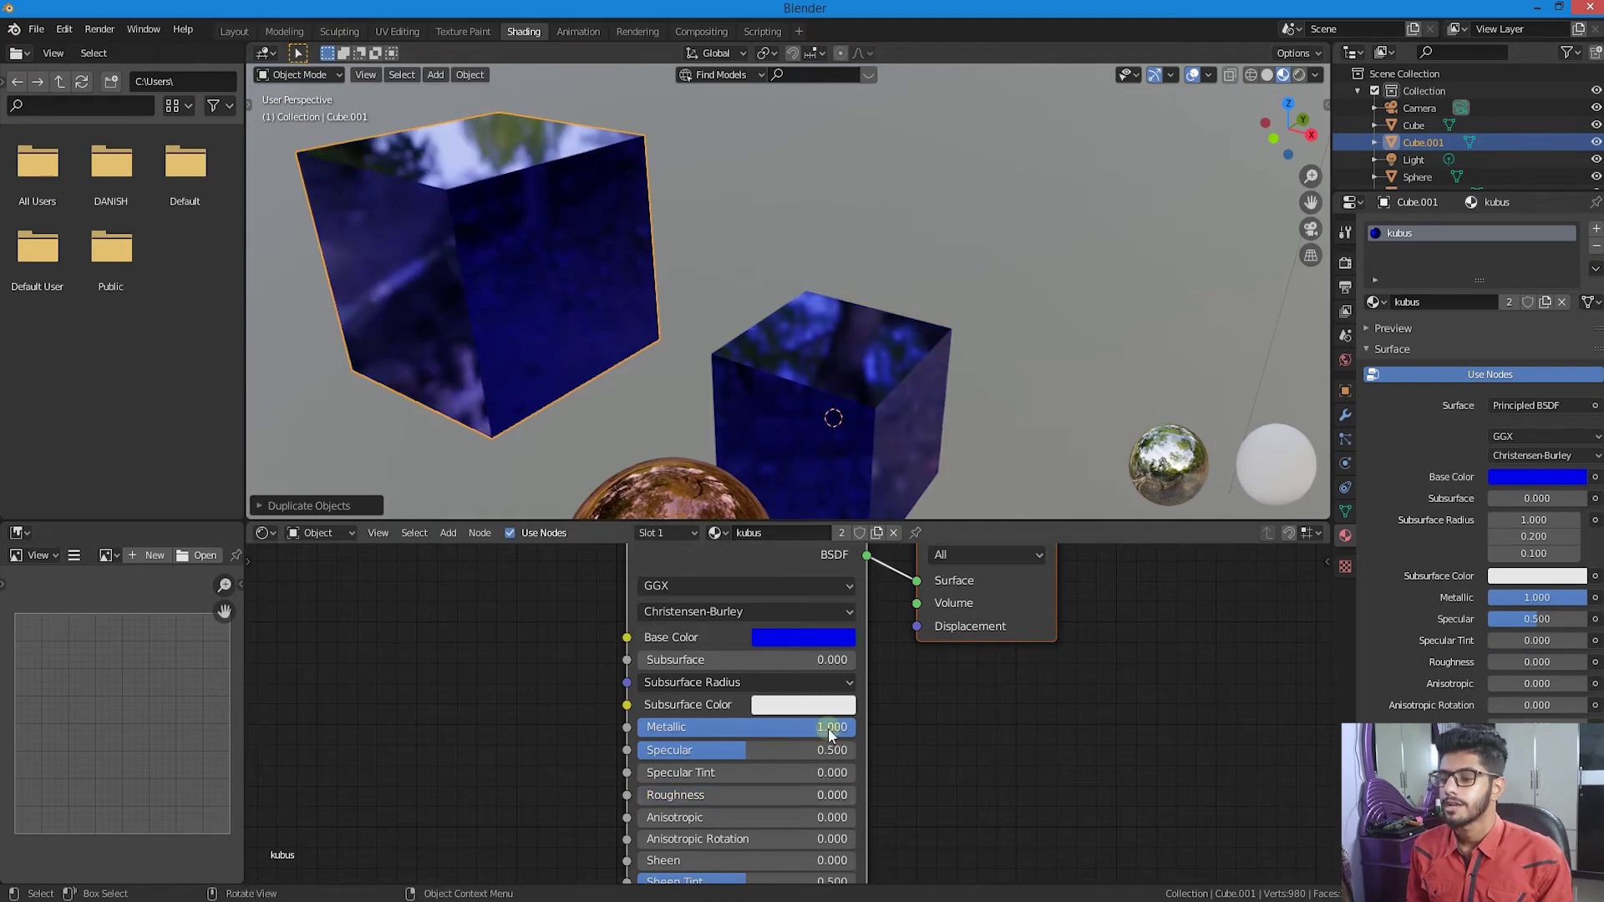
{"action": "left_click_drag", "start_coordinate": [844, 729], "coordinate": [645, 727]}
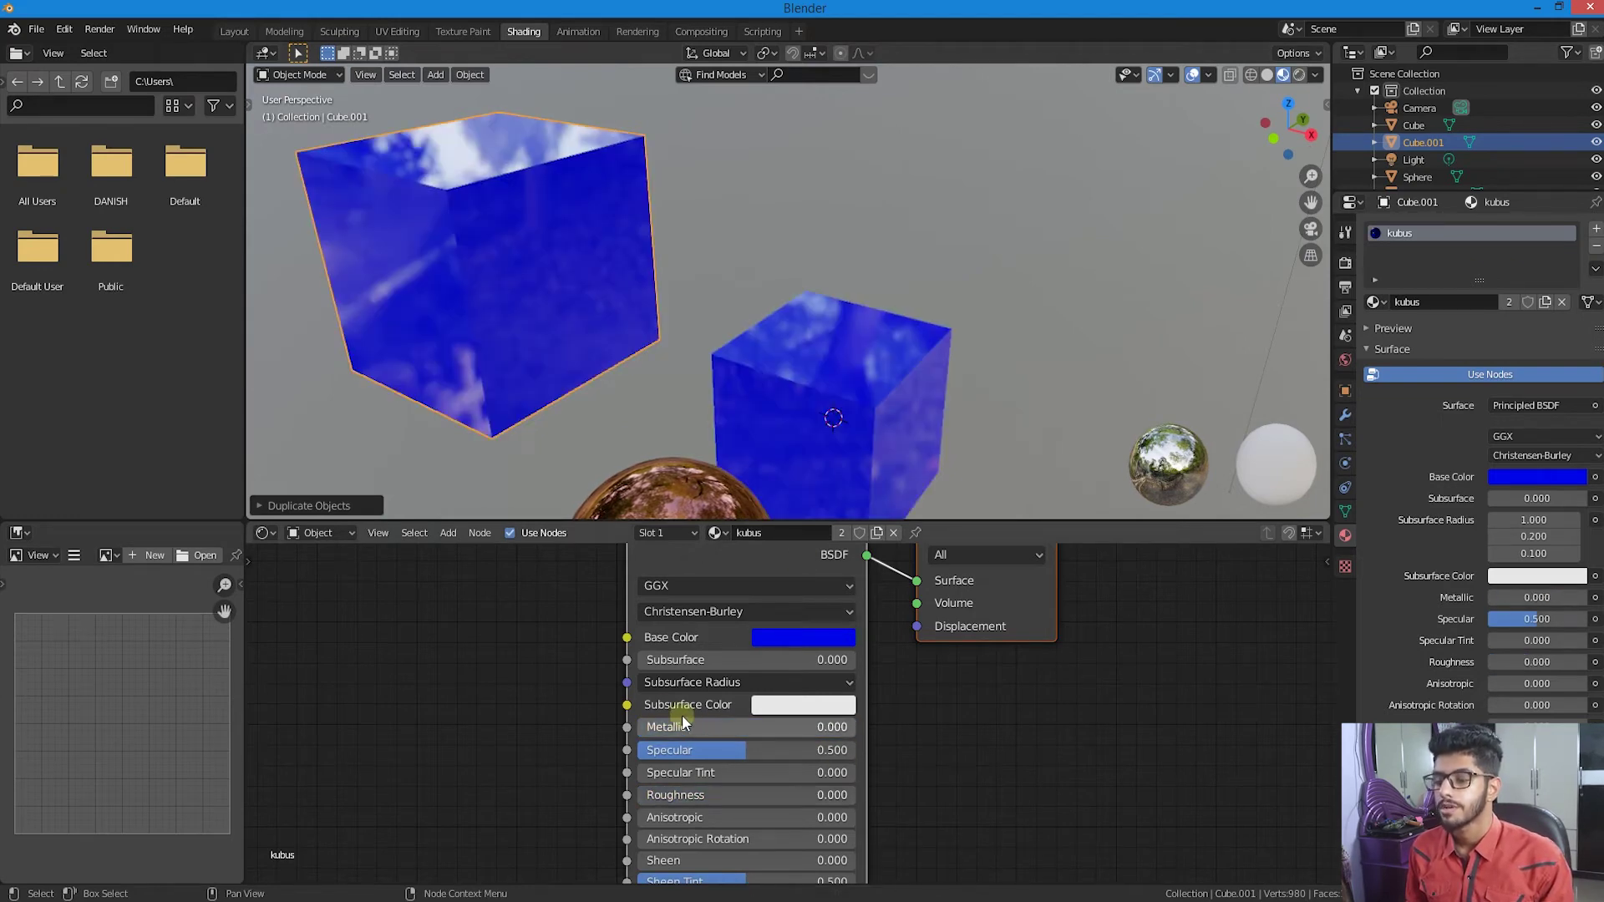
{"action": "scroll", "coordinate": [799, 429], "scroll_direction": "down", "scroll_amount": 2}
{"action": "middle_click_drag", "start_coordinate": [871, 383], "coordinate": [782, 353]}
{"action": "scroll", "coordinate": [918, 698], "scroll_direction": "down", "scroll_amount": 2}
- Change the kubus material's Base Color to a light yellow-green
{"action": "middle_click_drag", "start_coordinate": [918, 699], "coordinate": [944, 553]}
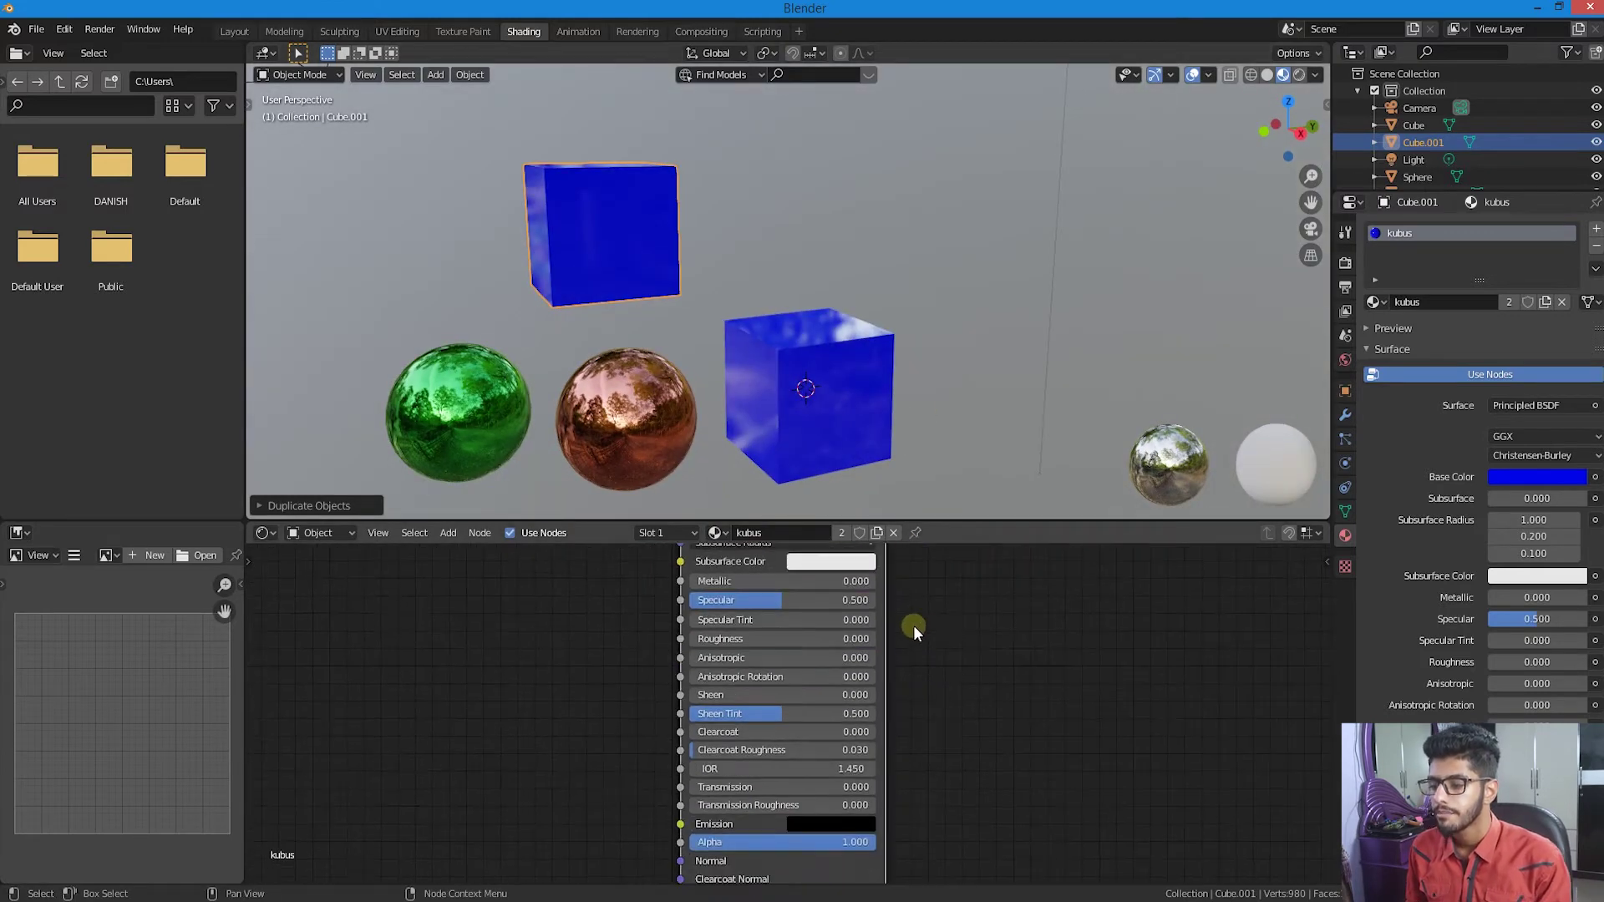
{"action": "middle_click_drag", "start_coordinate": [914, 625], "coordinate": [912, 733]}
{"action": "left_click", "coordinate": [814, 610]}
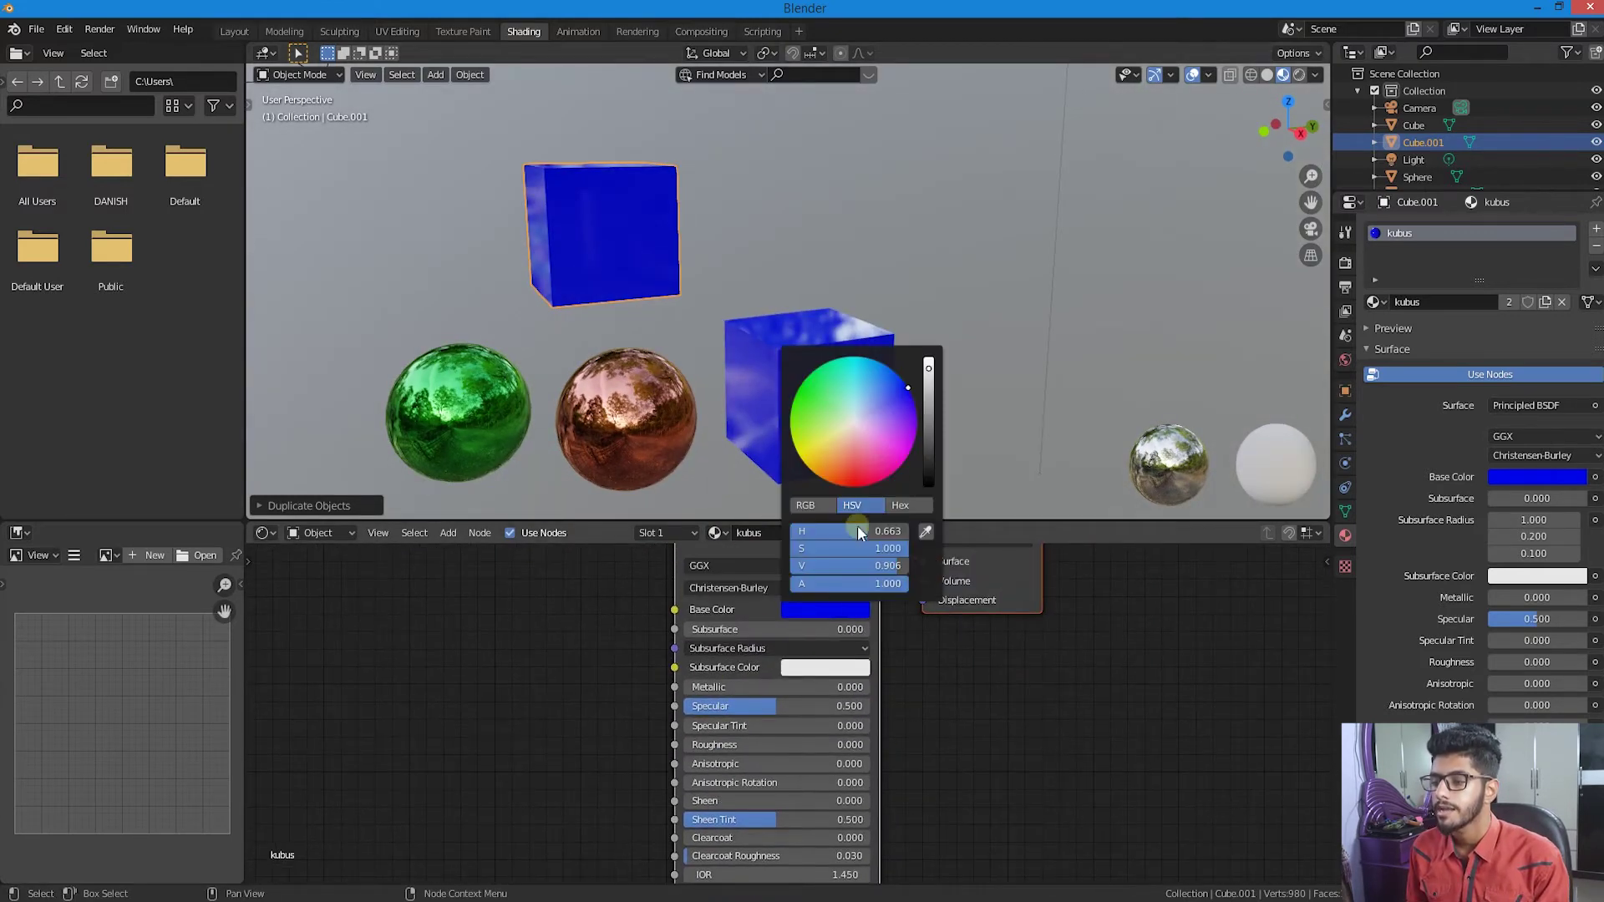
{"action": "left_click_drag", "start_coordinate": [867, 398], "coordinate": [815, 427]}
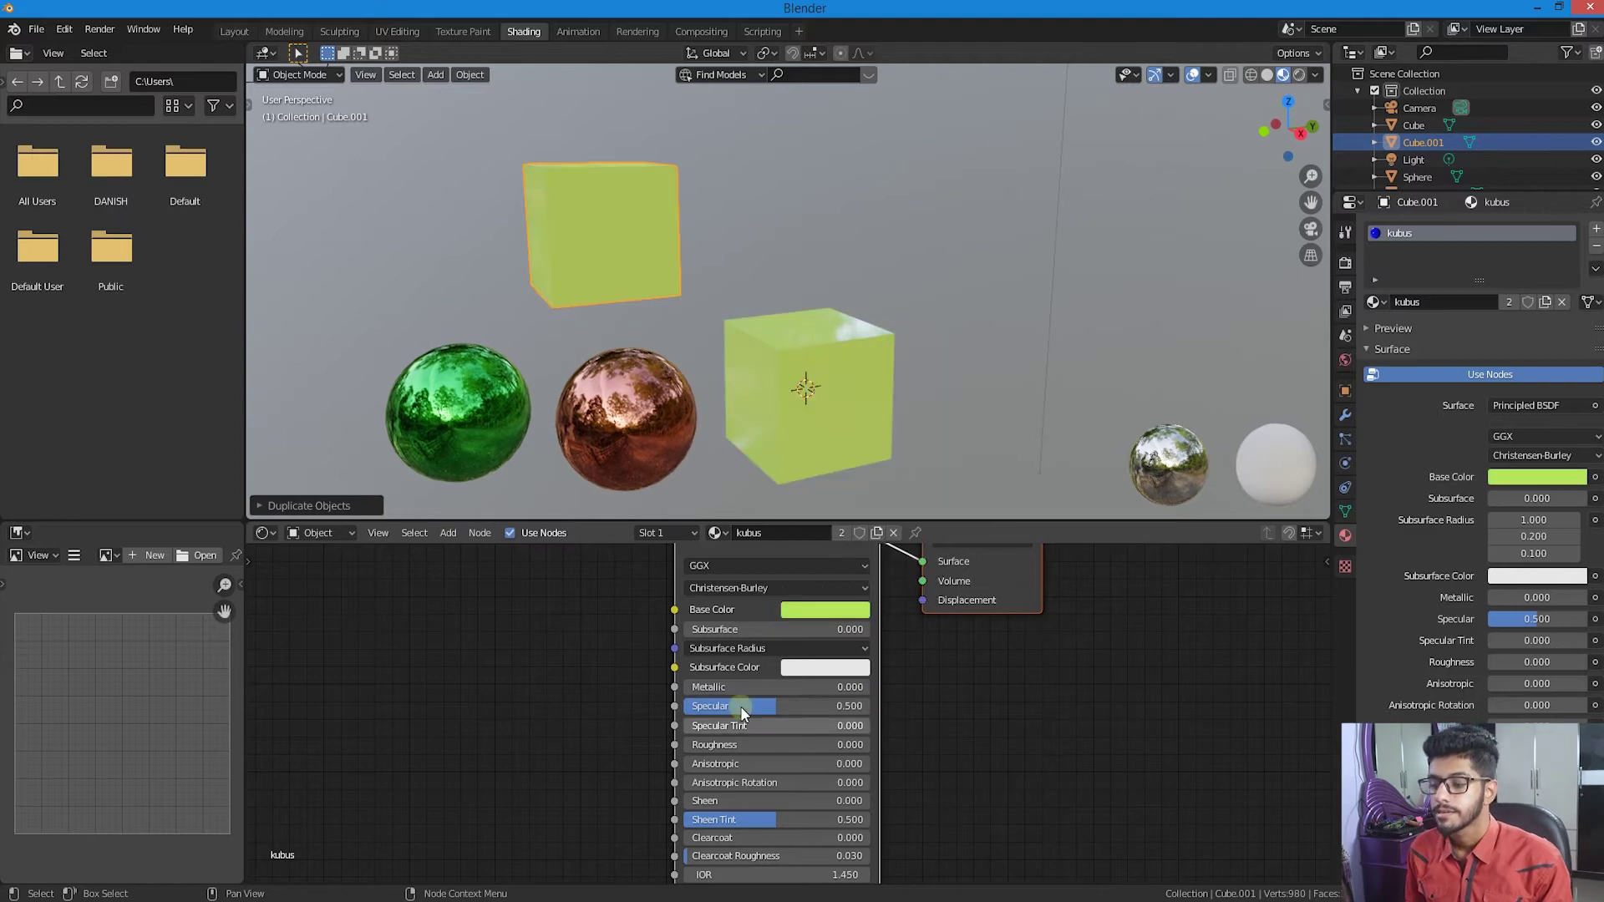
- Set the kubus material's Transmission to 1.000 and inspect the see-through look of both cubes
{"action": "middle_click_drag", "start_coordinate": [950, 814], "coordinate": [934, 695]}
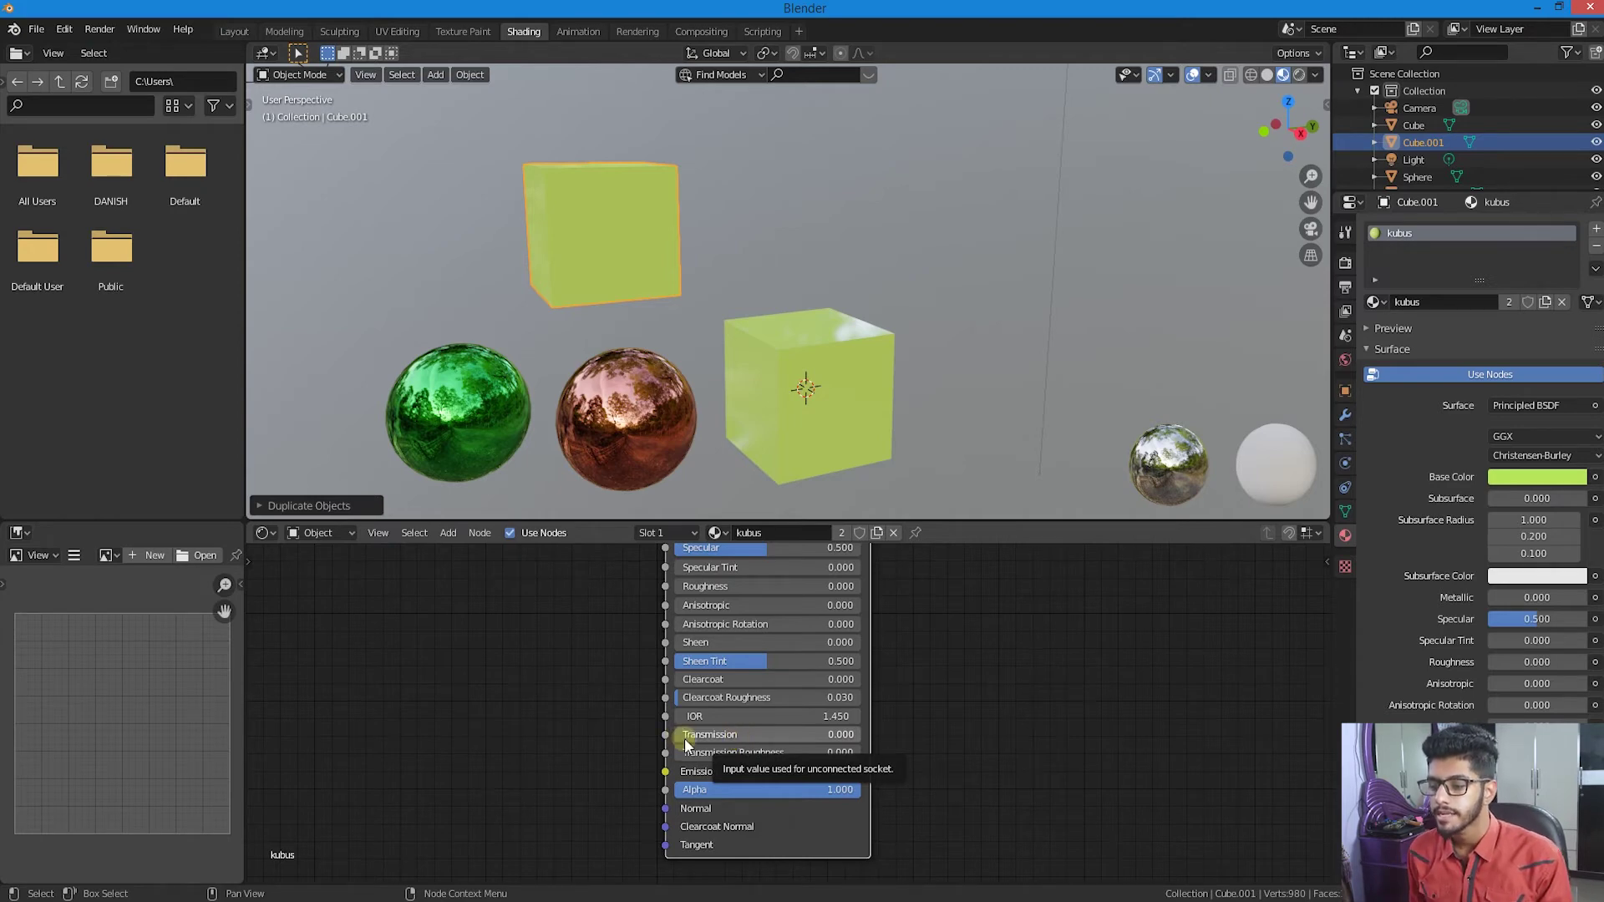
{"action": "left_click_drag", "start_coordinate": [735, 736], "coordinate": [919, 735]}
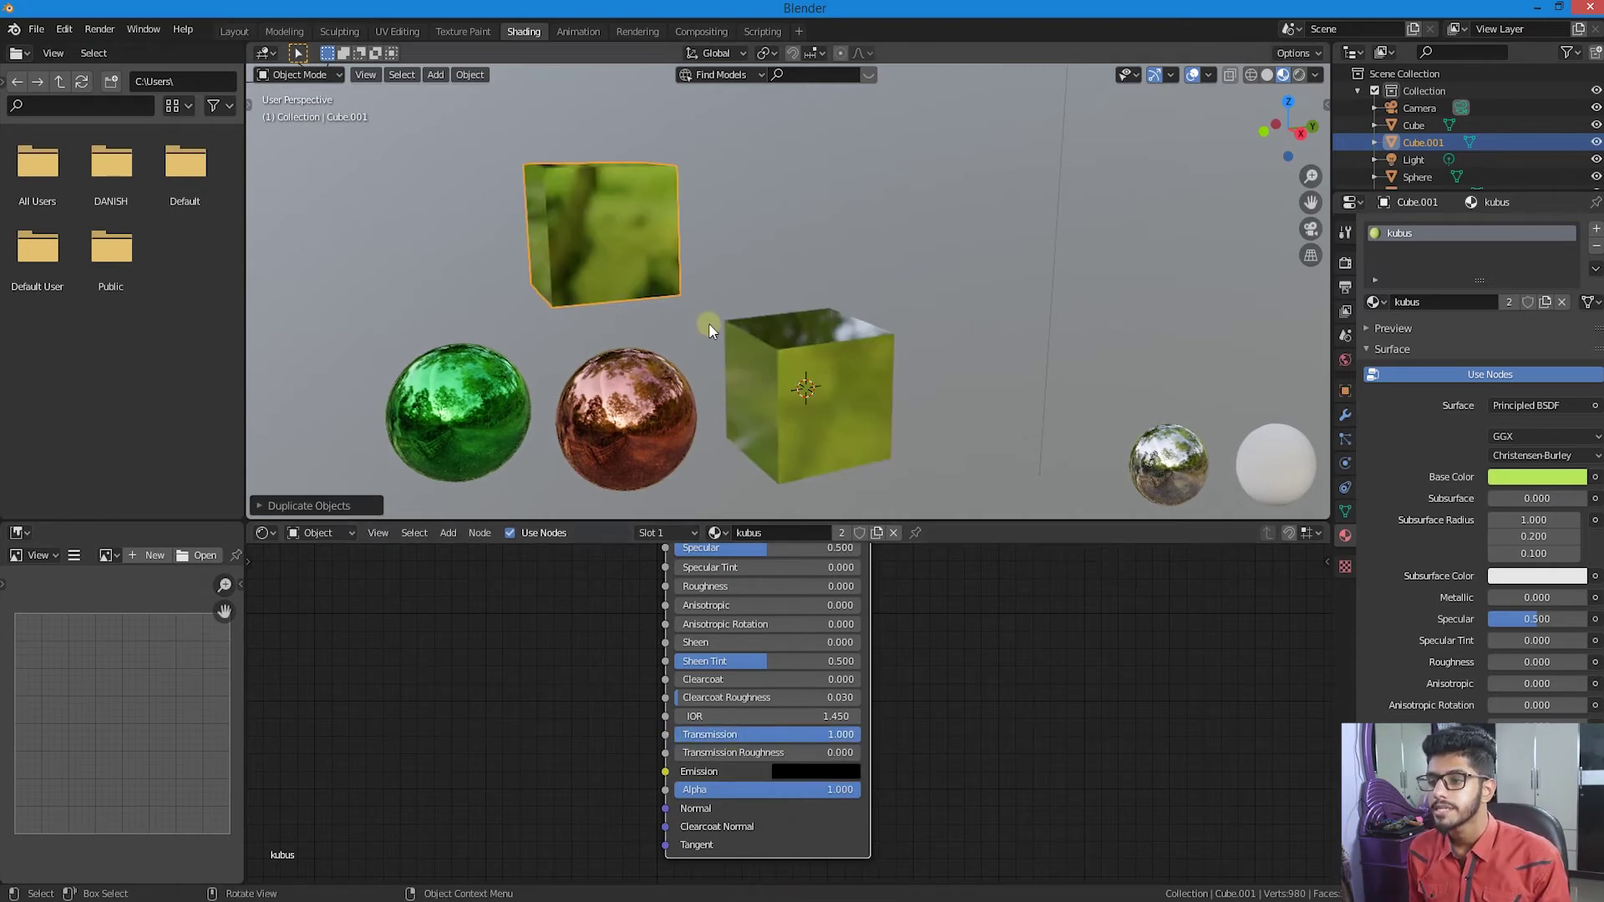
{"action": "middle_click_drag", "start_coordinate": [638, 253], "coordinate": [655, 293]}
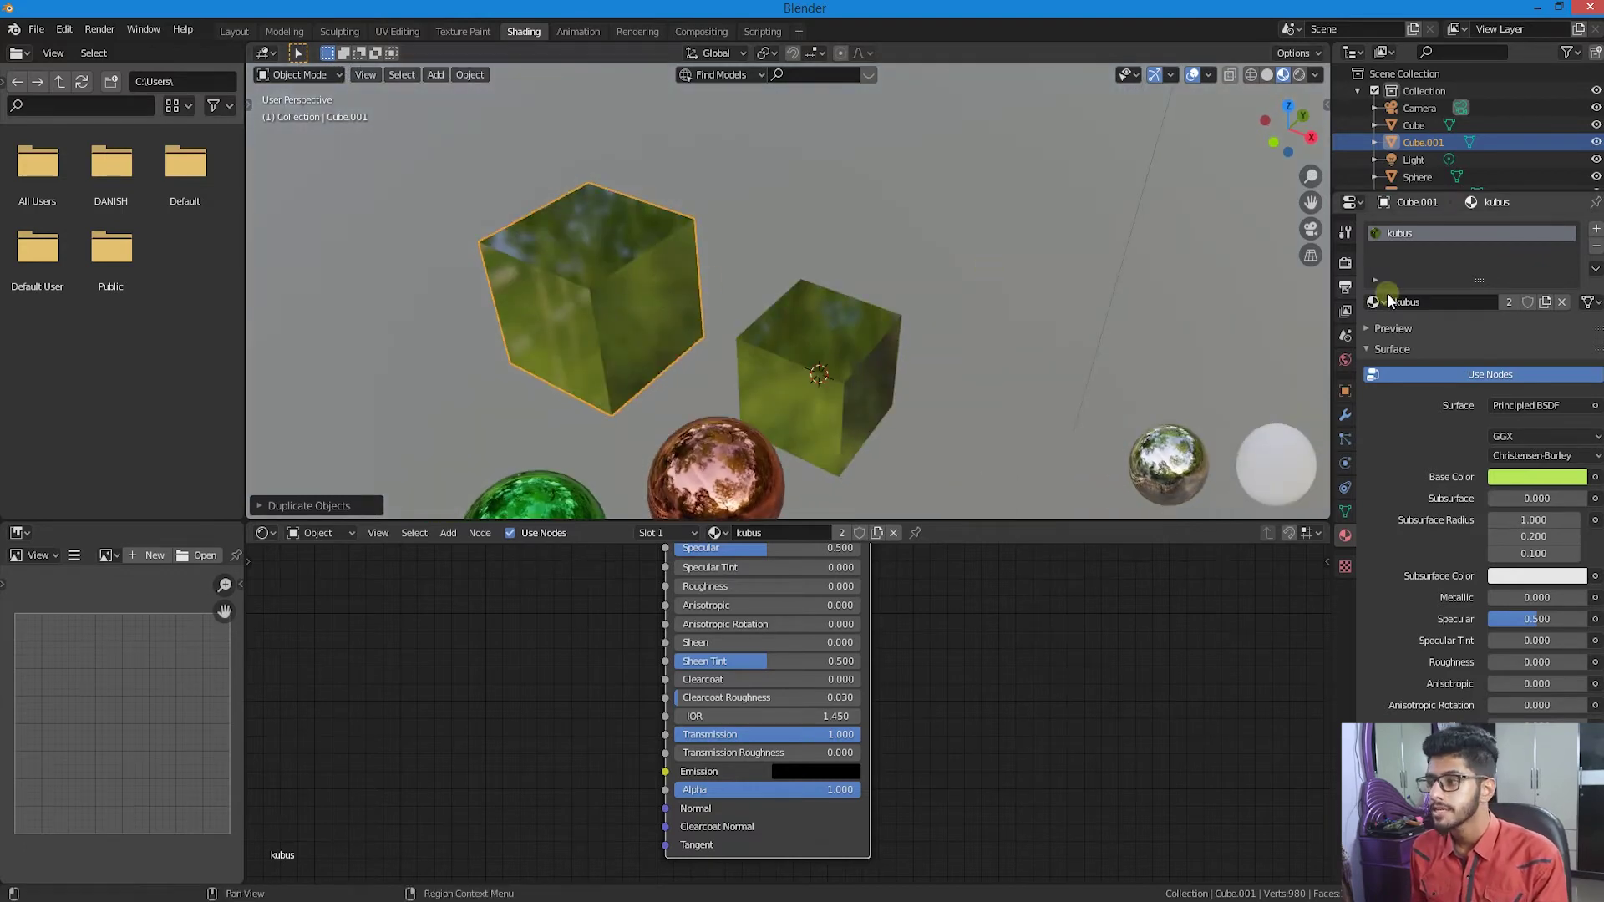
- Review the available render engines in the render settings, keep Eevee, and look at the transmissive cubes from another angle
{"action": "left_click", "coordinate": [1346, 264]}
{"action": "left_click", "coordinate": [1517, 229]}
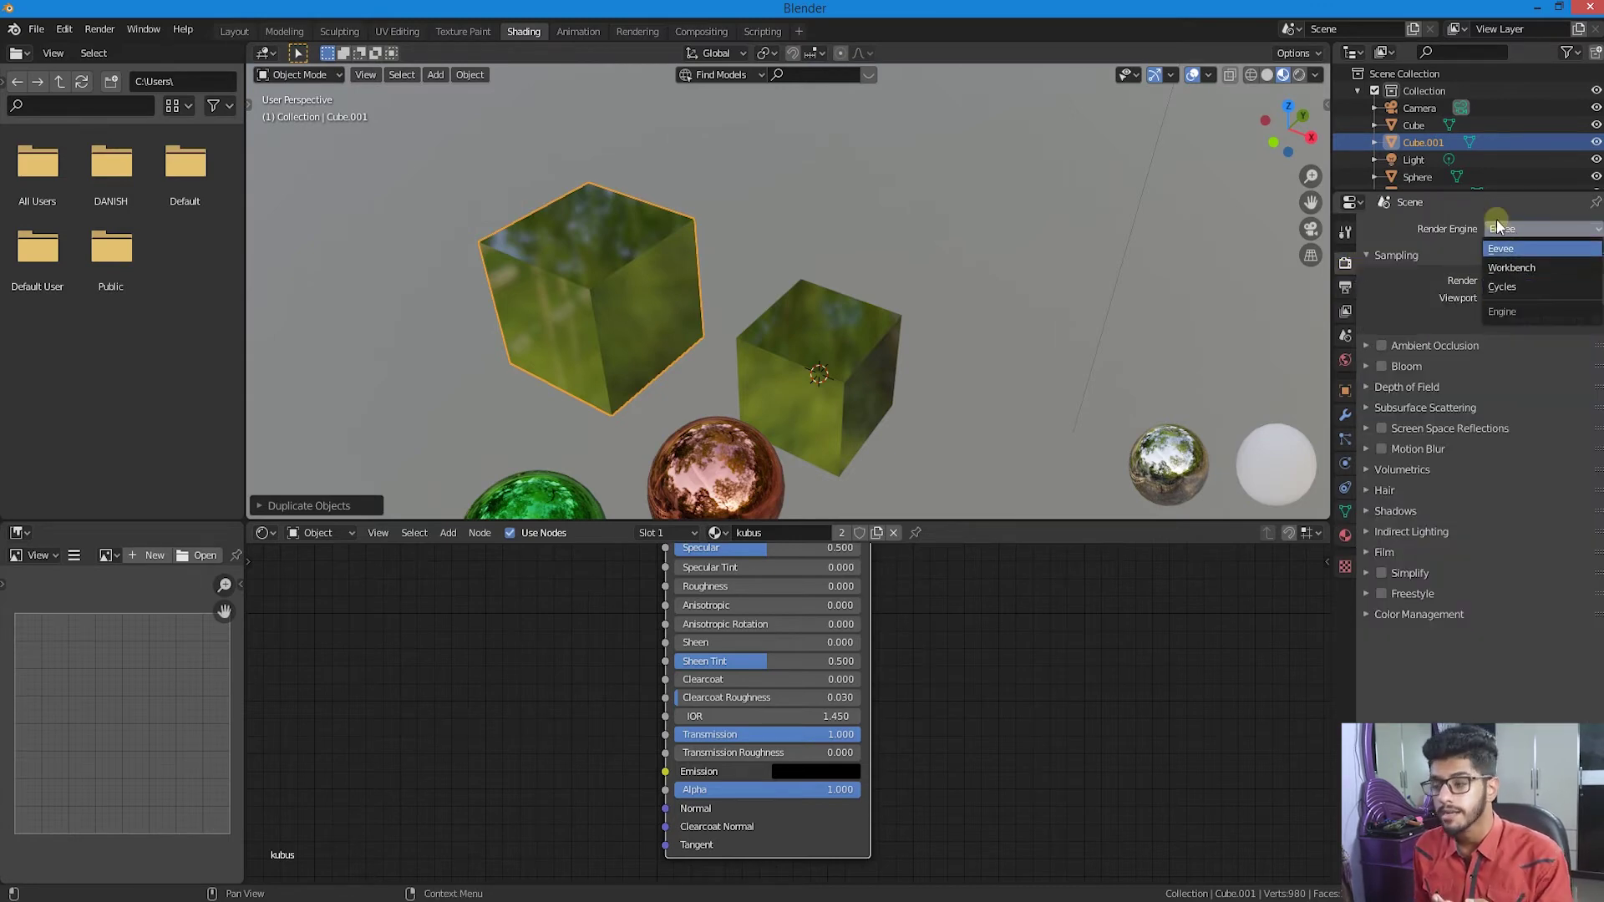
{"action": "left_click", "coordinate": [1498, 226]}
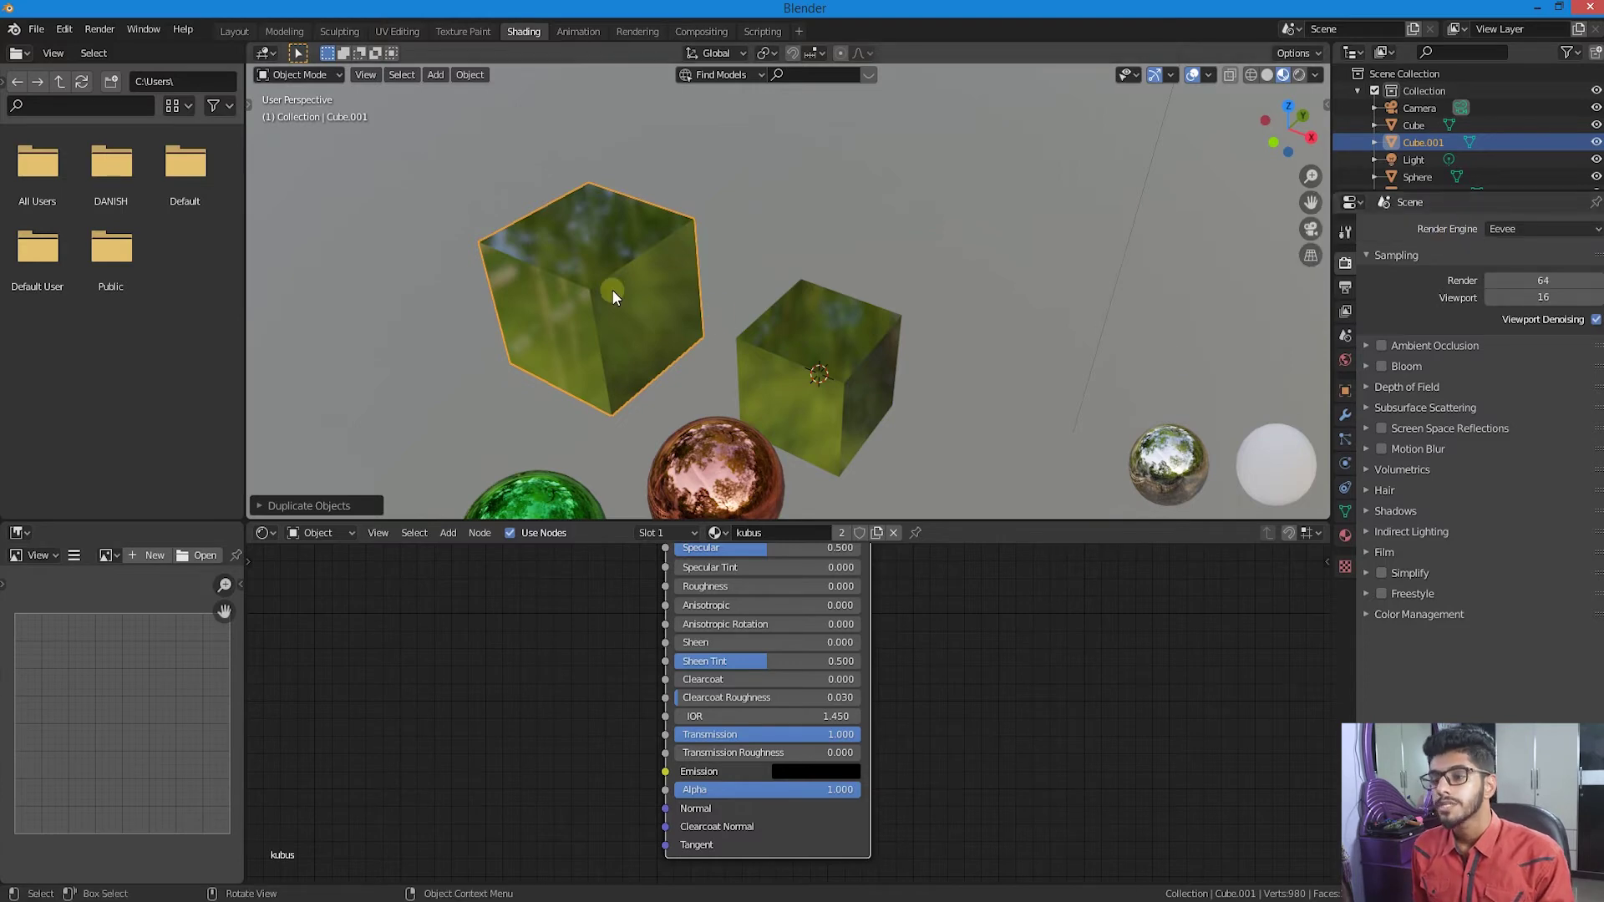
{"action": "middle_click_drag", "start_coordinate": [620, 309], "coordinate": [617, 289]}
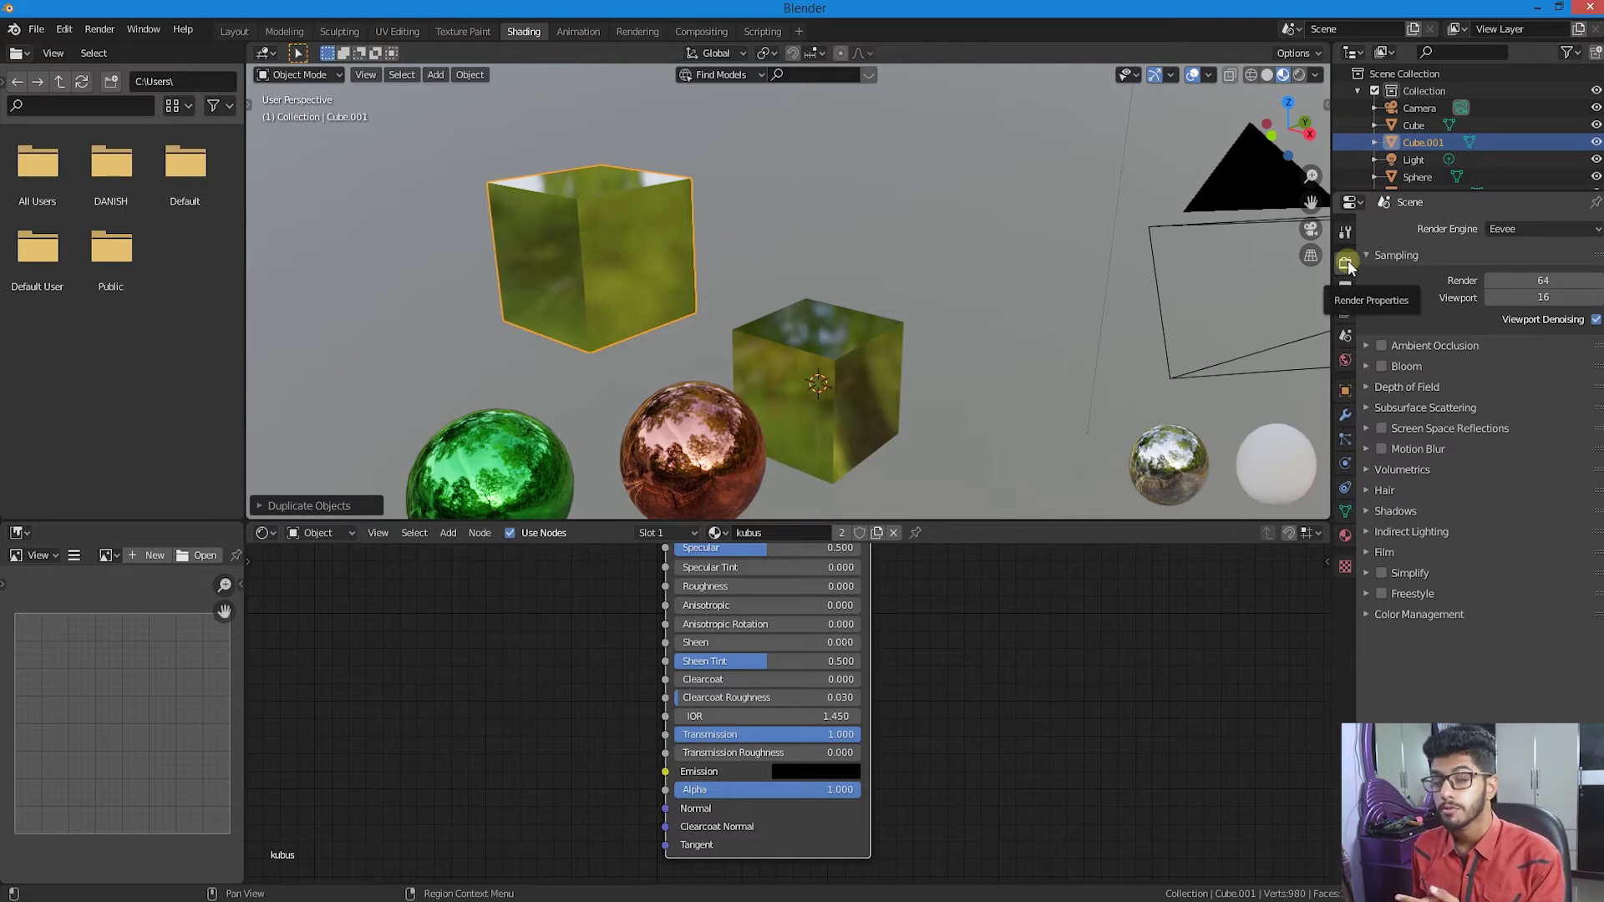
- Enable Screen Space Reflections with Refraction for the Eevee render and inspect the cubes and spheres
{"action": "left_click", "coordinate": [1384, 429]}
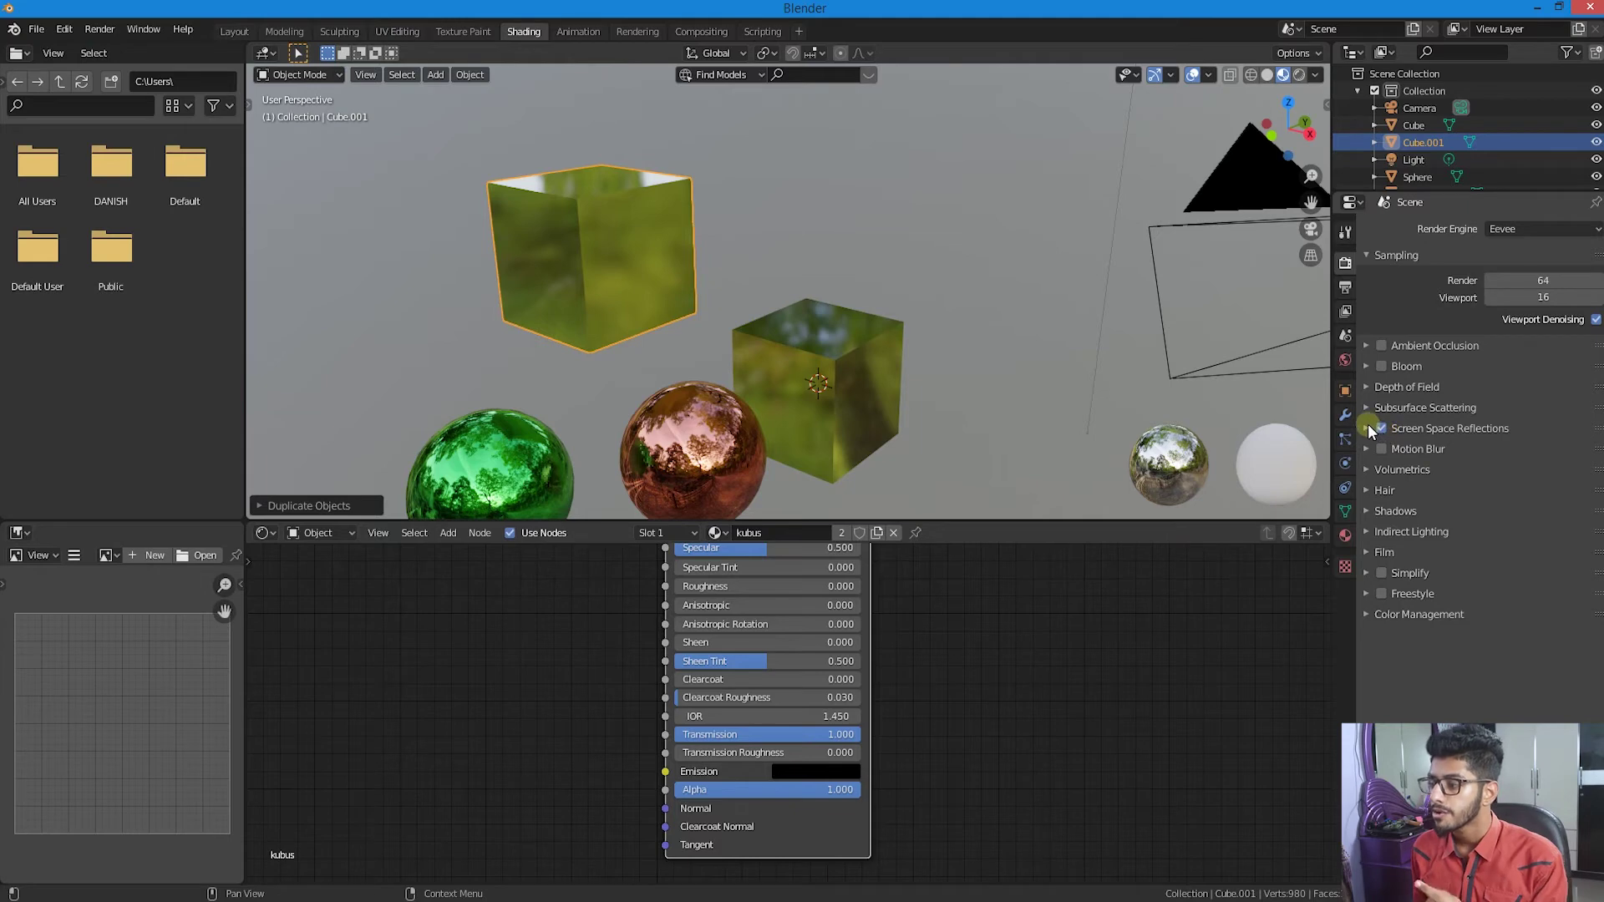
{"action": "left_click", "coordinate": [1367, 428]}
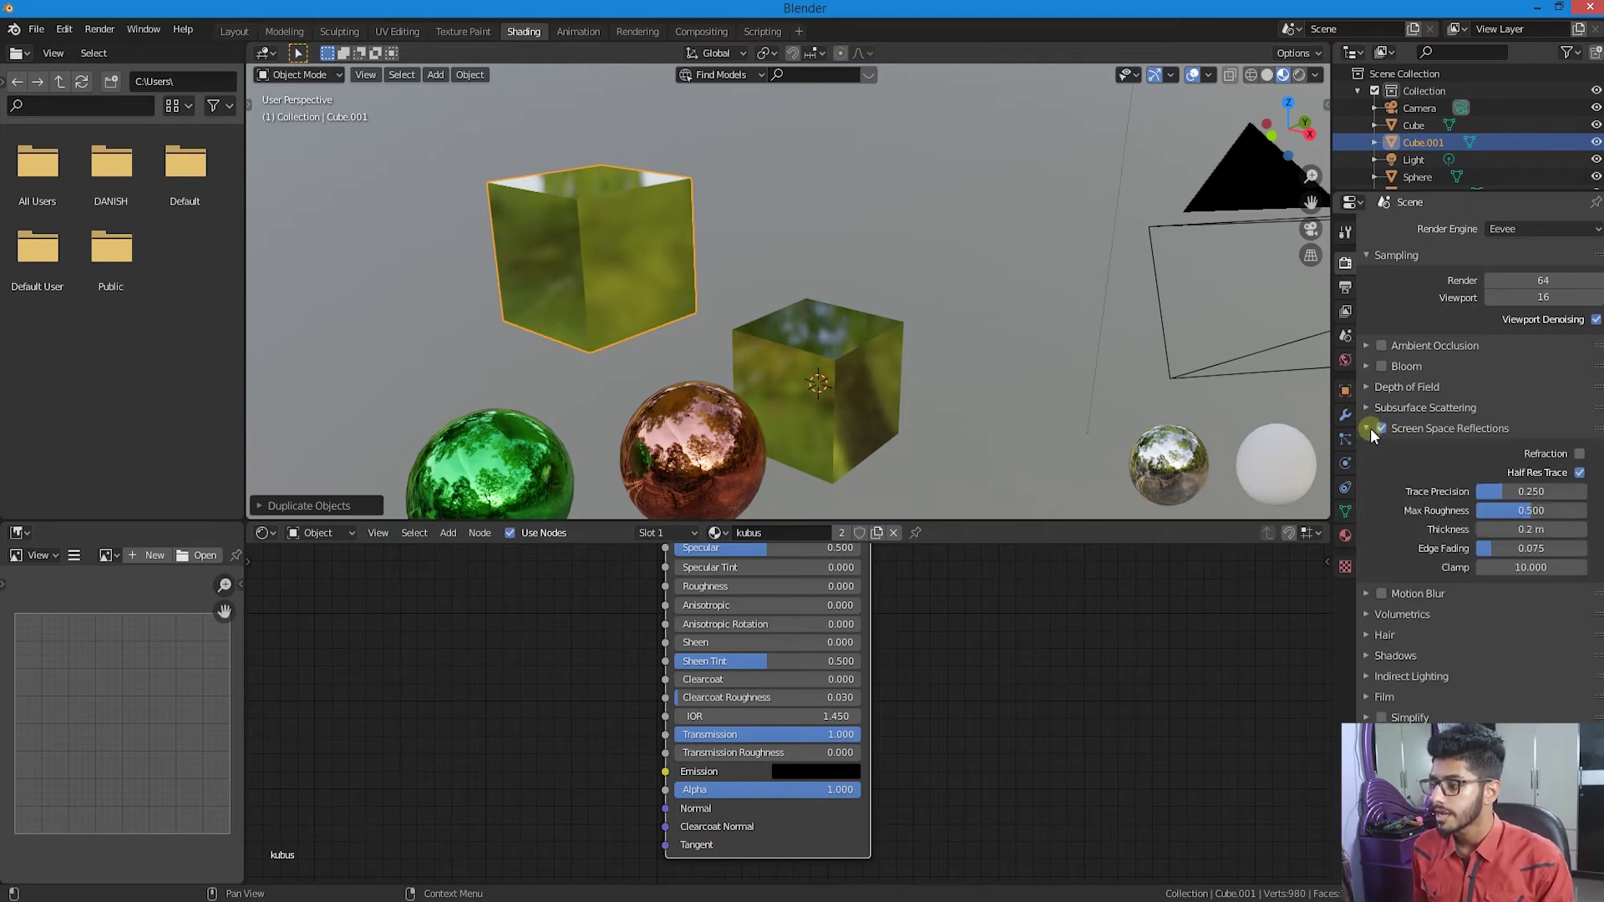
{"action": "left_click", "coordinate": [1579, 454]}
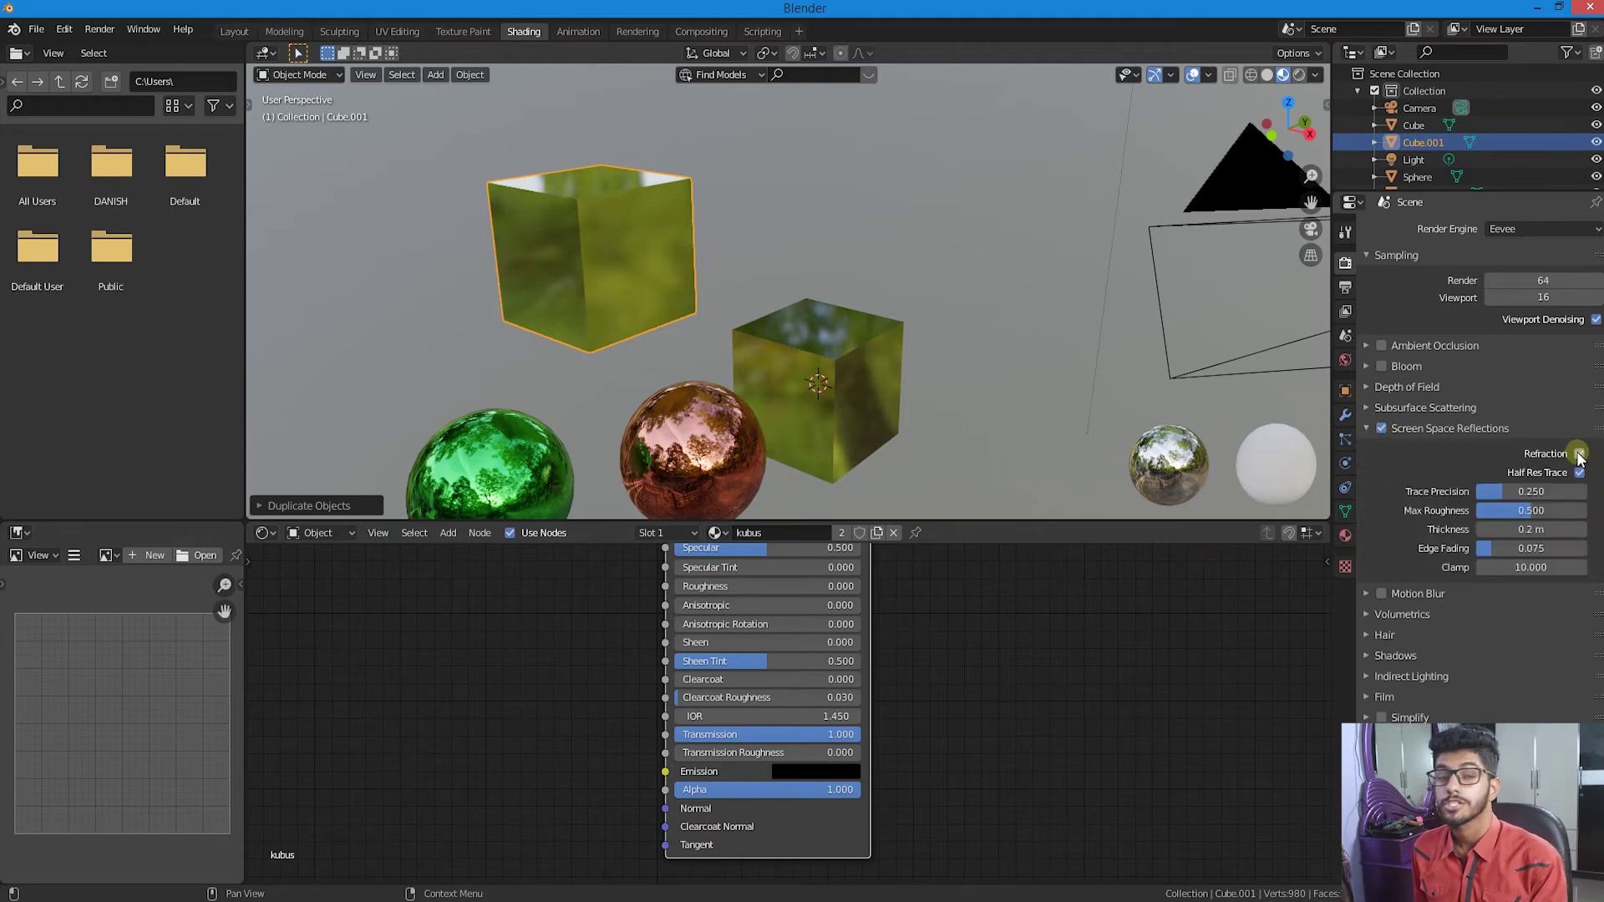
{"action": "middle_click_drag", "start_coordinate": [1044, 430], "coordinate": [656, 399]}
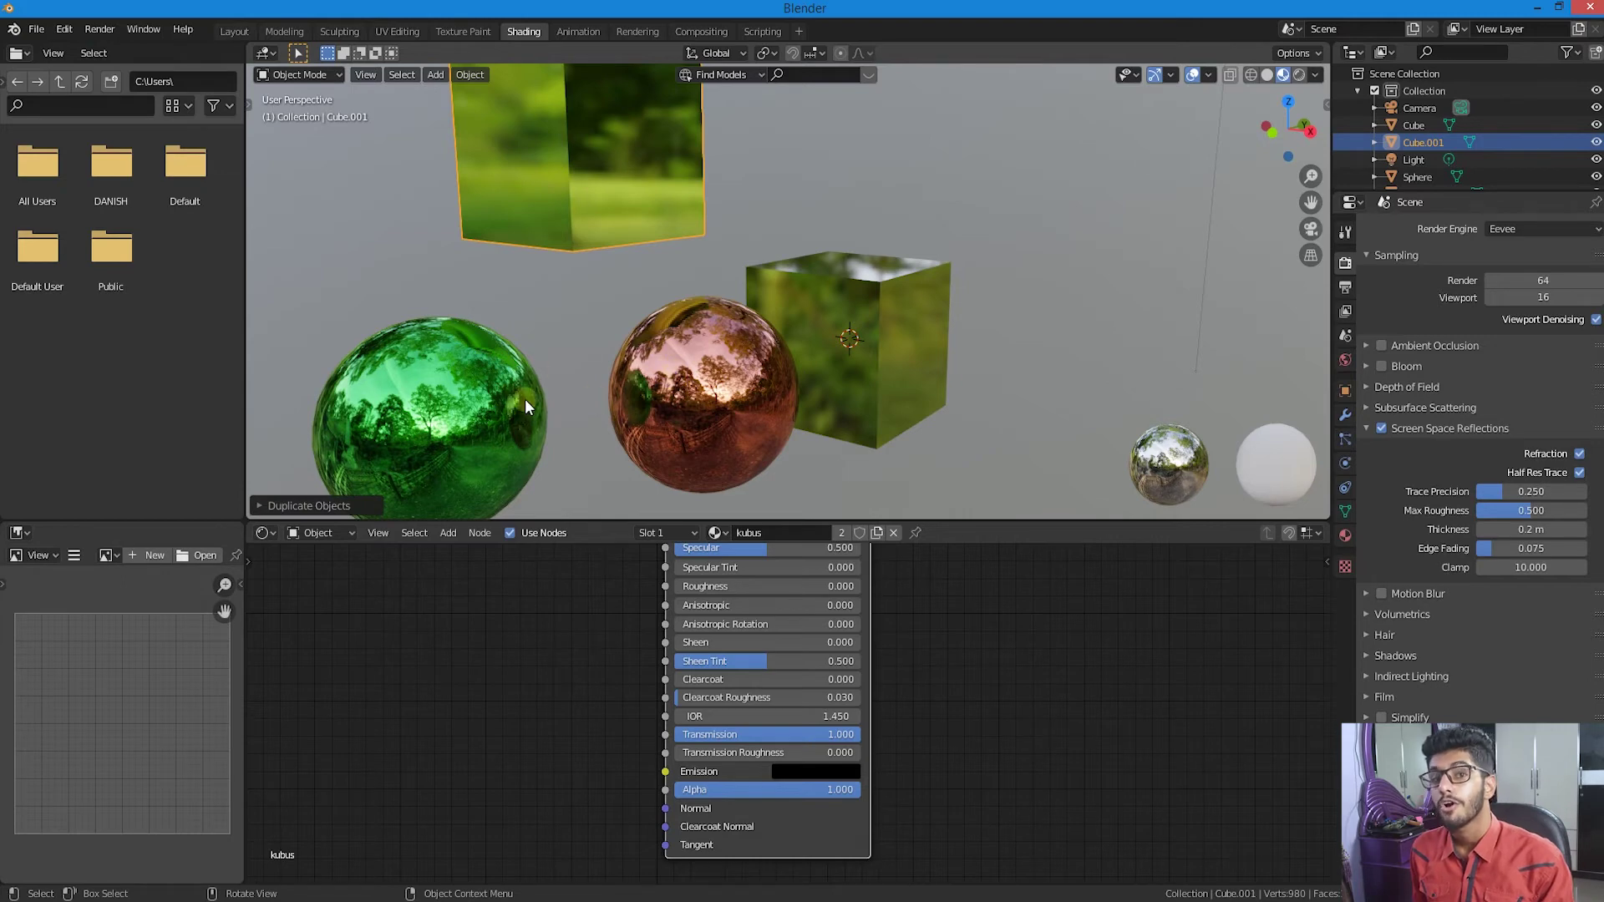
- Turn Screen Space Reflections off and on again to compare how the green and copper spheres reflect each other
{"action": "left_click", "coordinate": [1381, 428]}
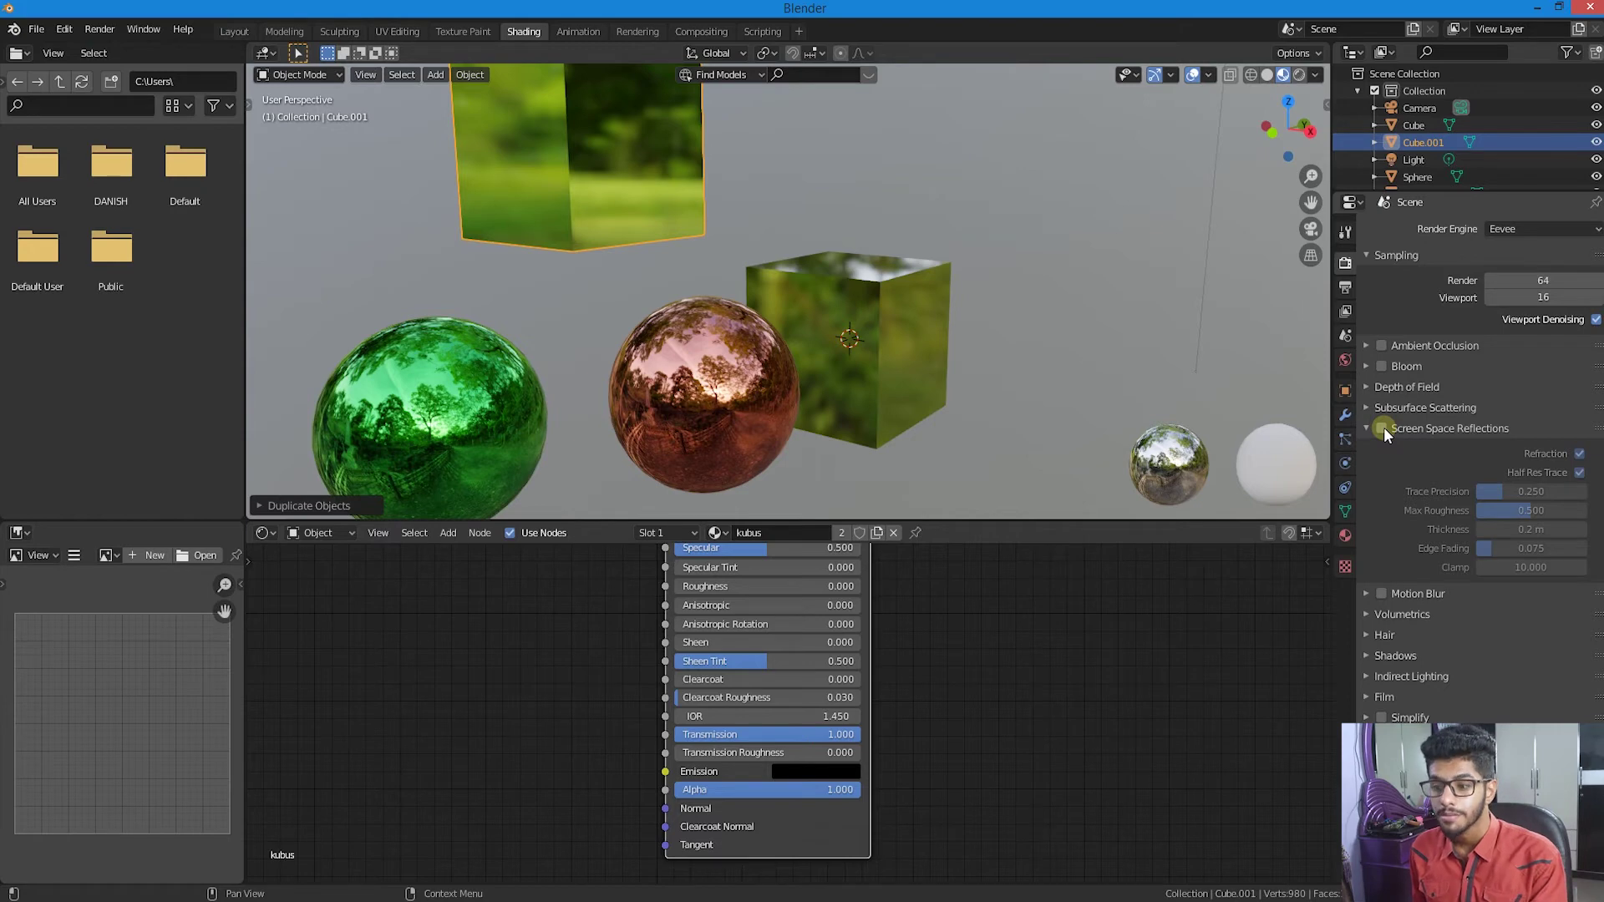
{"action": "left_click", "coordinate": [489, 438]}
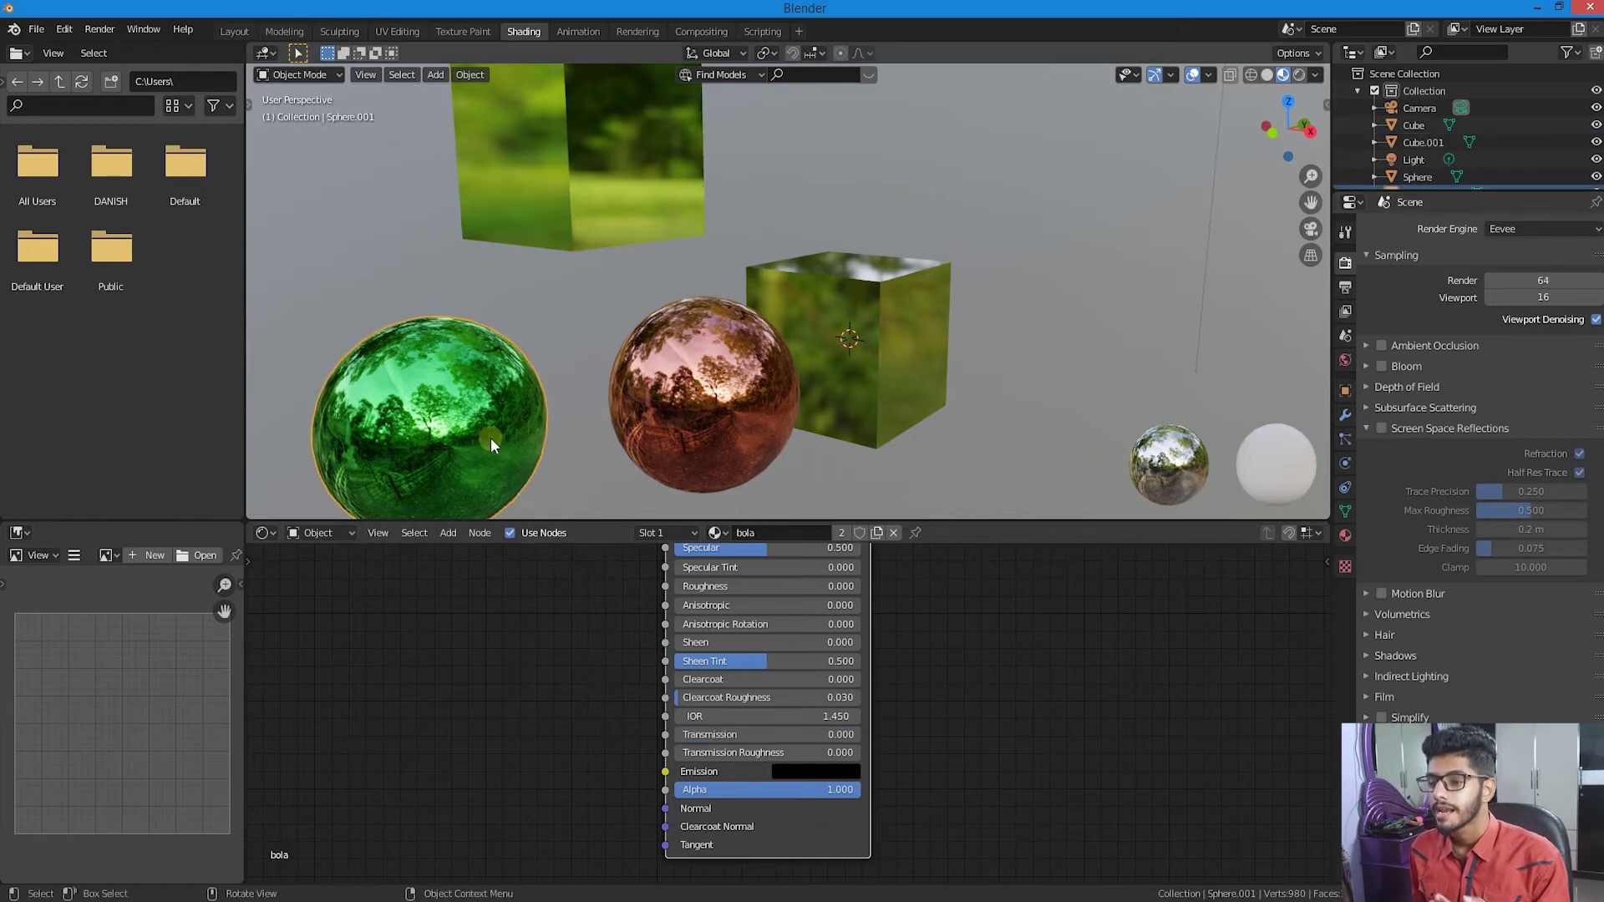
{"action": "left_click", "coordinate": [692, 386]}
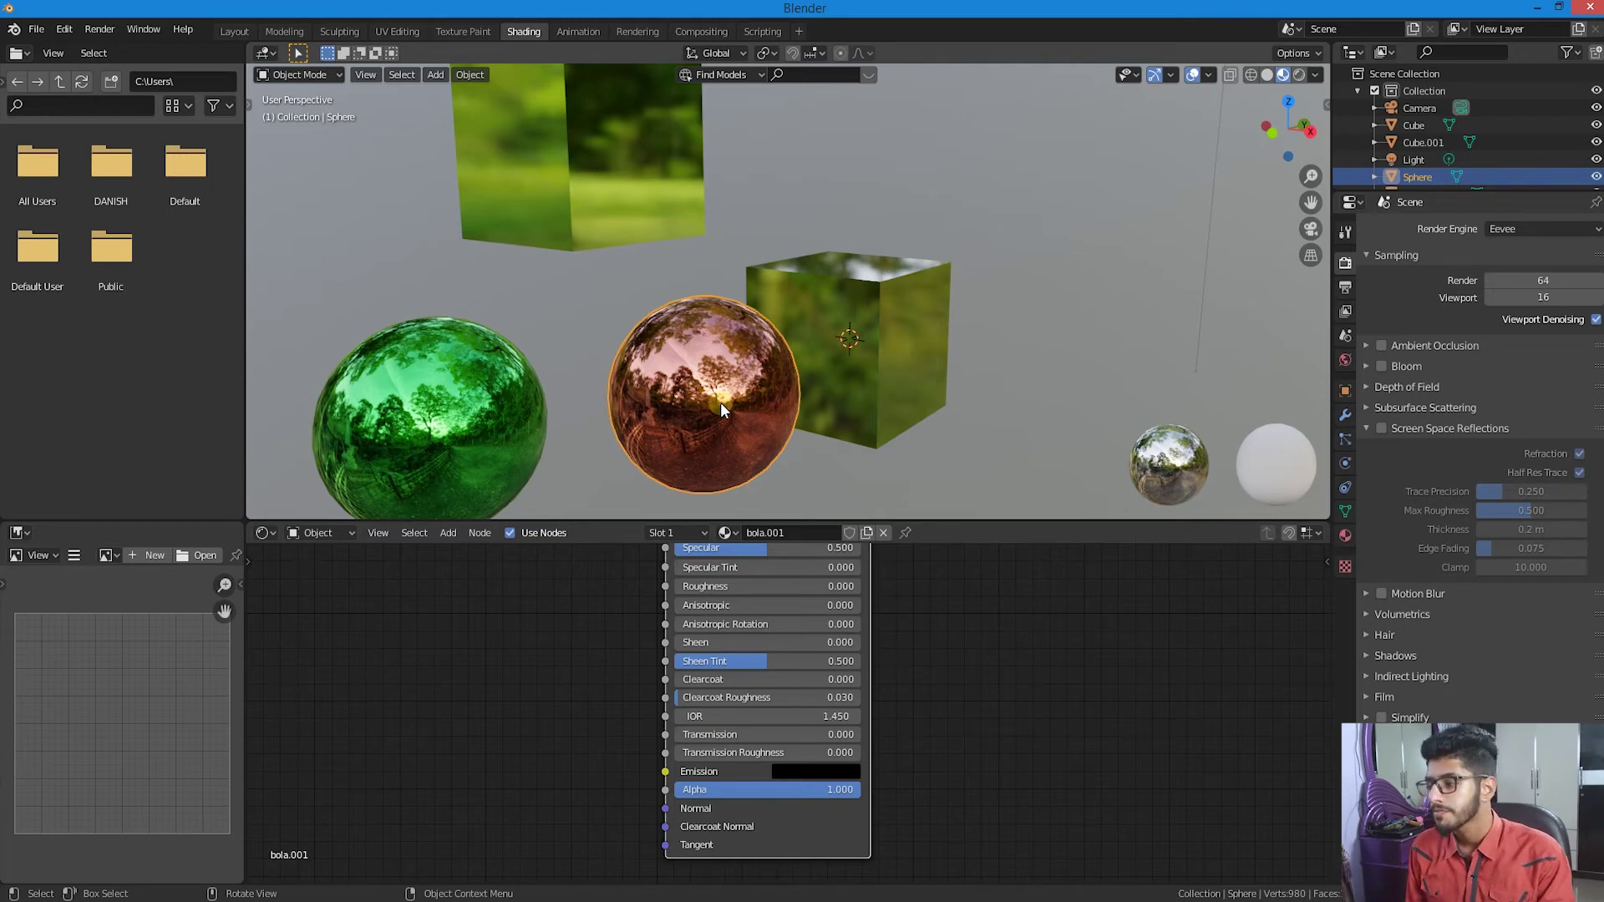
{"action": "left_click", "coordinate": [1382, 430]}
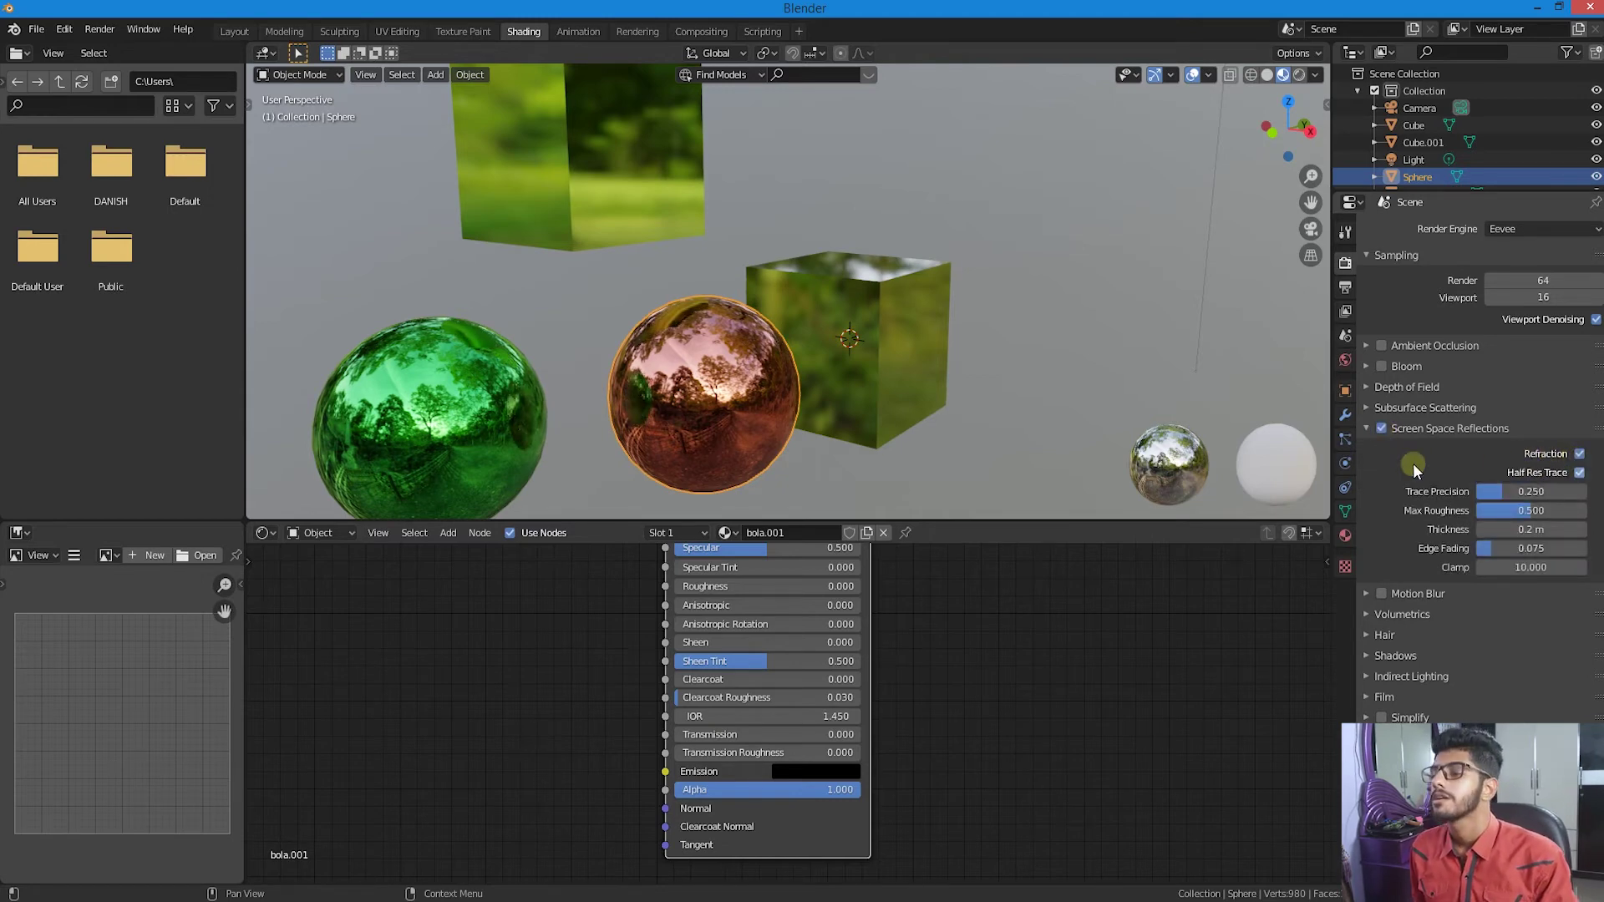
{"action": "mouse_move", "coordinate": [759, 447]}
{"action": "middle_mouse_down"}
{"action": "mouse_move", "coordinate": [676, 427]}
{"action": "mouse_move", "coordinate": [684, 443]}
{"action": "middle_mouse_up"}
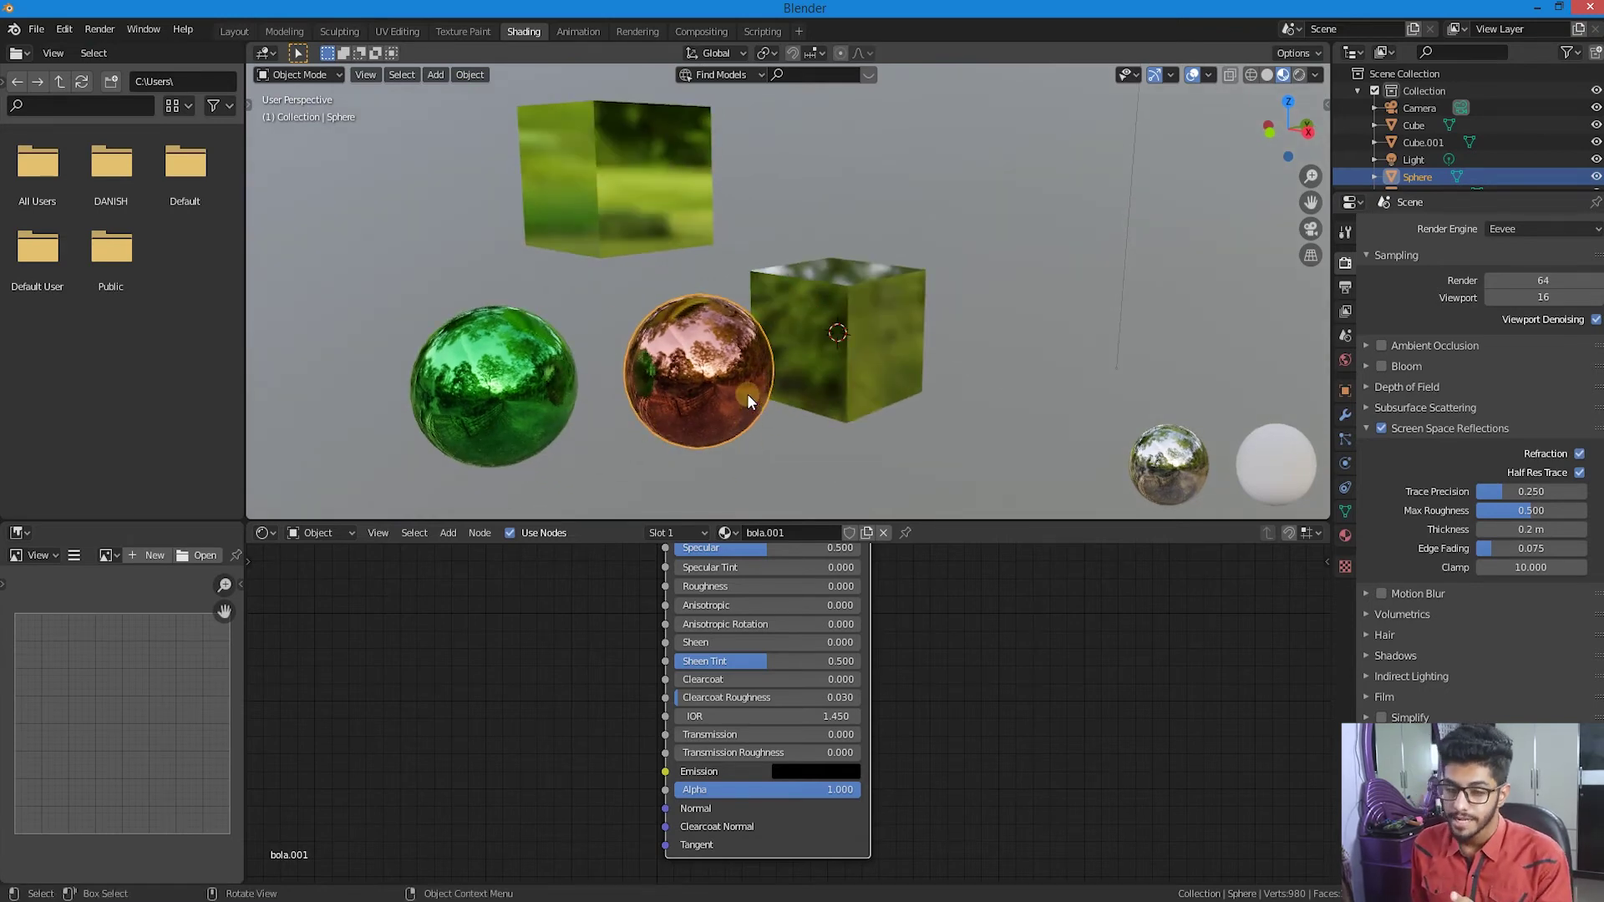
- Enable Screen Space Refraction in the kubus material's settings and inspect the transmissive cubes
{"action": "left_click", "coordinate": [644, 168]}
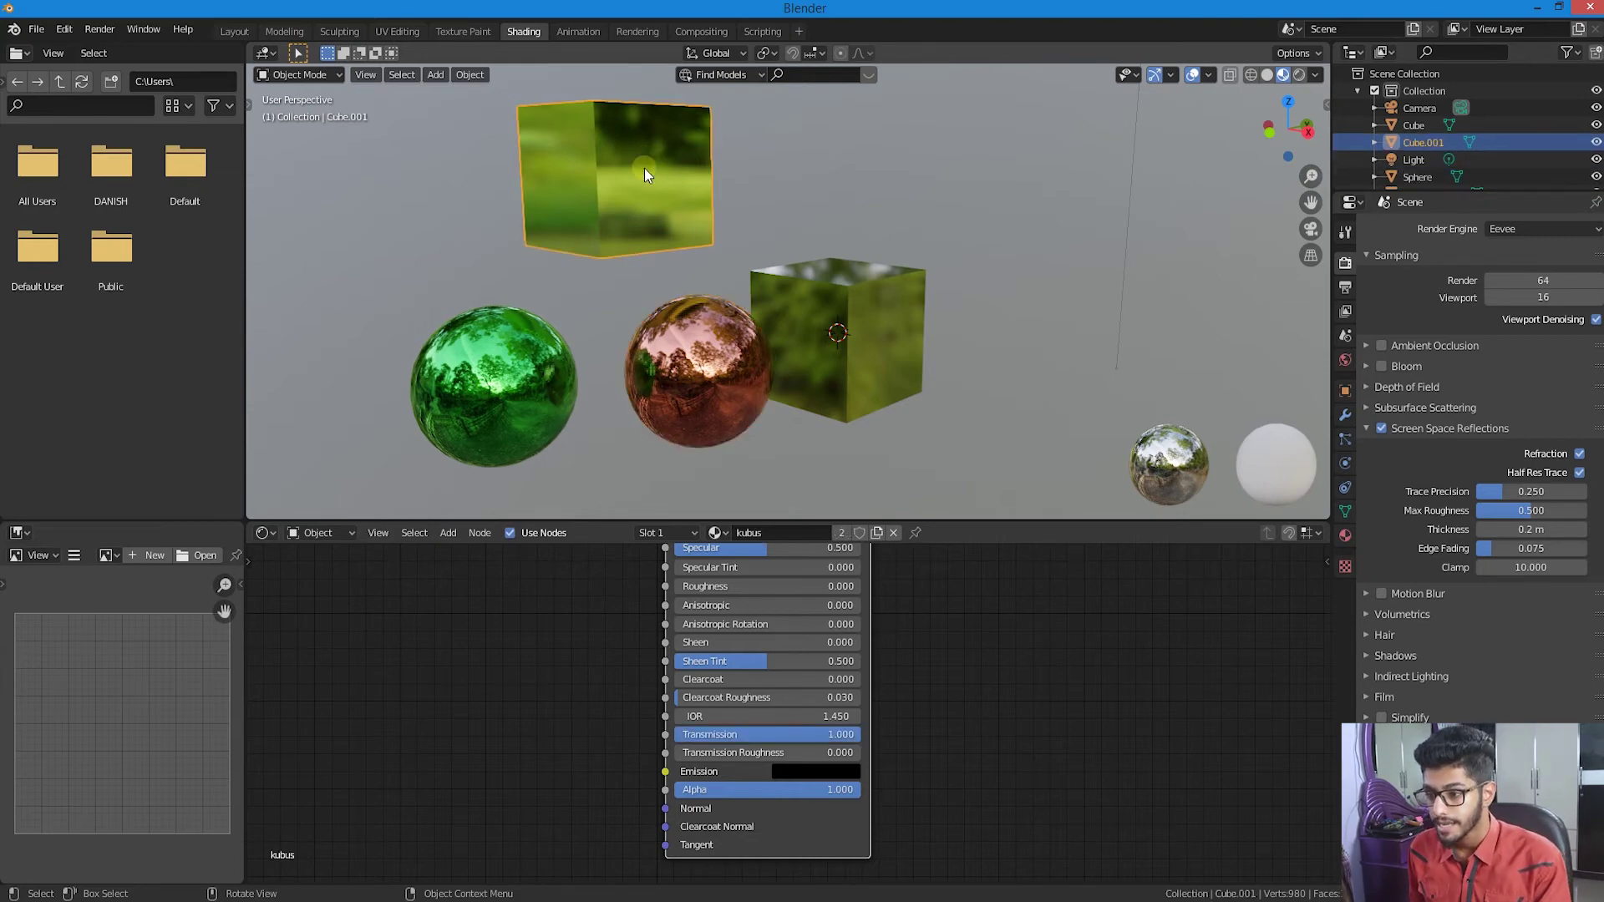
{"action": "left_click", "coordinate": [1345, 536]}
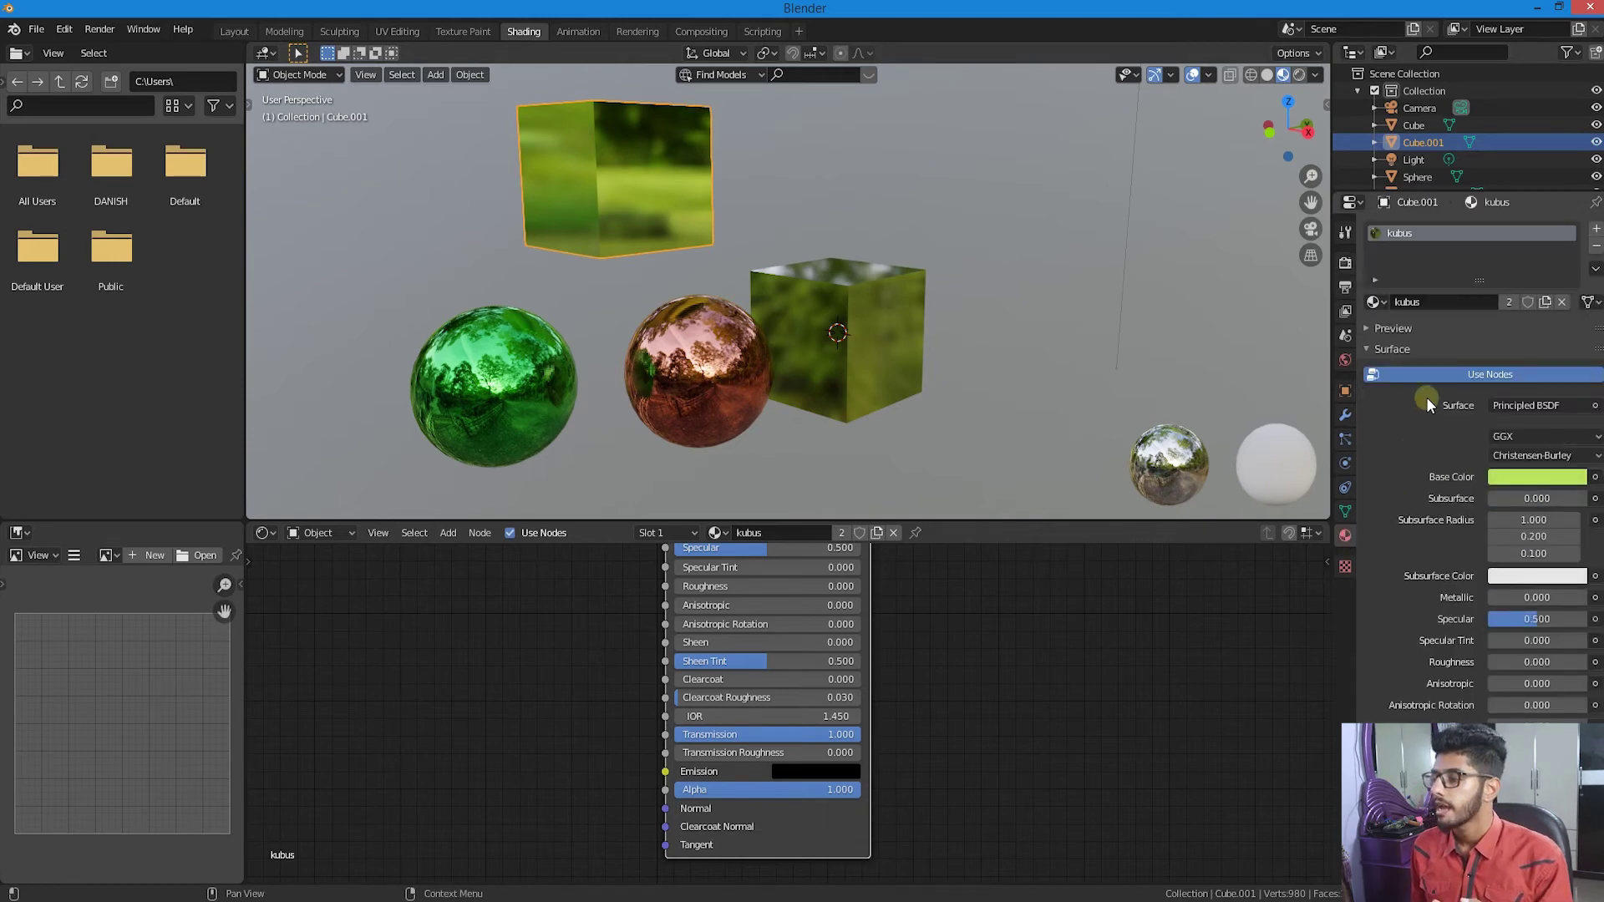
{"action": "scroll", "coordinate": [1426, 401], "scroll_direction": "down", "scroll_amount": 8}
{"action": "scroll", "coordinate": [1424, 438], "scroll_direction": "down", "scroll_amount": 2}
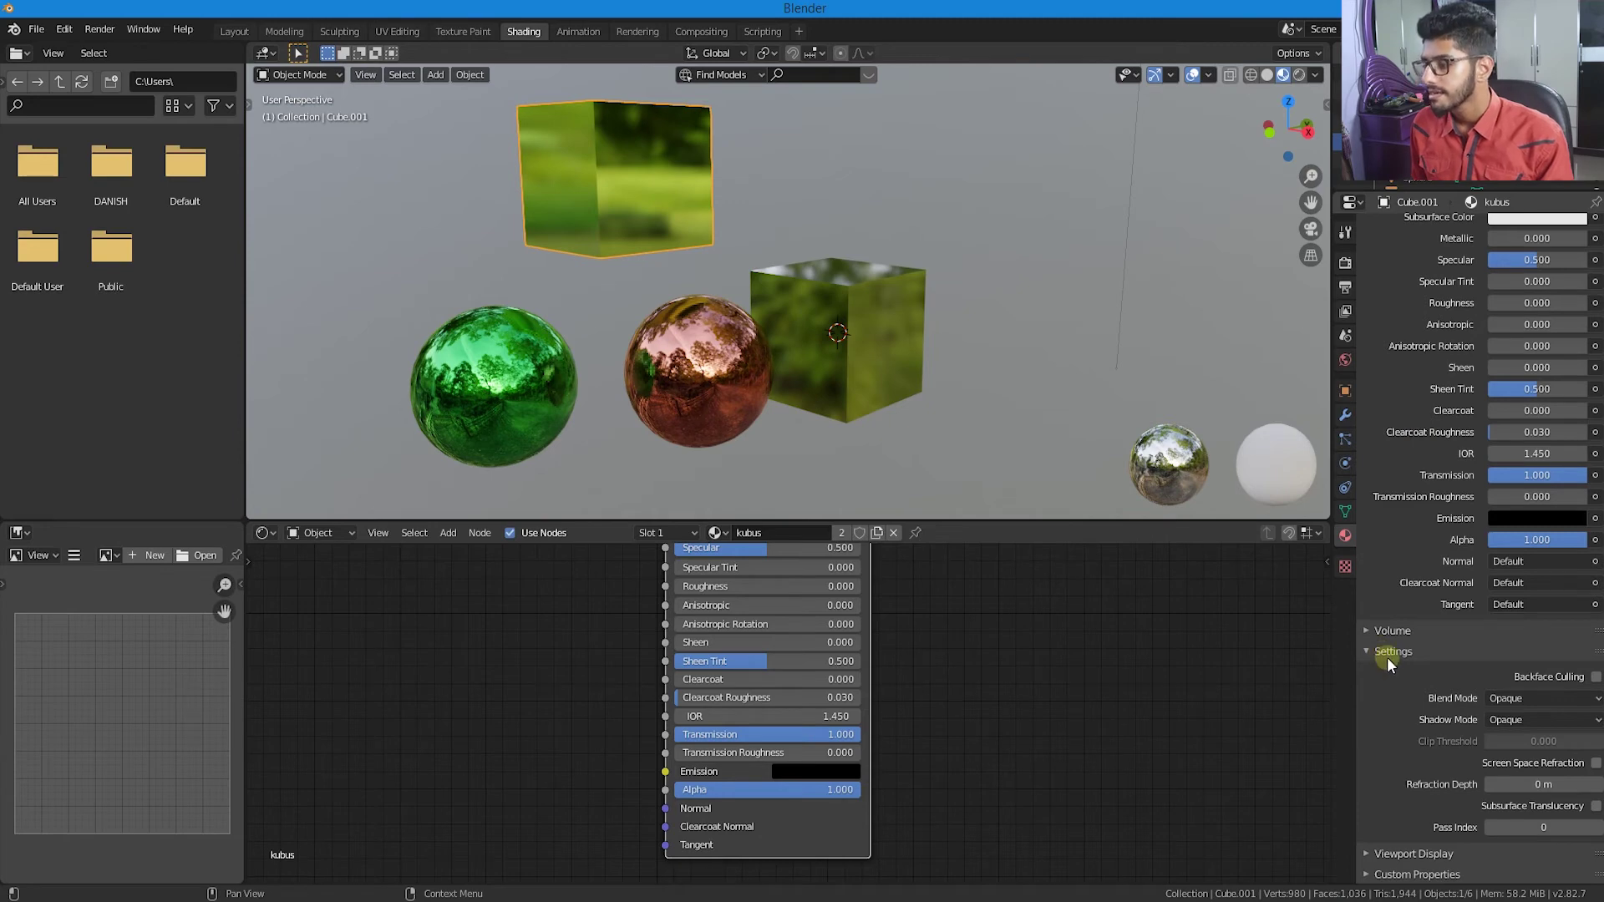
{"action": "left_click", "coordinate": [1596, 764]}
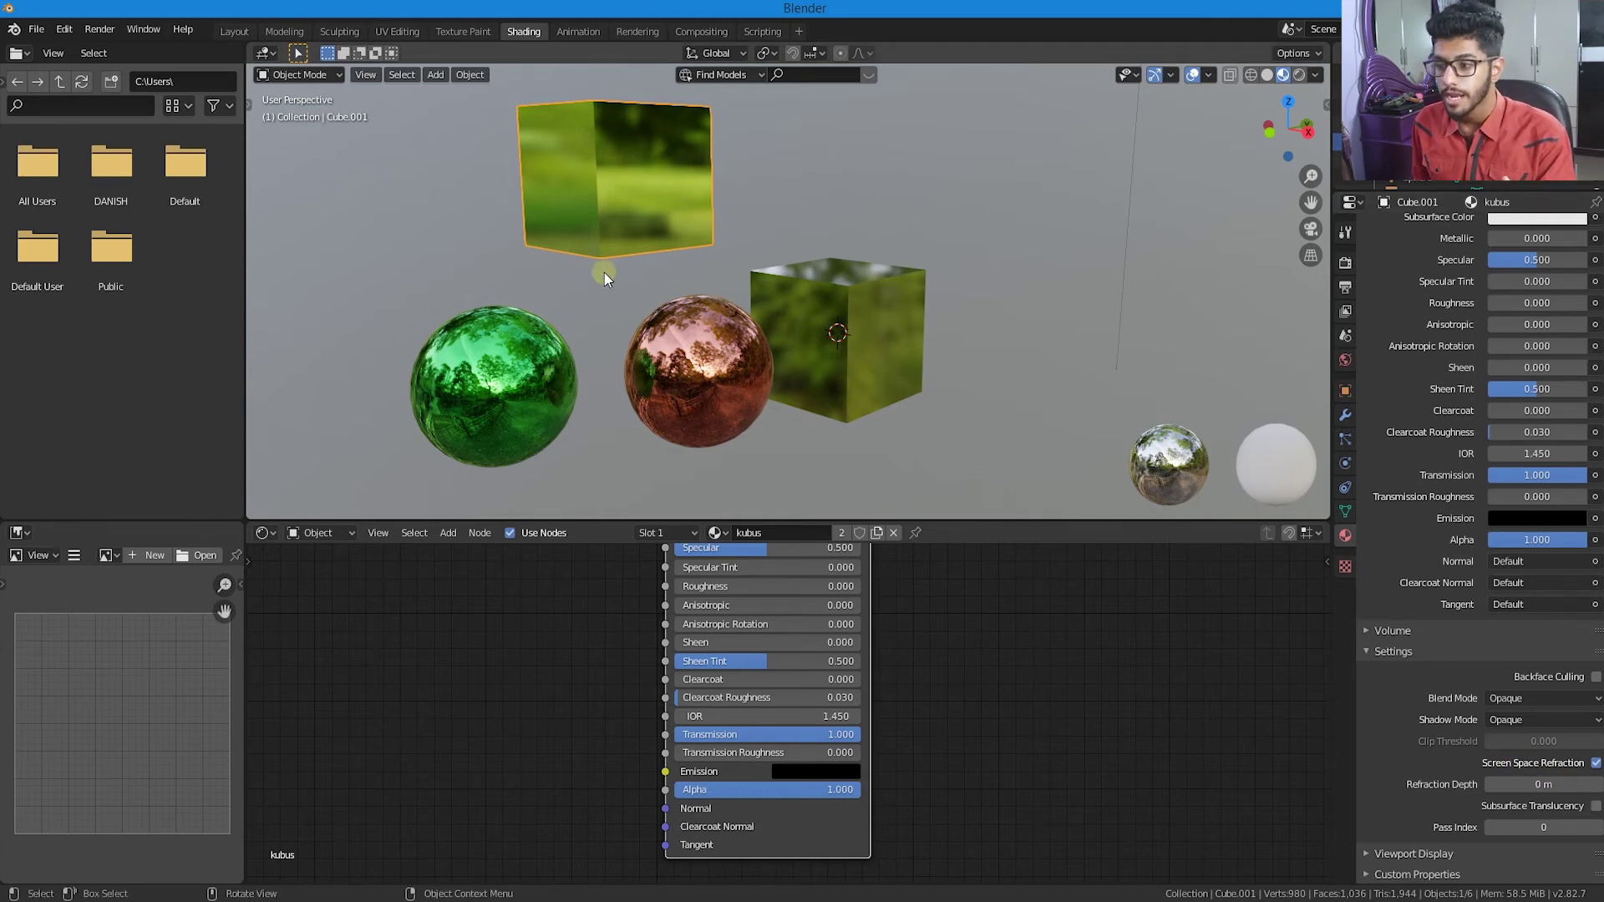
{"action": "scroll", "coordinate": [1499, 334], "scroll_direction": "up", "scroll_amount": 10}
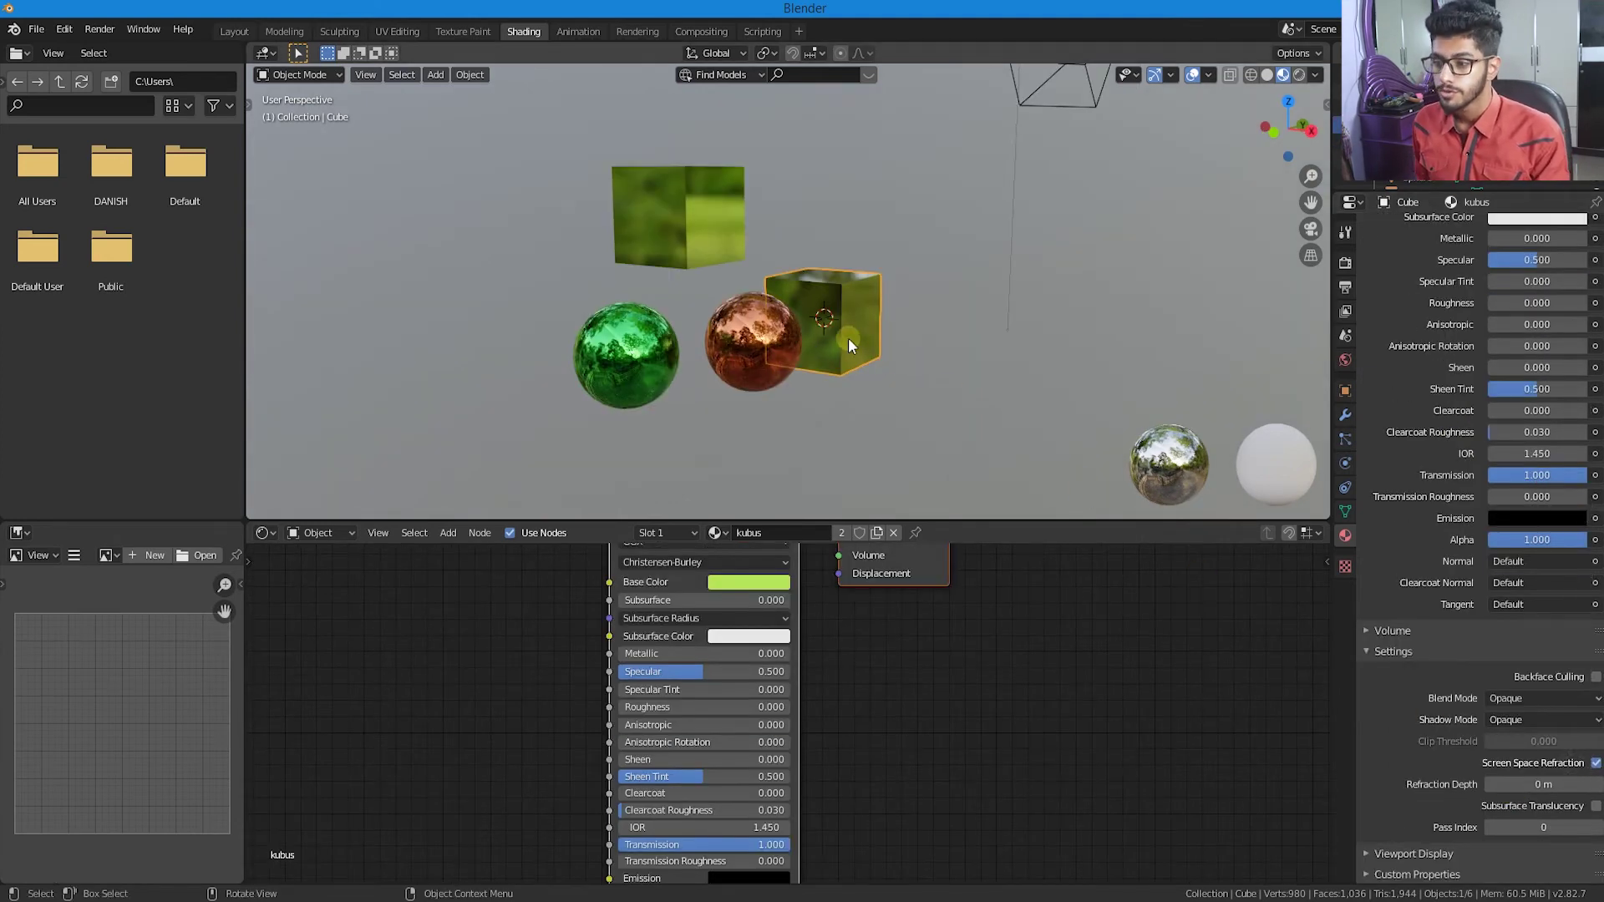
- Turn off Screen Space Refraction for the kubus material and remove its Transmission to make both cubes opaque
{"action": "left_click", "coordinate": [1595, 762]}
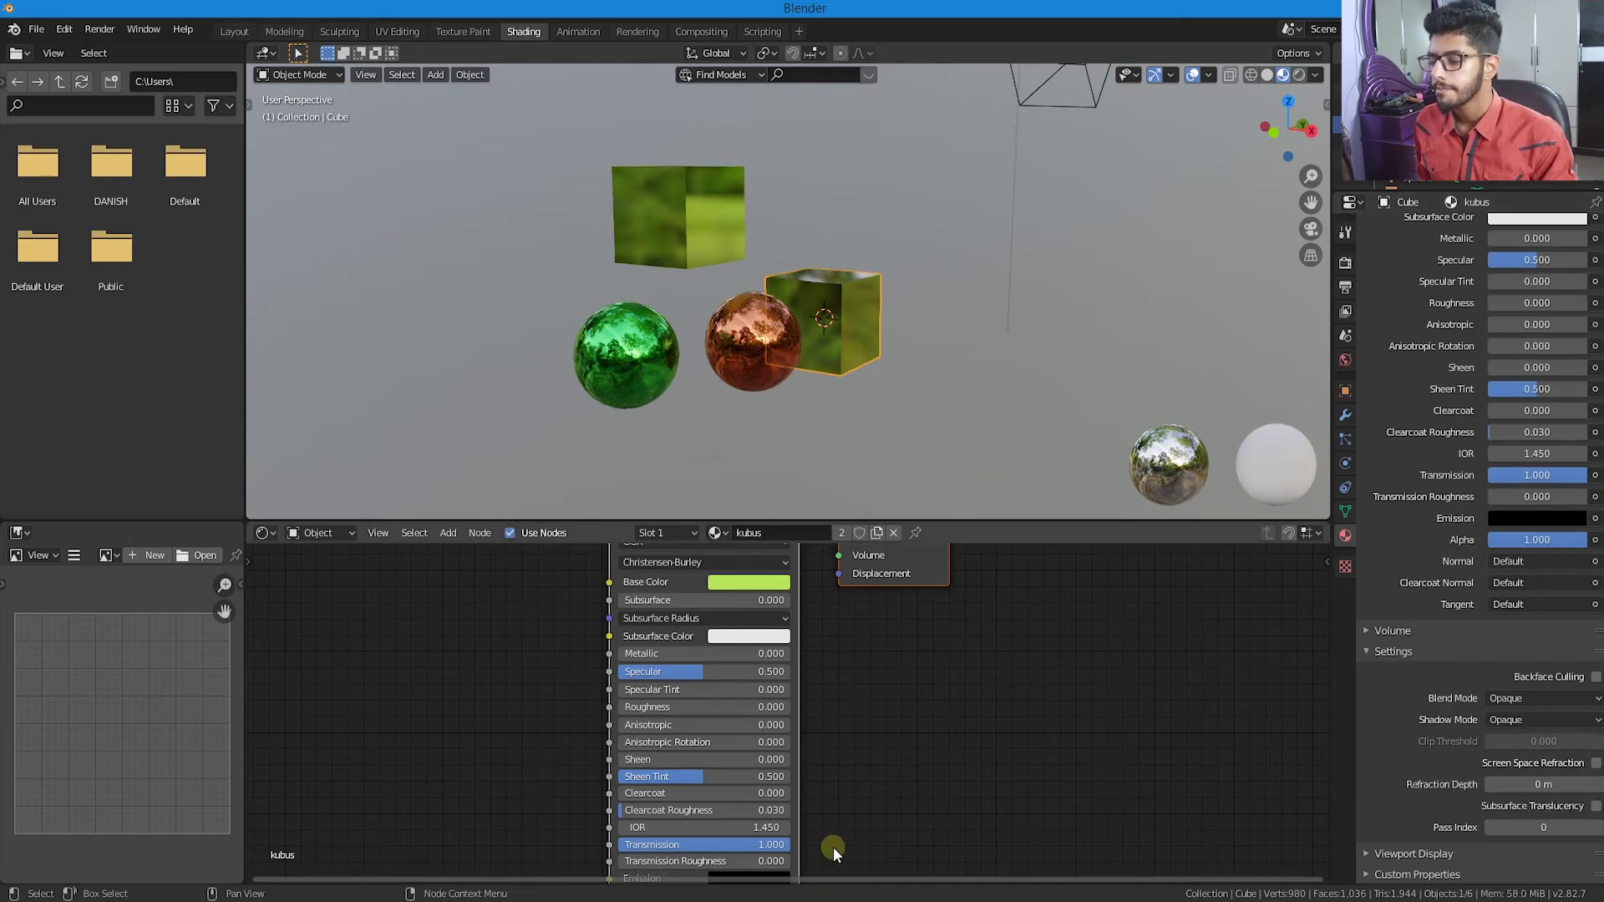
{"action": "left_click_drag", "start_coordinate": [717, 845], "coordinate": [685, 845]}
- Enable Screen Space Refraction on the copper sphere's bola.001 material with a Refraction Depth of 0 m
{"action": "left_click", "coordinate": [745, 349]}
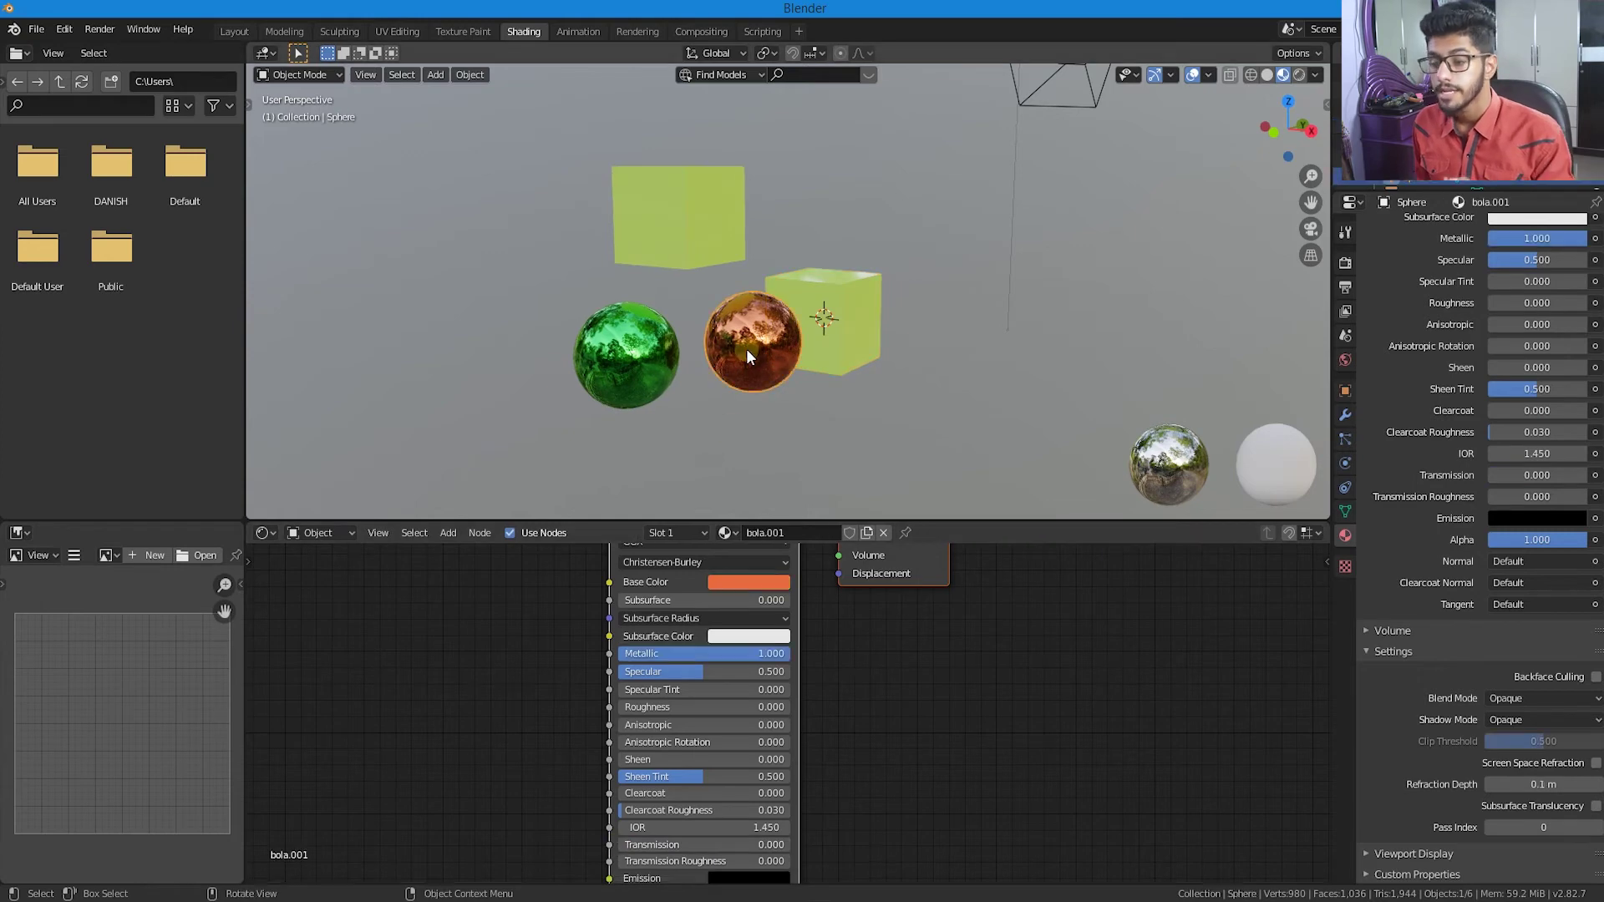
{"action": "left_click", "coordinate": [1596, 763]}
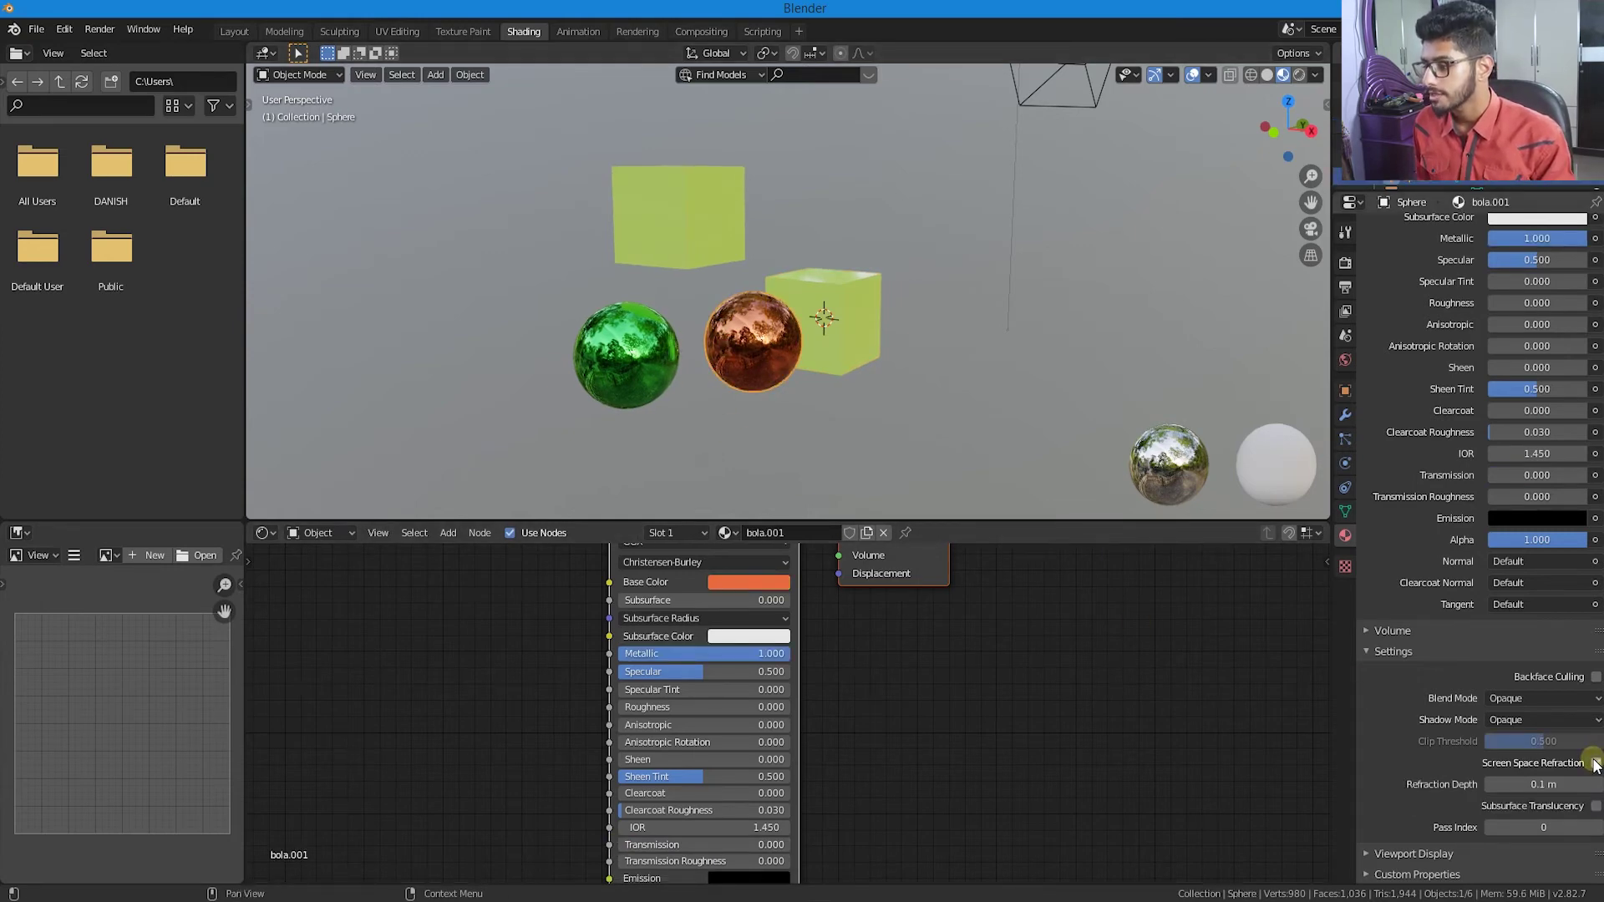
{"action": "left_click", "coordinate": [1568, 787]}
{"action": "type", "text": "0"}
{"action": "key", "text": "Return"}
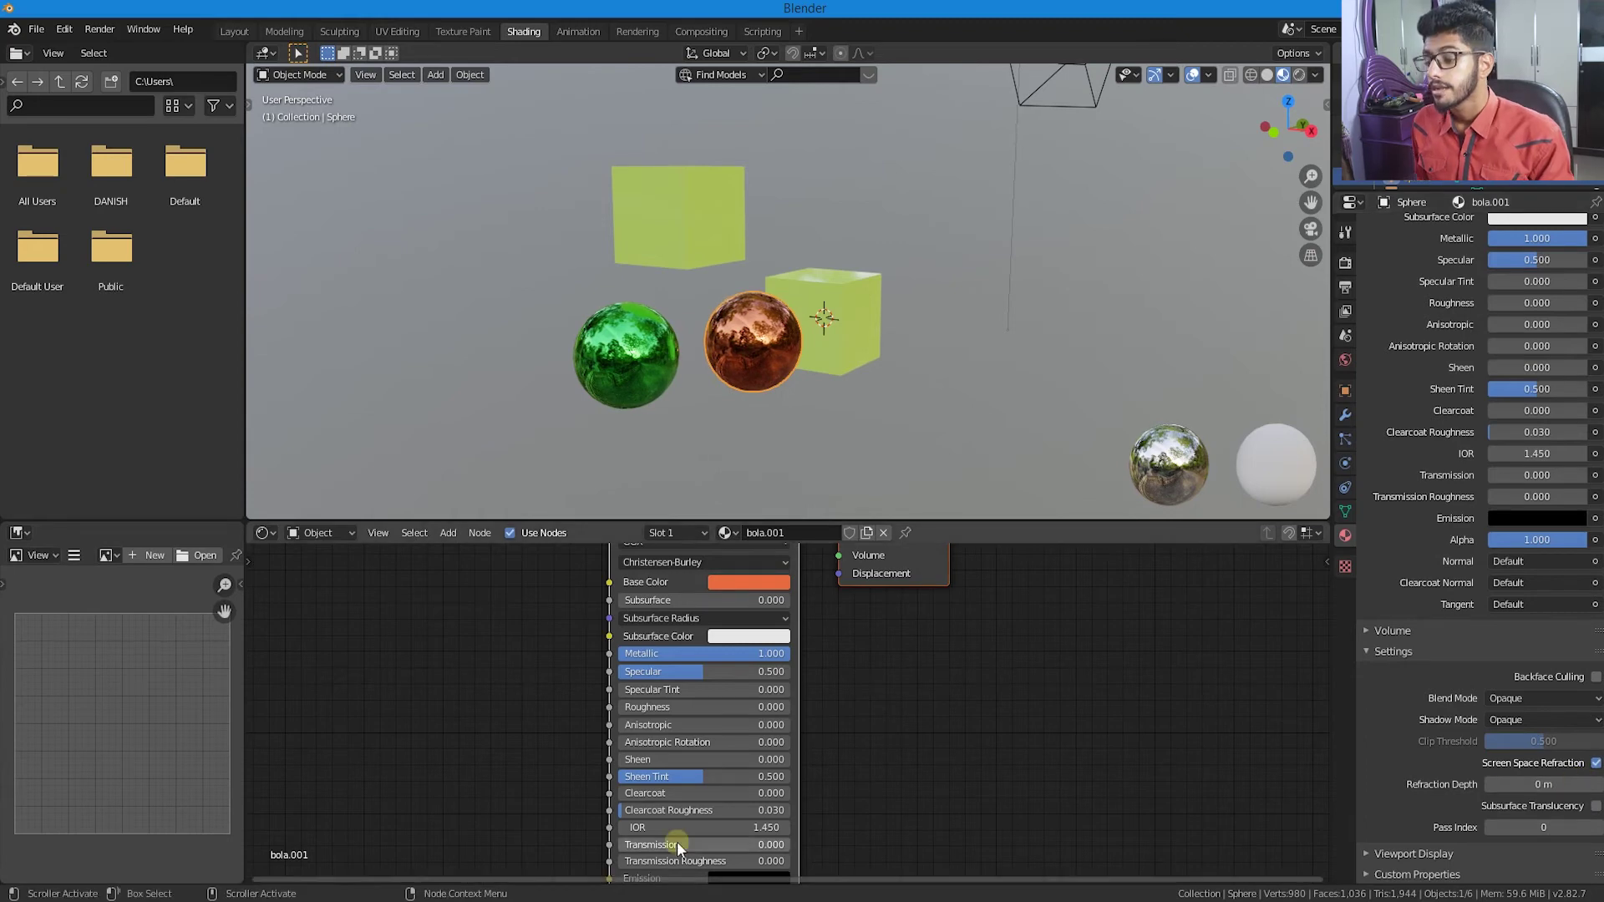
- Set the bola.001 material's Transmission to 1.000 and inspect the copper sphere from several angles
{"action": "left_click_drag", "start_coordinate": [677, 842], "coordinate": [835, 842]}
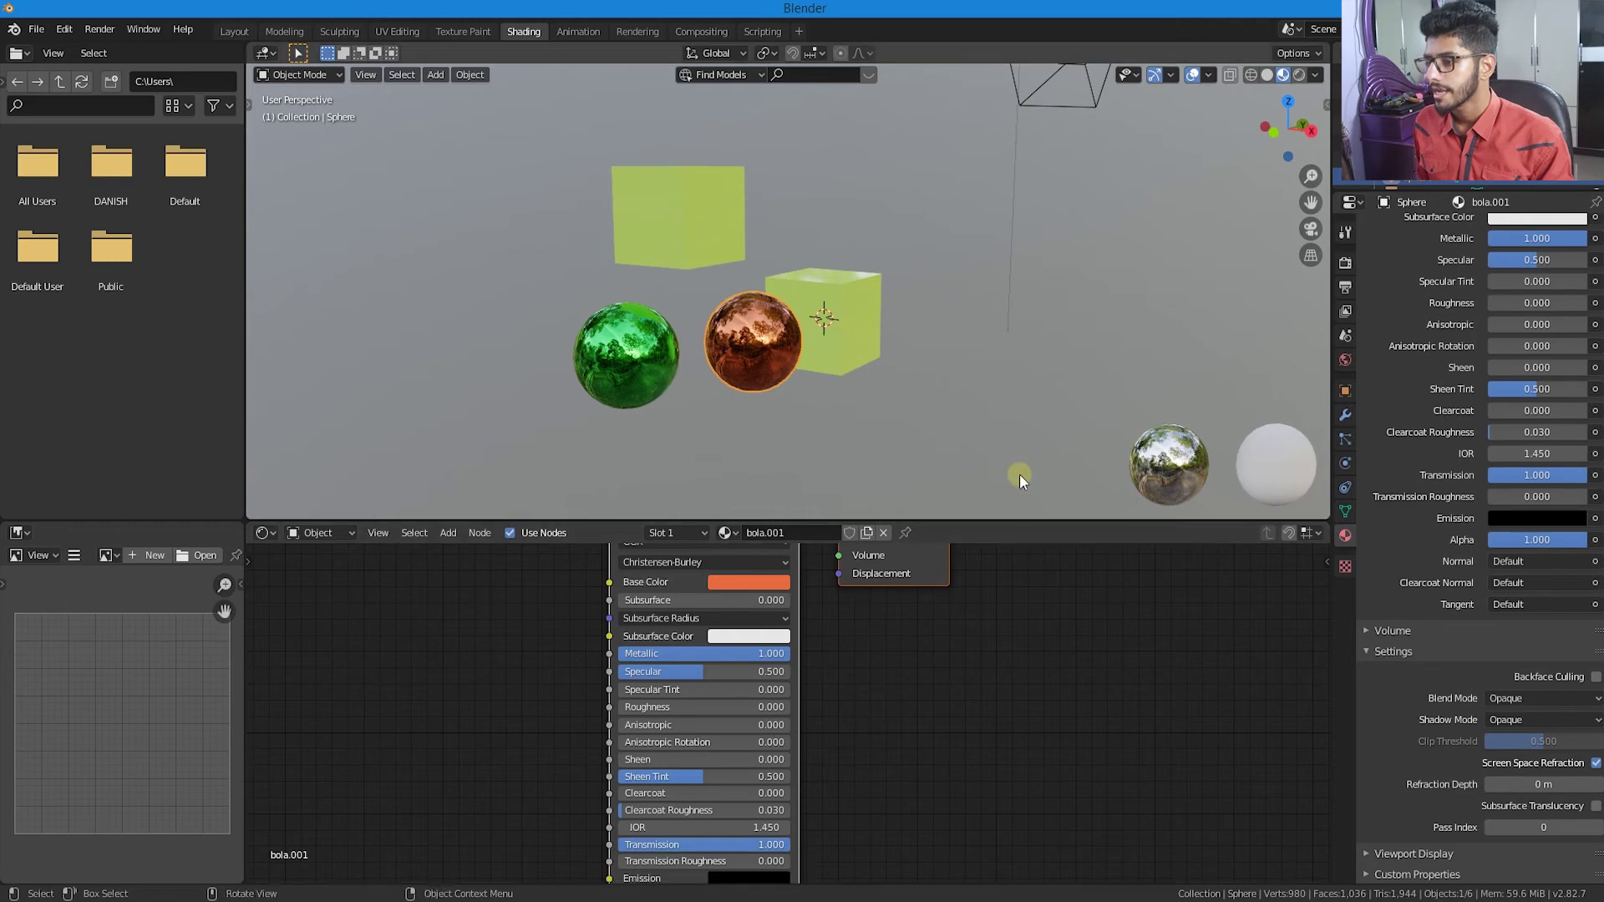
{"action": "middle_click_drag", "start_coordinate": [1020, 465], "coordinate": [967, 473]}
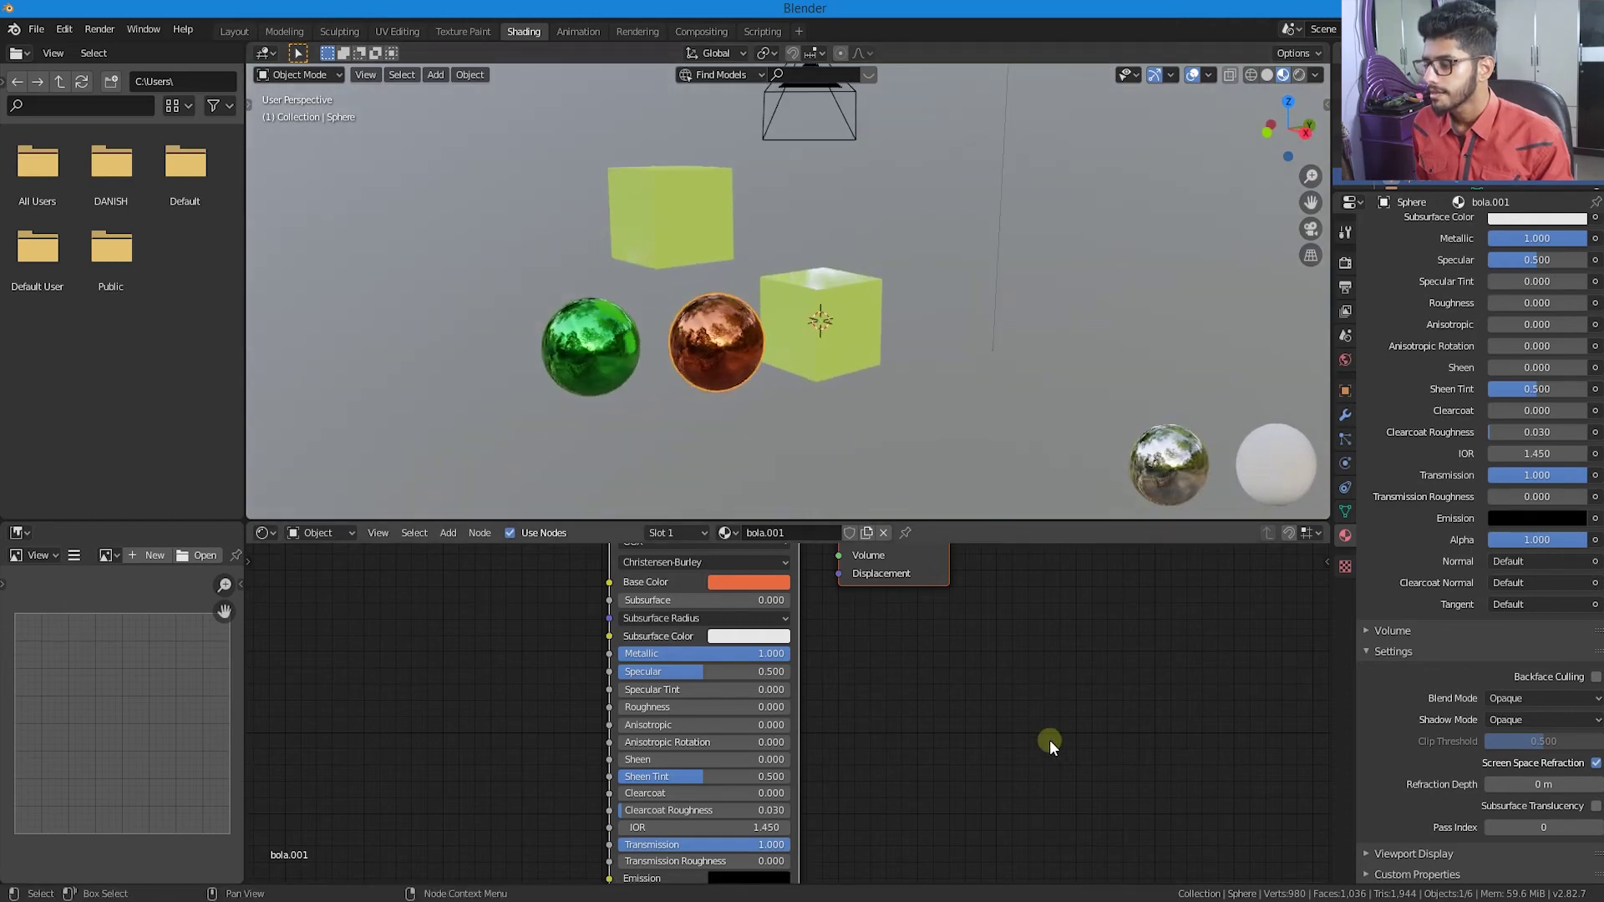
{"action": "middle_click_drag", "start_coordinate": [1135, 487], "coordinate": [986, 434]}
- Try the Alpha Blend mode on the bola.001 material and set its Metallic to 0.000
{"action": "left_click", "coordinate": [1536, 695]}
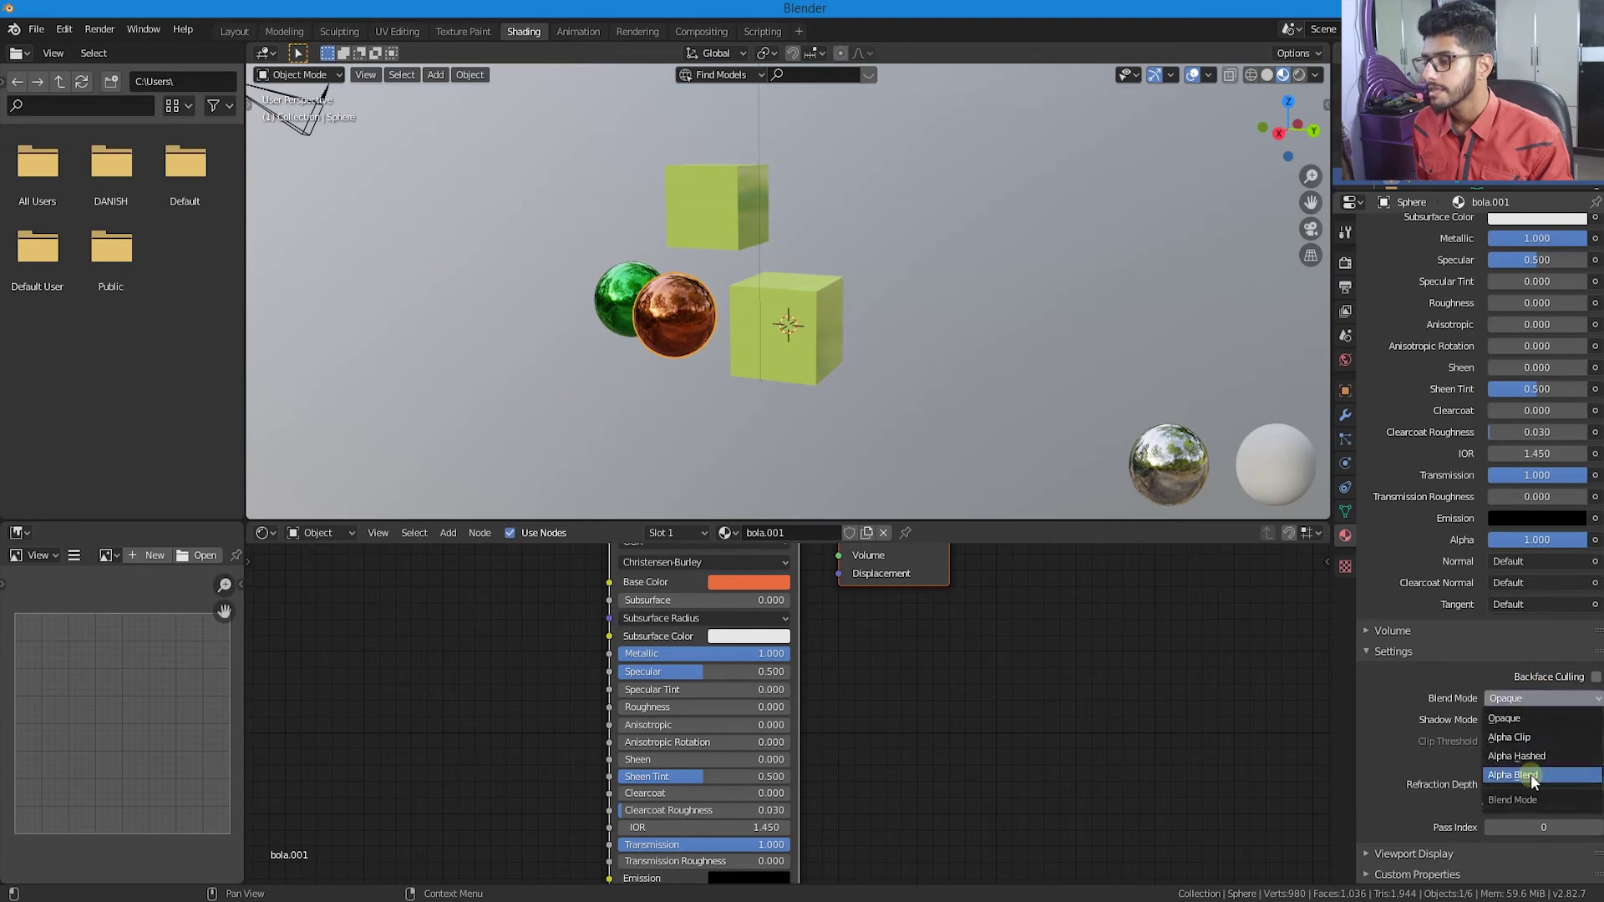
{"action": "left_click", "coordinate": [1531, 775]}
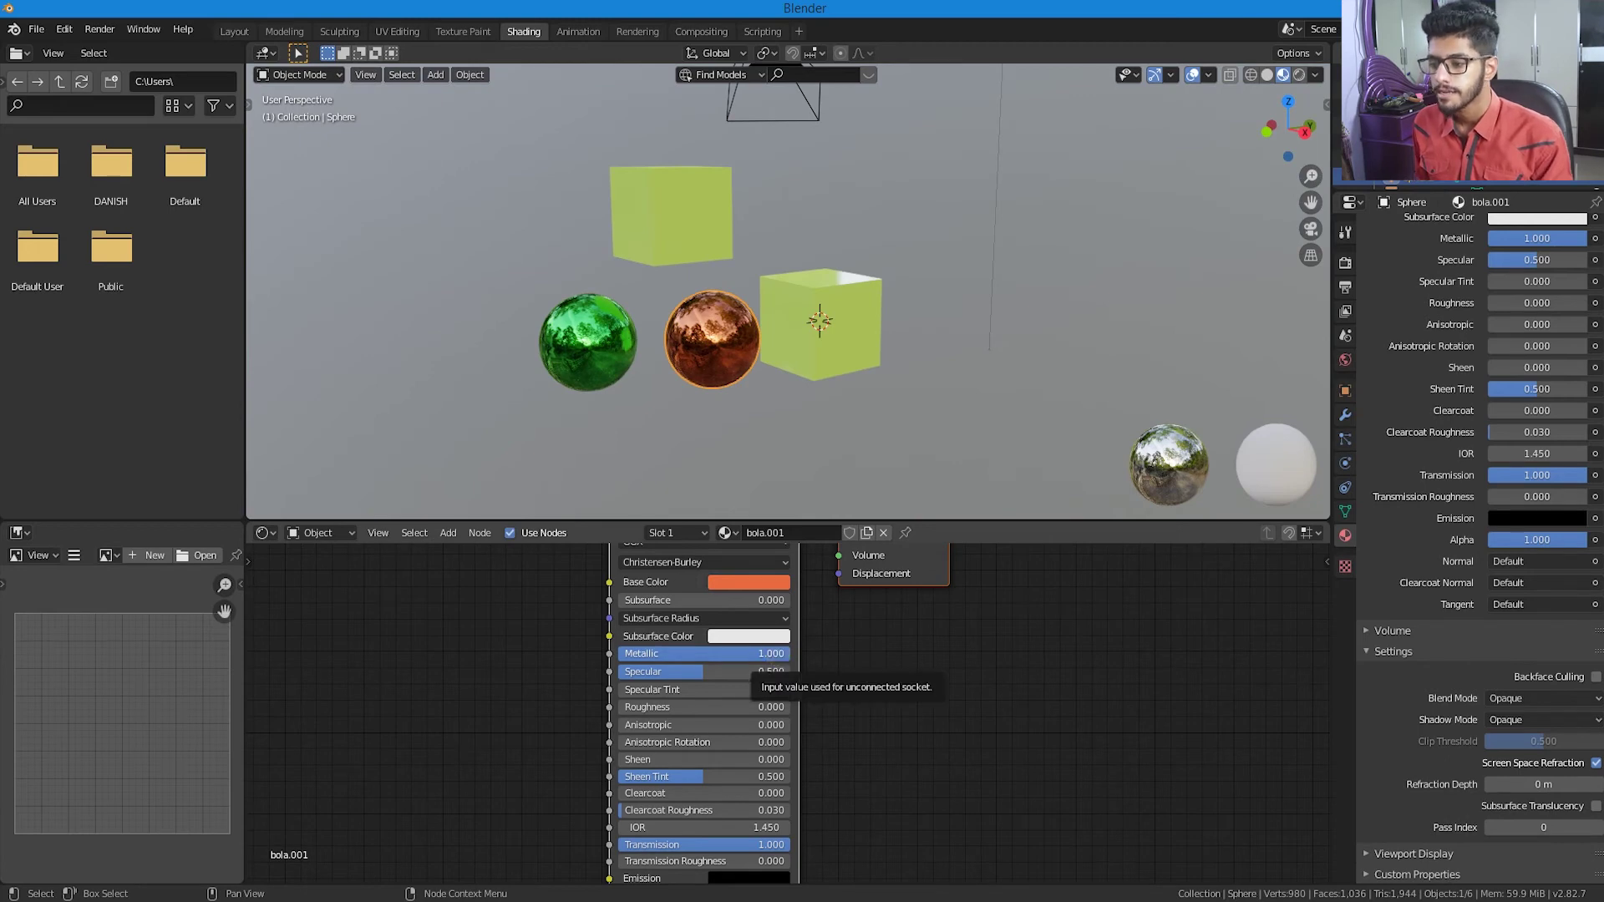
{"action": "left_click_drag", "start_coordinate": [777, 653], "coordinate": [619, 654]}
{"action": "middle_click_drag", "start_coordinate": [656, 408], "coordinate": [705, 419]}
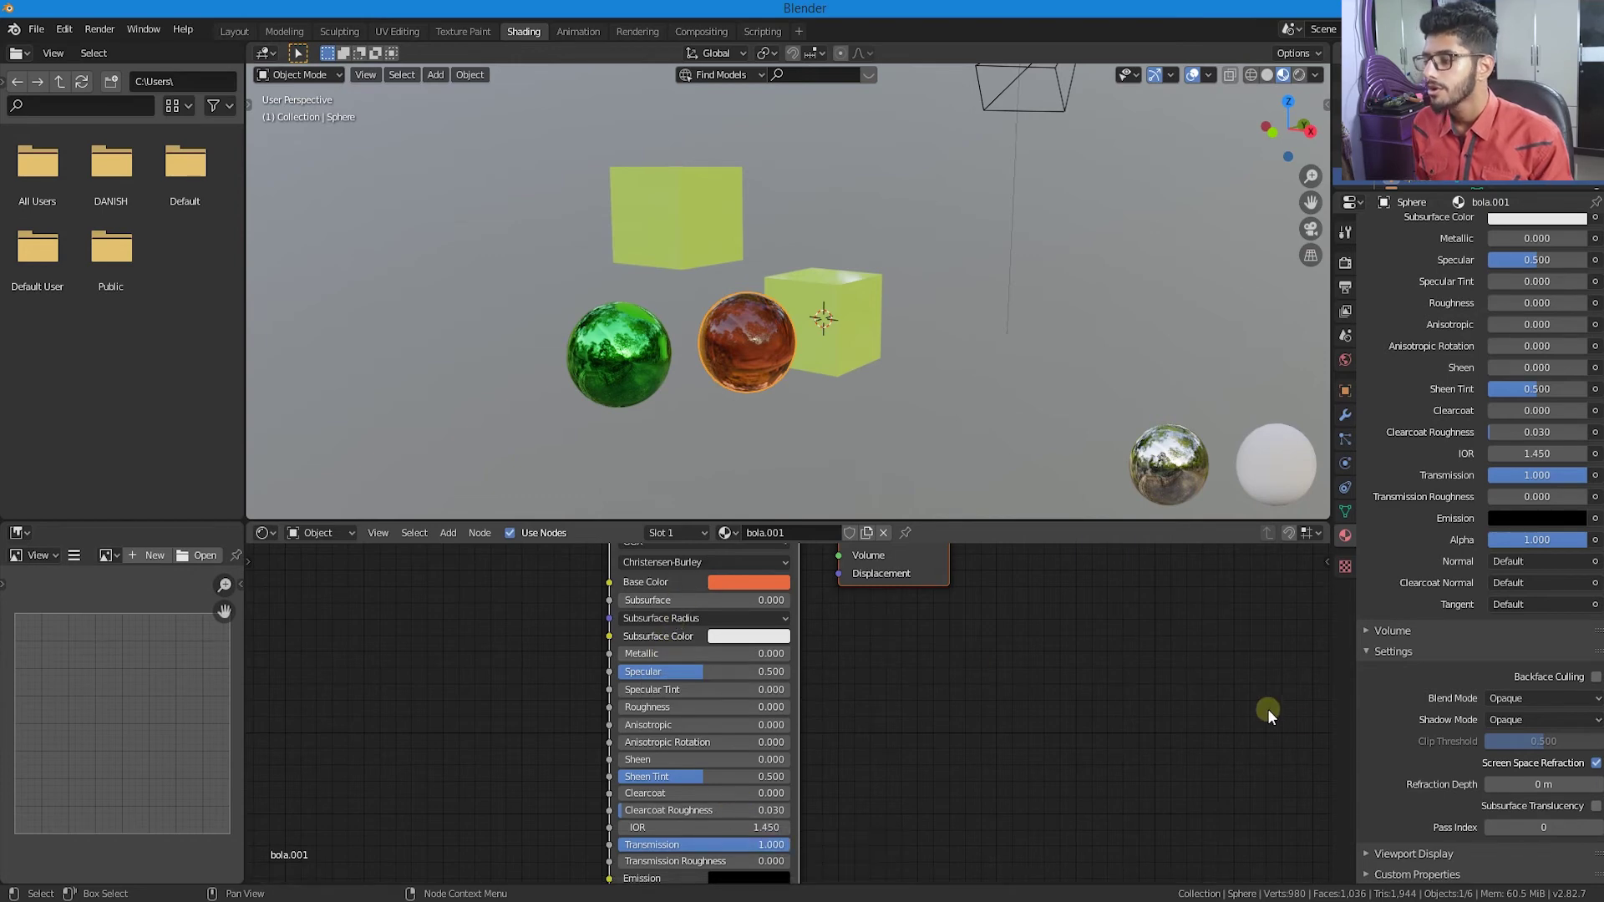
- Set the bola.001 material's Refraction Depth to 0.1 m
{"action": "left_click", "coordinate": [1537, 784]}
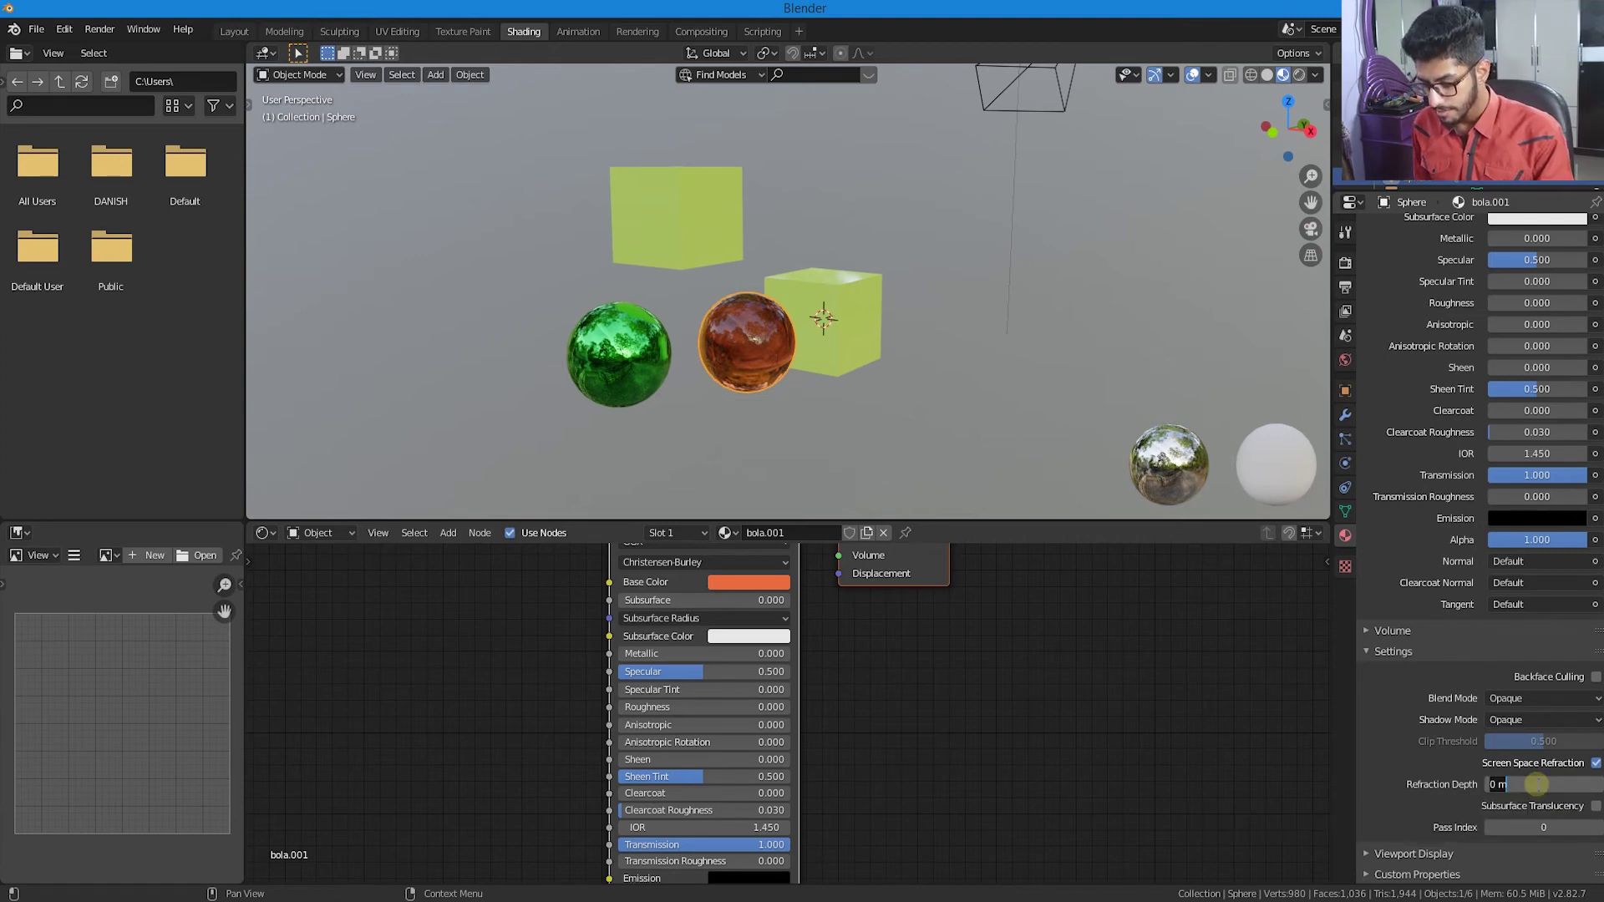
{"action": "type", "text": ".1"}
{"action": "key", "text": "Return"}
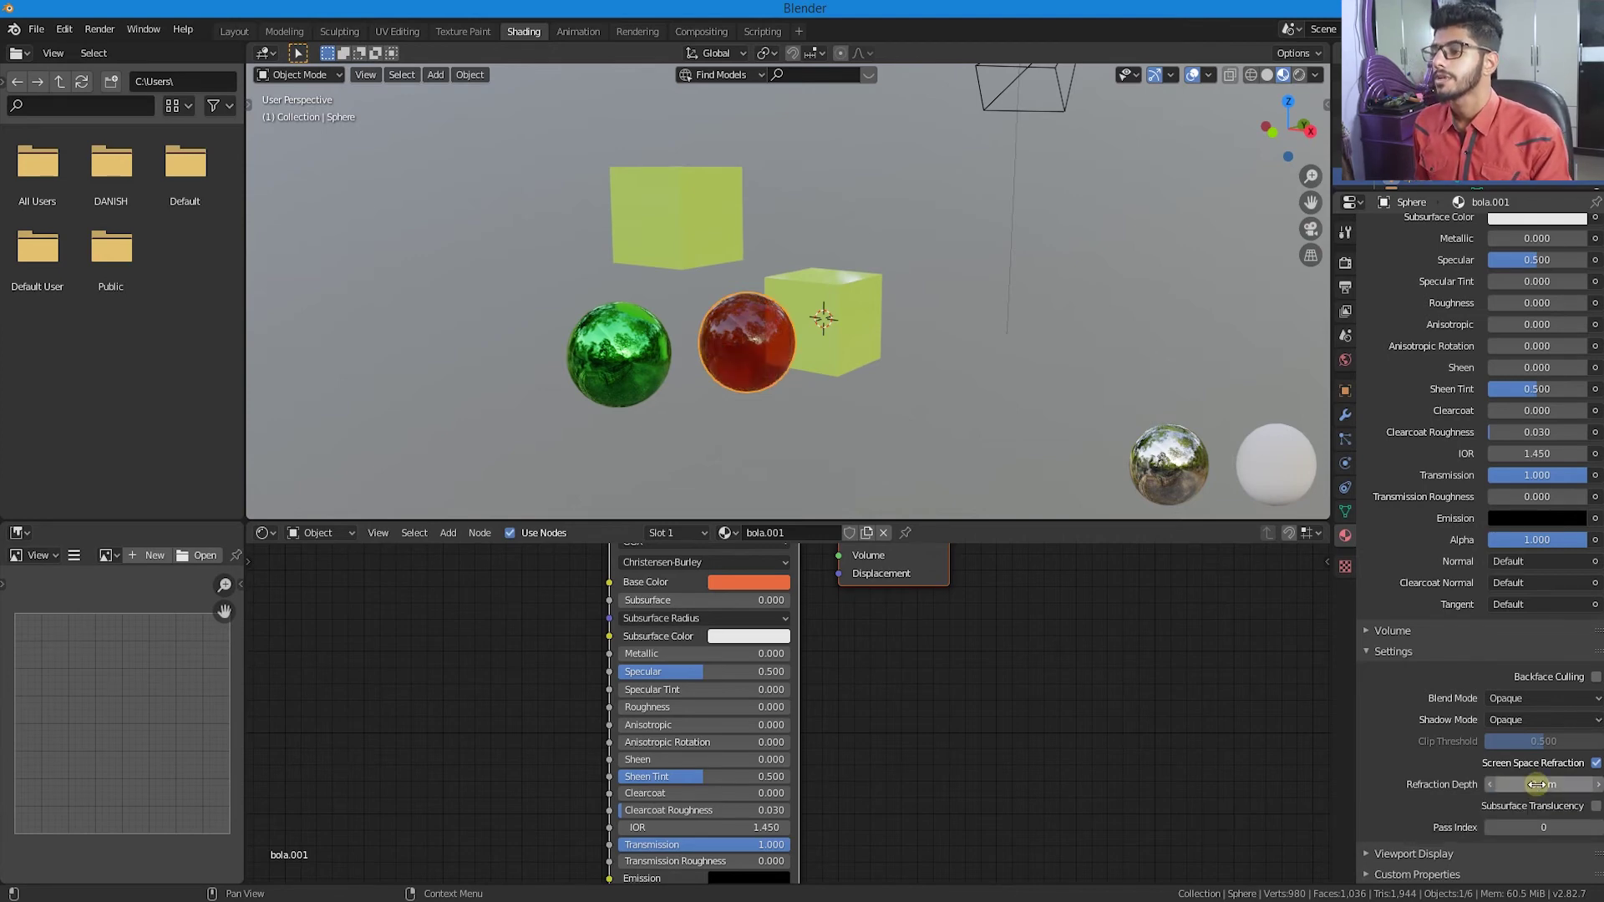
{"action": "left_click", "coordinate": [1535, 783]}
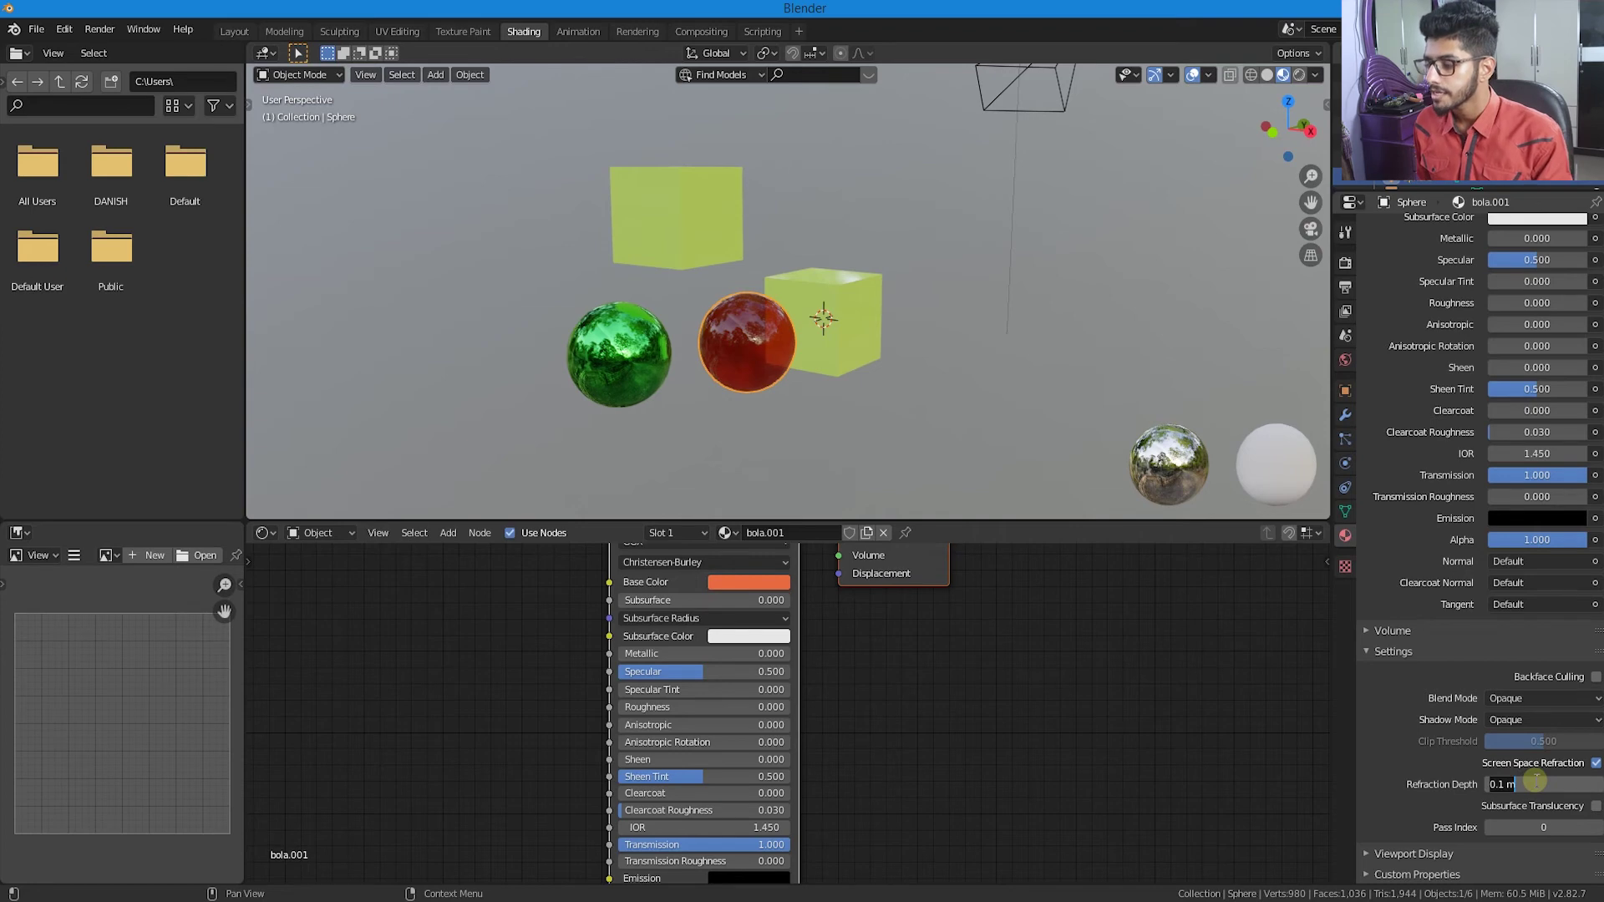
{"action": "key", "text": "BackSpace"}
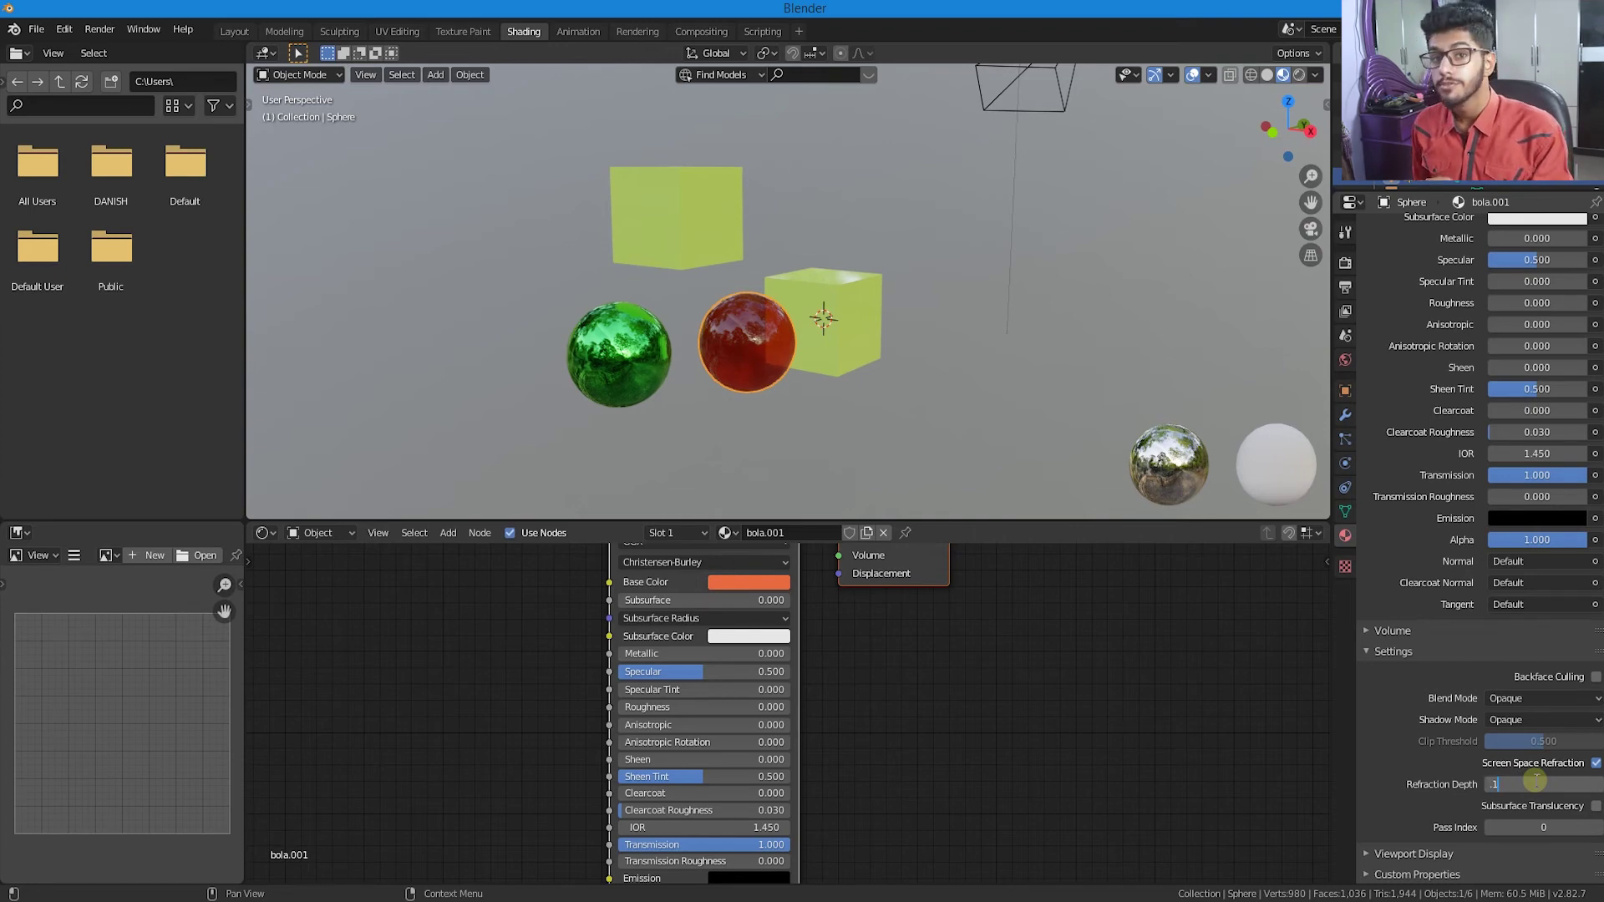
{"action": "key", "text": "Return"}
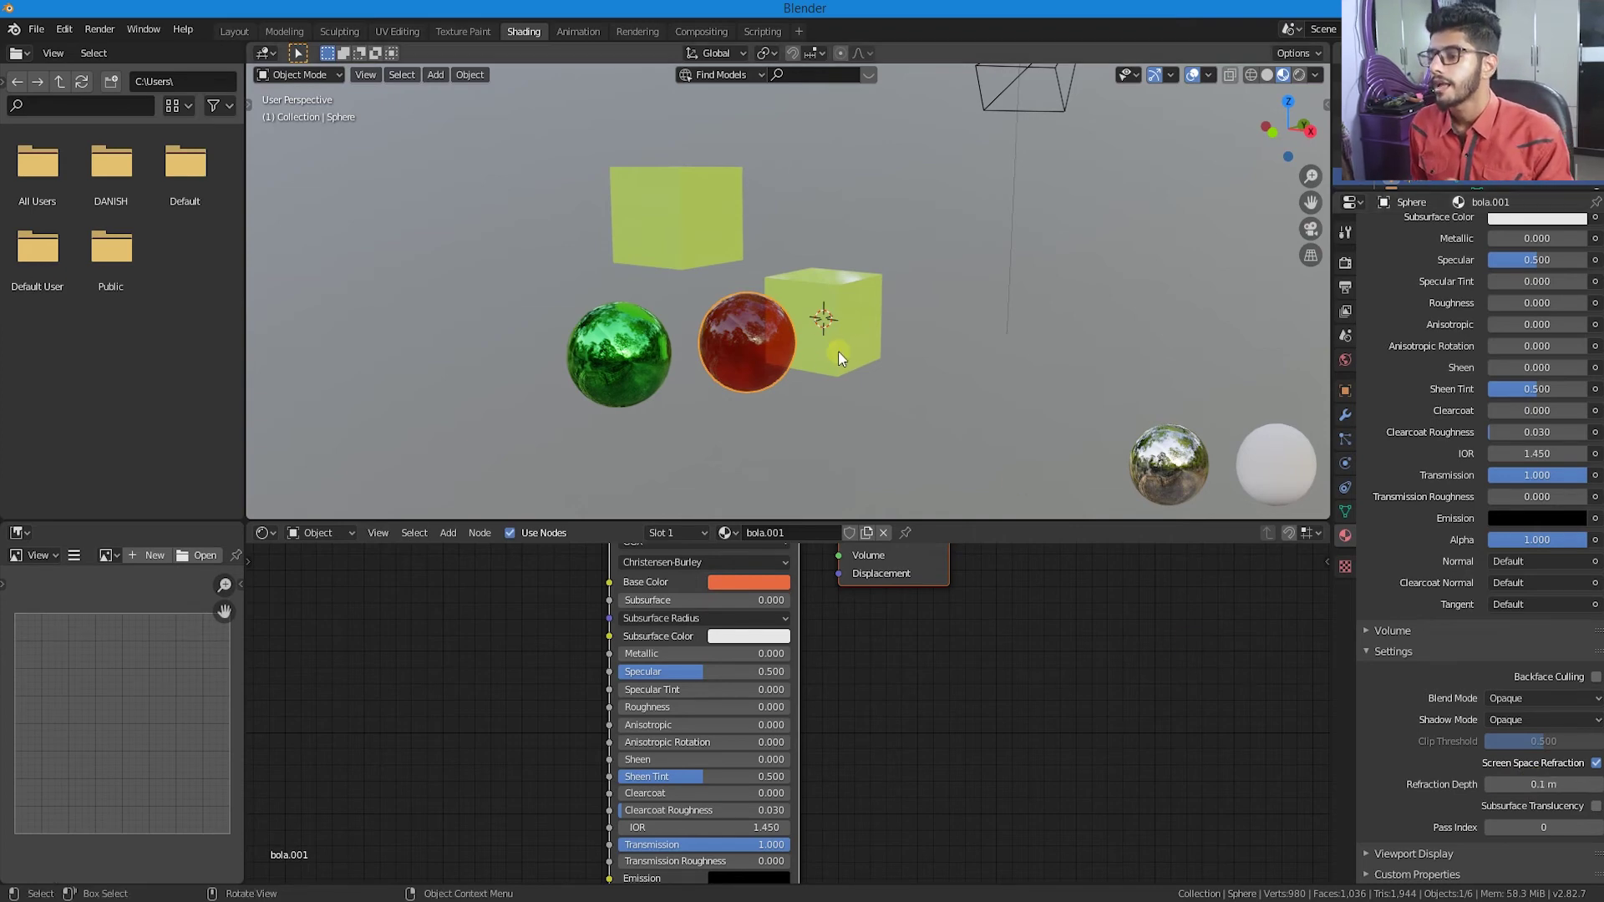
- Change the bola.001 material's Base Color to near white and inspect the cube through the sphere
{"action": "scroll", "coordinate": [827, 349], "scroll_direction": "up", "scroll_amount": 3}
{"action": "middle_click_drag", "start_coordinate": [822, 359], "coordinate": [655, 404]}
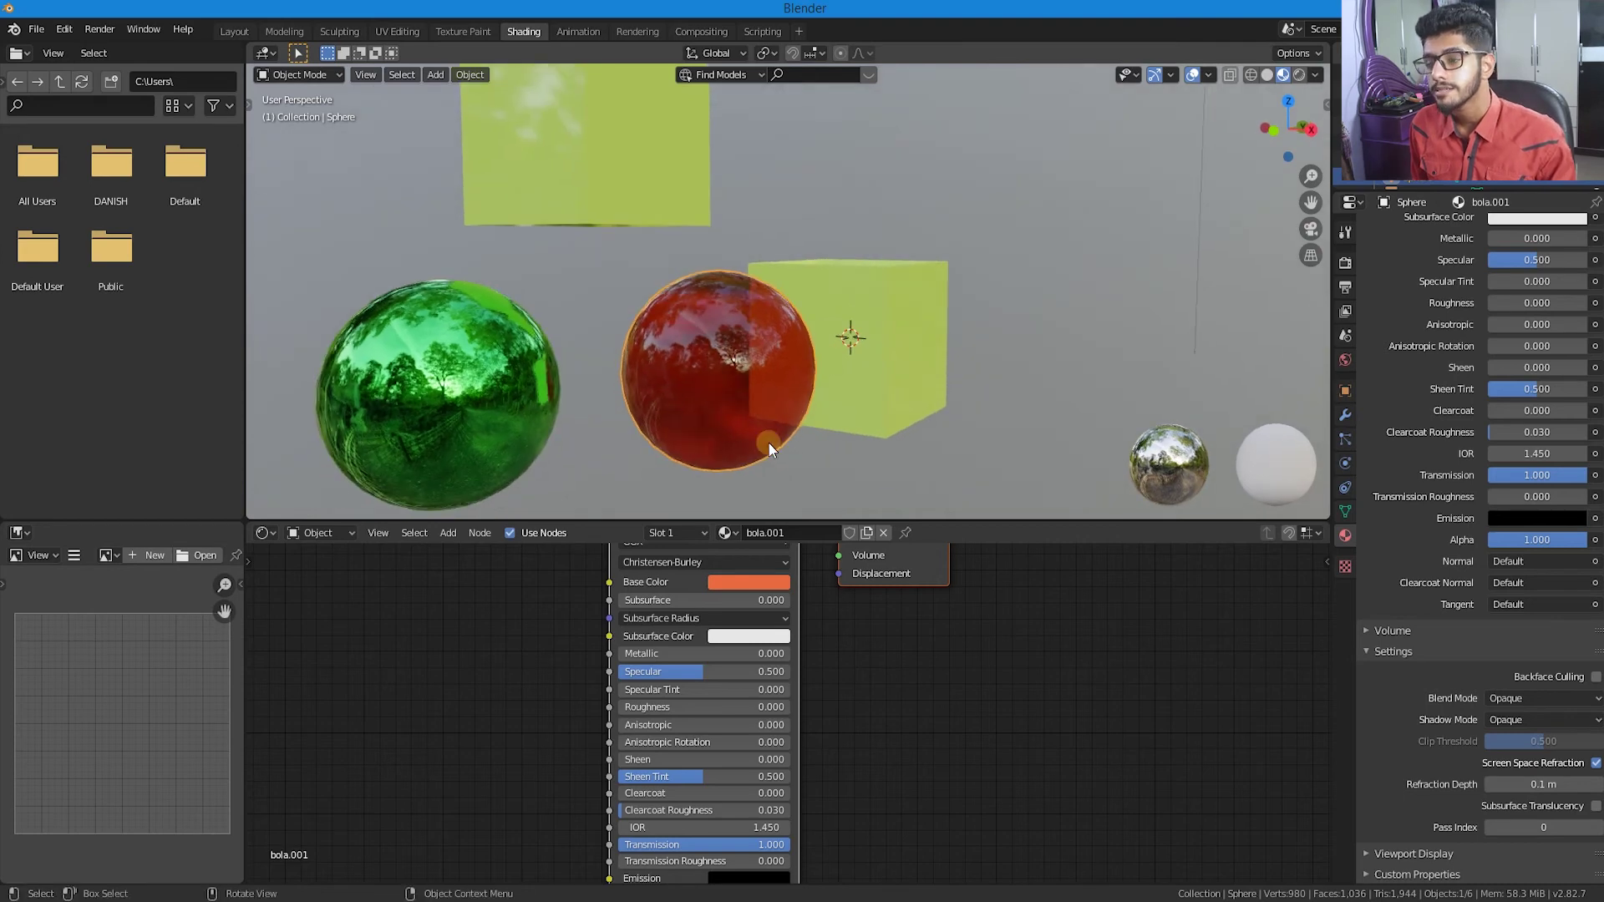
{"action": "left_click", "coordinate": [739, 582]}
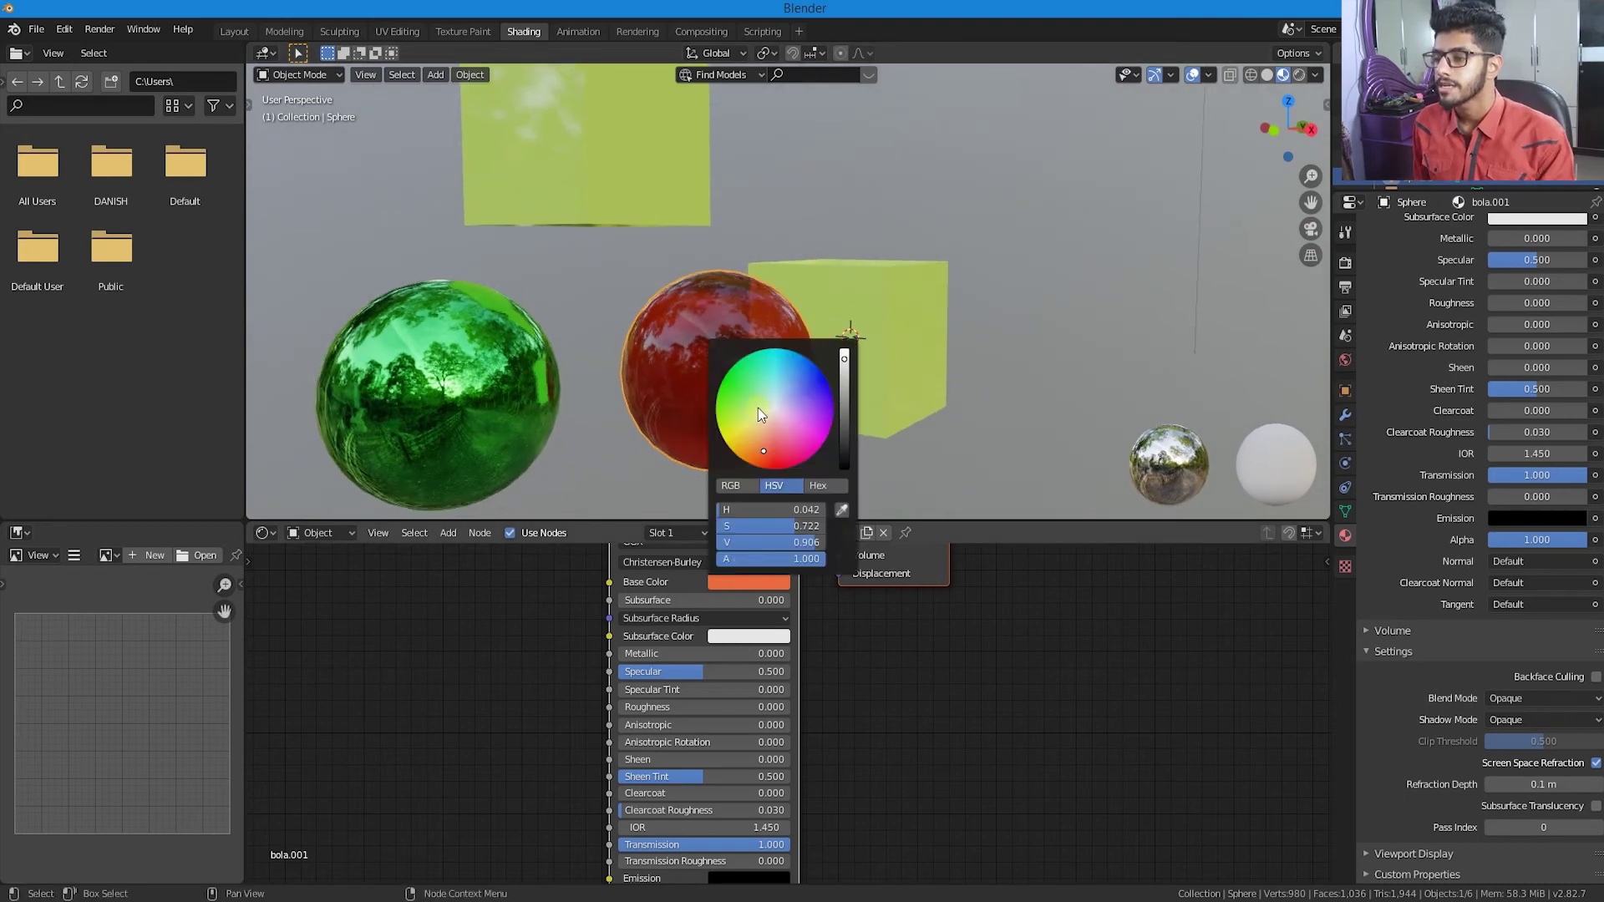
{"action": "left_click", "coordinate": [778, 412]}
{"action": "mouse_move", "coordinate": [835, 428]}
{"action": "middle_mouse_down"}
{"action": "mouse_move", "coordinate": [649, 431]}
{"action": "mouse_move", "coordinate": [614, 363]}
{"action": "mouse_move", "coordinate": [643, 348]}
{"action": "mouse_move", "coordinate": [851, 413]}
{"action": "mouse_move", "coordinate": [854, 434]}
{"action": "mouse_move", "coordinate": [817, 435]}
{"action": "middle_mouse_up"}
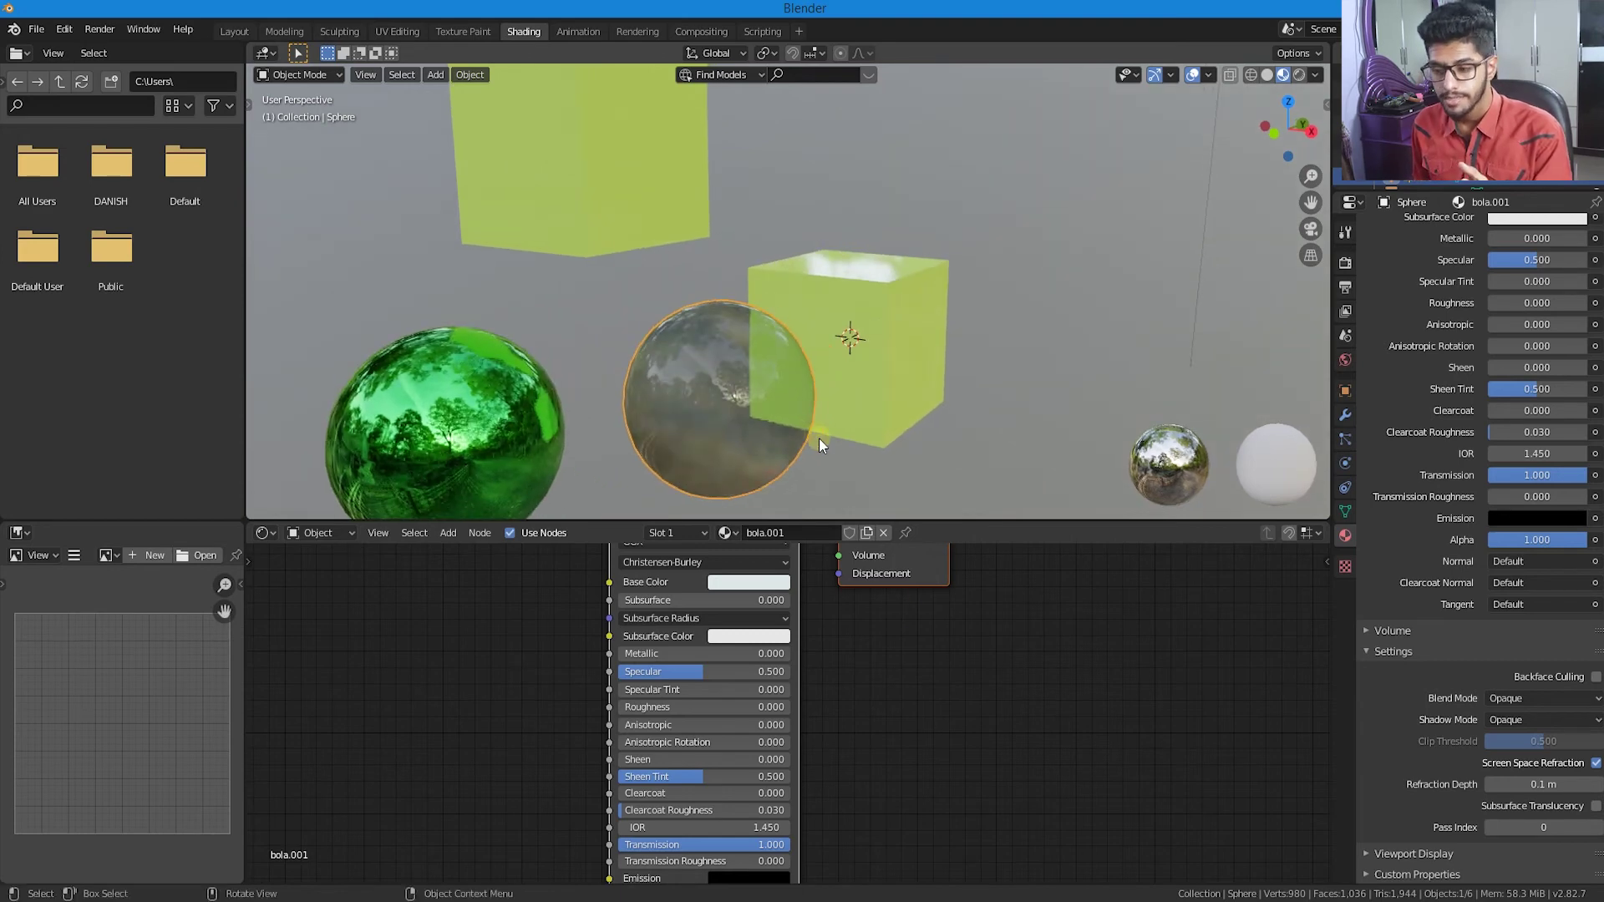
- Review the clear sphere's shader values, the Screen Space Reflections render option and the material's refraction settings
{"action": "scroll", "coordinate": [928, 785], "scroll_direction": "down", "scroll_amount": 1}
{"action": "scroll", "coordinate": [925, 785], "scroll_direction": "down", "scroll_amount": 1}
{"action": "middle_click_drag", "start_coordinate": [894, 748], "coordinate": [890, 692]}
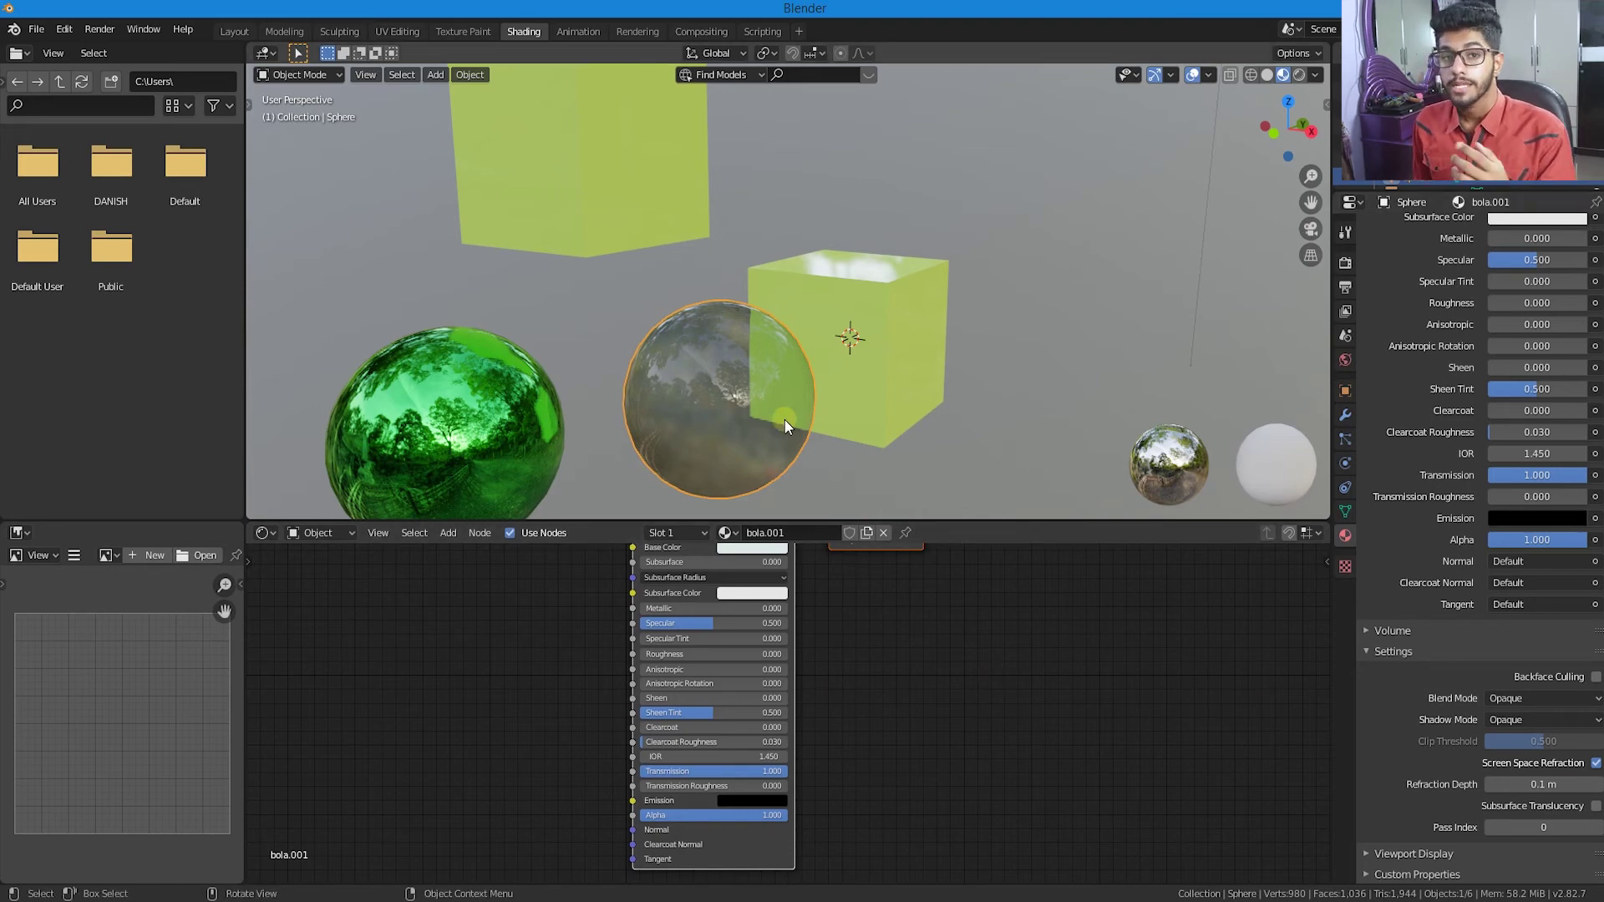
{"action": "scroll", "coordinate": [785, 420], "scroll_direction": "down", "scroll_amount": 2}
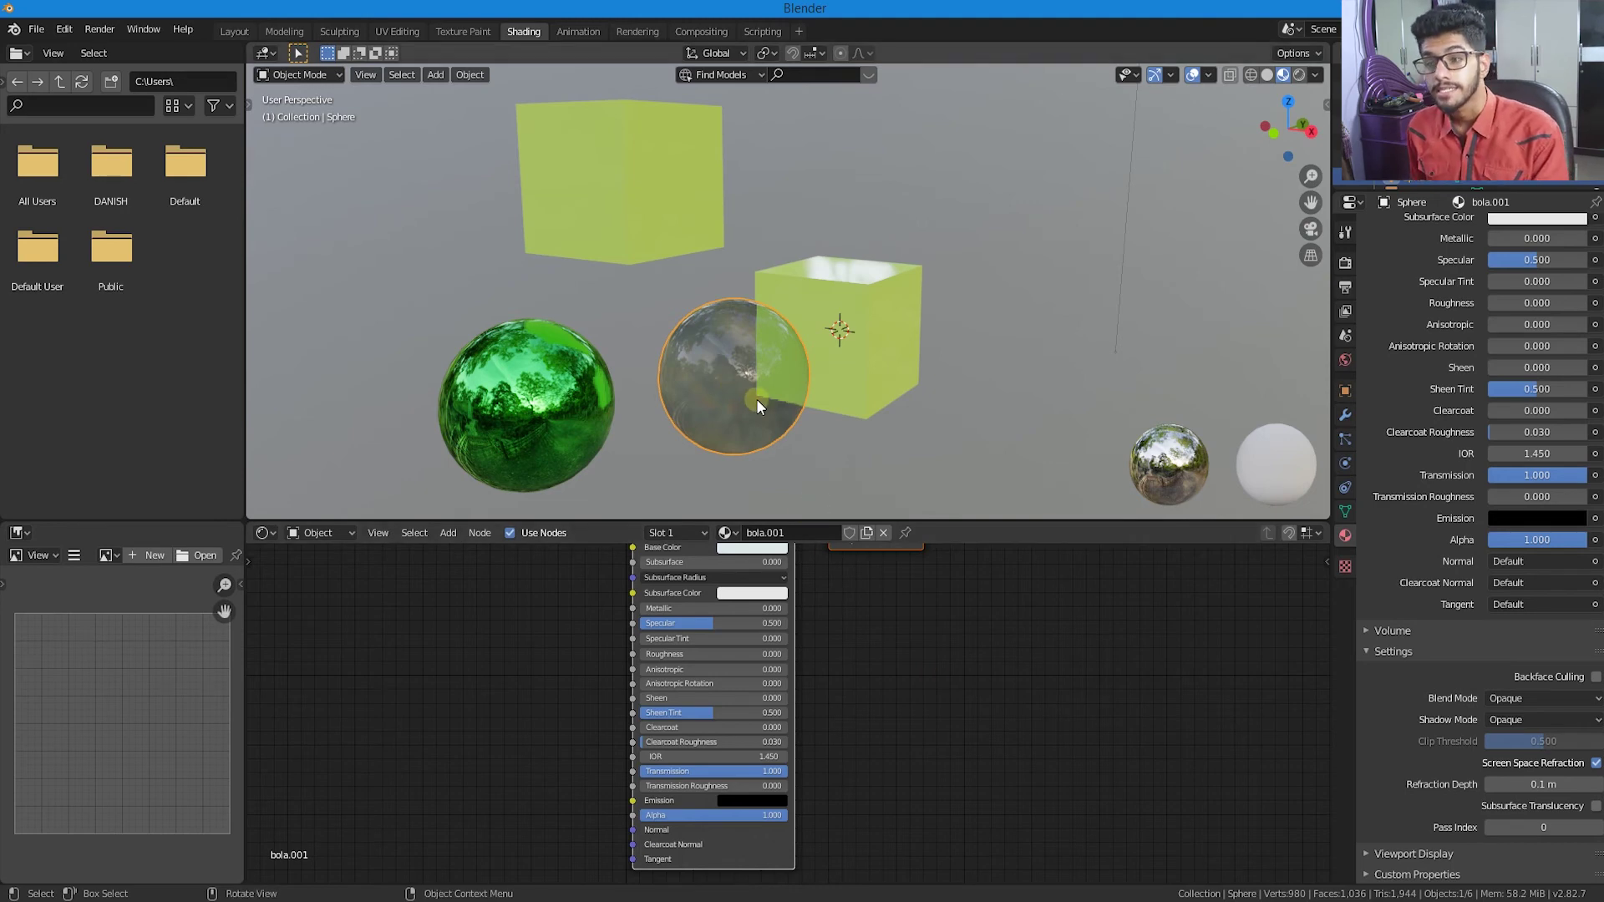
{"action": "left_click", "coordinate": [1343, 274]}
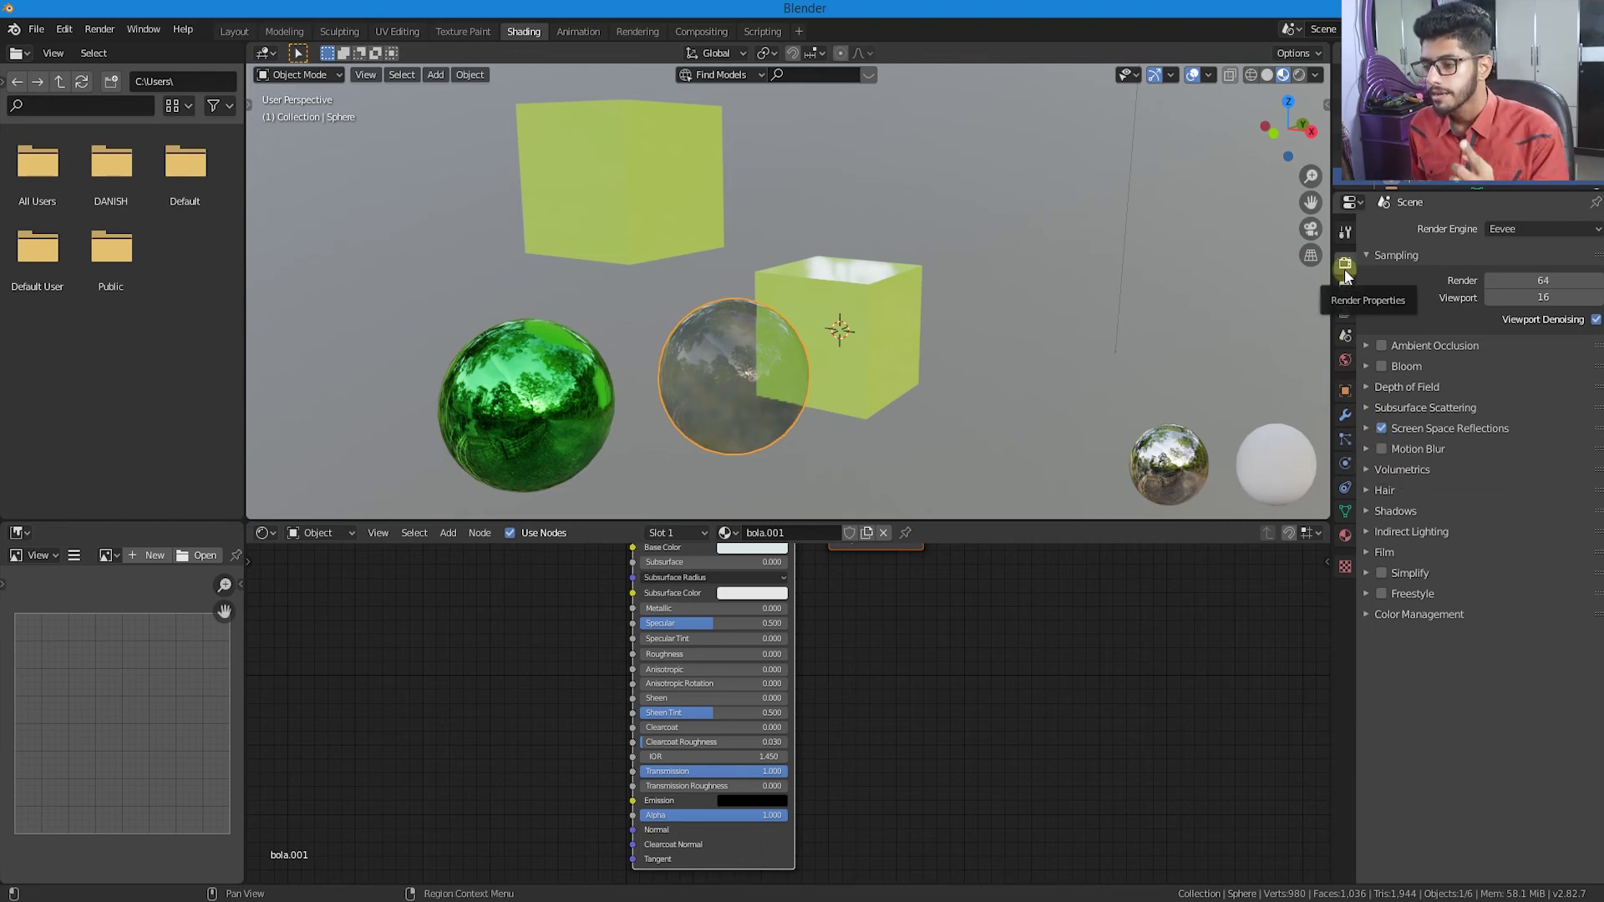
{"action": "left_click", "coordinate": [1345, 535]}
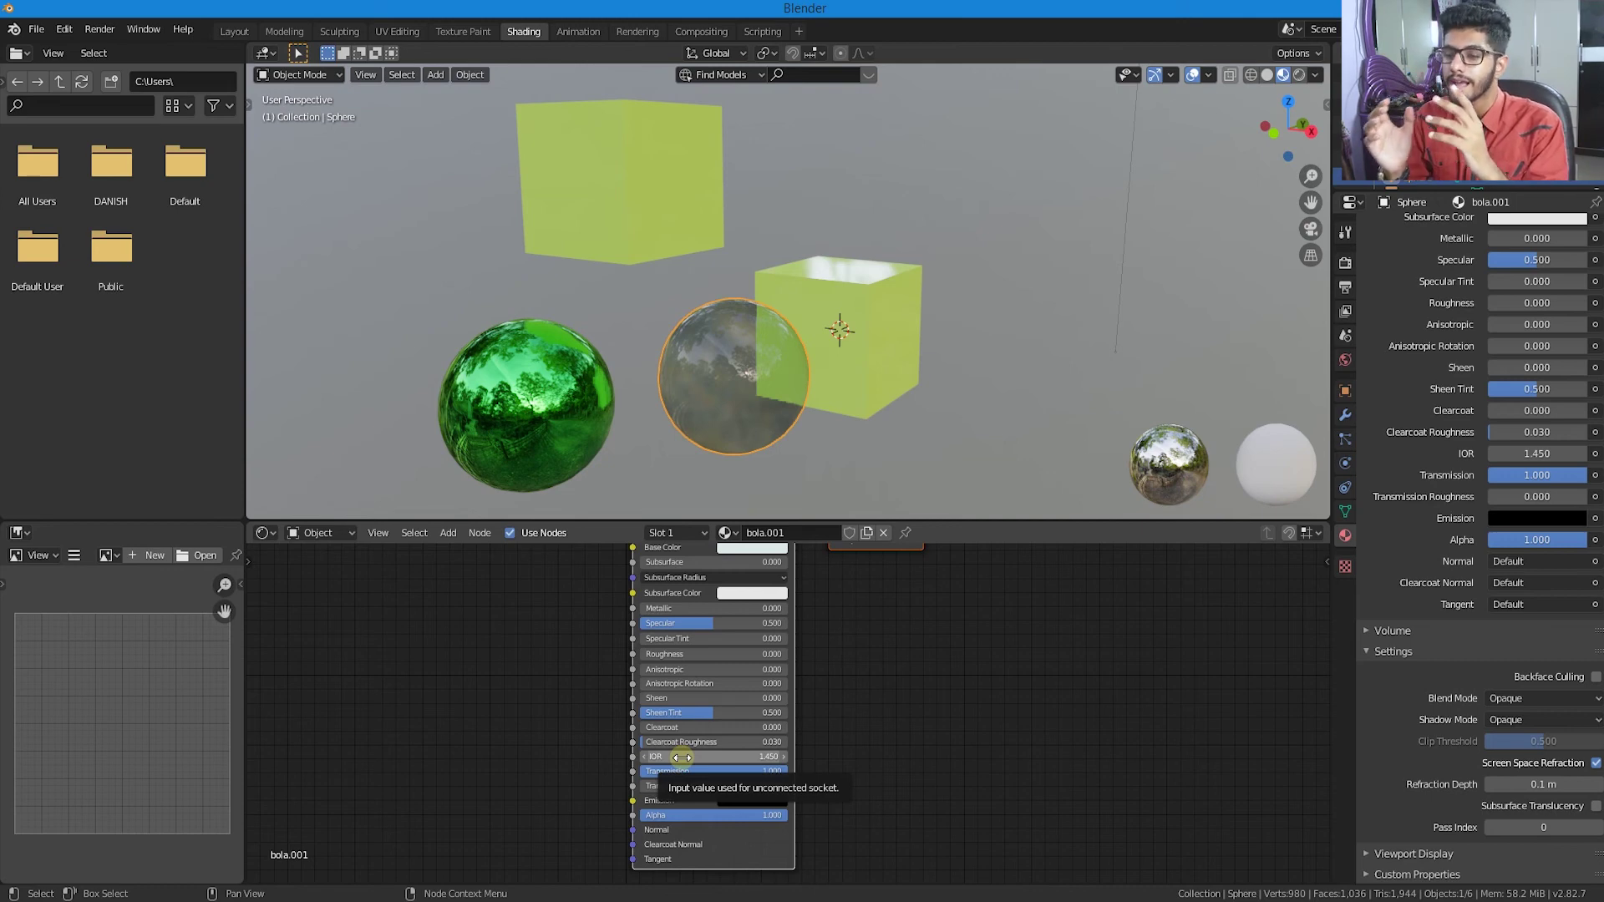
- Examine the clear glass sphere and the cube seen through it from different distances and angles
{"action": "scroll", "coordinate": [836, 331], "scroll_direction": "up", "scroll_amount": 4}
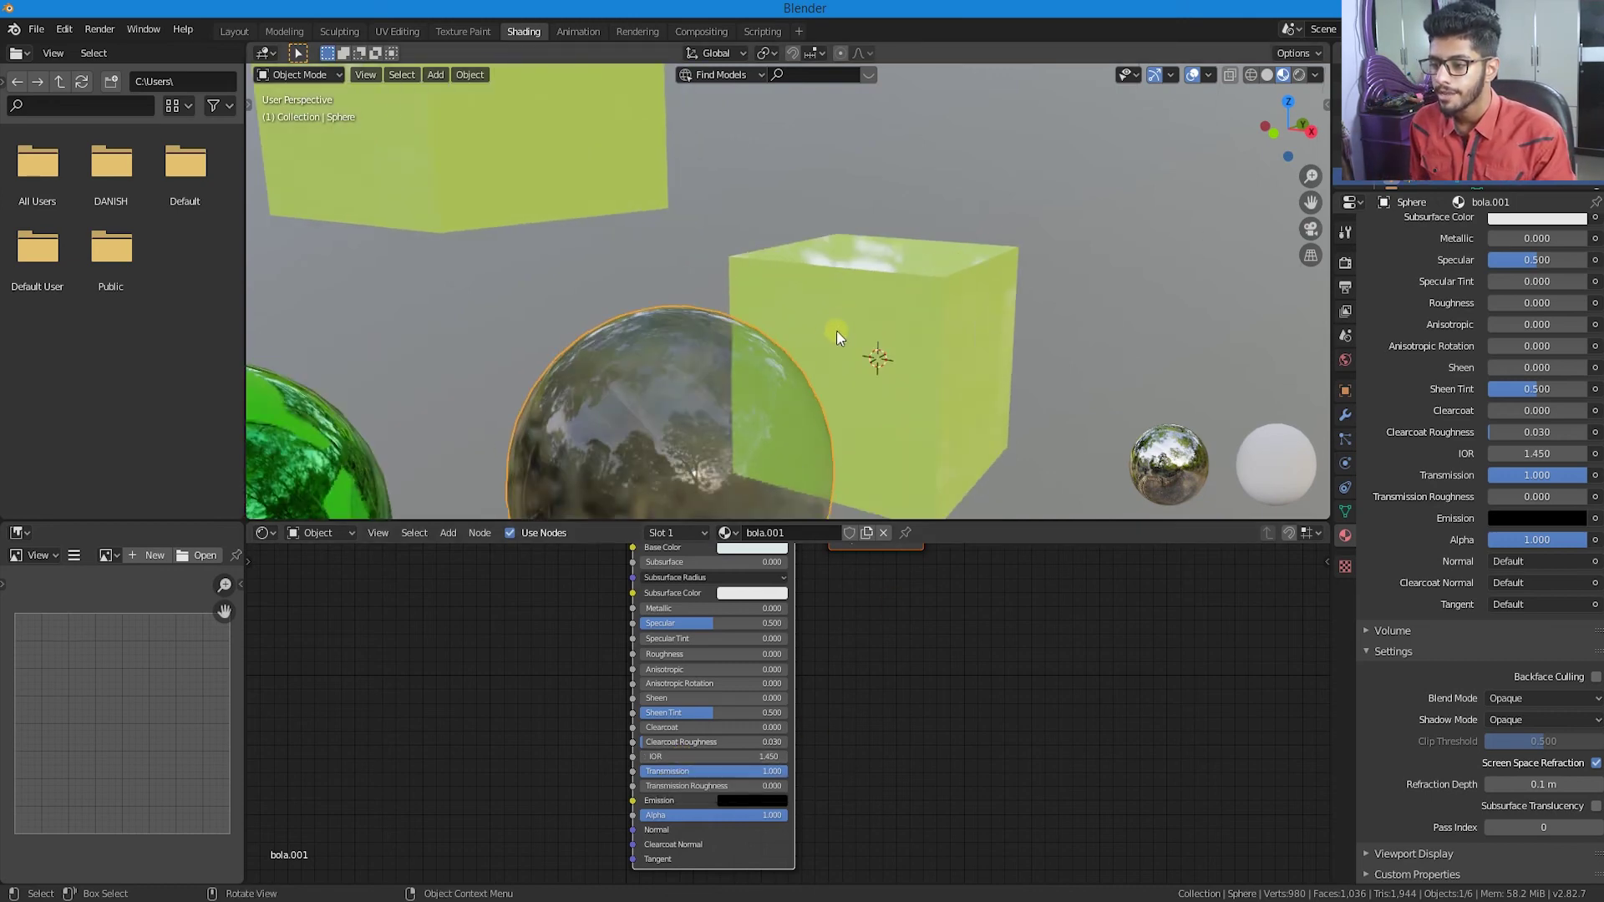
{"action": "scroll", "coordinate": [684, 298], "scroll_direction": "down", "scroll_amount": 5}
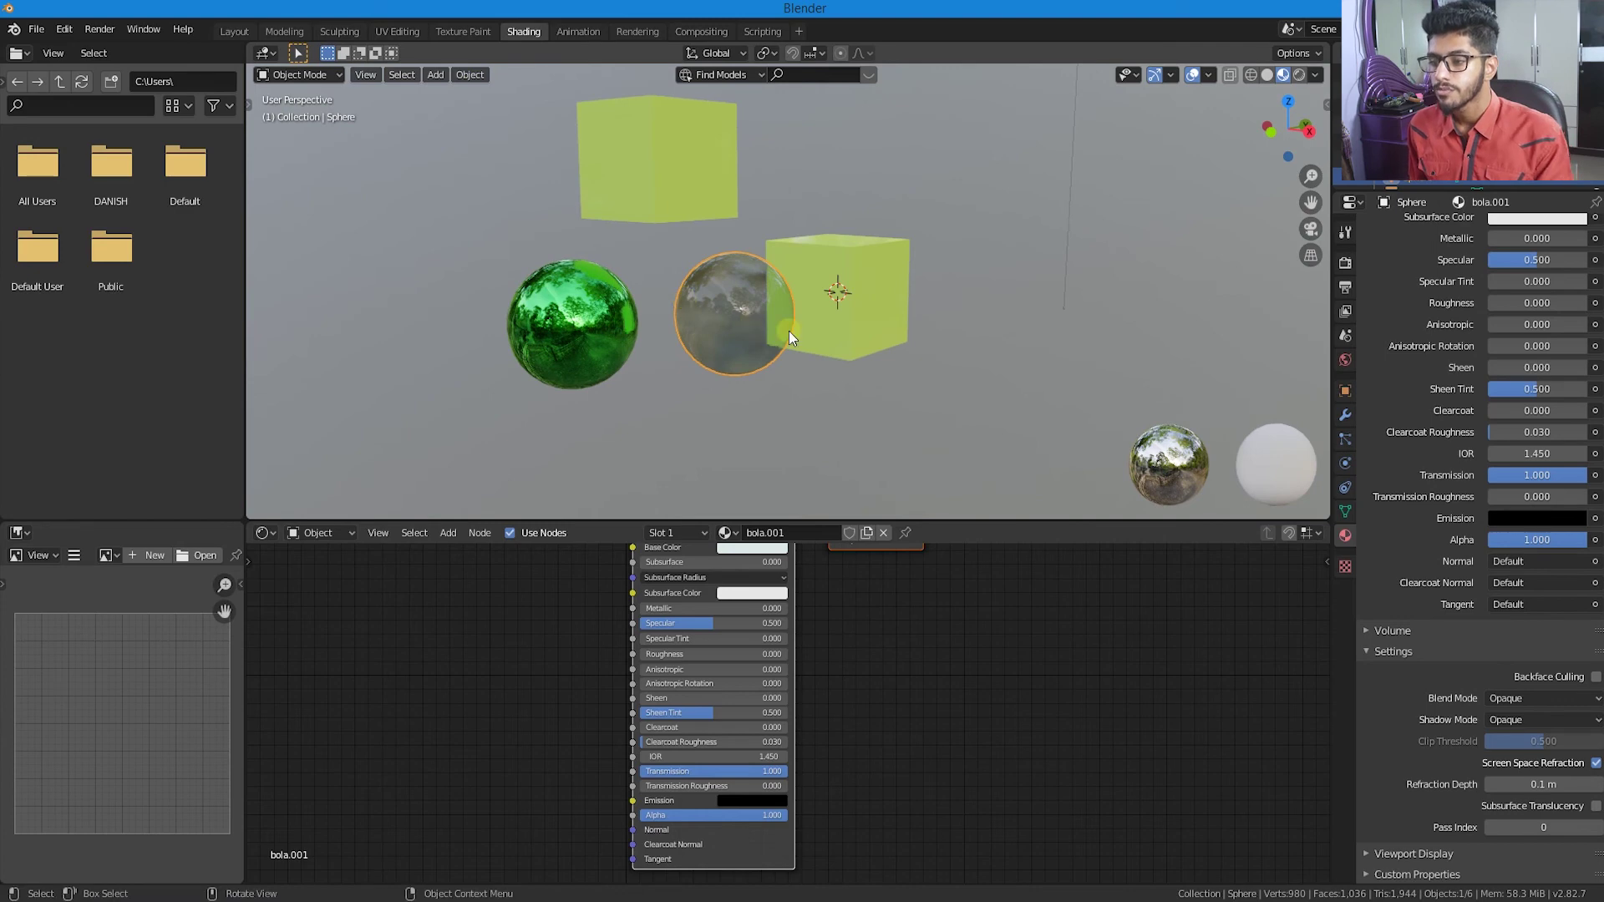
{"action": "scroll", "coordinate": [793, 338], "scroll_direction": "up", "scroll_amount": 1}
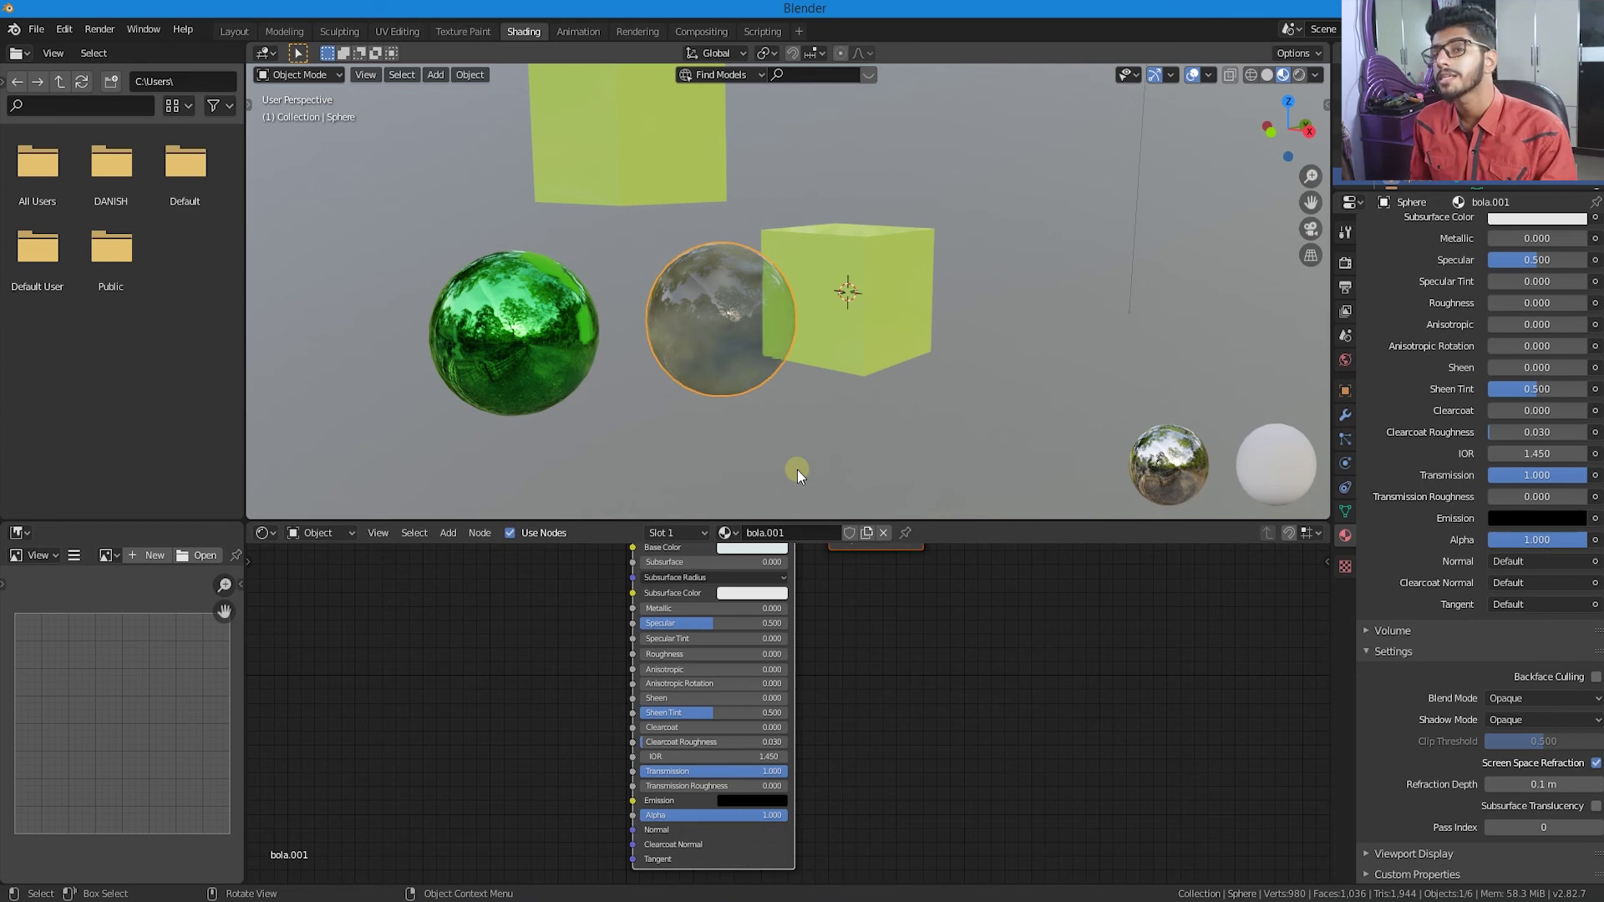
{"action": "scroll", "coordinate": [798, 470], "scroll_direction": "down", "scroll_amount": 1}
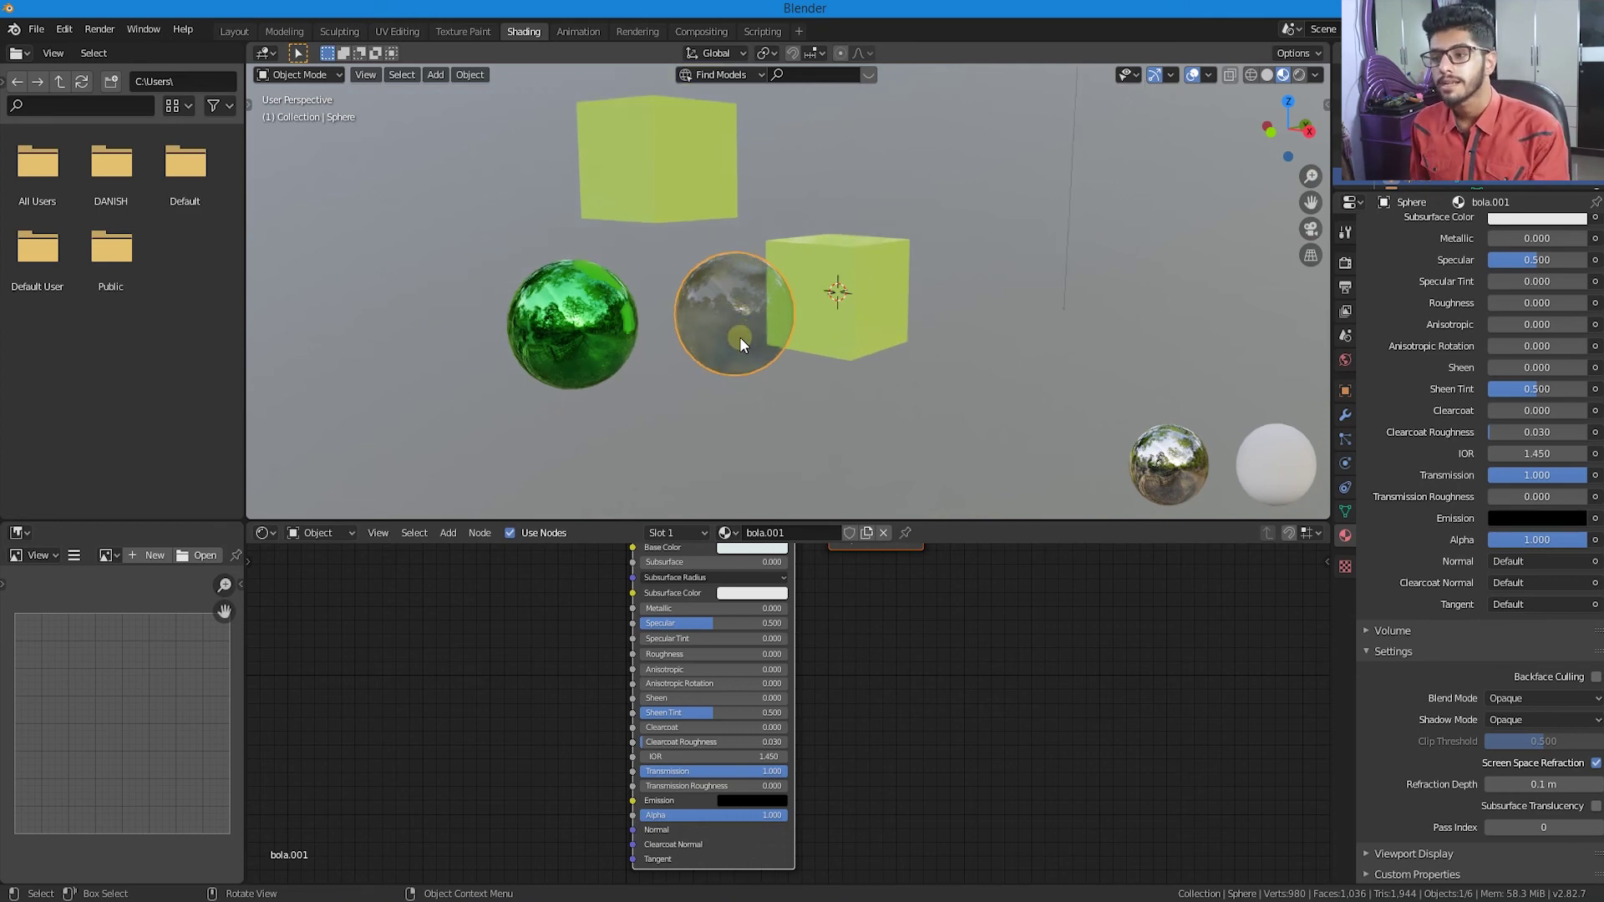
{"action": "middle_click_drag", "start_coordinate": [739, 337], "coordinate": [750, 349]}
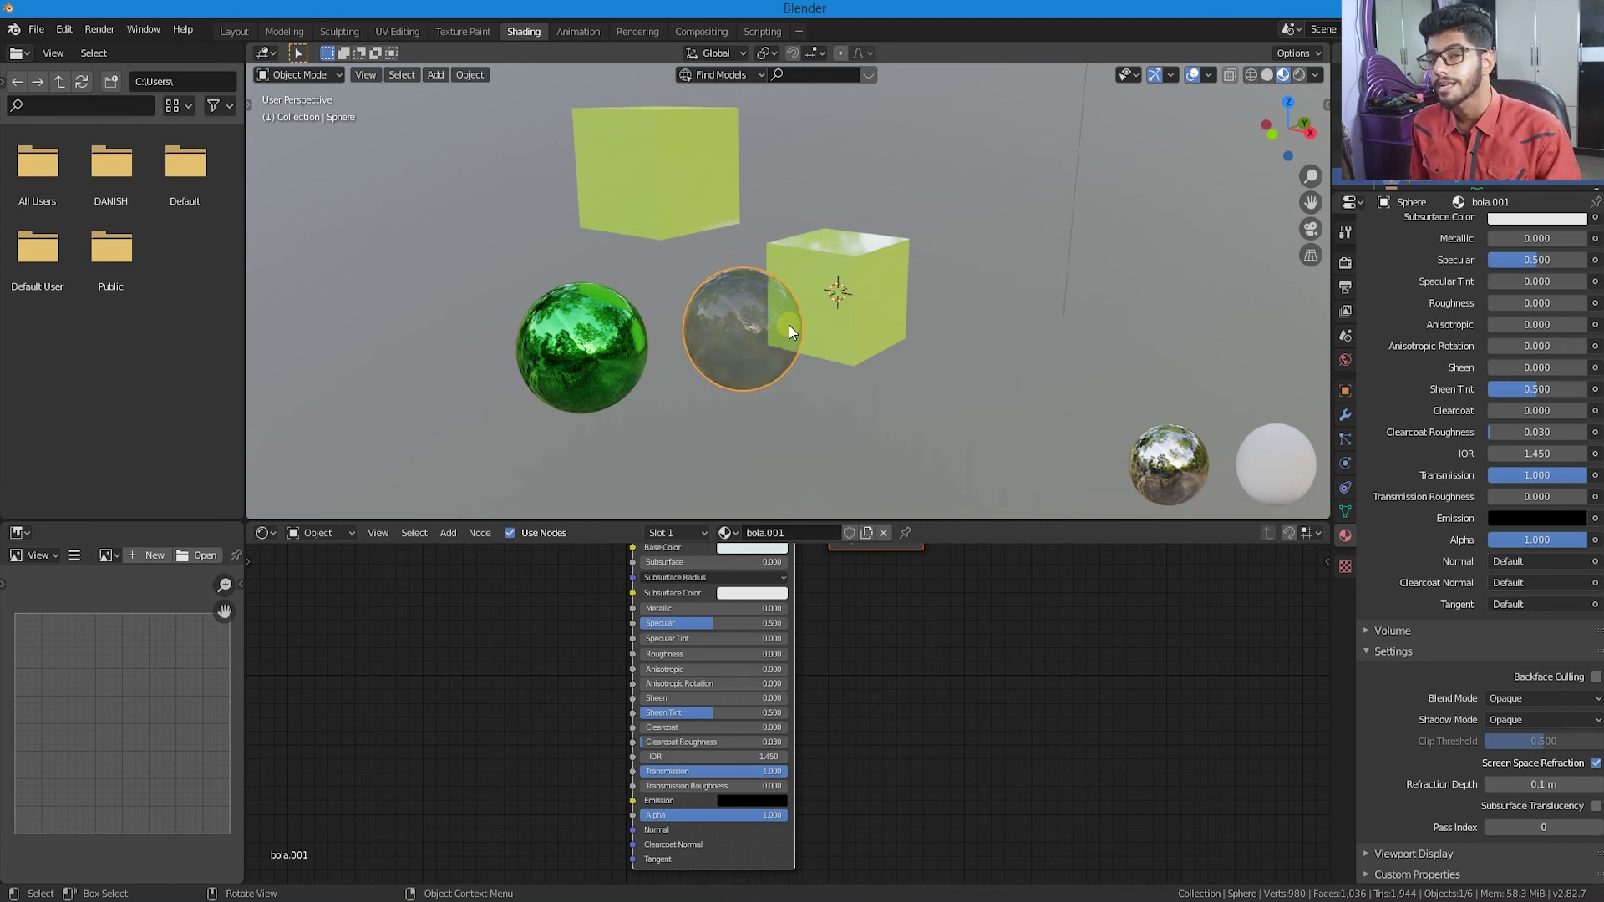
{"action": "middle_click_drag", "start_coordinate": [788, 324], "coordinate": [808, 361]}
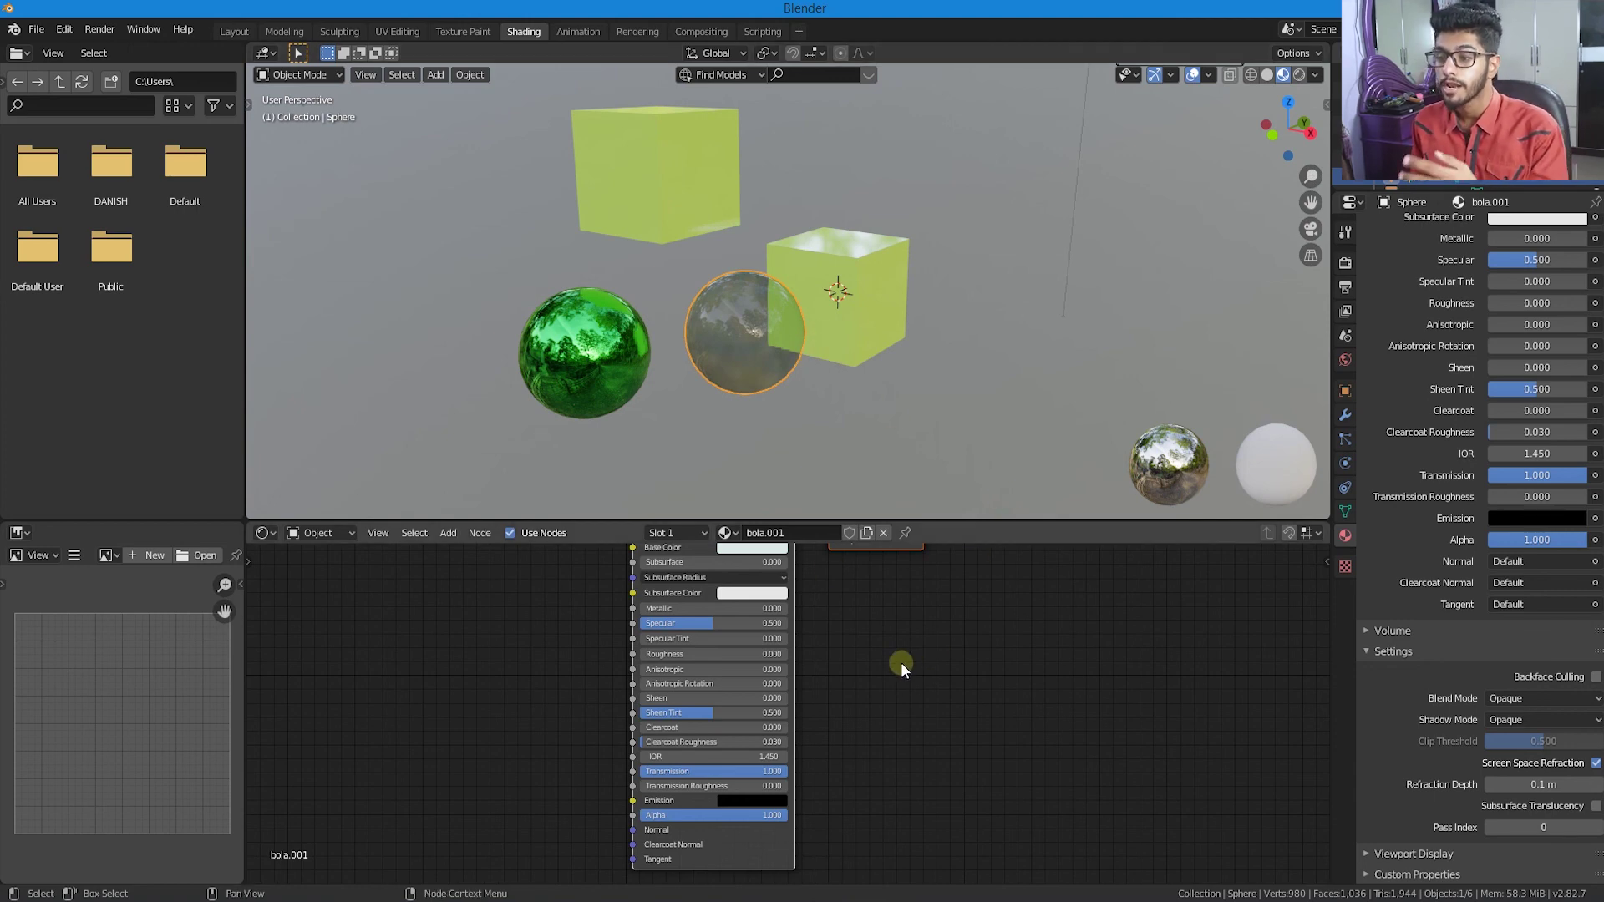
{"action": "scroll", "coordinate": [824, 615], "scroll_direction": "up", "scroll_amount": 3, "text": "shift"}
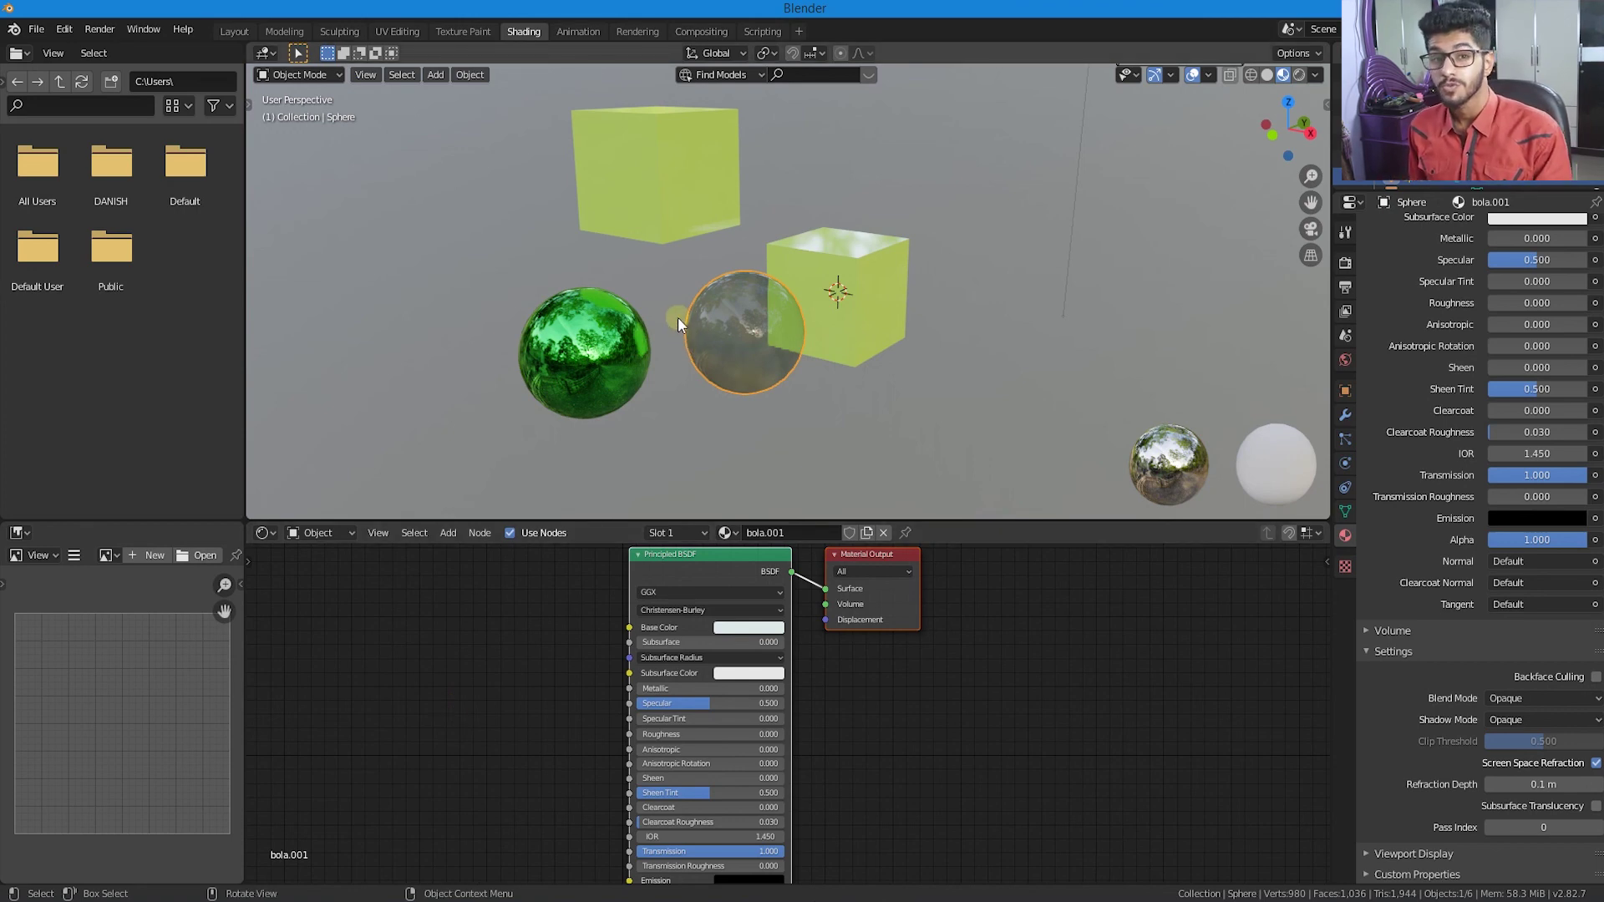
- Switch to the Layout workspace, try Wireframe viewport shading on the scene and return it to Solid shading
{"action": "left_click", "coordinate": [235, 32]}
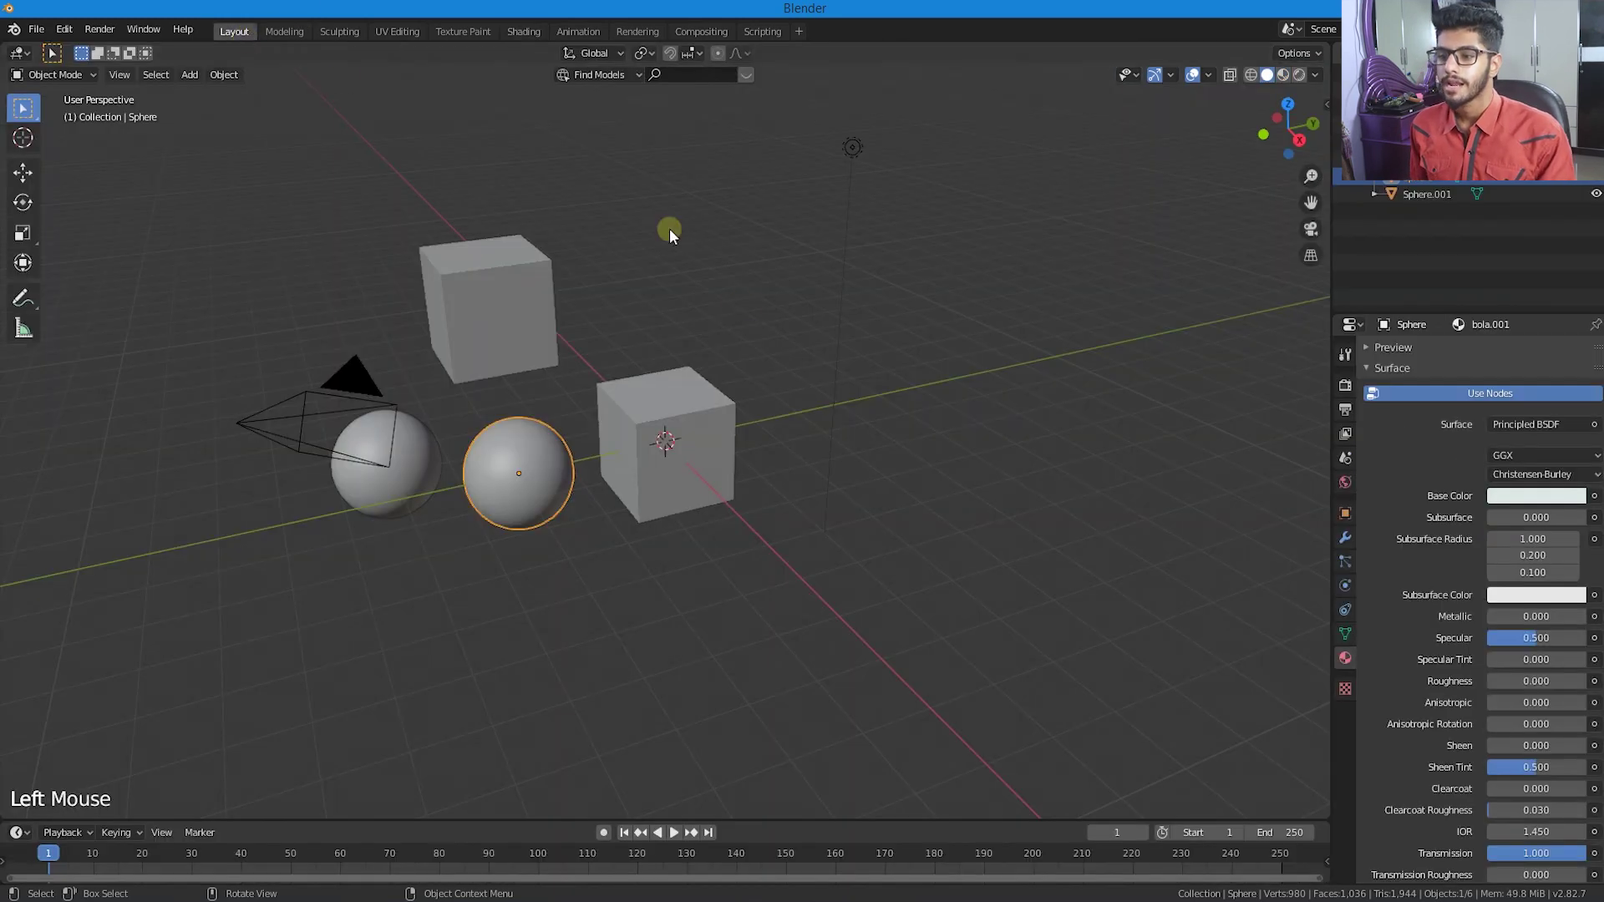
{"action": "scroll", "coordinate": [558, 400], "scroll_direction": "down", "scroll_amount": 2}
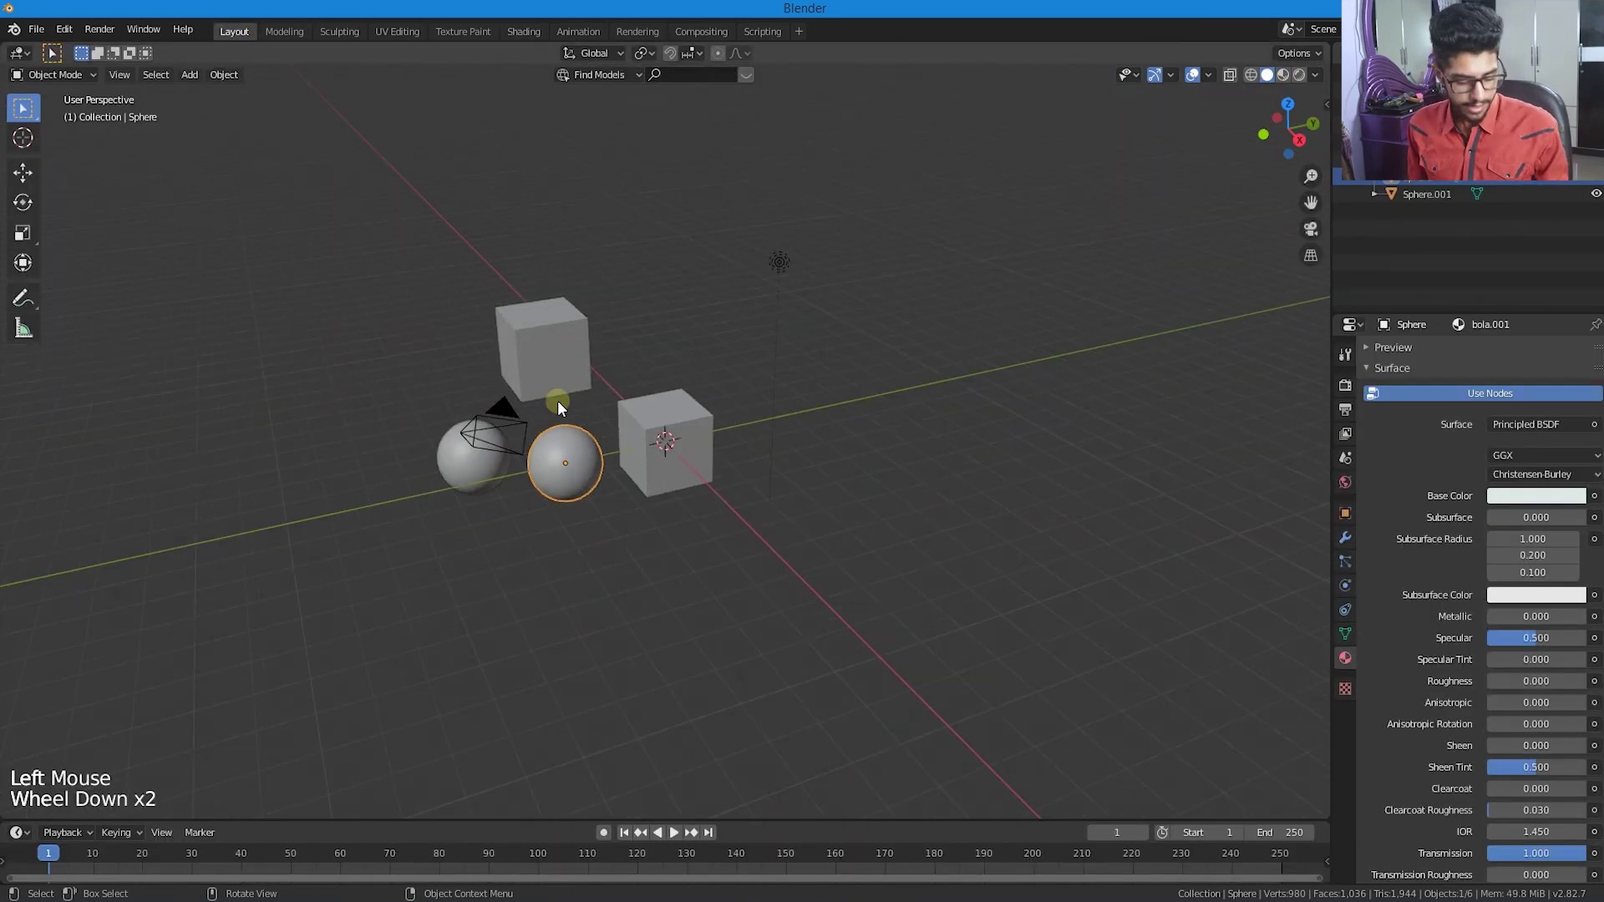
{"action": "key", "text": "z"}
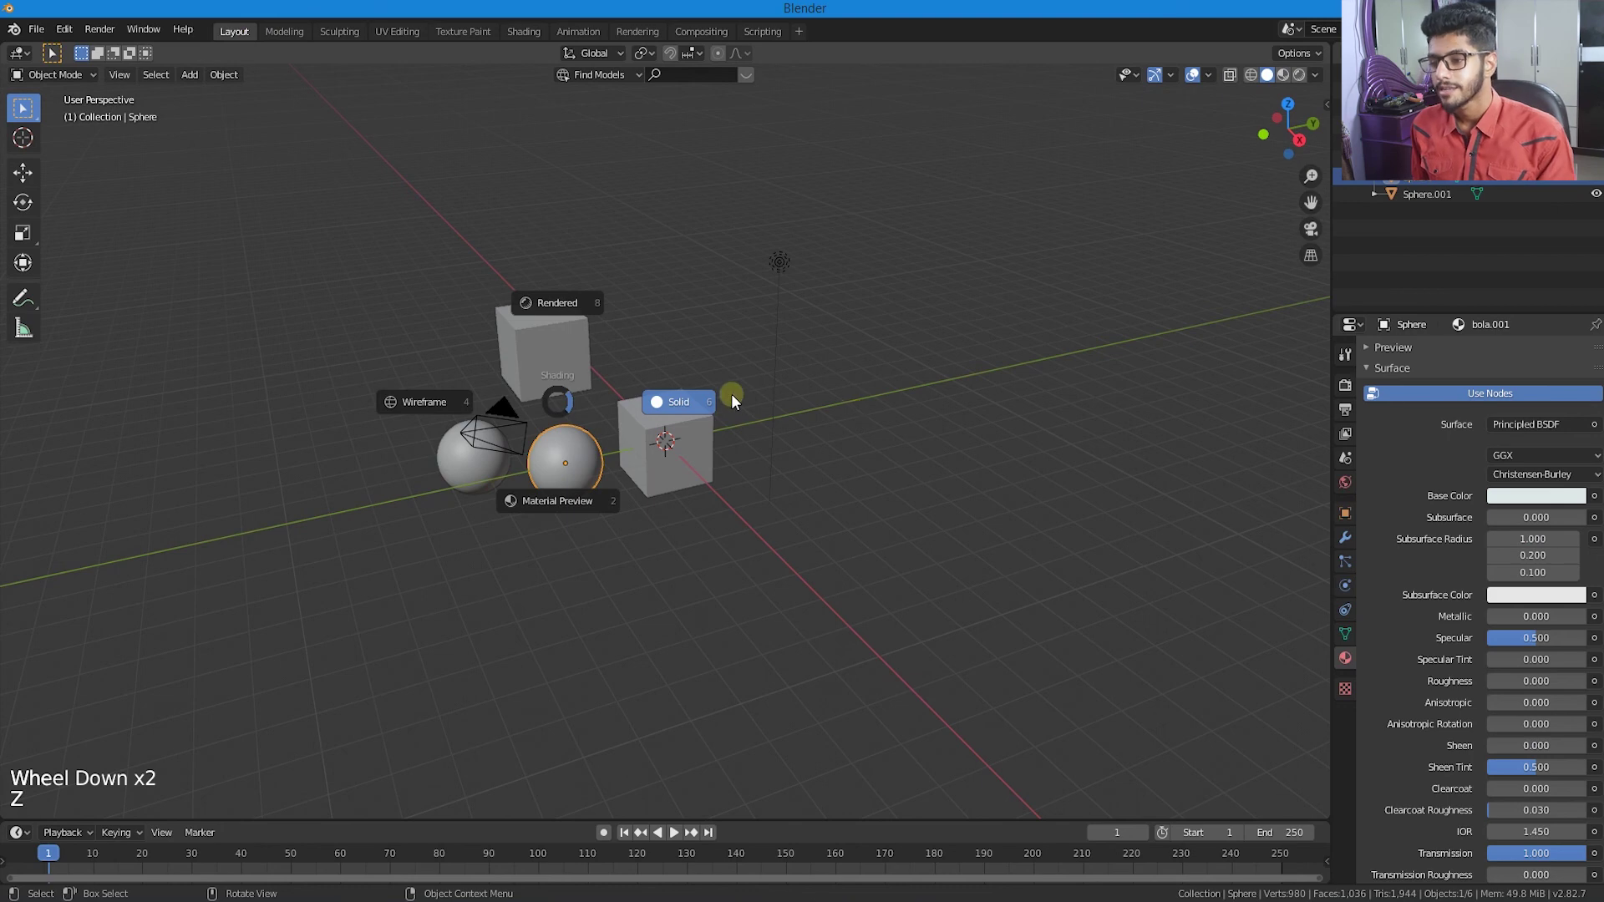
{"action": "left_click", "coordinate": [421, 402]}
{"action": "key", "text": "z"}
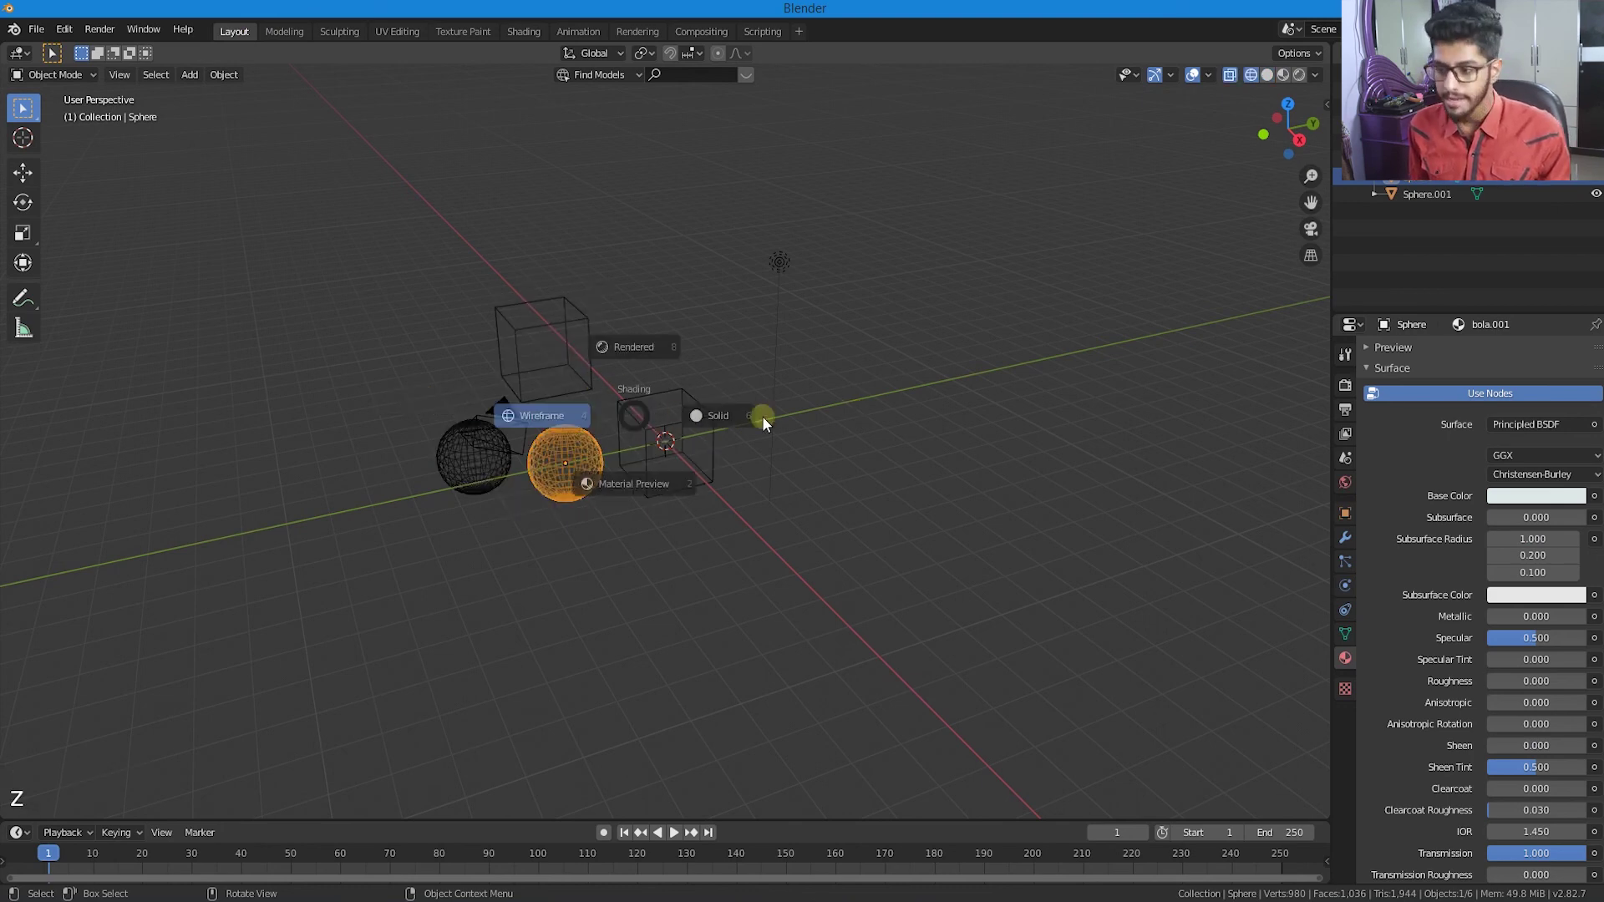
{"action": "left_click", "coordinate": [764, 422]}
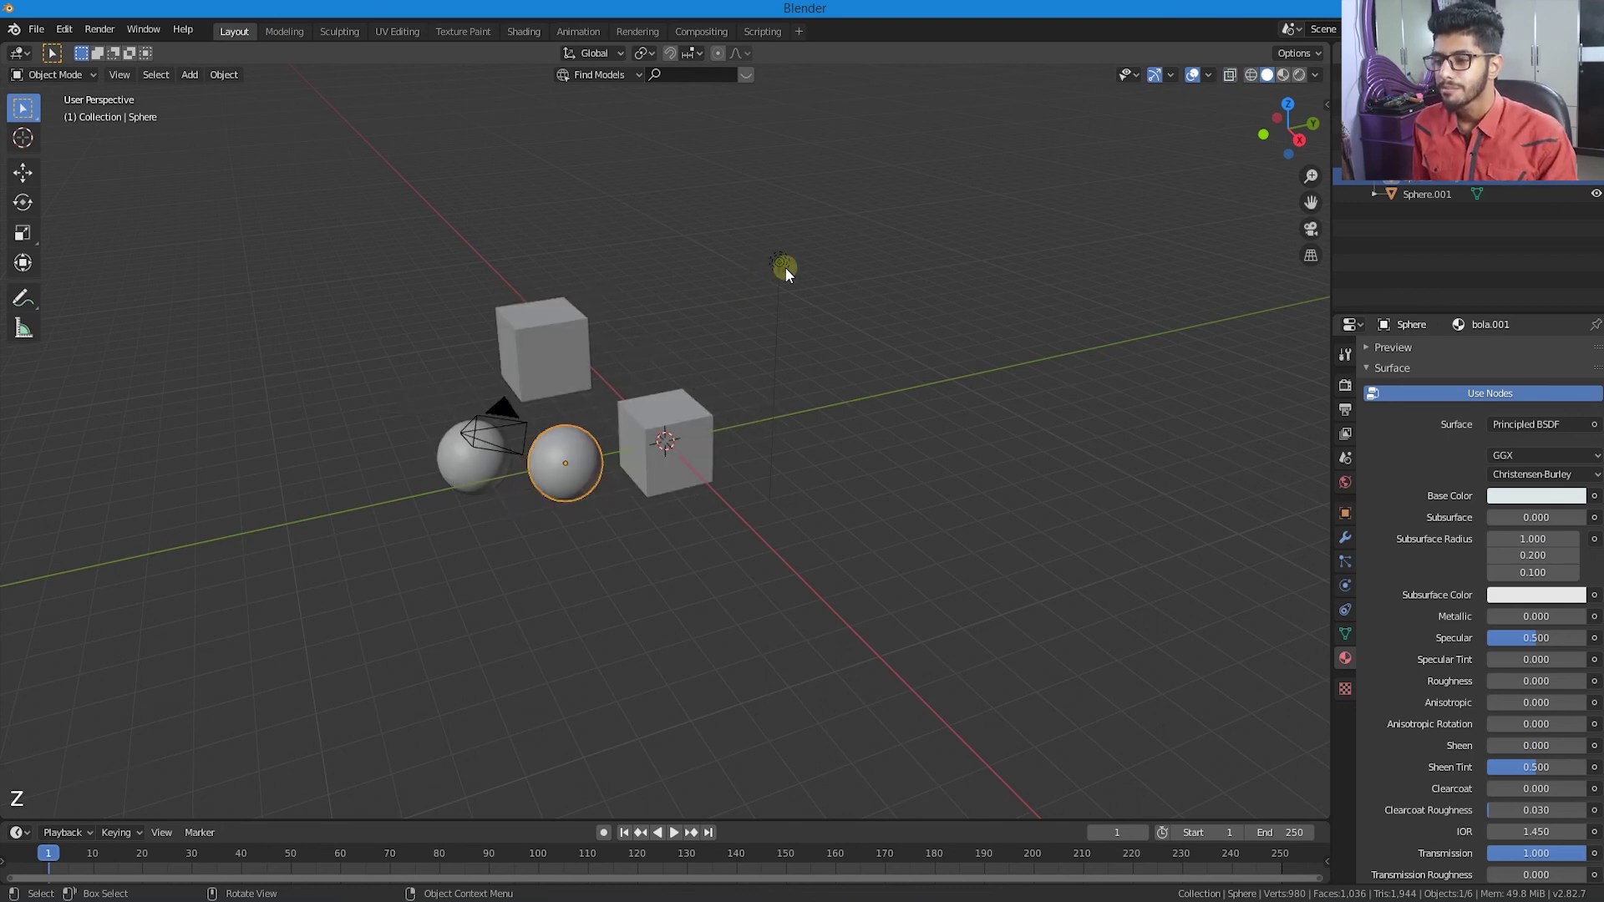